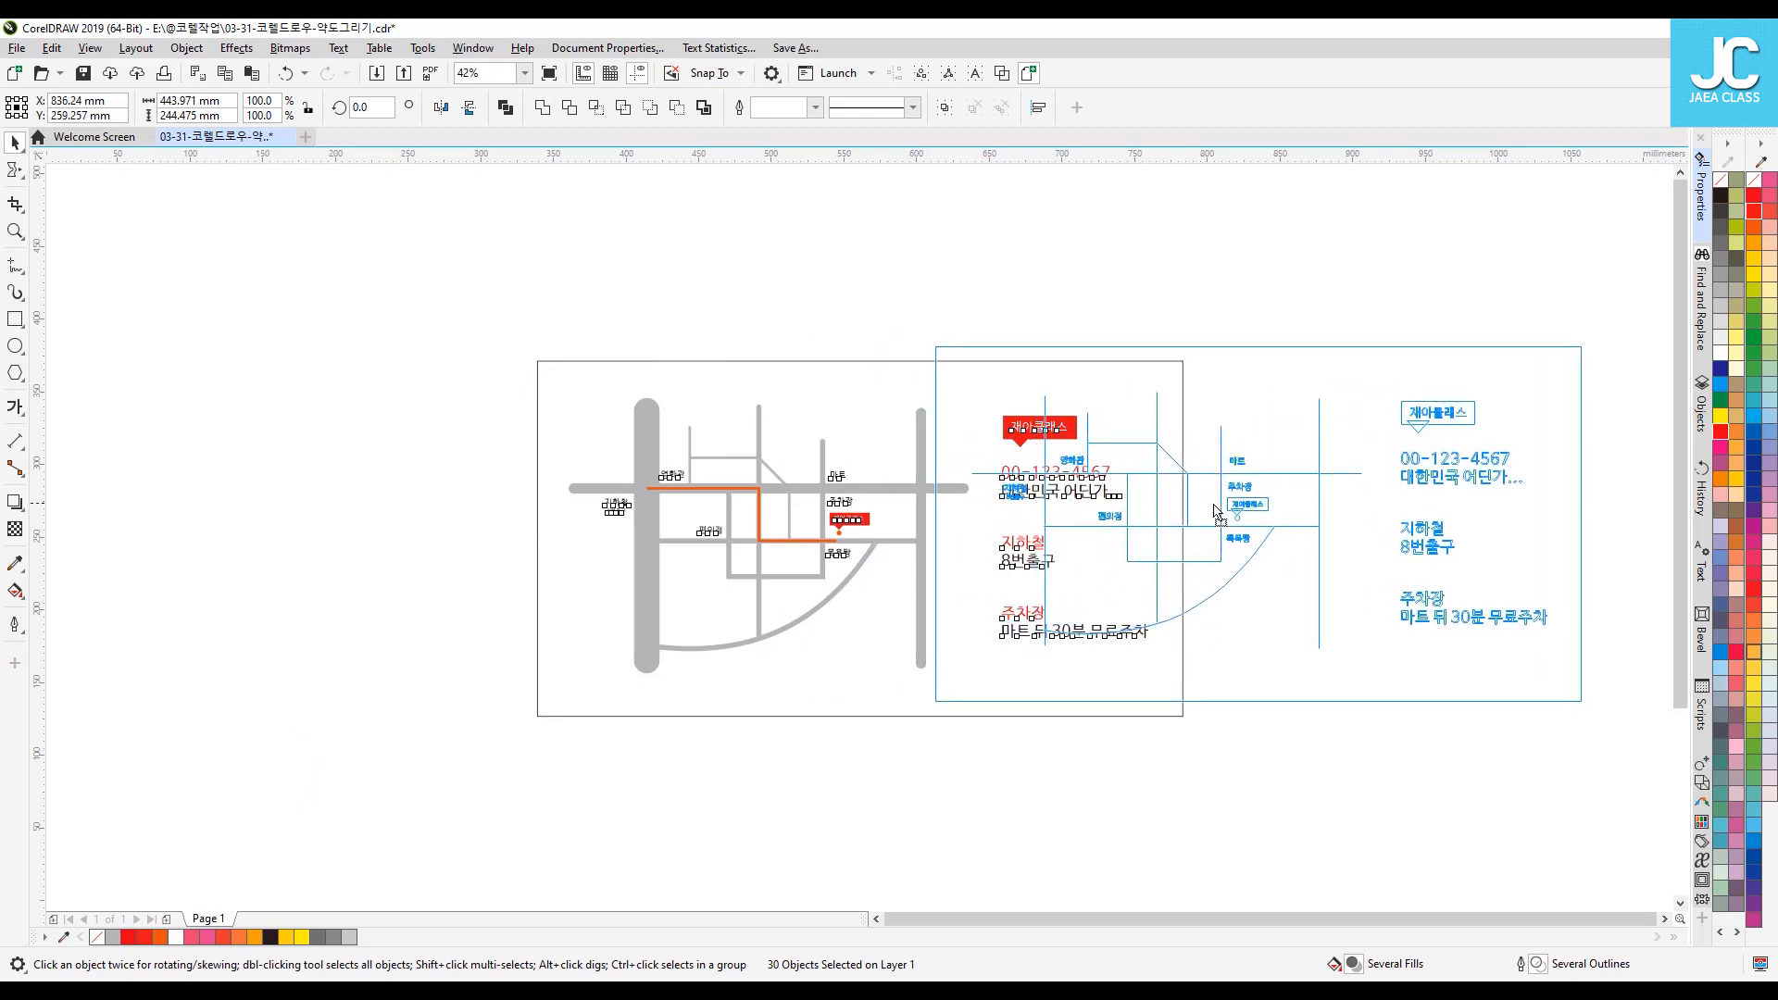
# Step: Draw two straight vertical road lines, about 213 mm and 226 mm long, in the empty area beside the reference map using the Freehand tool
pyautogui.click(252, 354)
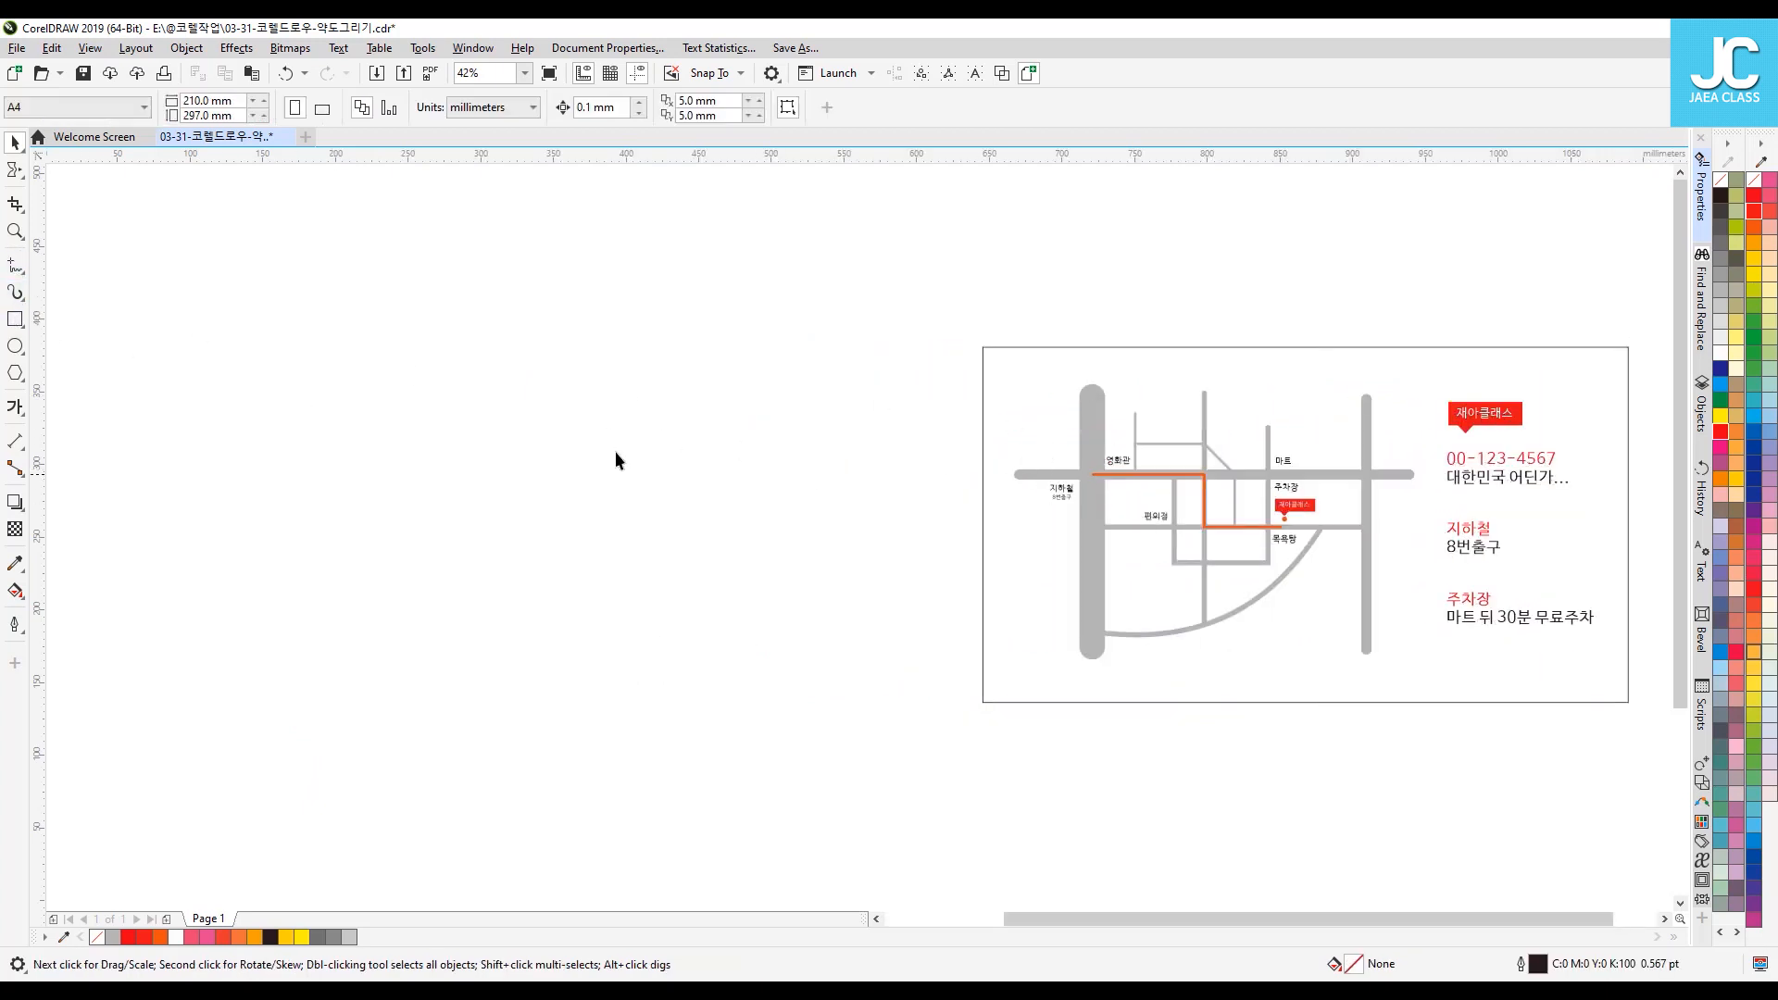
pyautogui.click(23, 270)
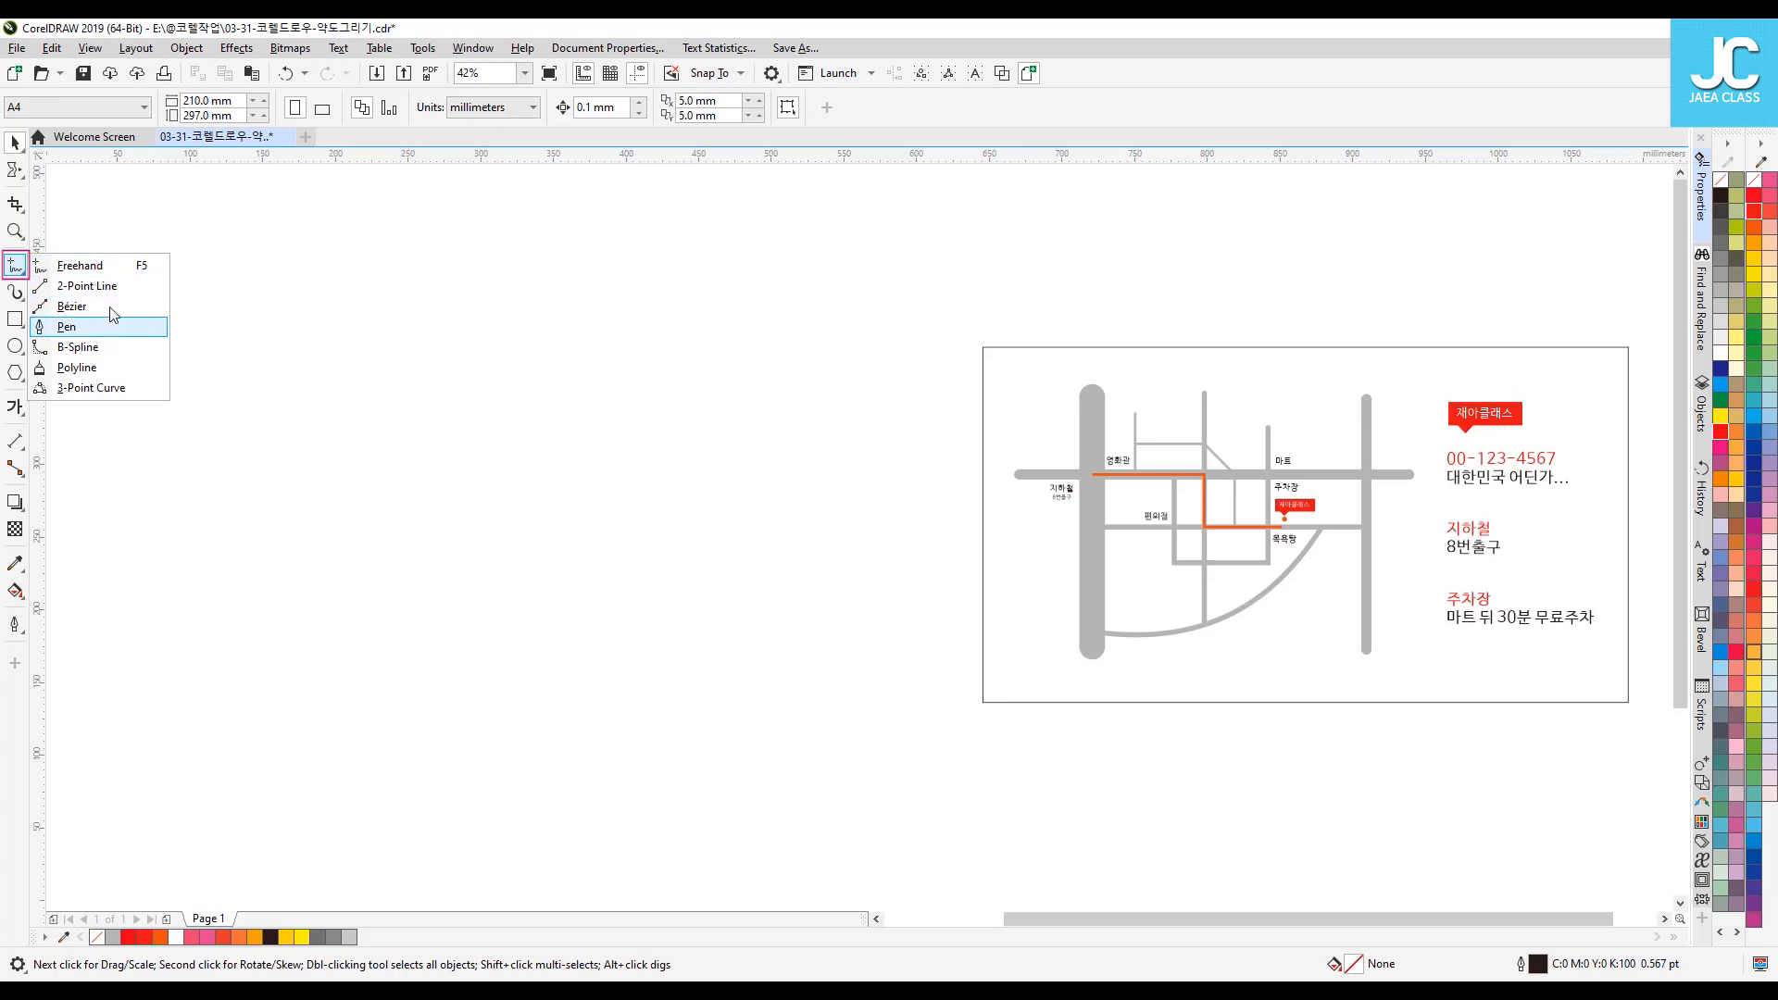
pyautogui.click(116, 269)
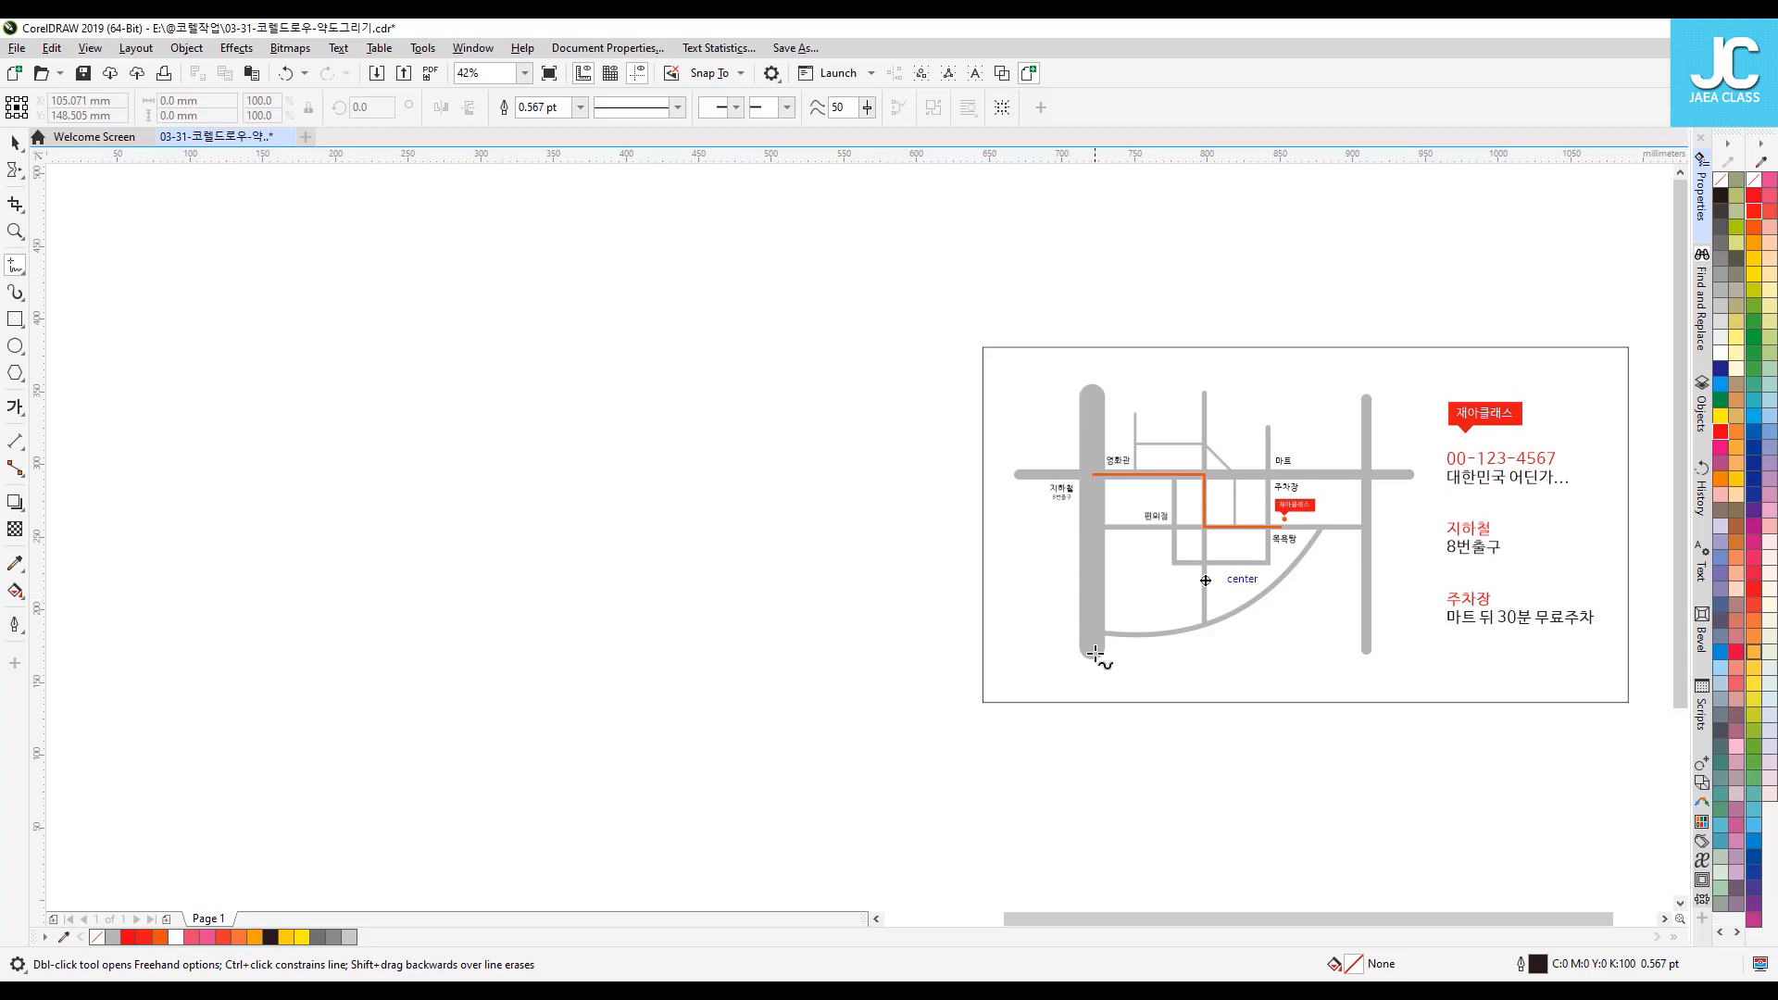
pyautogui.click(15, 142)
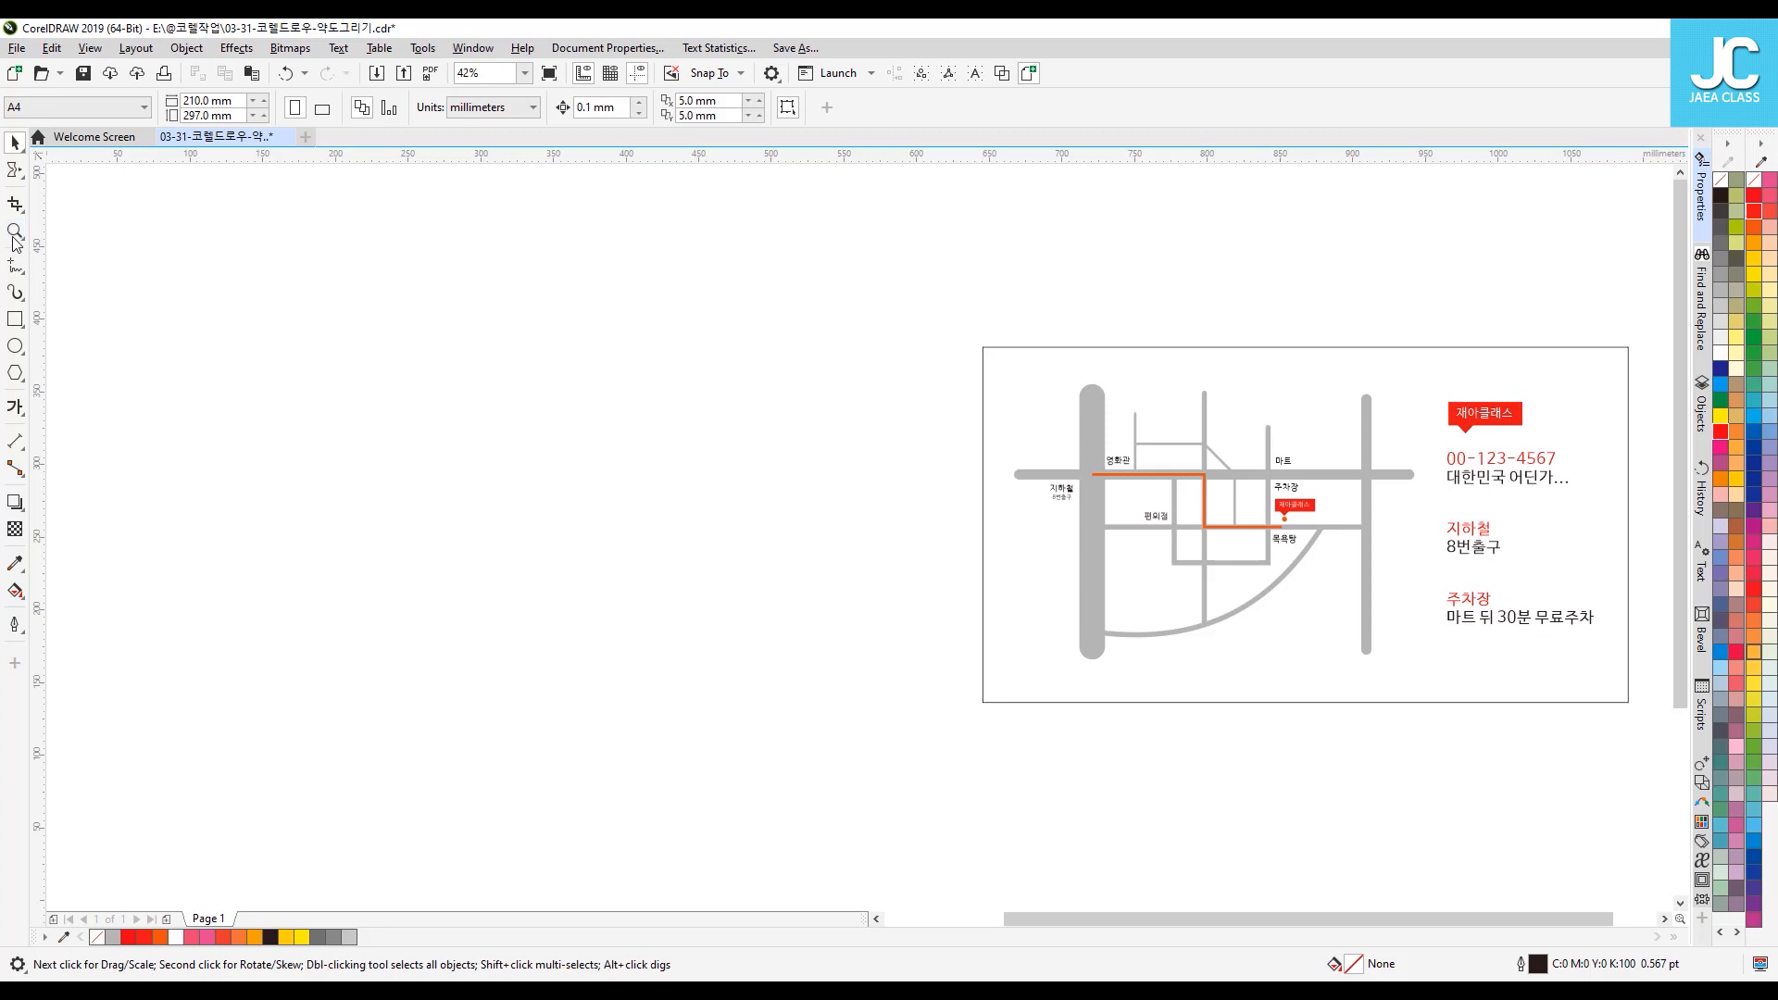
pyautogui.click(15, 270)
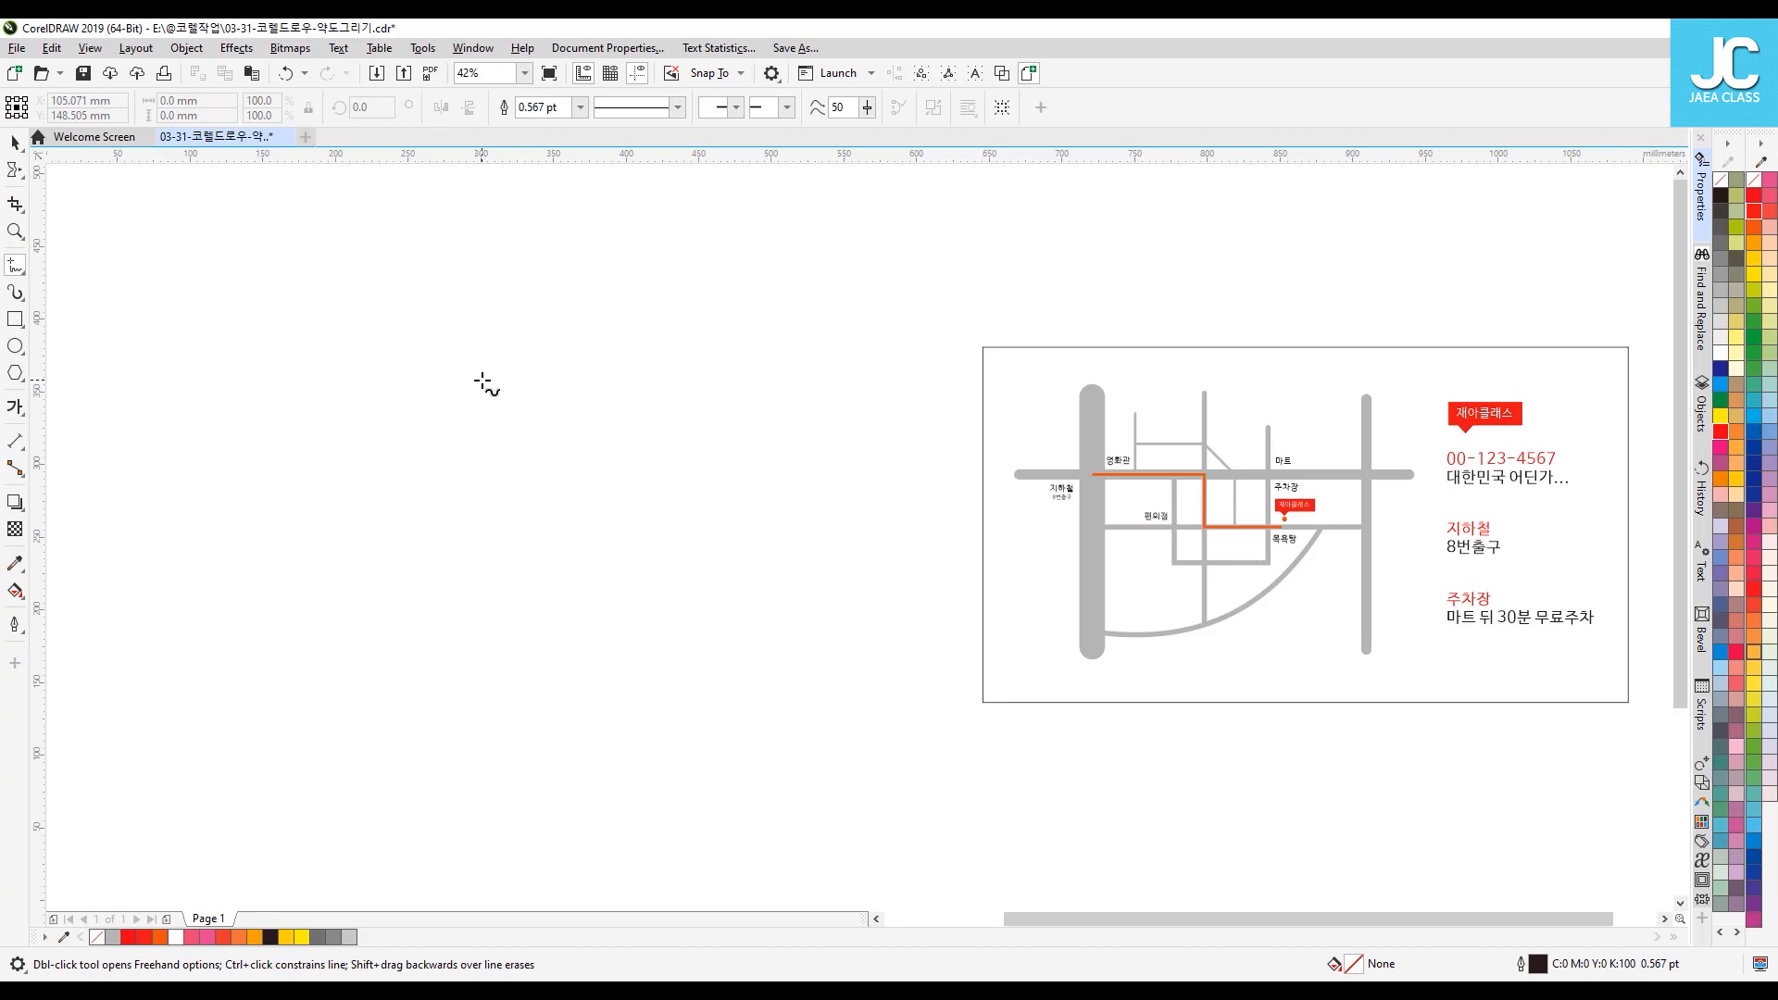
pyautogui.click(345, 364)
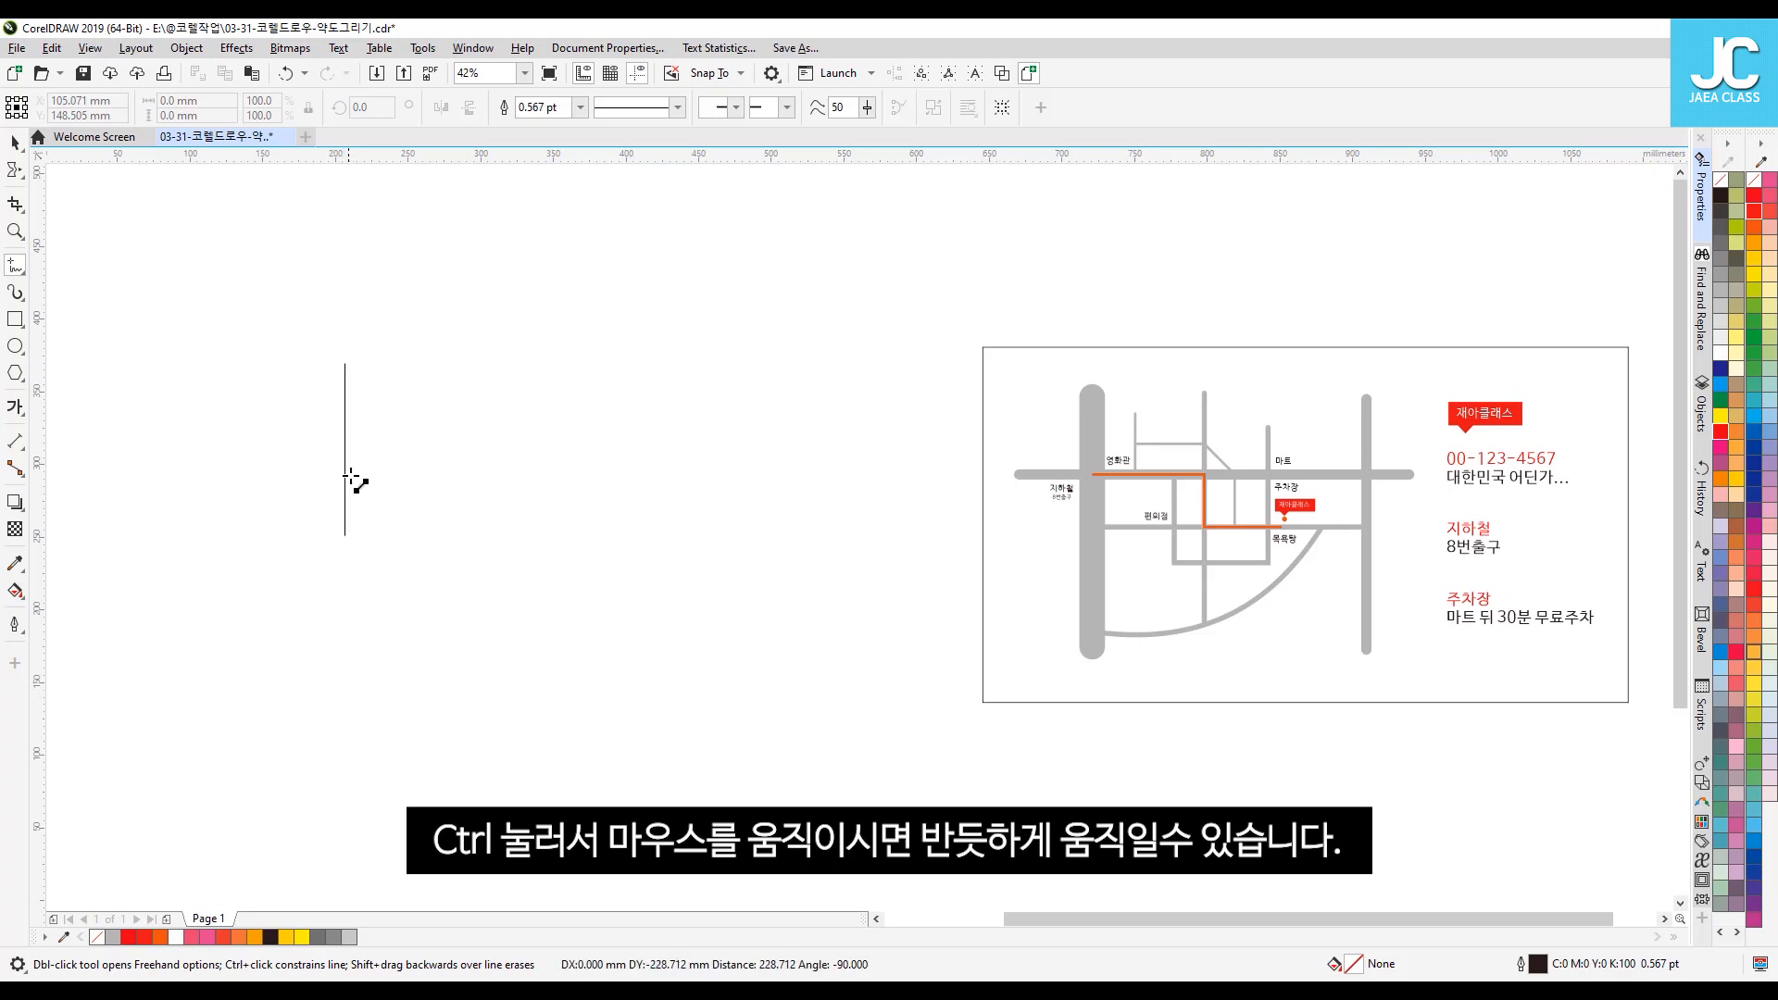
pyautogui.click(344, 681)
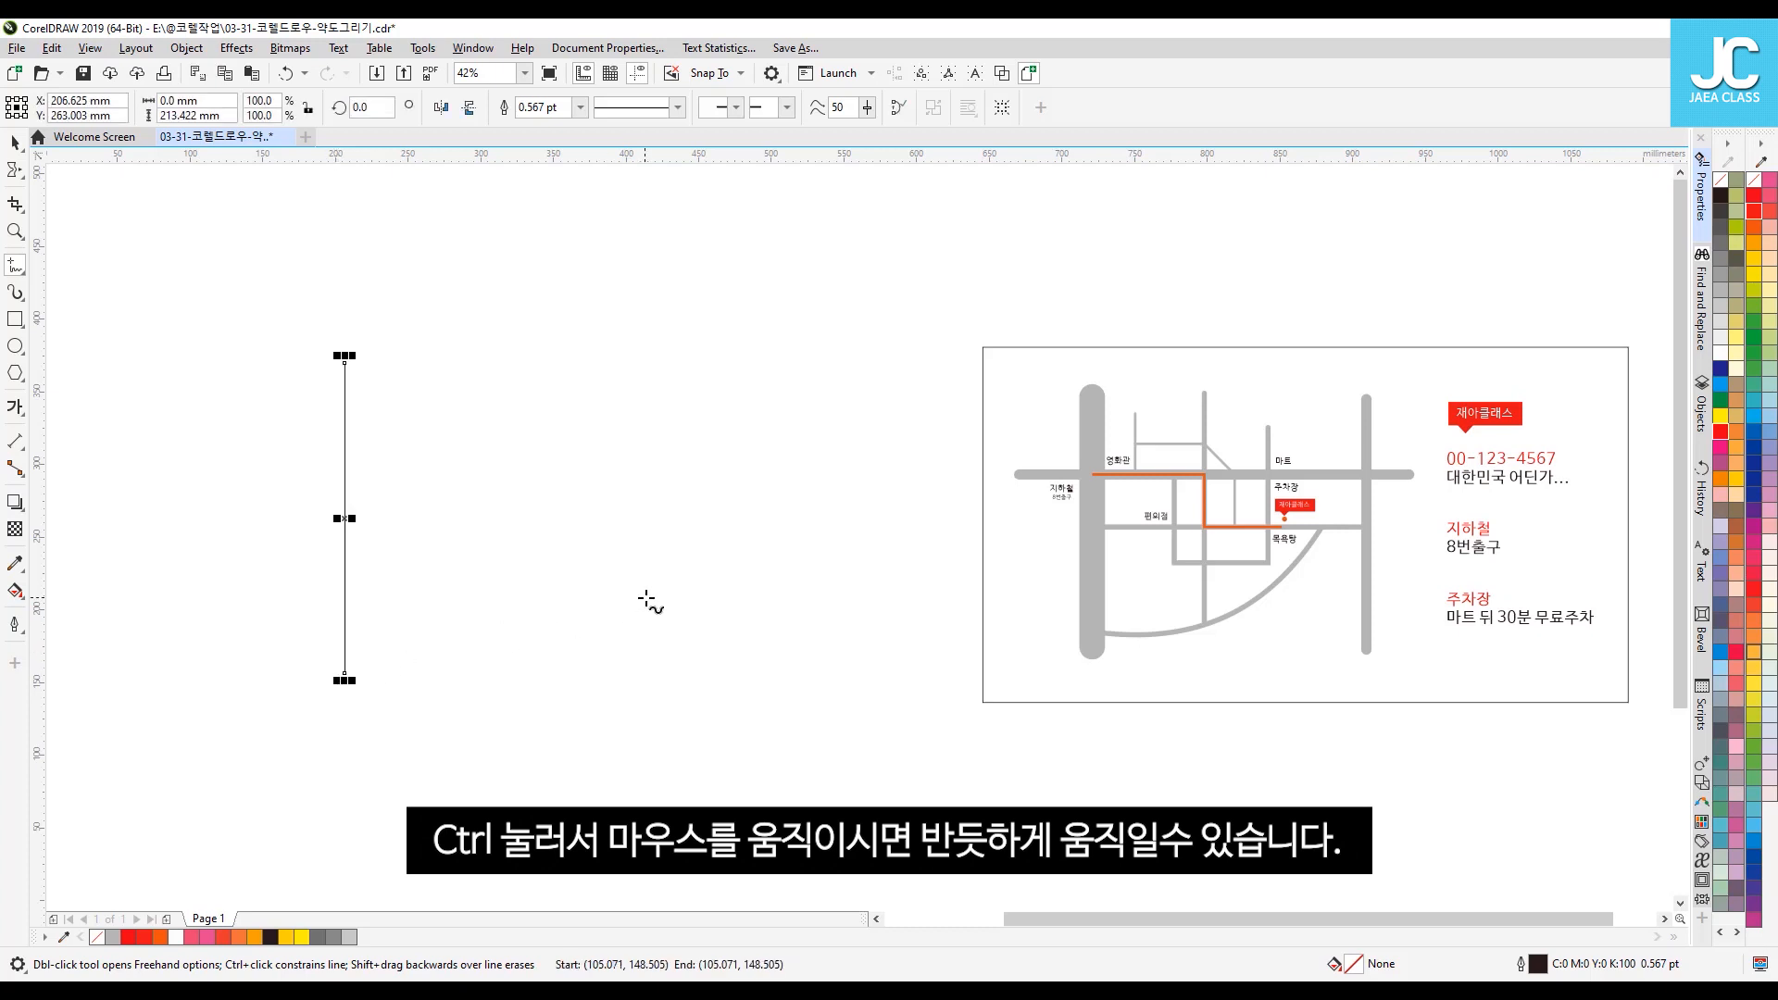
pyautogui.click(695, 354)
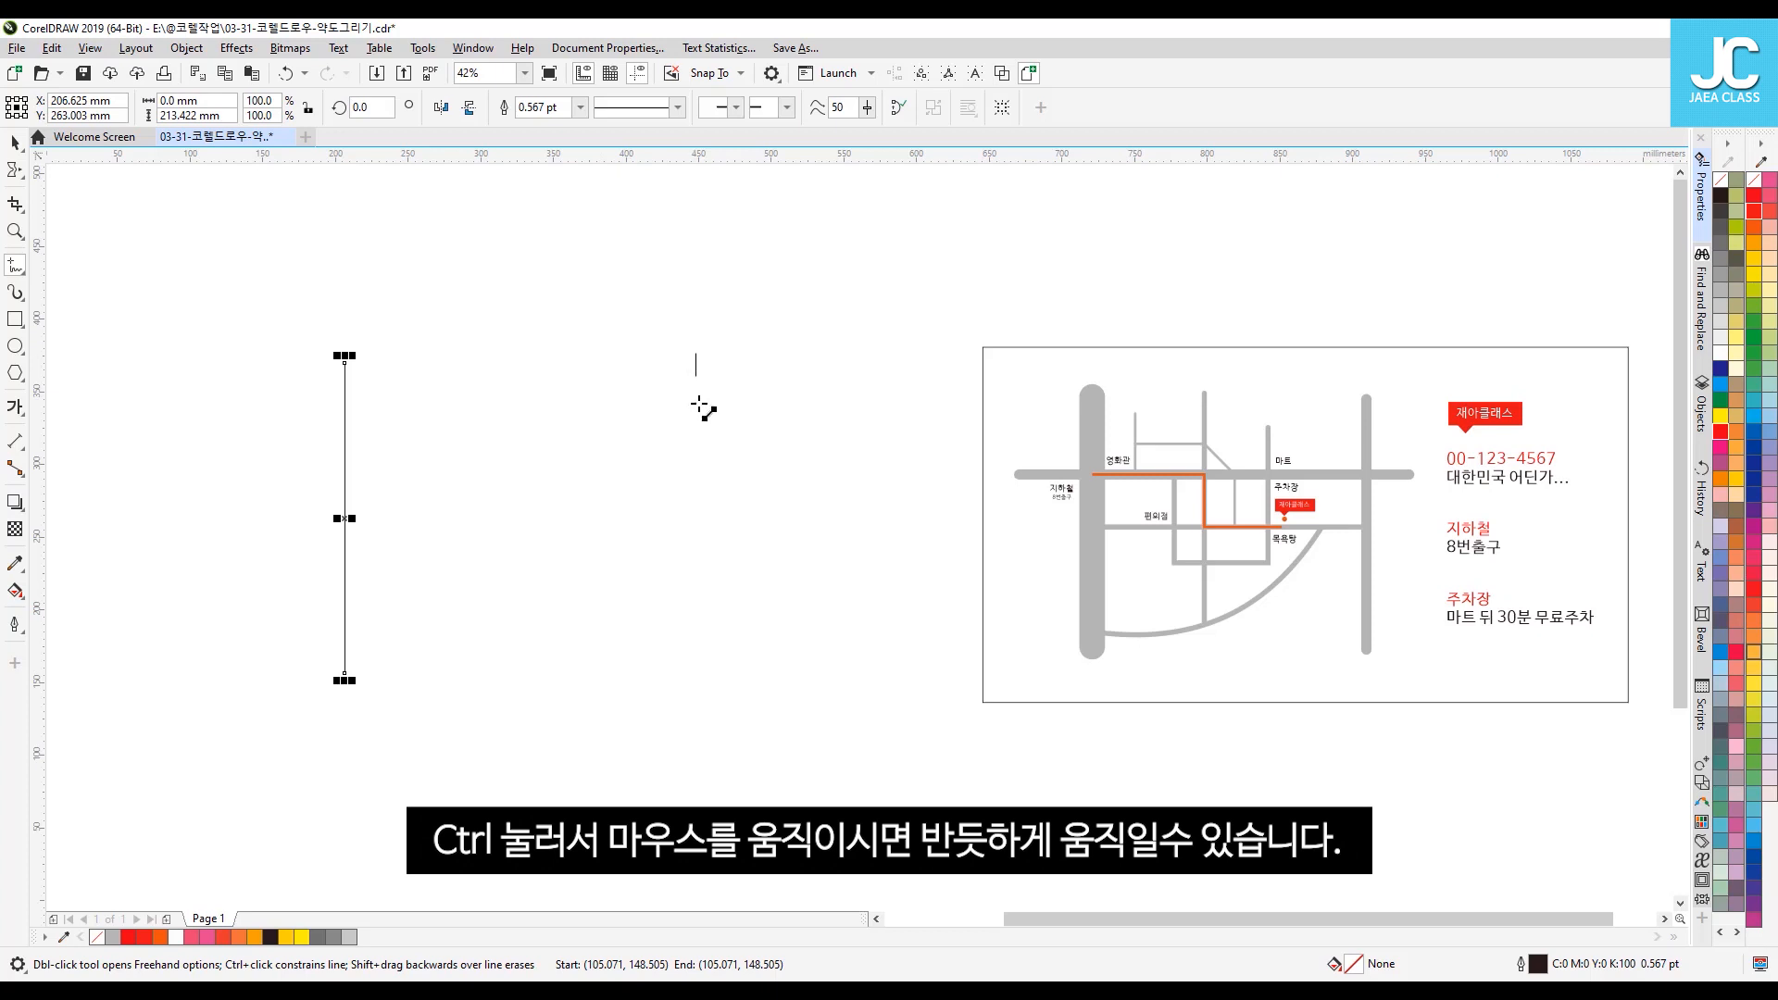
pyautogui.click(694, 686)
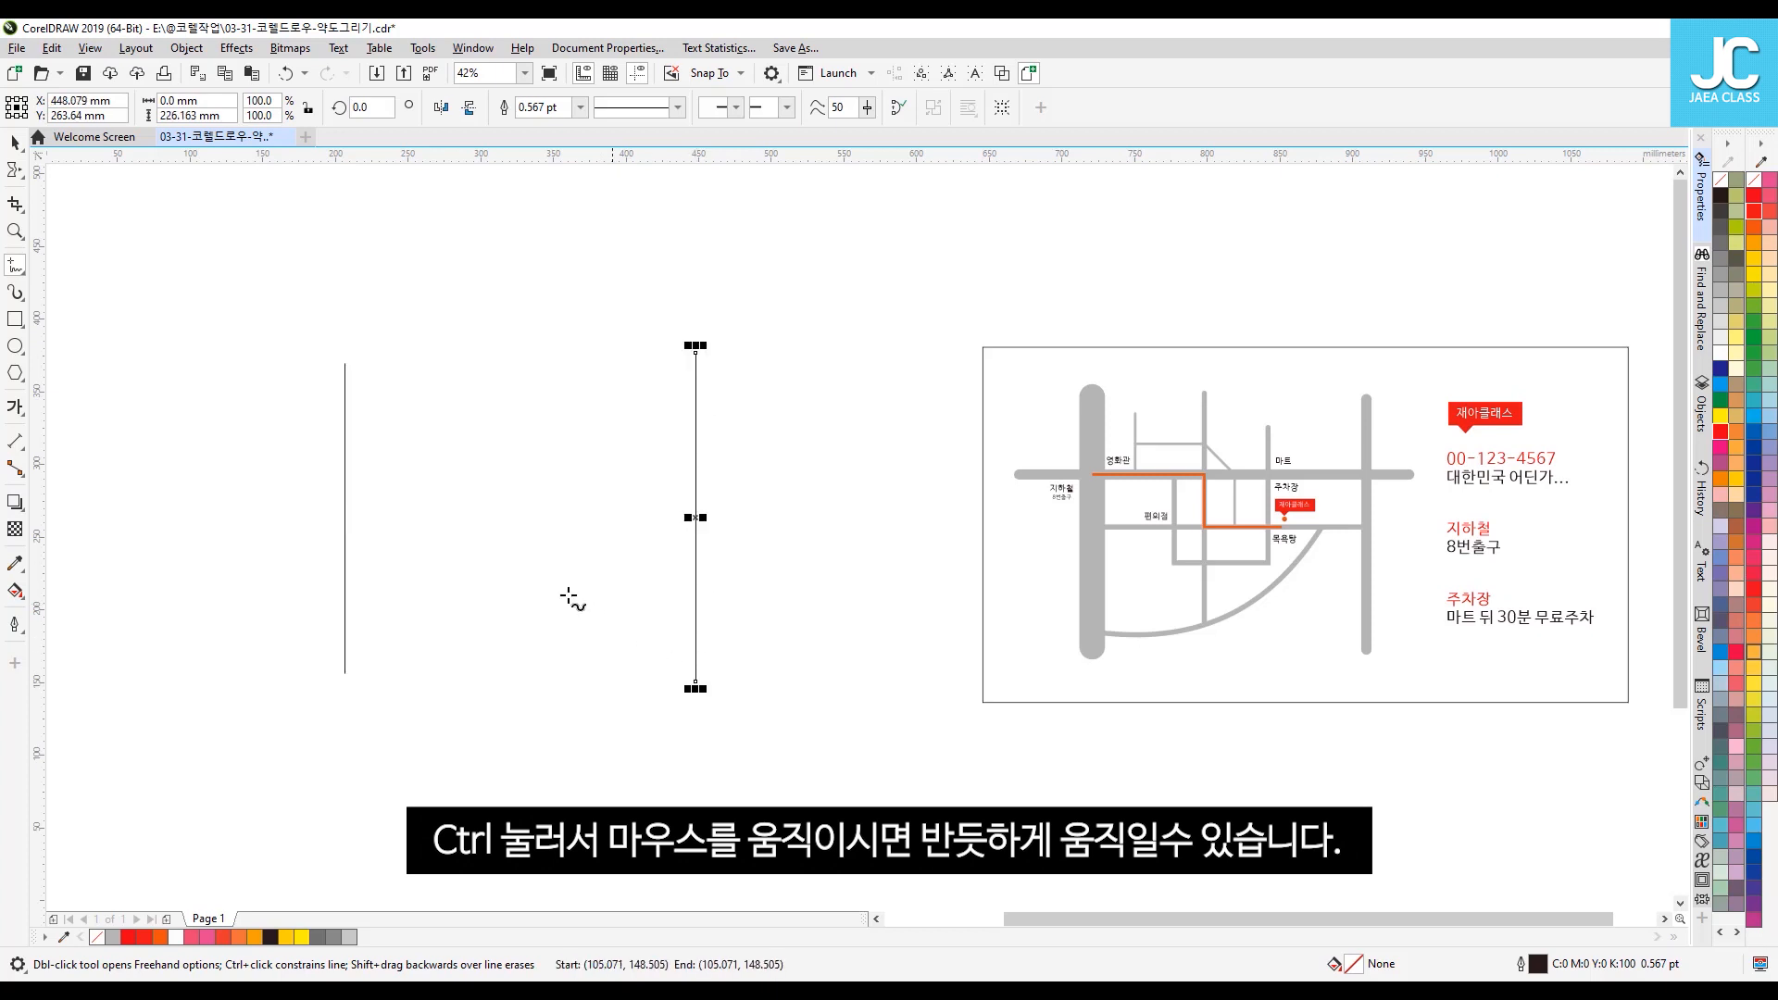
# Step: Draw a horizontal road about 366 mm long across both verticals and a short vertical road about 50 mm long ending on it
pyautogui.click(240, 474)
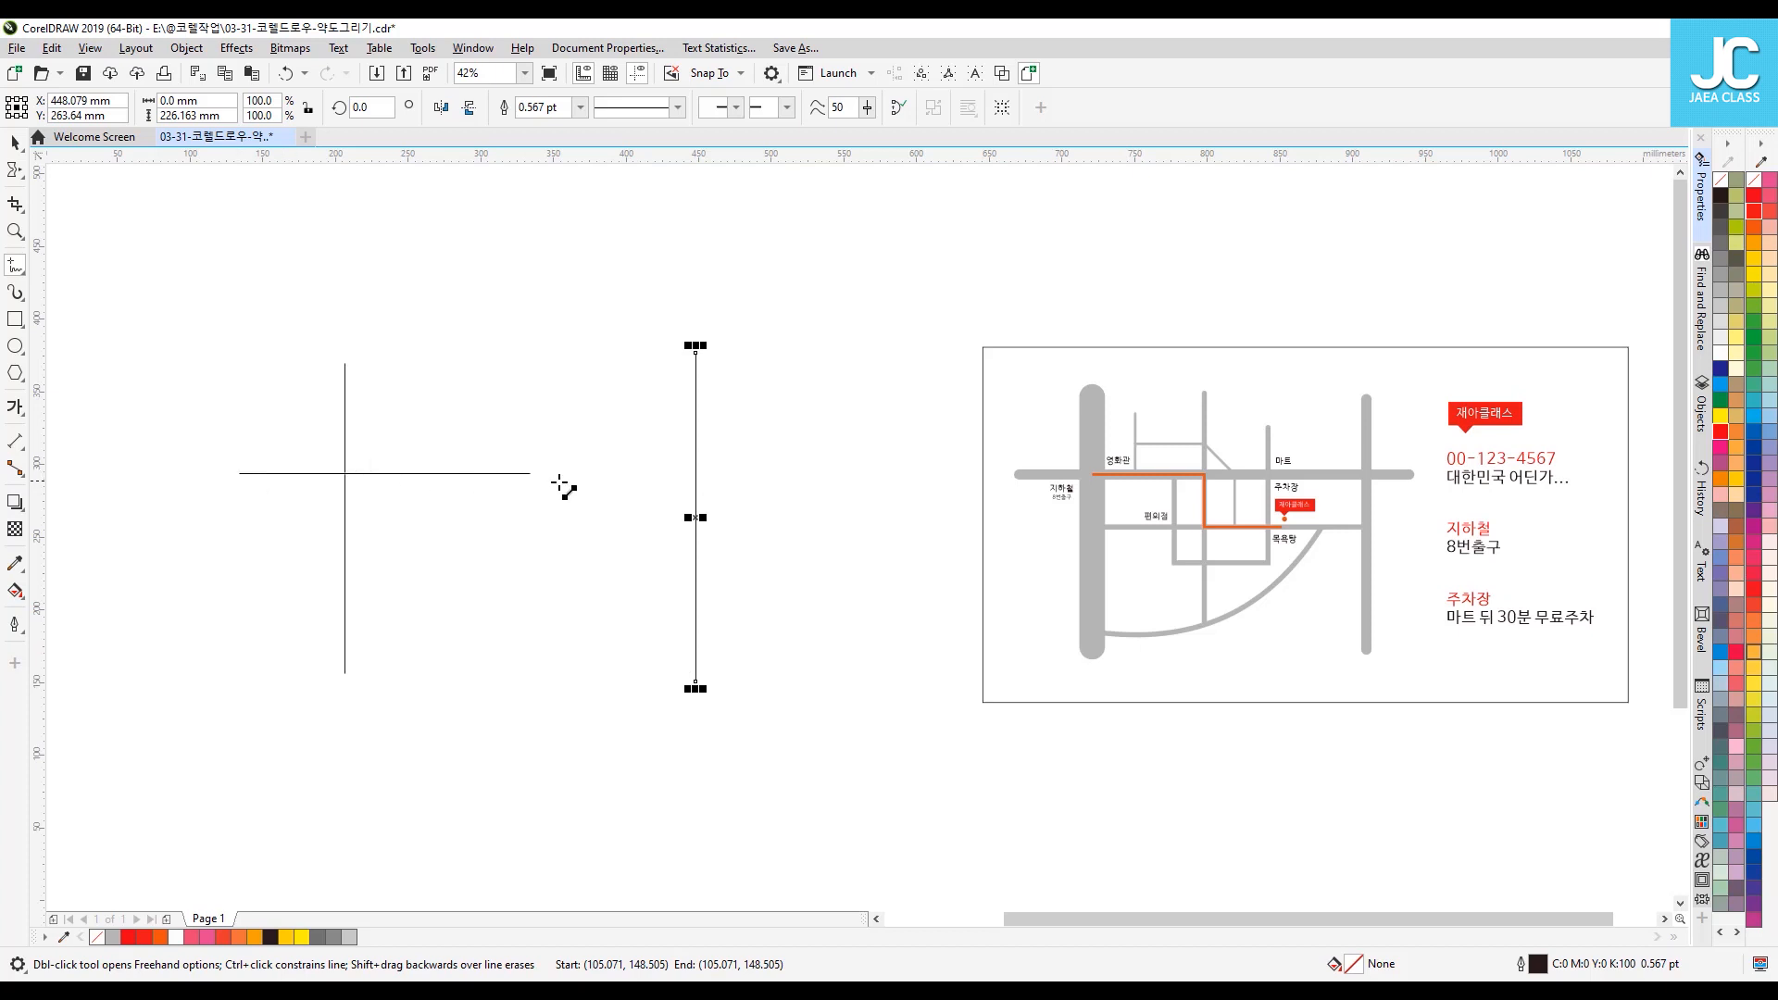
pyautogui.click(776, 480)
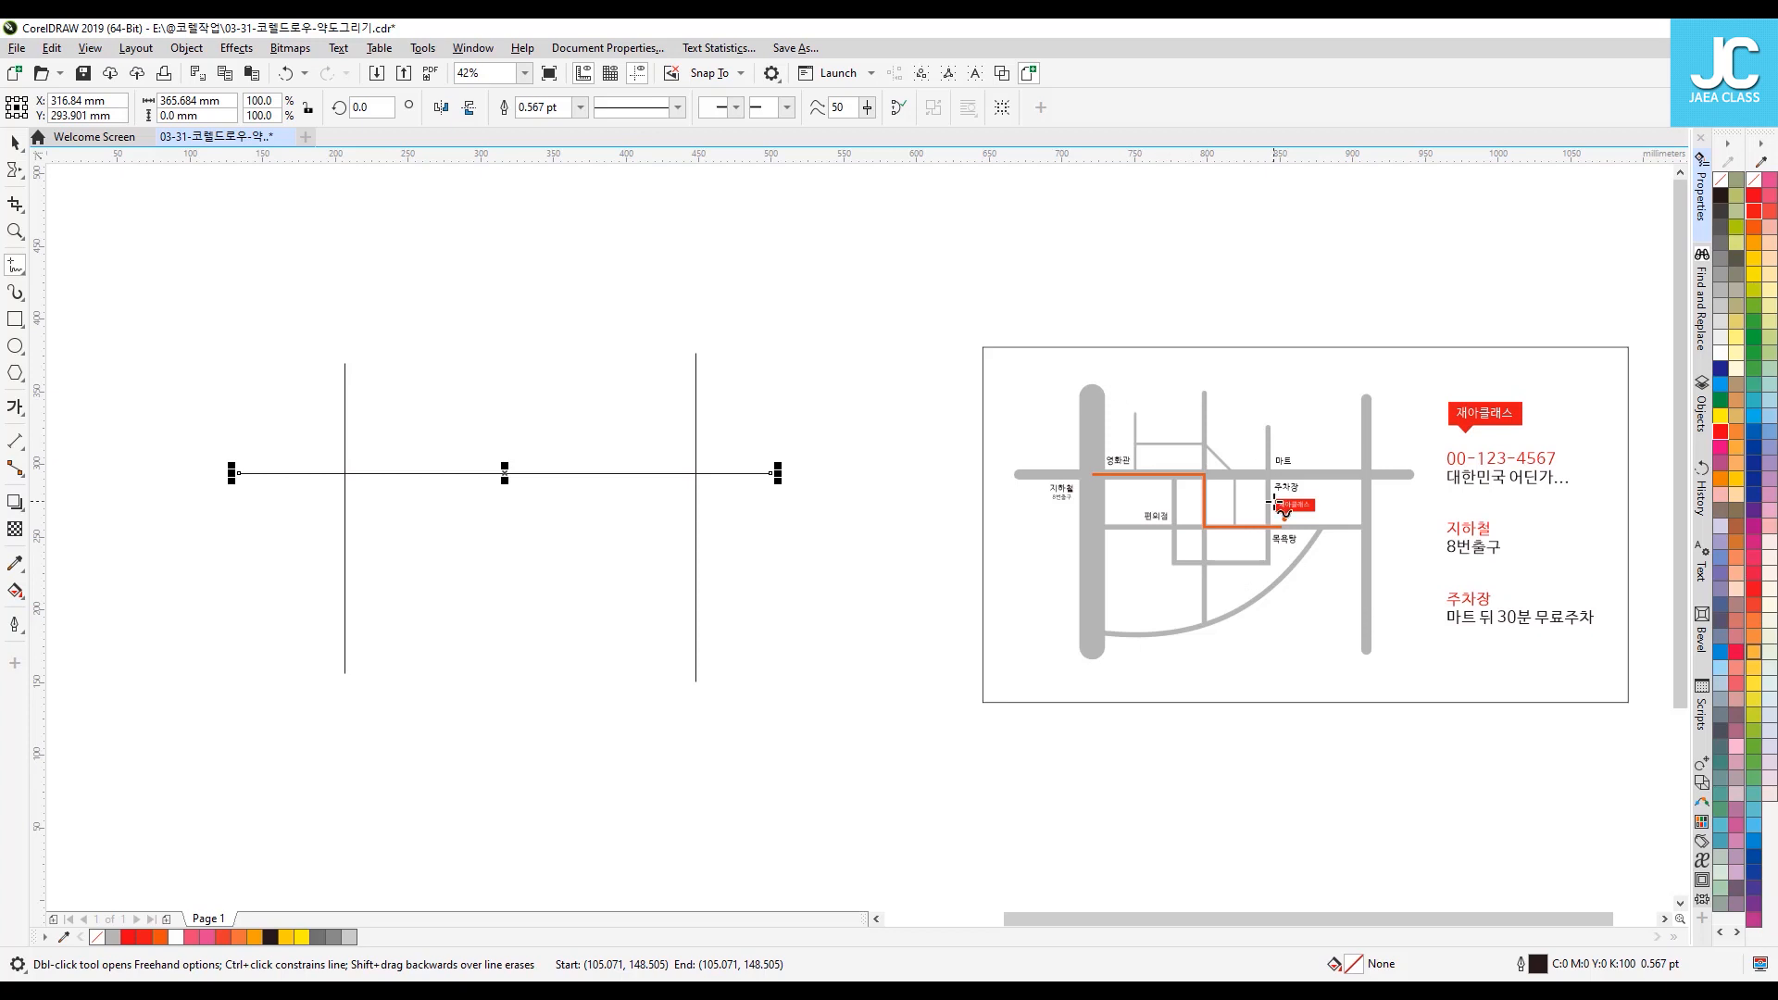
pyautogui.click(400, 404)
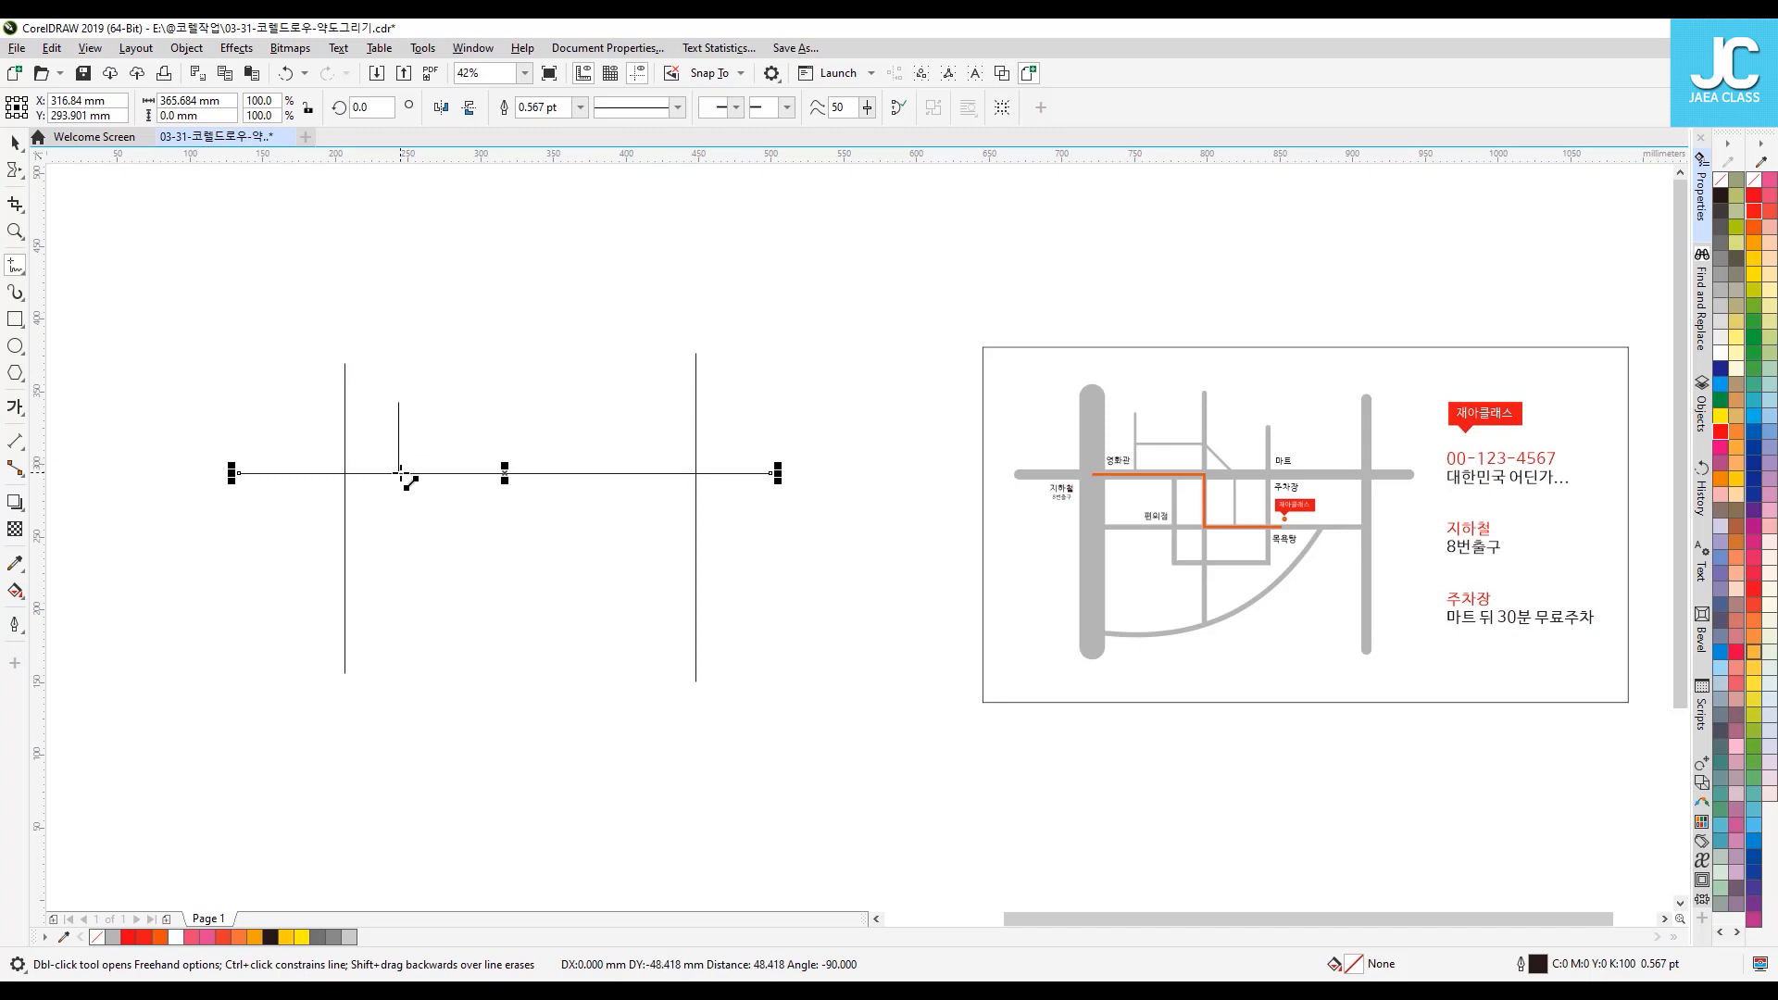
pyautogui.click(399, 473)
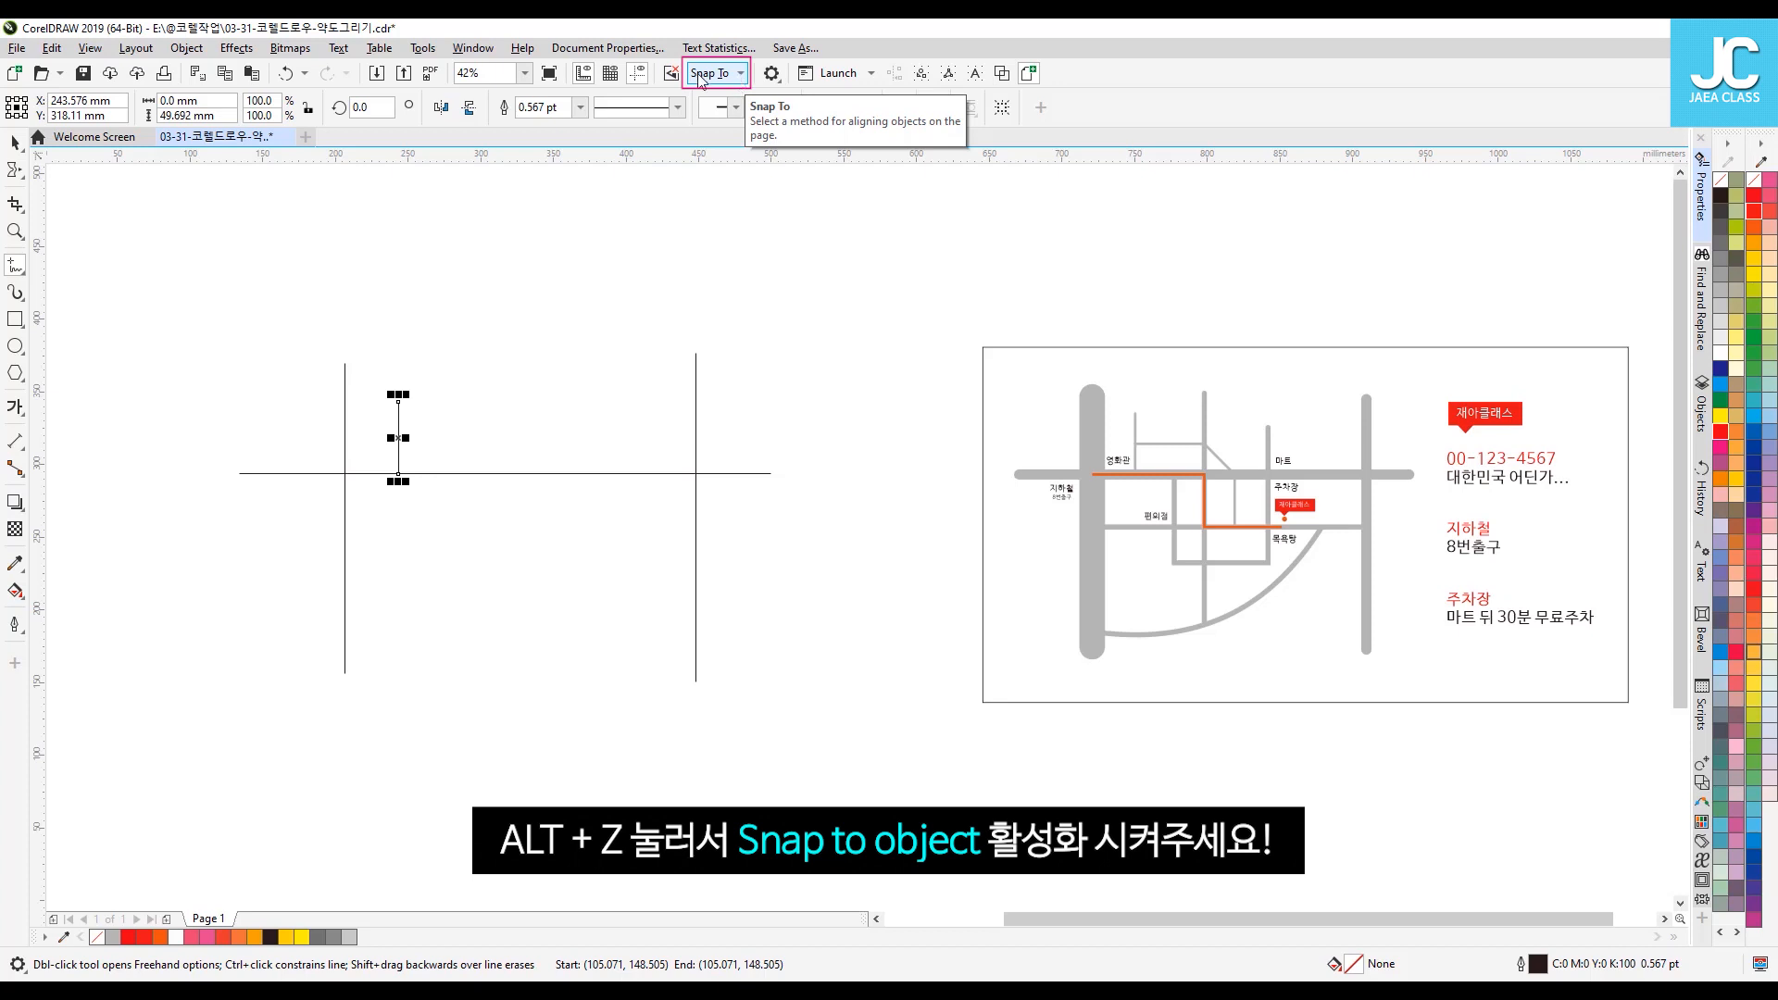
# Step: With snapping to objects on, draw a horizontal road about 241 mm long between the two outer verticals, below the main horizontal road
pyautogui.click(739, 75)
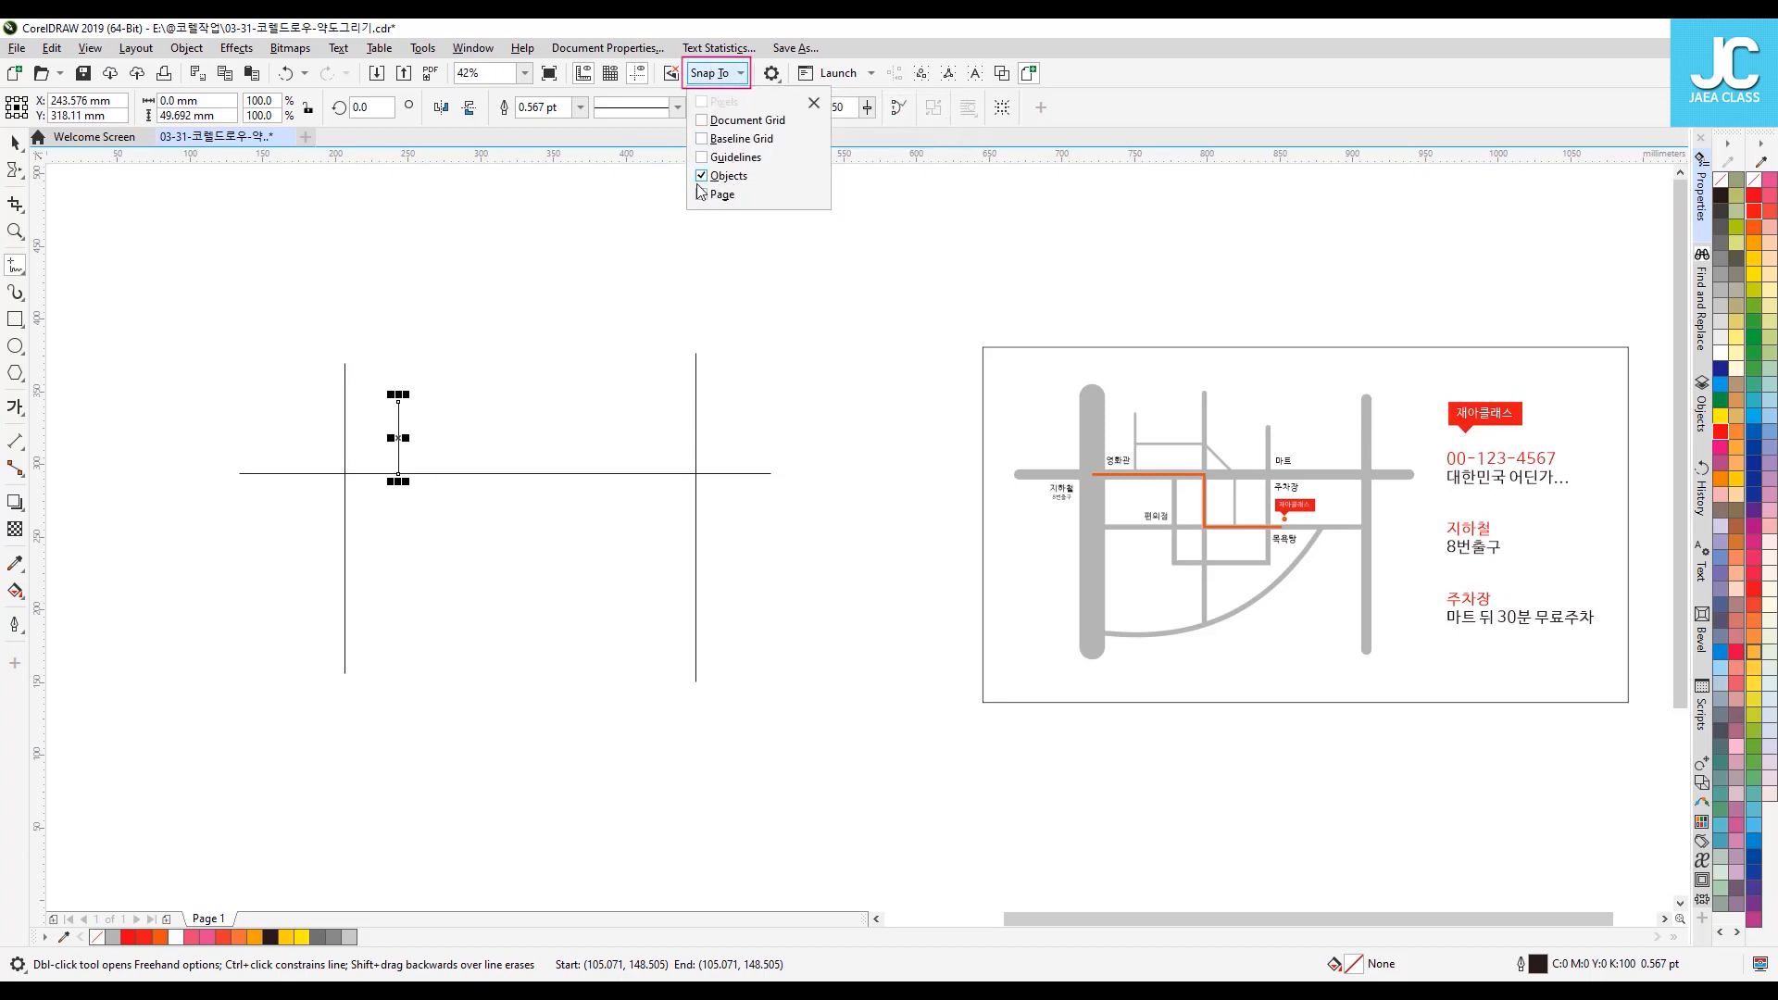
pyautogui.click(1112, 108)
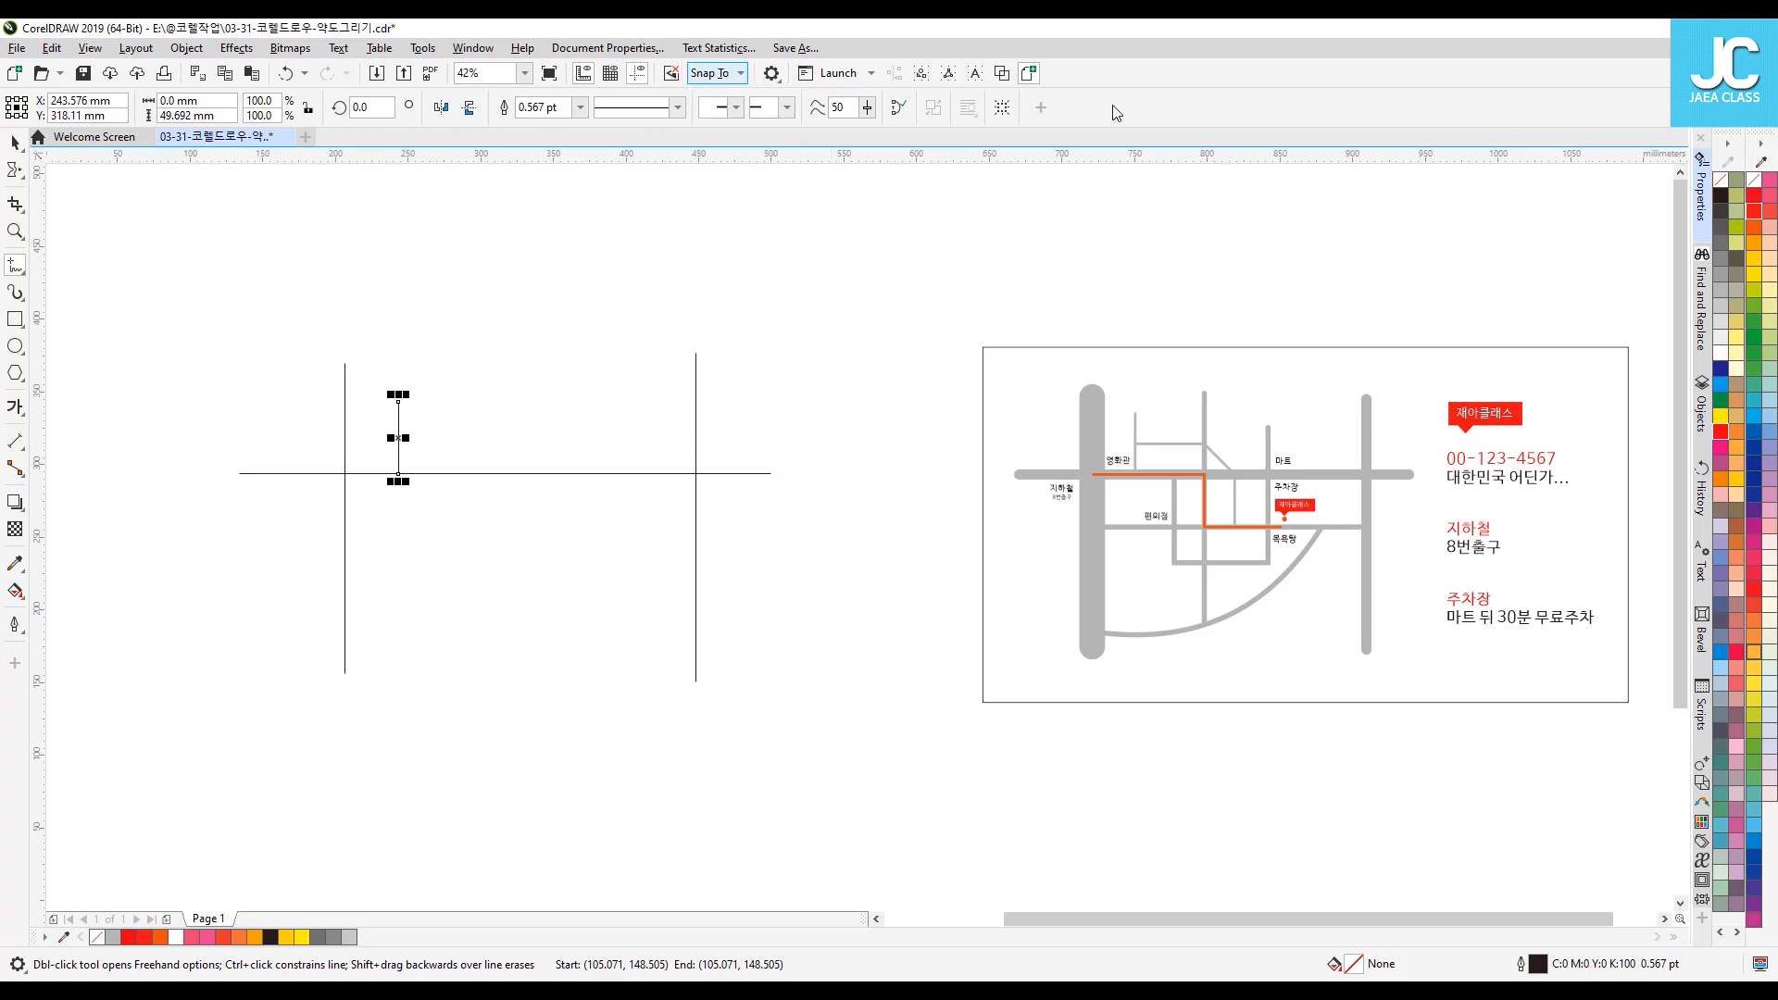
pyautogui.click(15, 231)
pyautogui.moveTo(218, 325); pyautogui.dragTo(1431, 790)
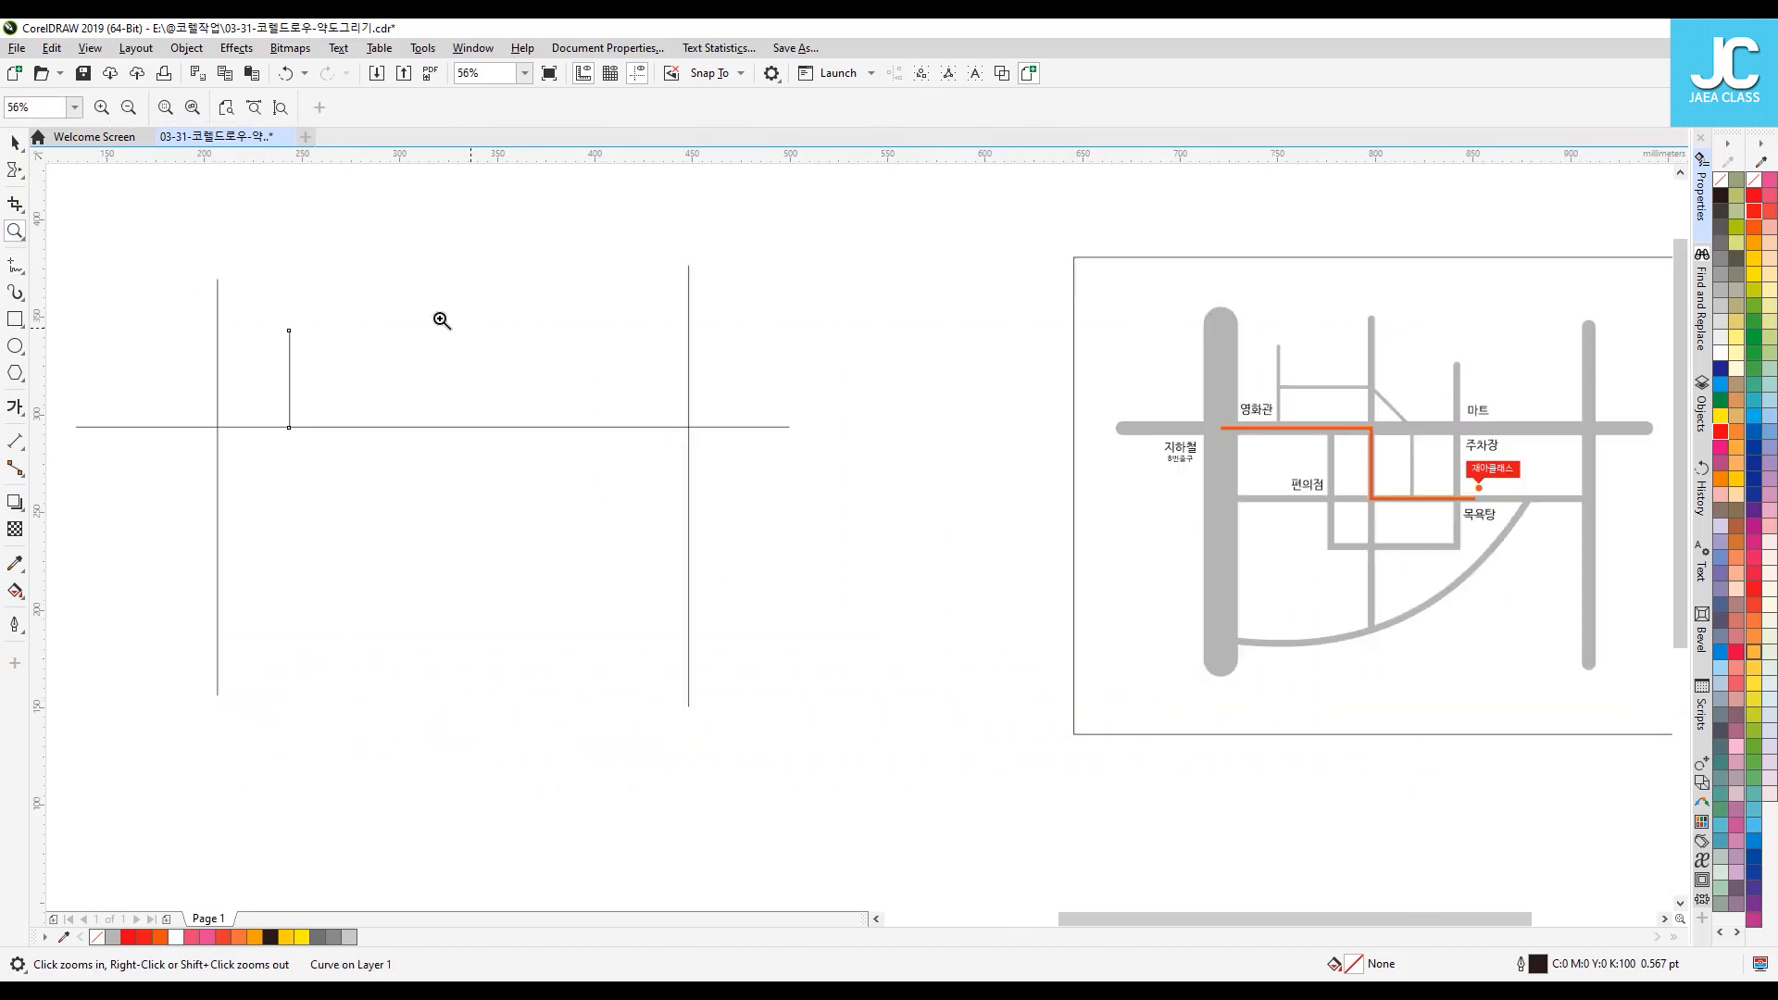
pyautogui.click(15, 266)
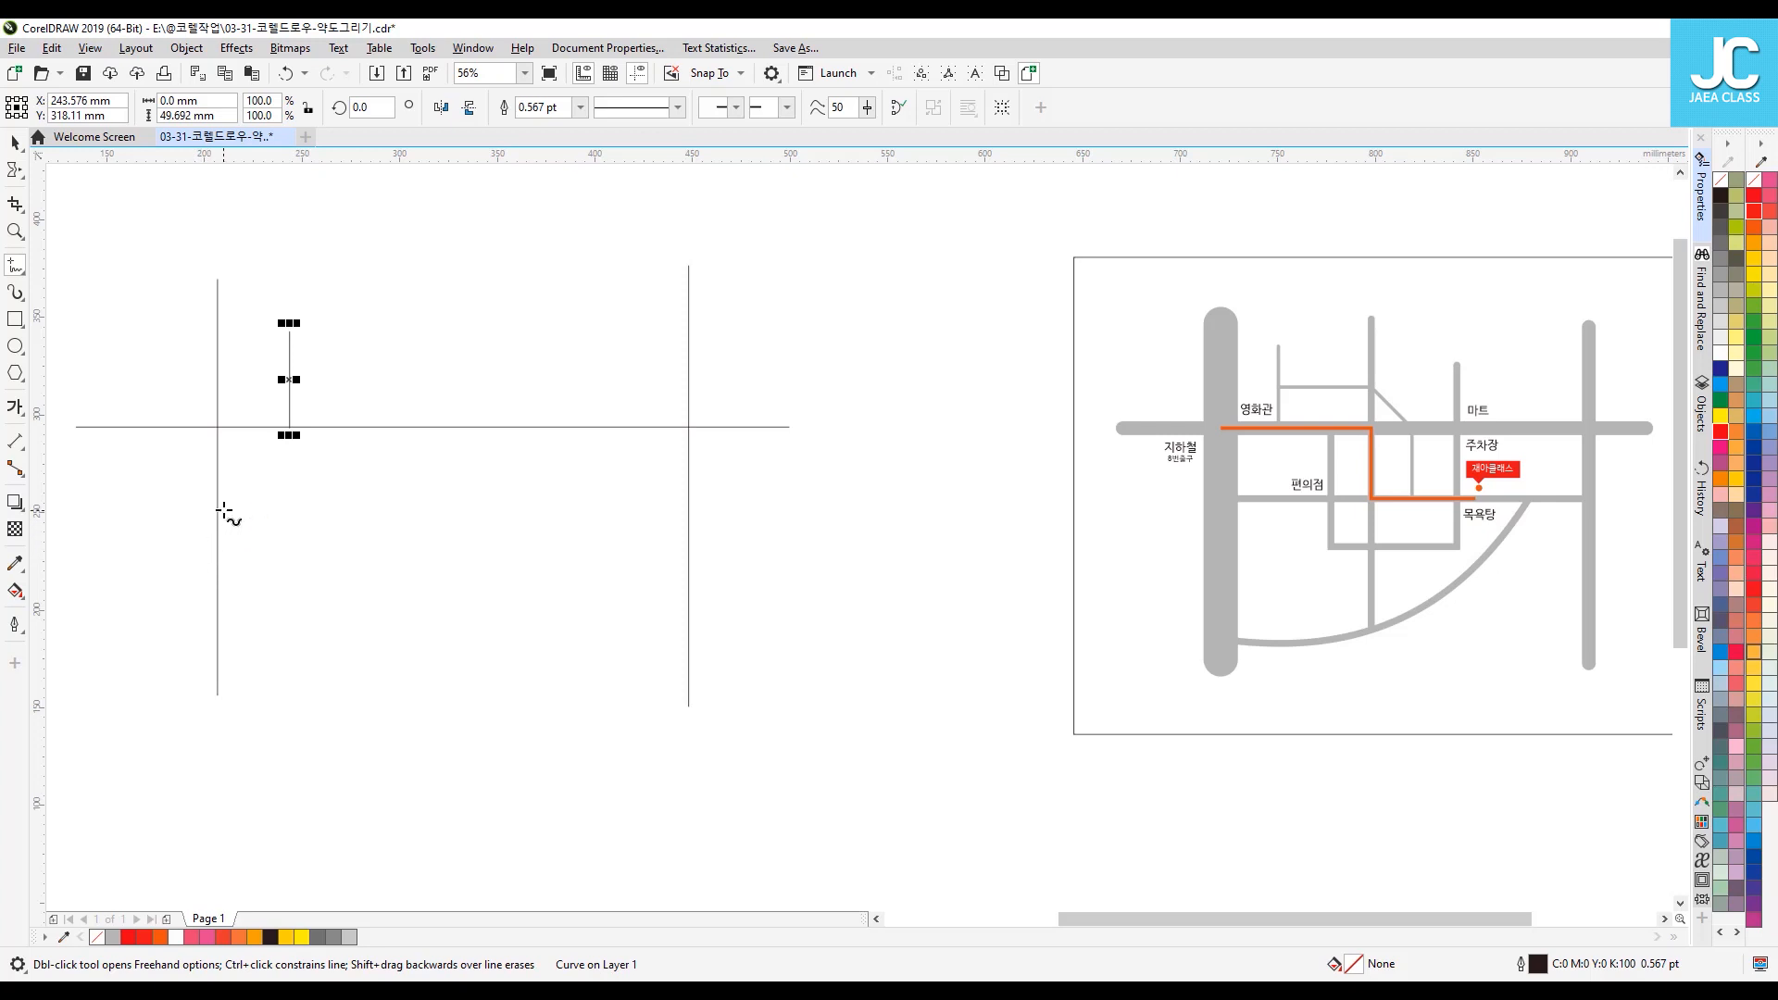
pyautogui.moveTo(217, 508); pyautogui.dragTo(687, 509)
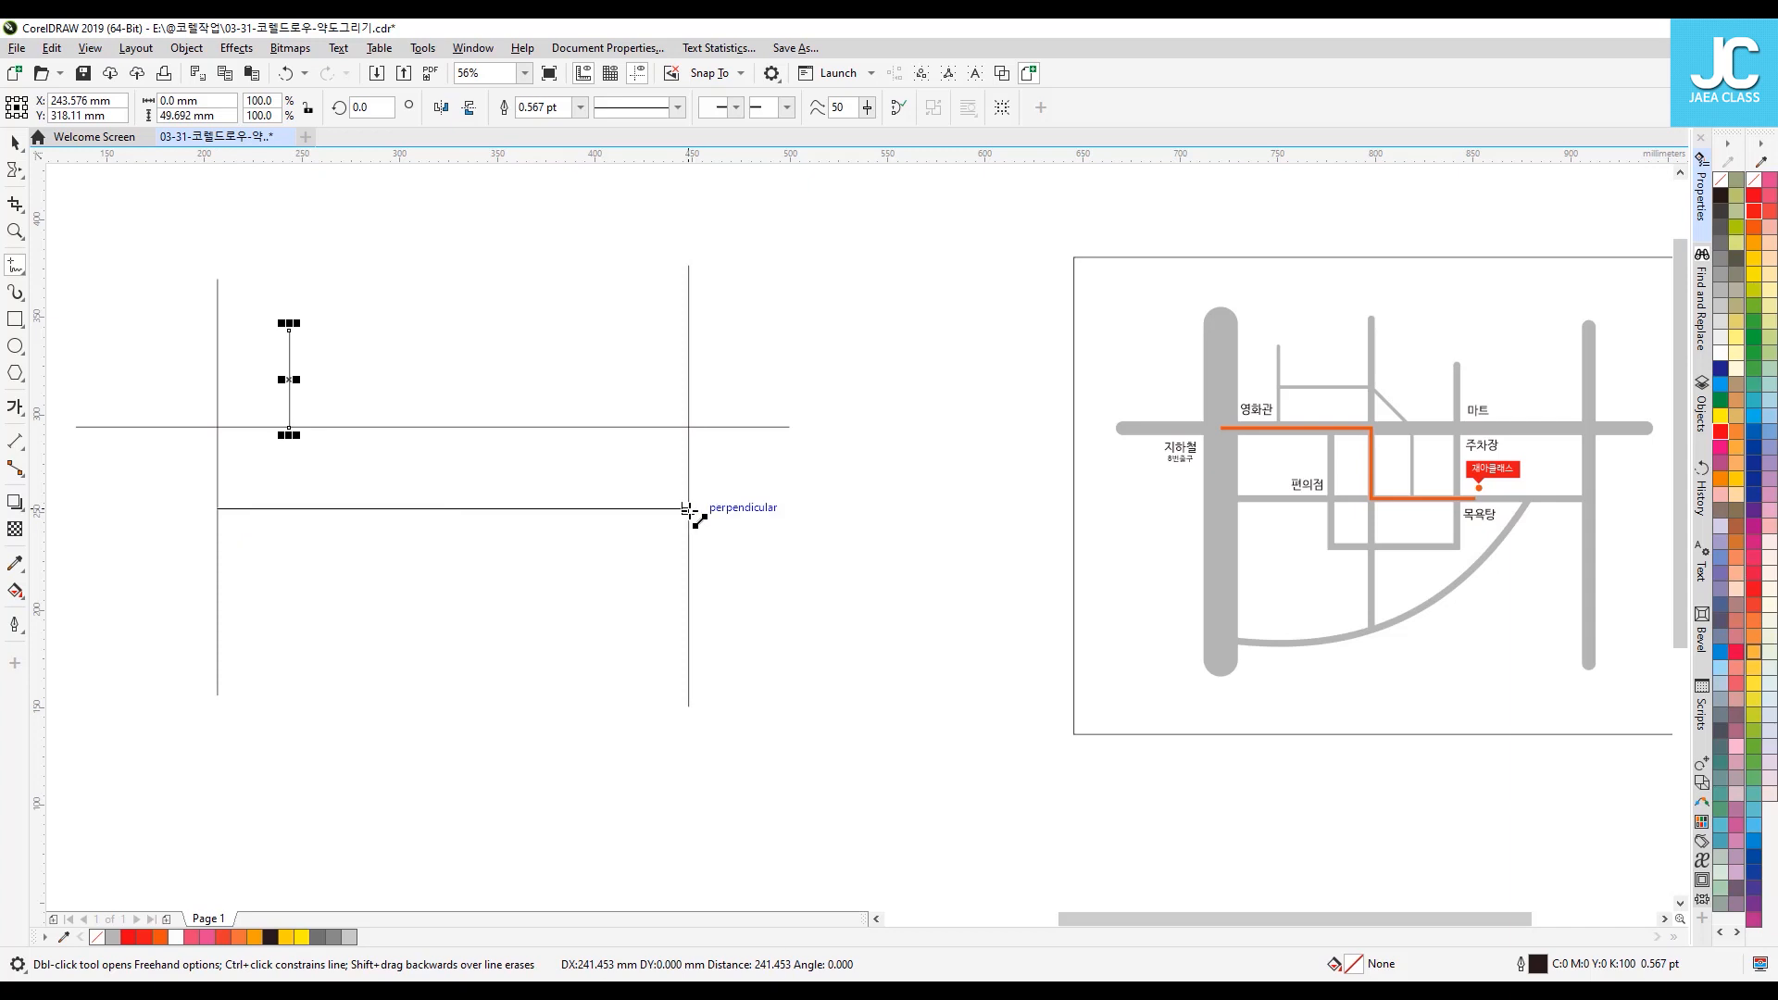
pyautogui.moveTo(686, 509); pyautogui.dragTo(689, 508)
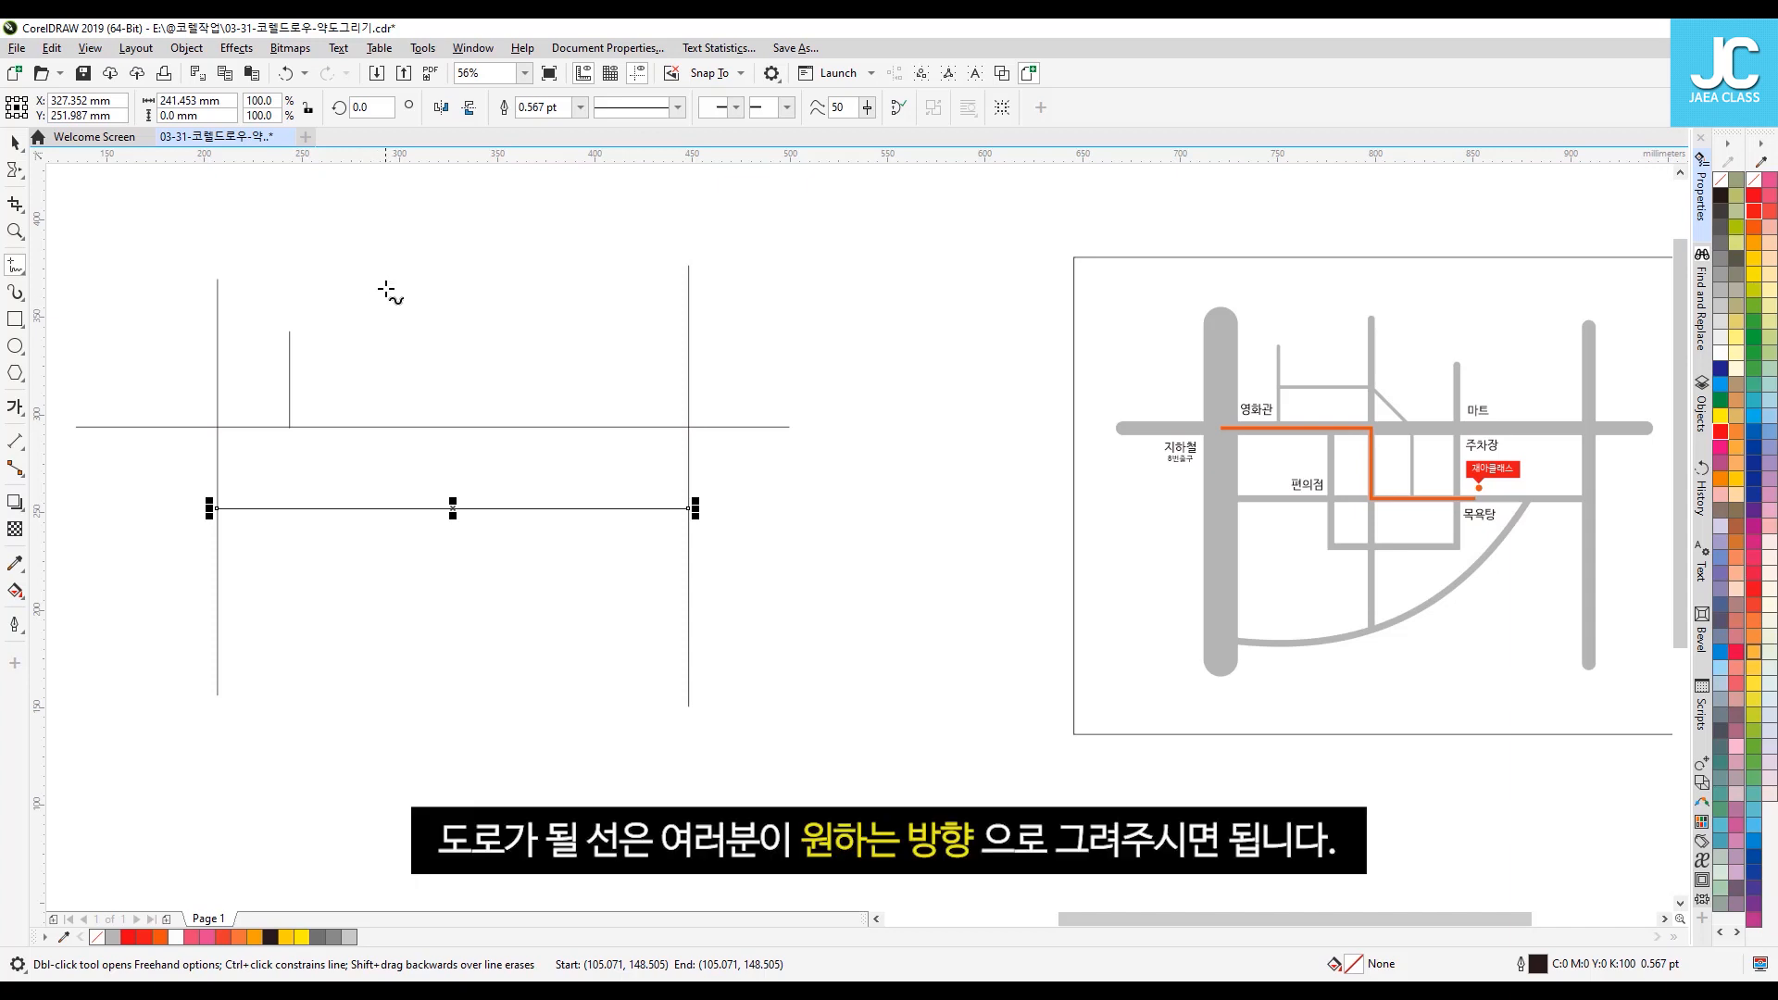
# Step: Draw a vertical road about 177 mm long across both horizontals and a bent branch from the short vertical road to the lower horizontal
pyautogui.moveTo(377, 284); pyautogui.dragTo(378, 631)
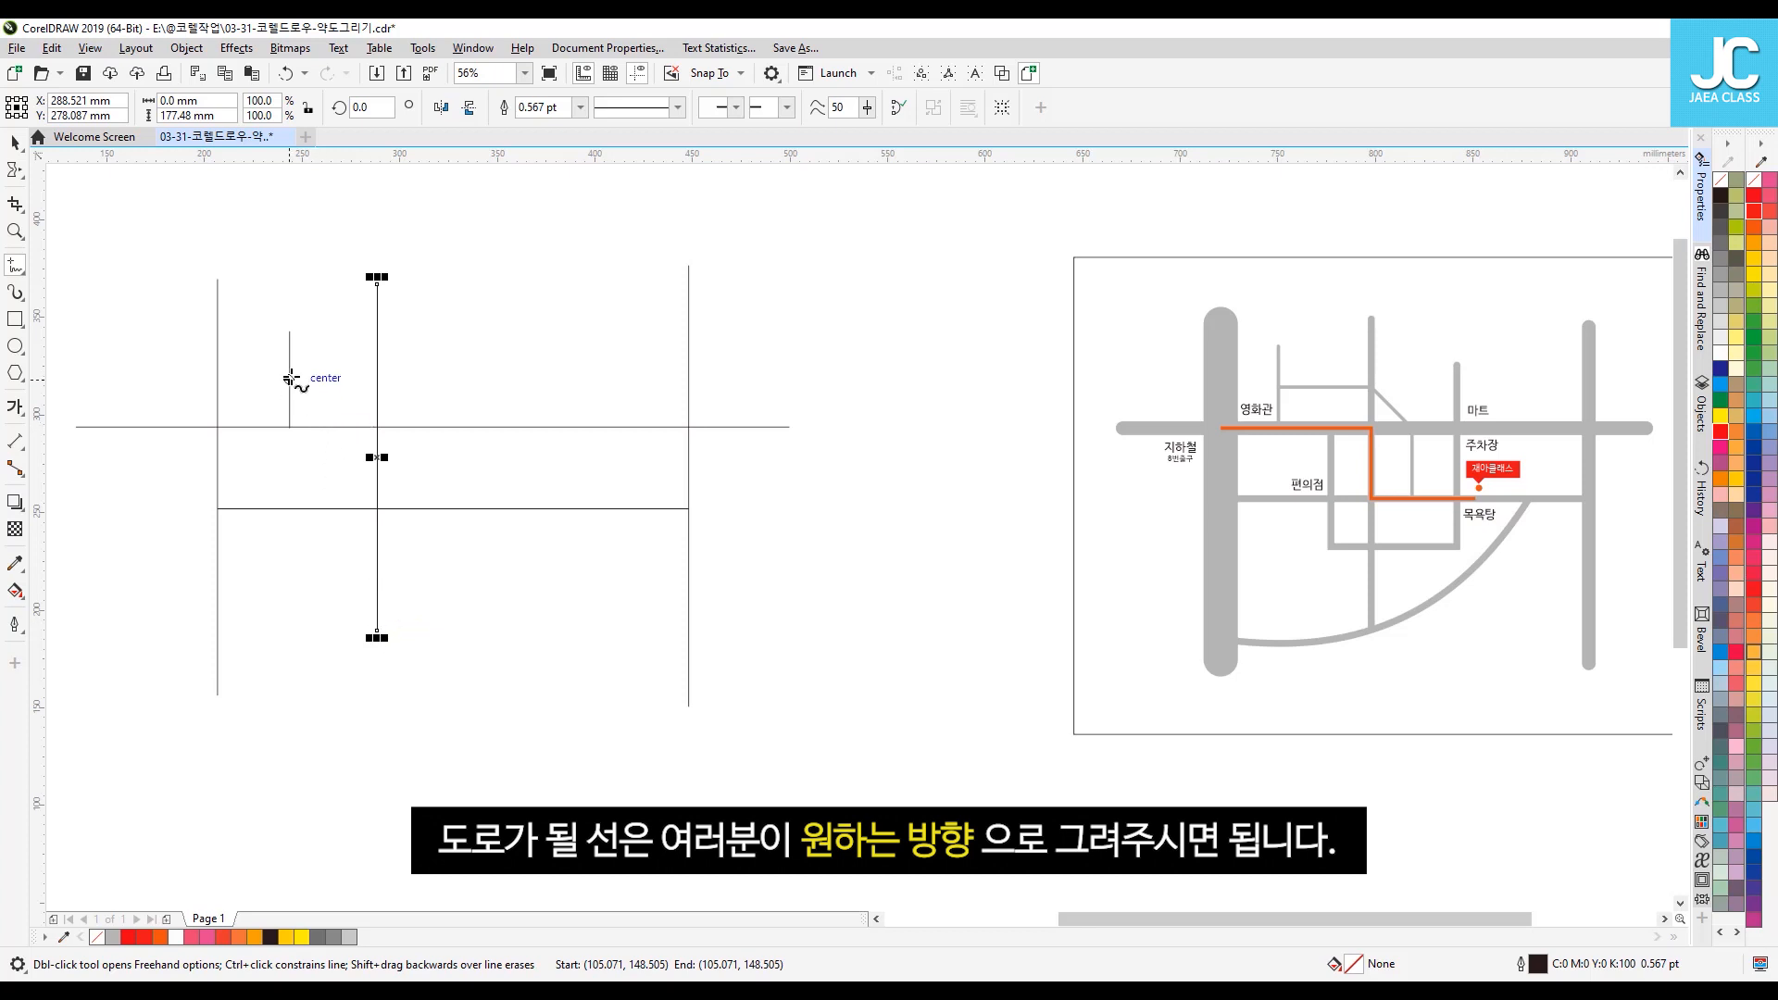
pyautogui.moveTo(290, 371)
pyautogui.mouseDown()
pyautogui.moveTo(441, 370)
pyautogui.moveTo(375, 371)
pyautogui.moveTo(439, 429)
pyautogui.mouseUp()
pyautogui.moveTo(439, 429)
pyautogui.mouseDown()
pyautogui.moveTo(457, 488)
pyautogui.moveTo(440, 508)
pyautogui.moveTo(548, 500)
pyautogui.moveTo(548, 386)
pyautogui.mouseUp()
pyautogui.press('Escape')
# Step: Draw two separate slanted test lines and one connected multi-segment test line in the empty space between the roads and the reference map
pyautogui.moveTo(876, 263); pyautogui.dragTo(882, 508)
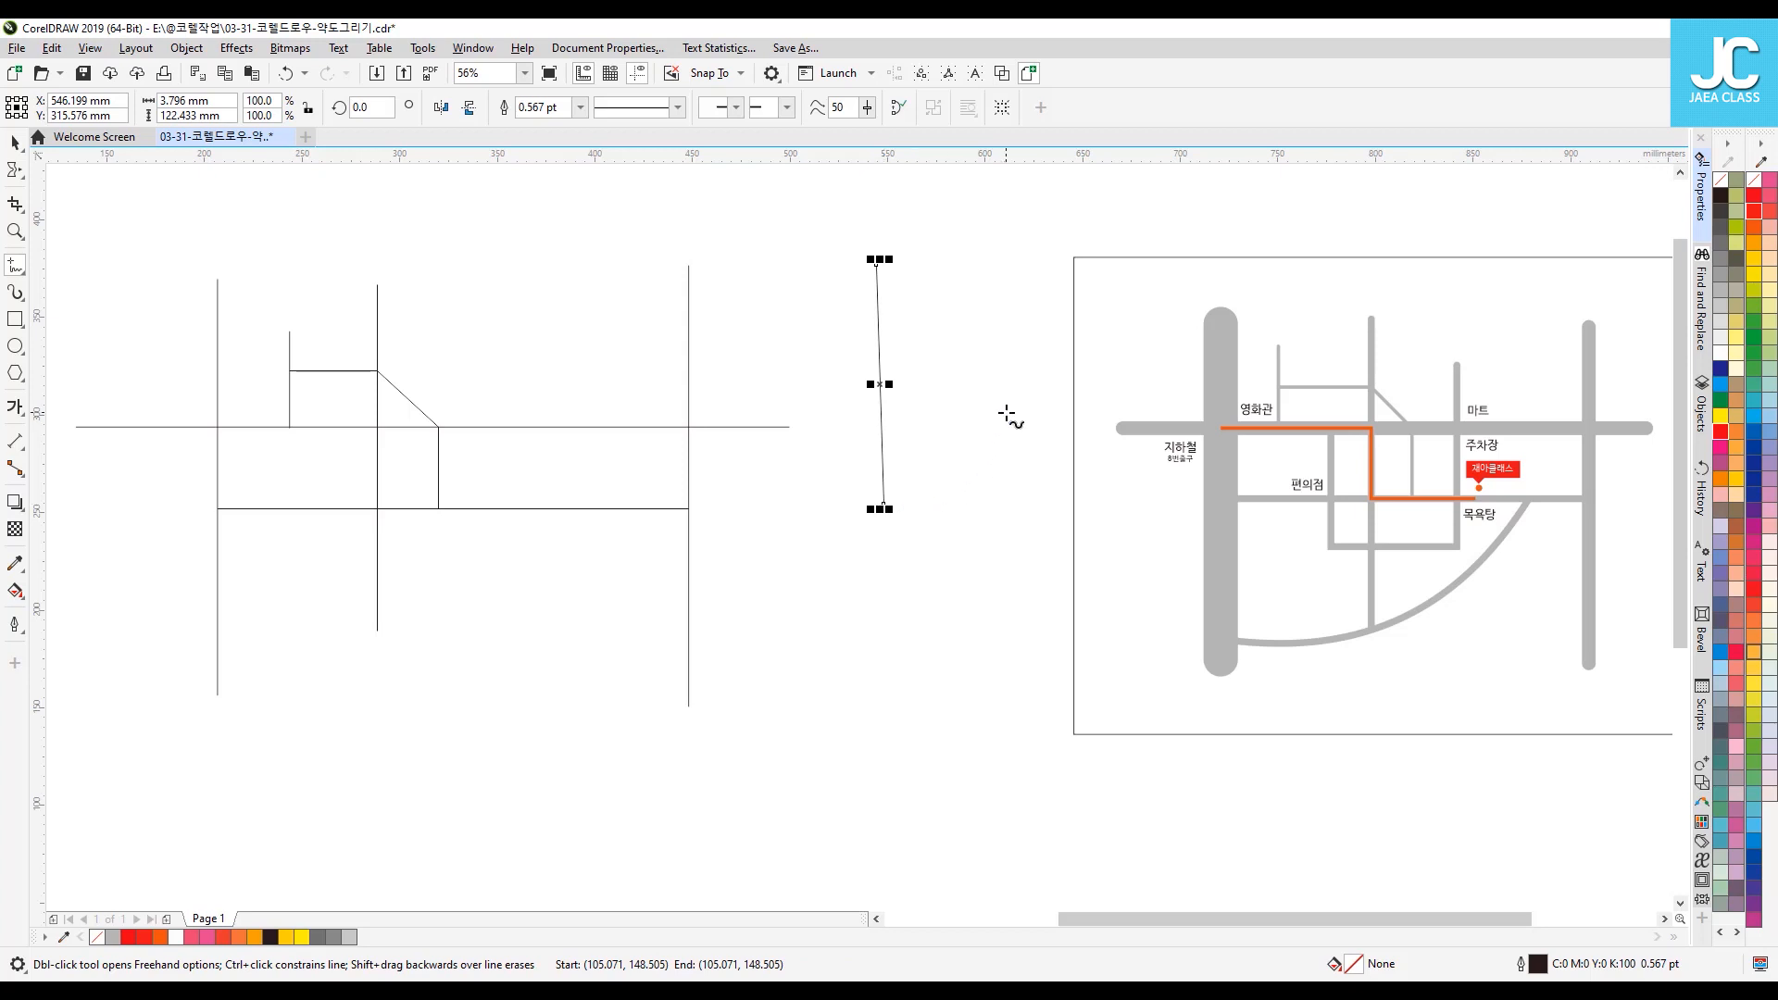
pyautogui.moveTo(951, 256); pyautogui.dragTo(955, 488)
pyautogui.press('Escape')
pyautogui.moveTo(826, 275); pyautogui.dragTo(840, 556)
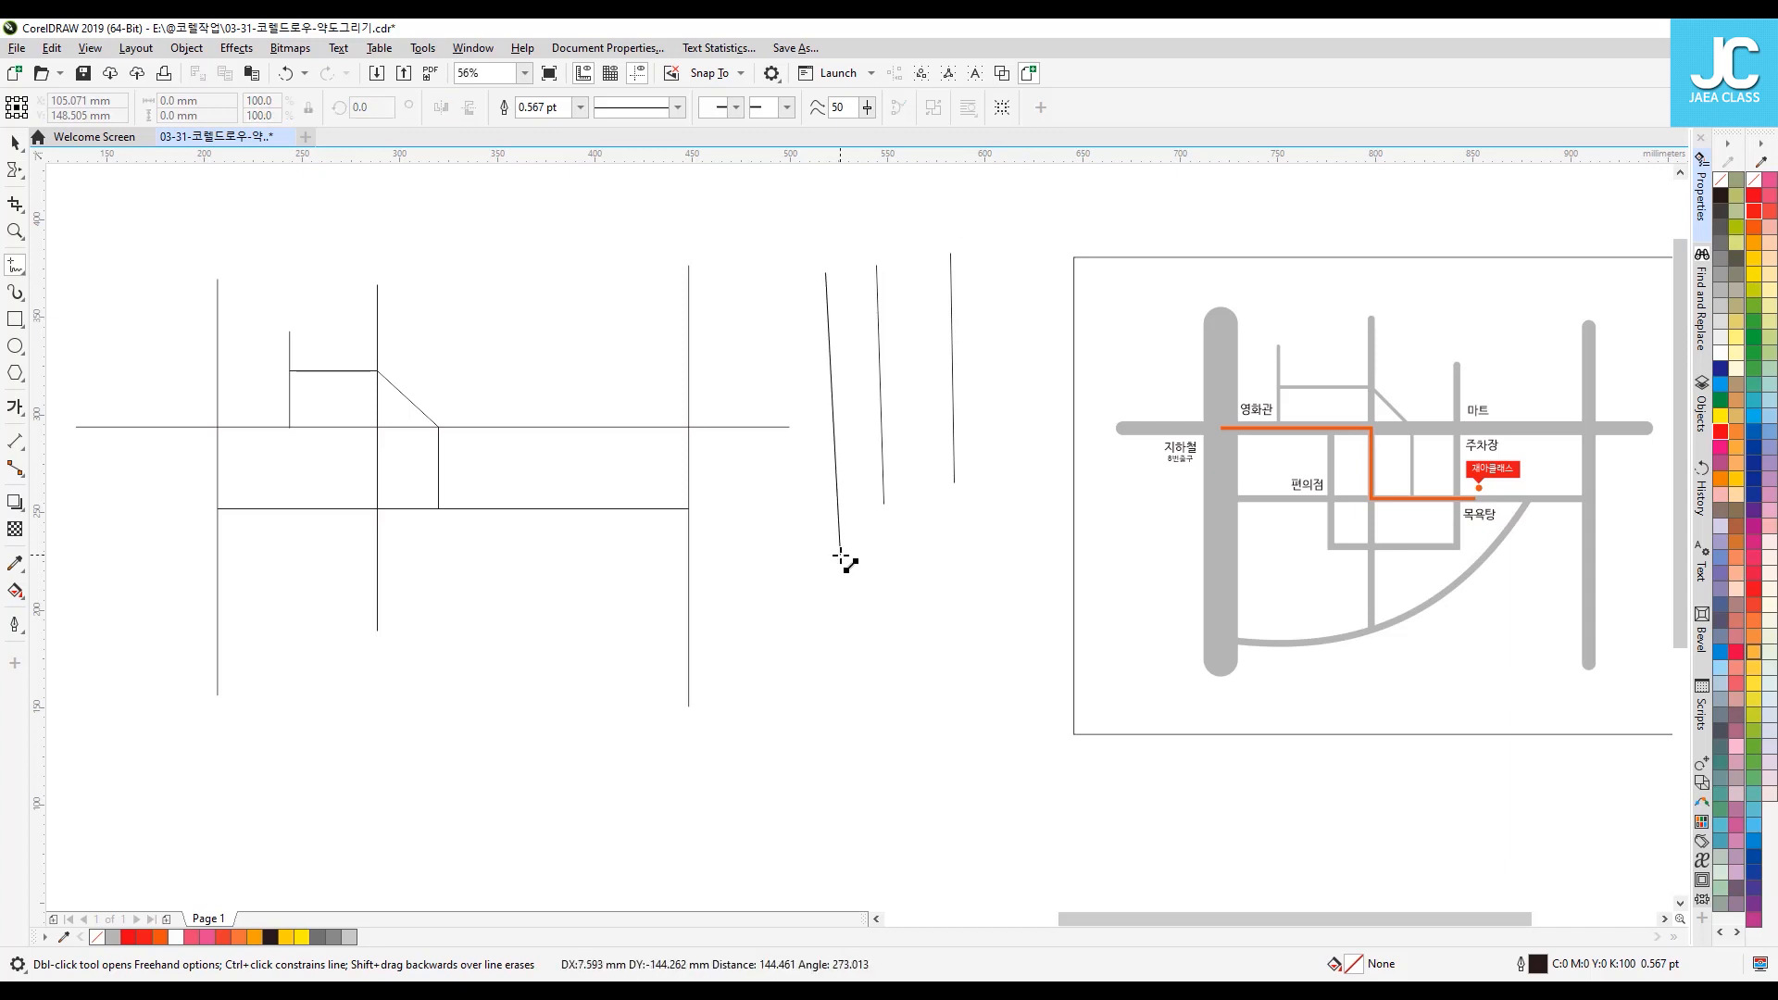
pyautogui.doubleClick(840, 556)
pyautogui.doubleClick(773, 651)
pyautogui.doubleClick(870, 733)
pyautogui.doubleClick(962, 586)
pyautogui.doubleClick(935, 519)
pyautogui.doubleClick(917, 411)
pyautogui.press('Escape')
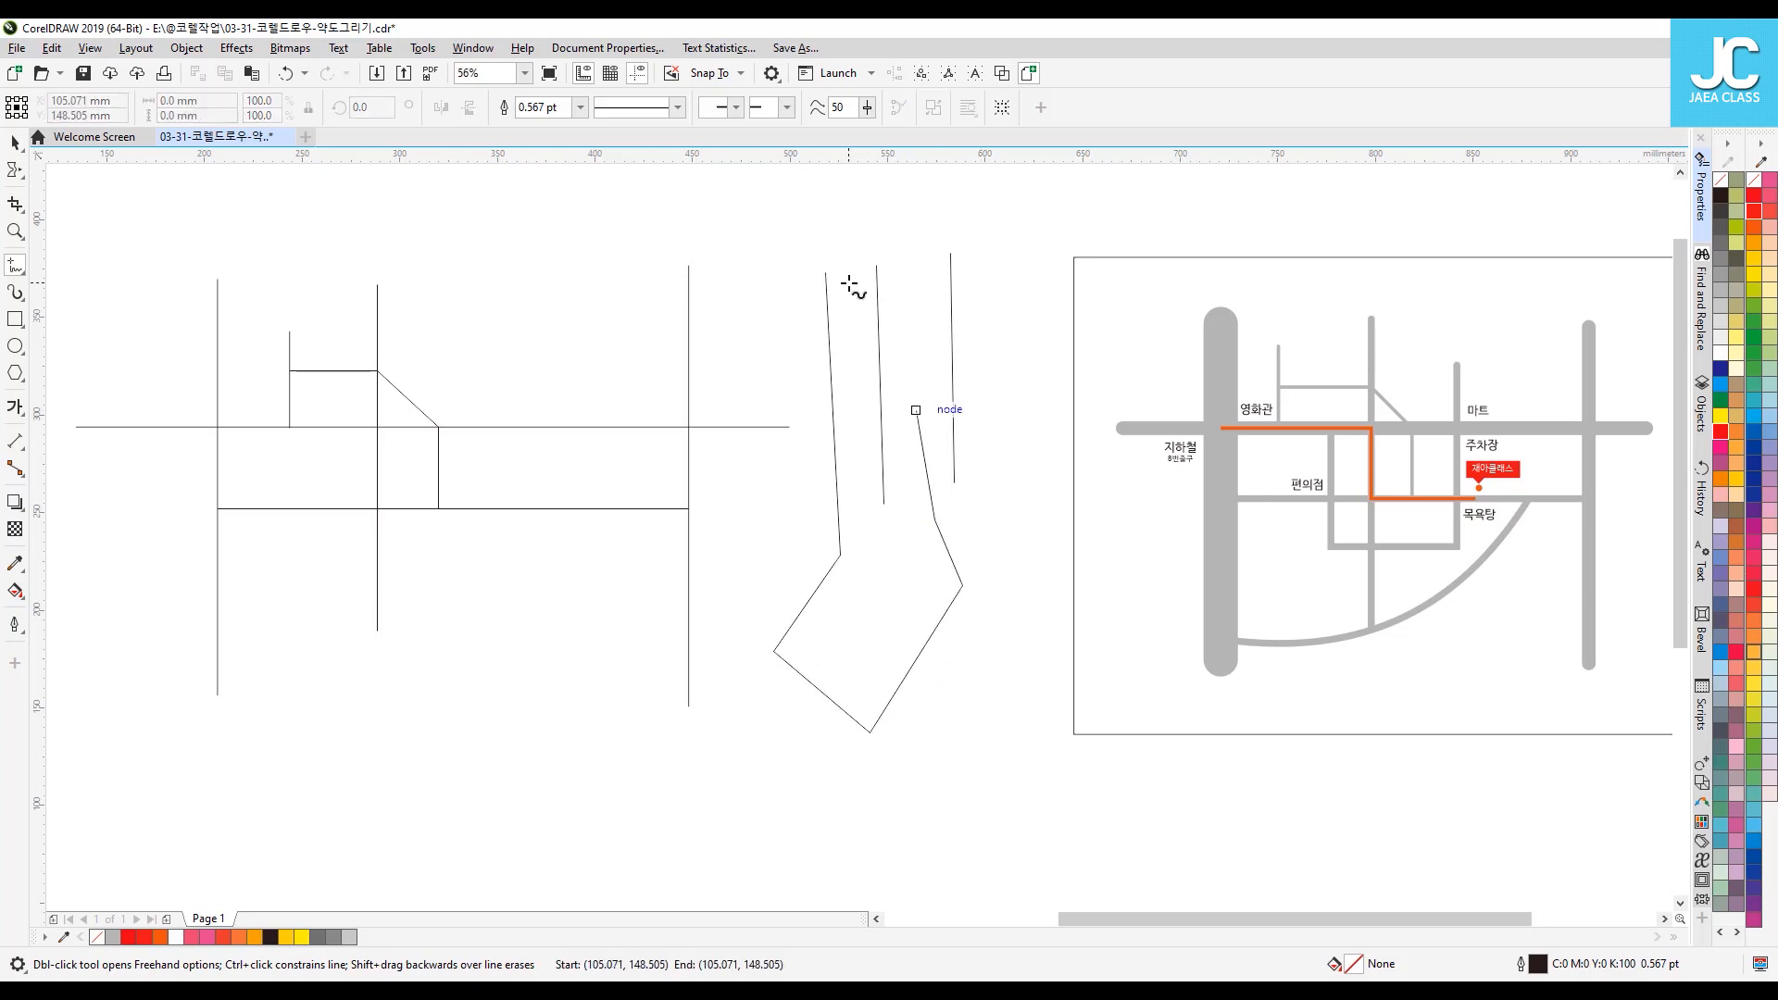
# Step: Delete all the test lines between the drawn roads and the reference map
pyautogui.press('space')
pyautogui.moveTo(915, 715); pyautogui.dragTo(997, 781)
pyautogui.press('Delete')
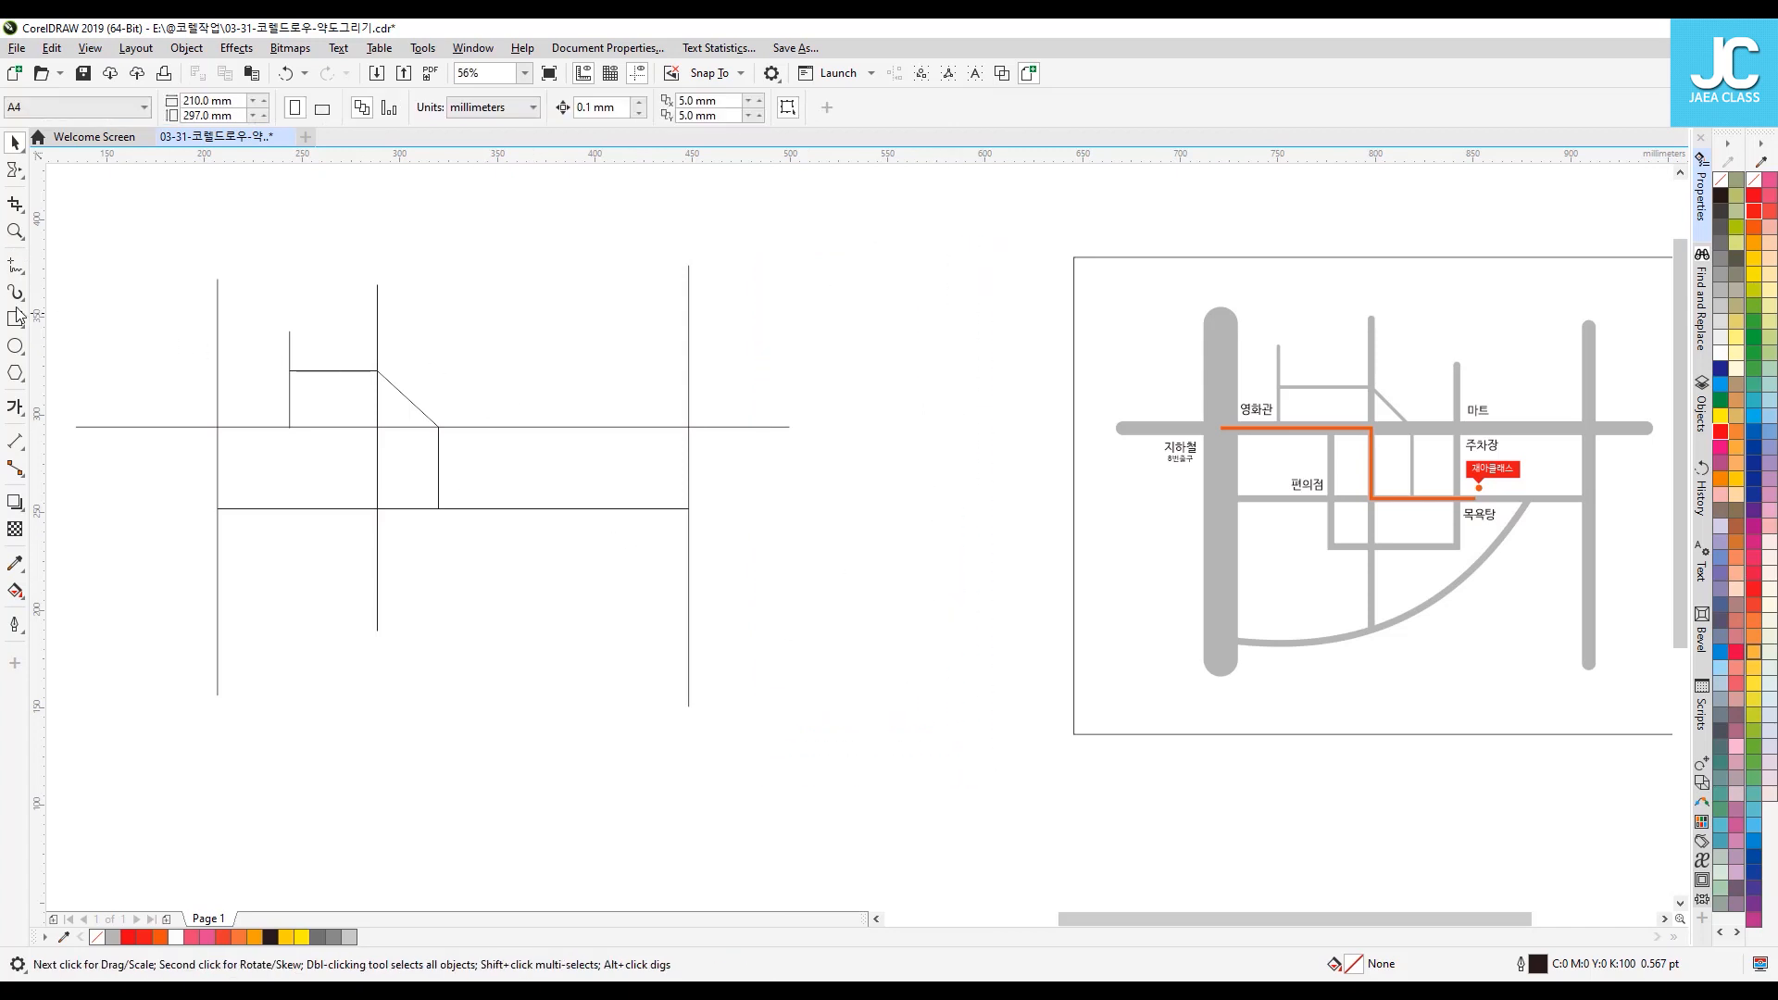
# Step: Draw an open U-shaped road about 145 mm high and 91 mm wide, ending its shorter side on the main horizontal road
pyautogui.click(13, 267)
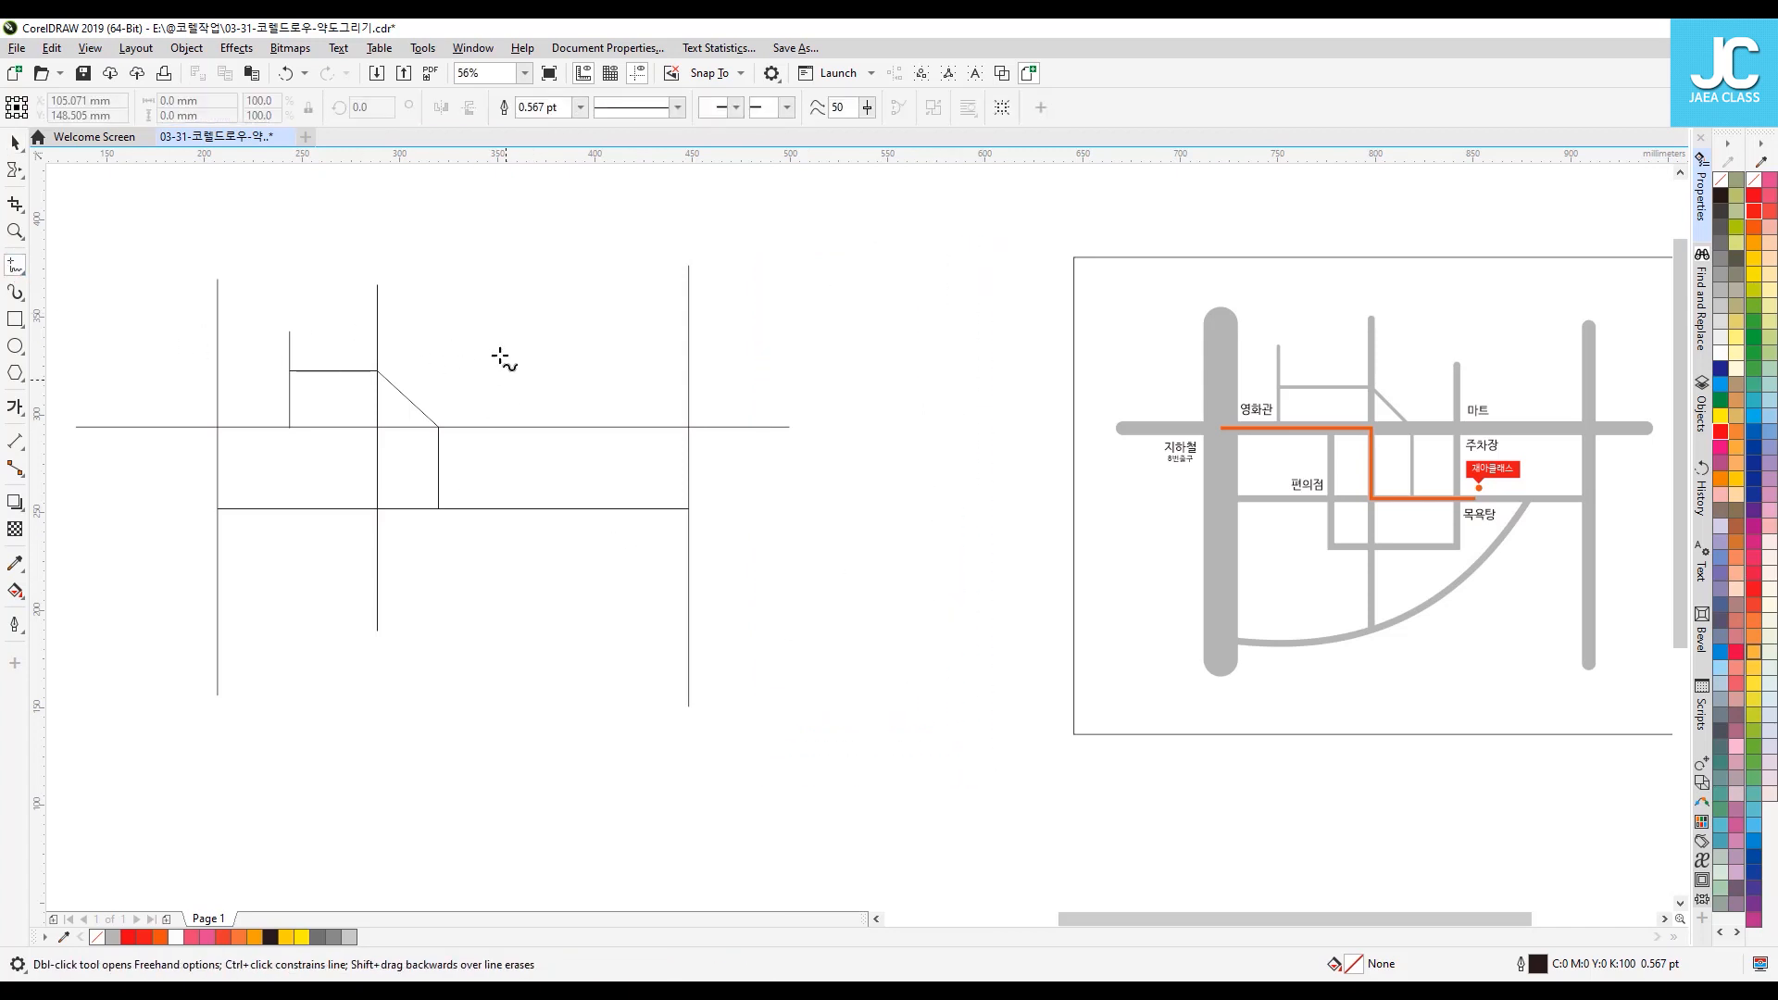
pyautogui.click(512, 315)
pyautogui.doubleClick(512, 602)
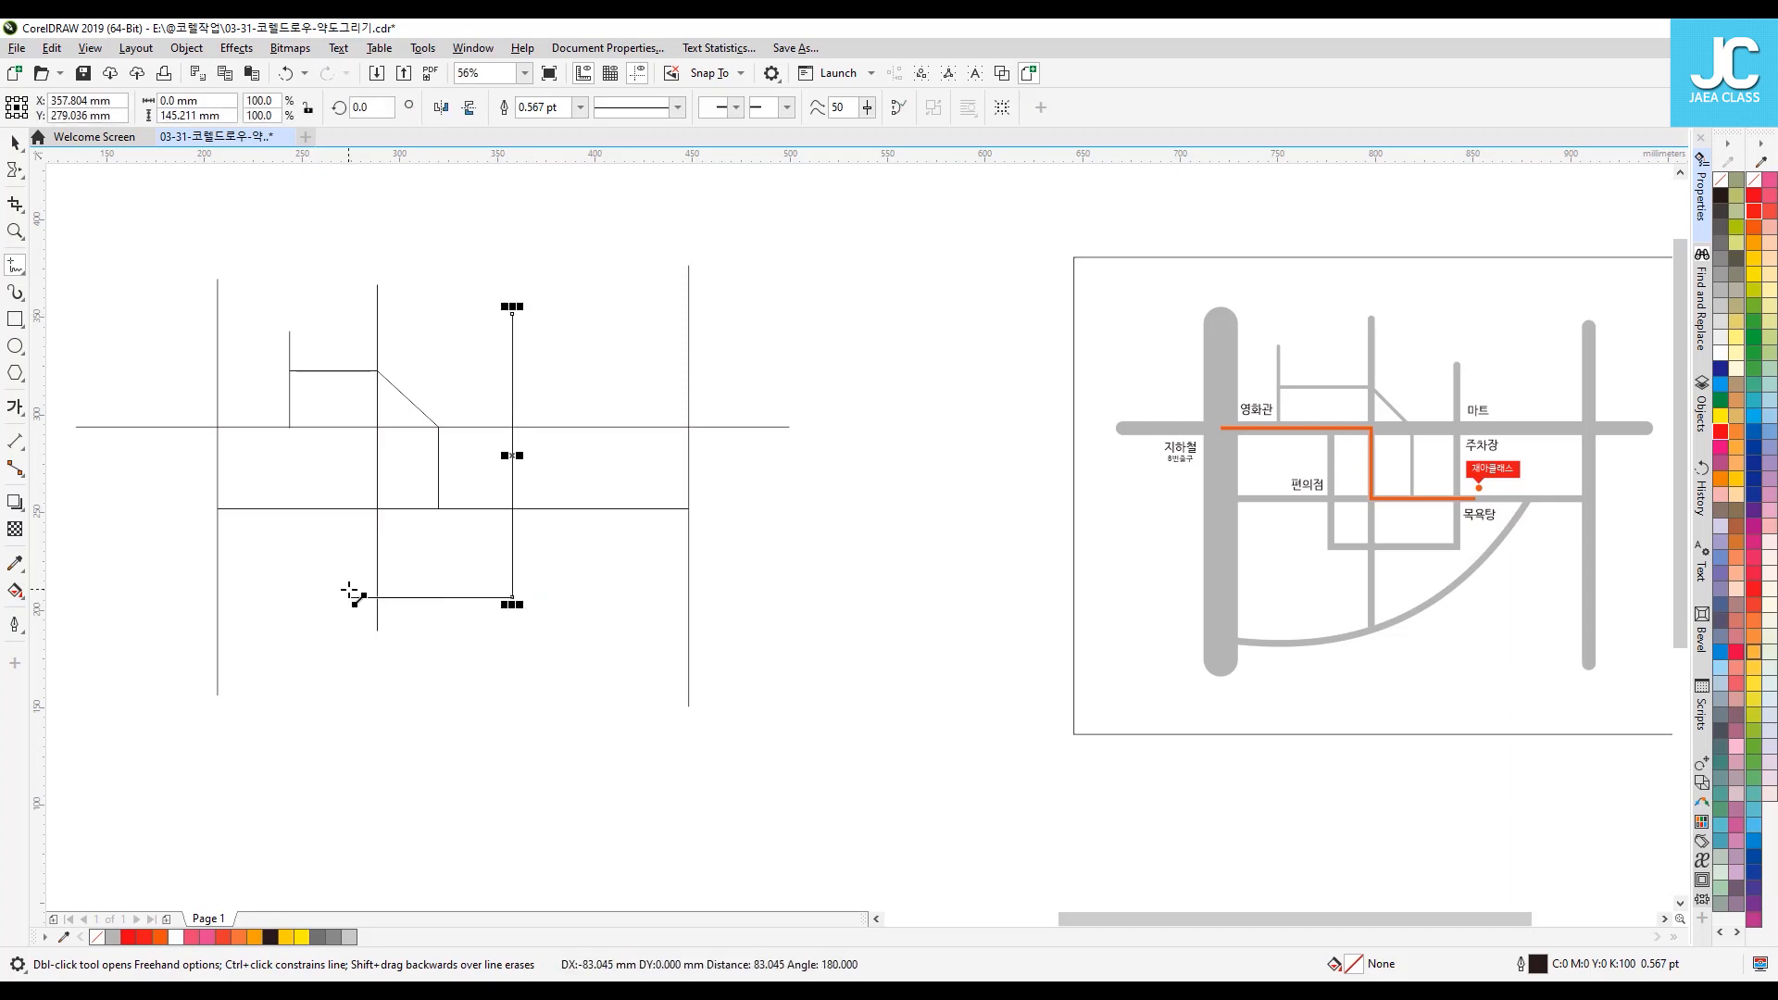
pyautogui.click(334, 597)
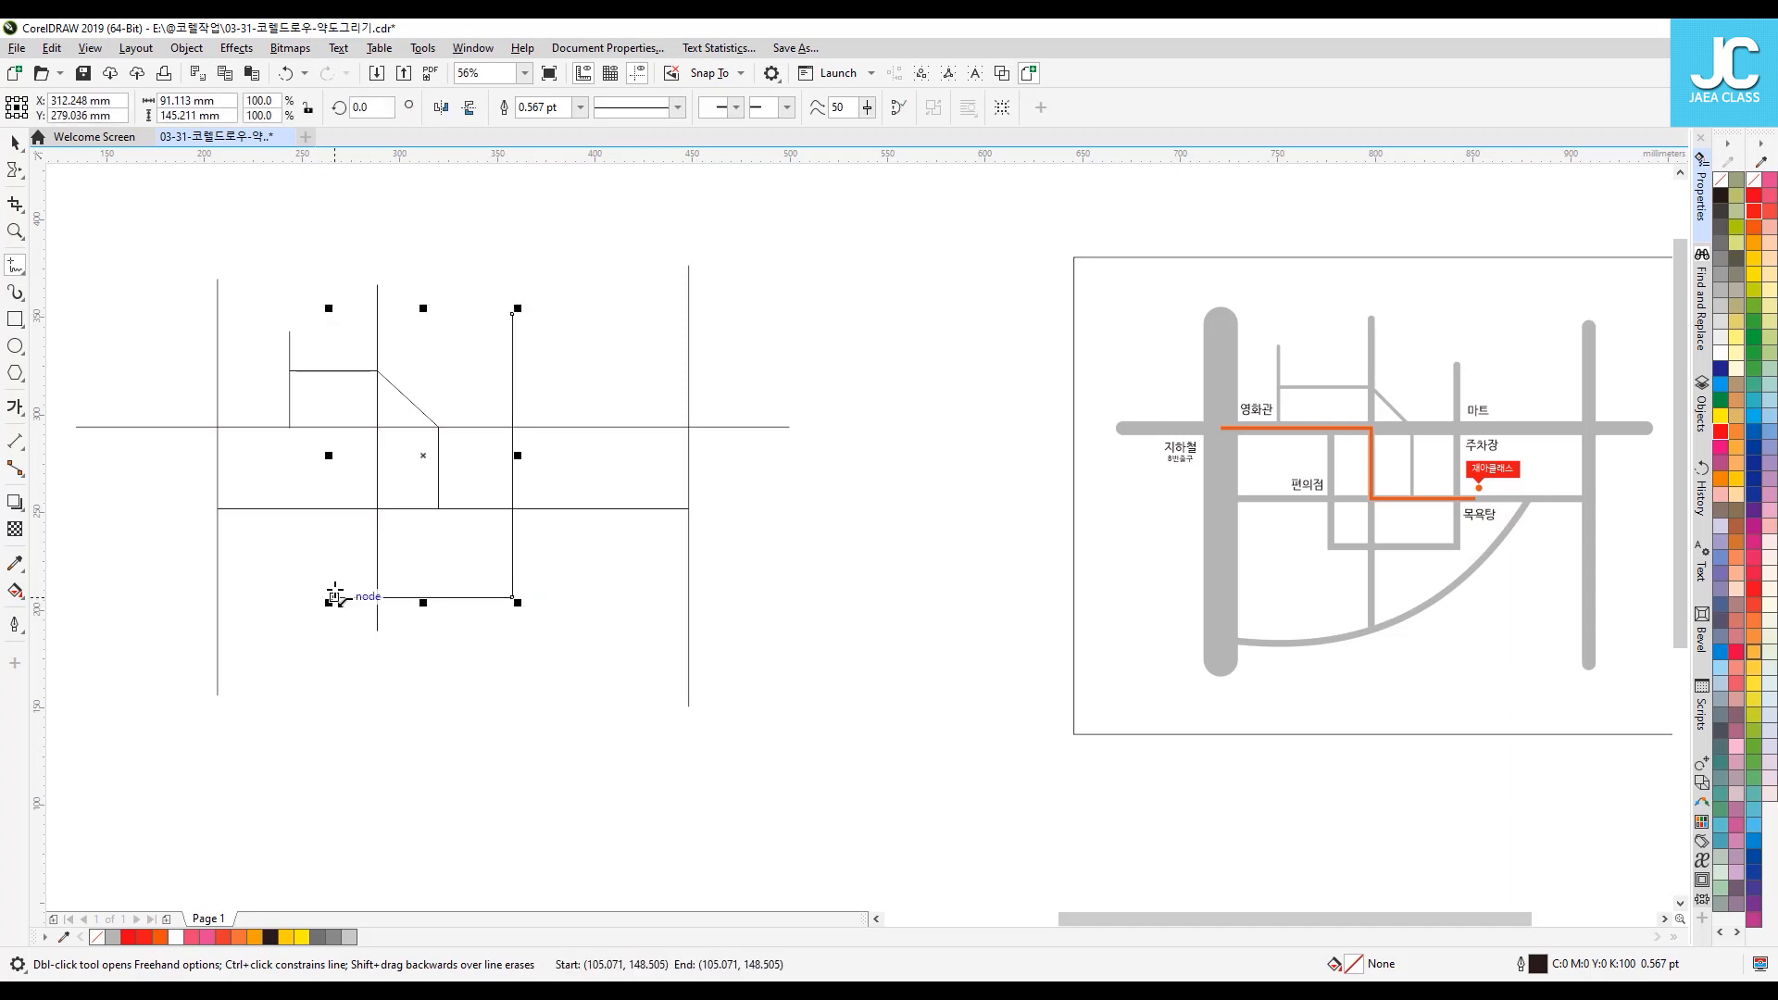
pyautogui.click(338, 428)
pyautogui.press('space')
# Step: Shorten the U-shaped road to about 129 mm high by raising its lower edge
pyautogui.click(220, 236)
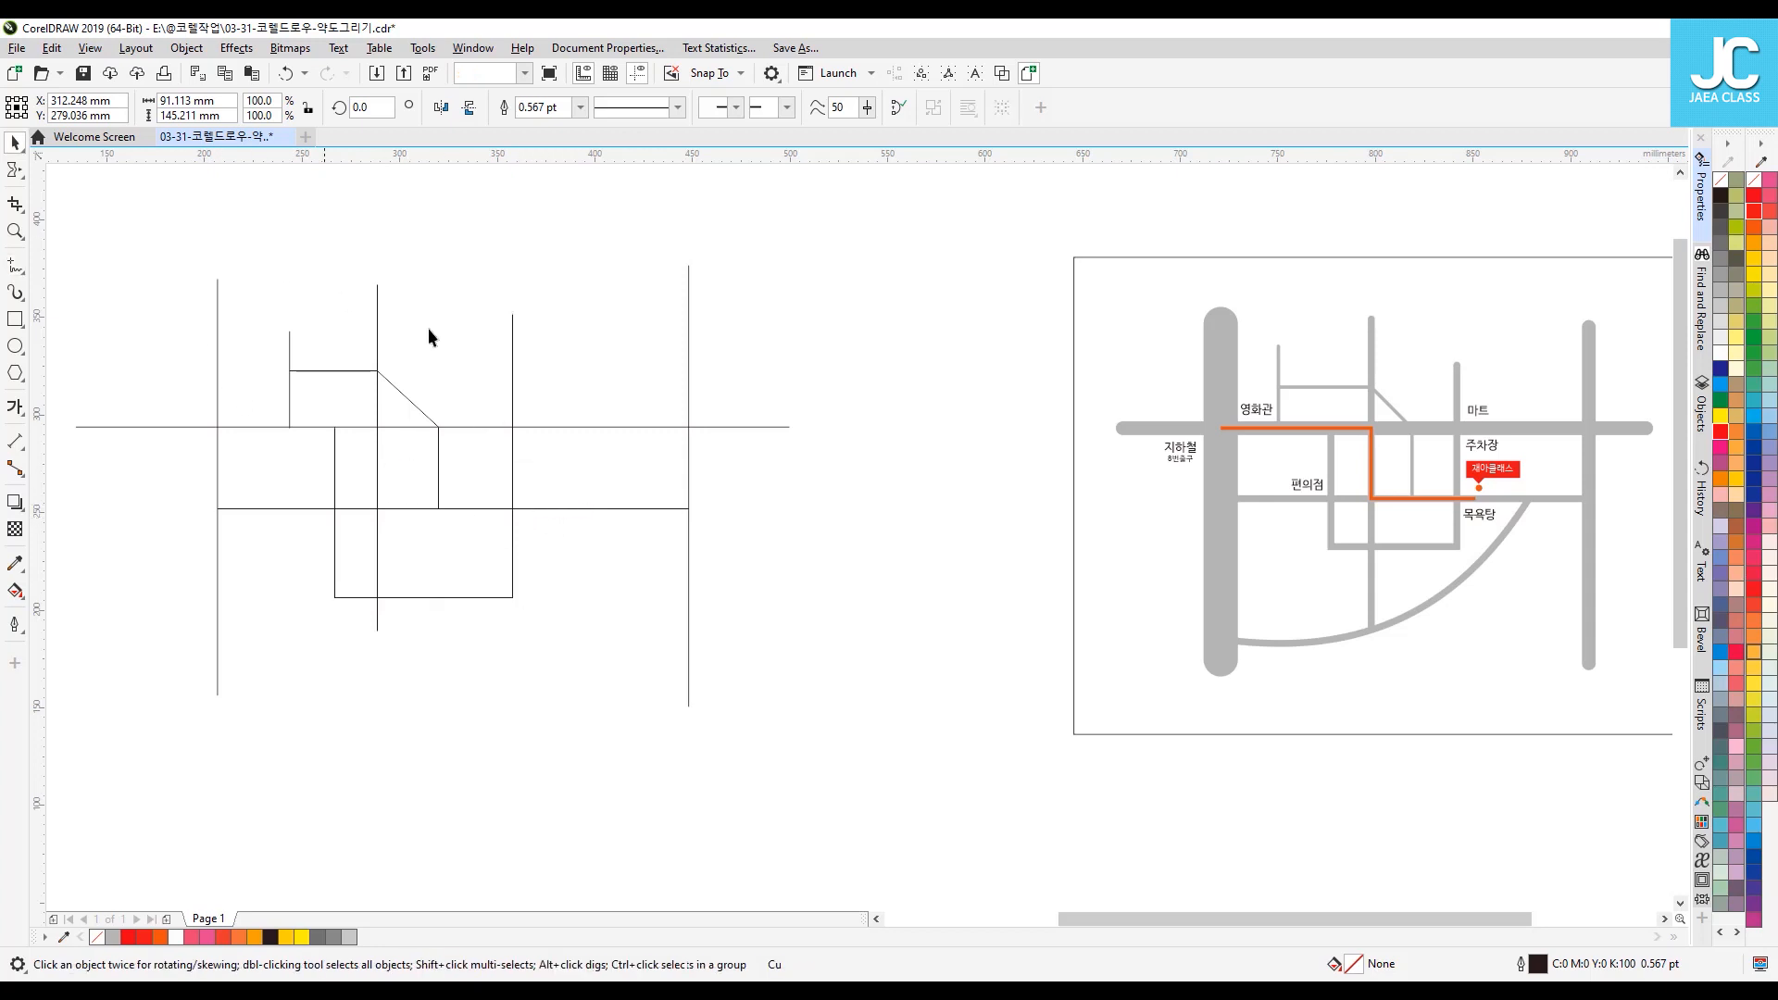
pyautogui.click(513, 382)
pyautogui.moveTo(424, 603); pyautogui.dragTo(424, 571)
pyautogui.click(834, 396)
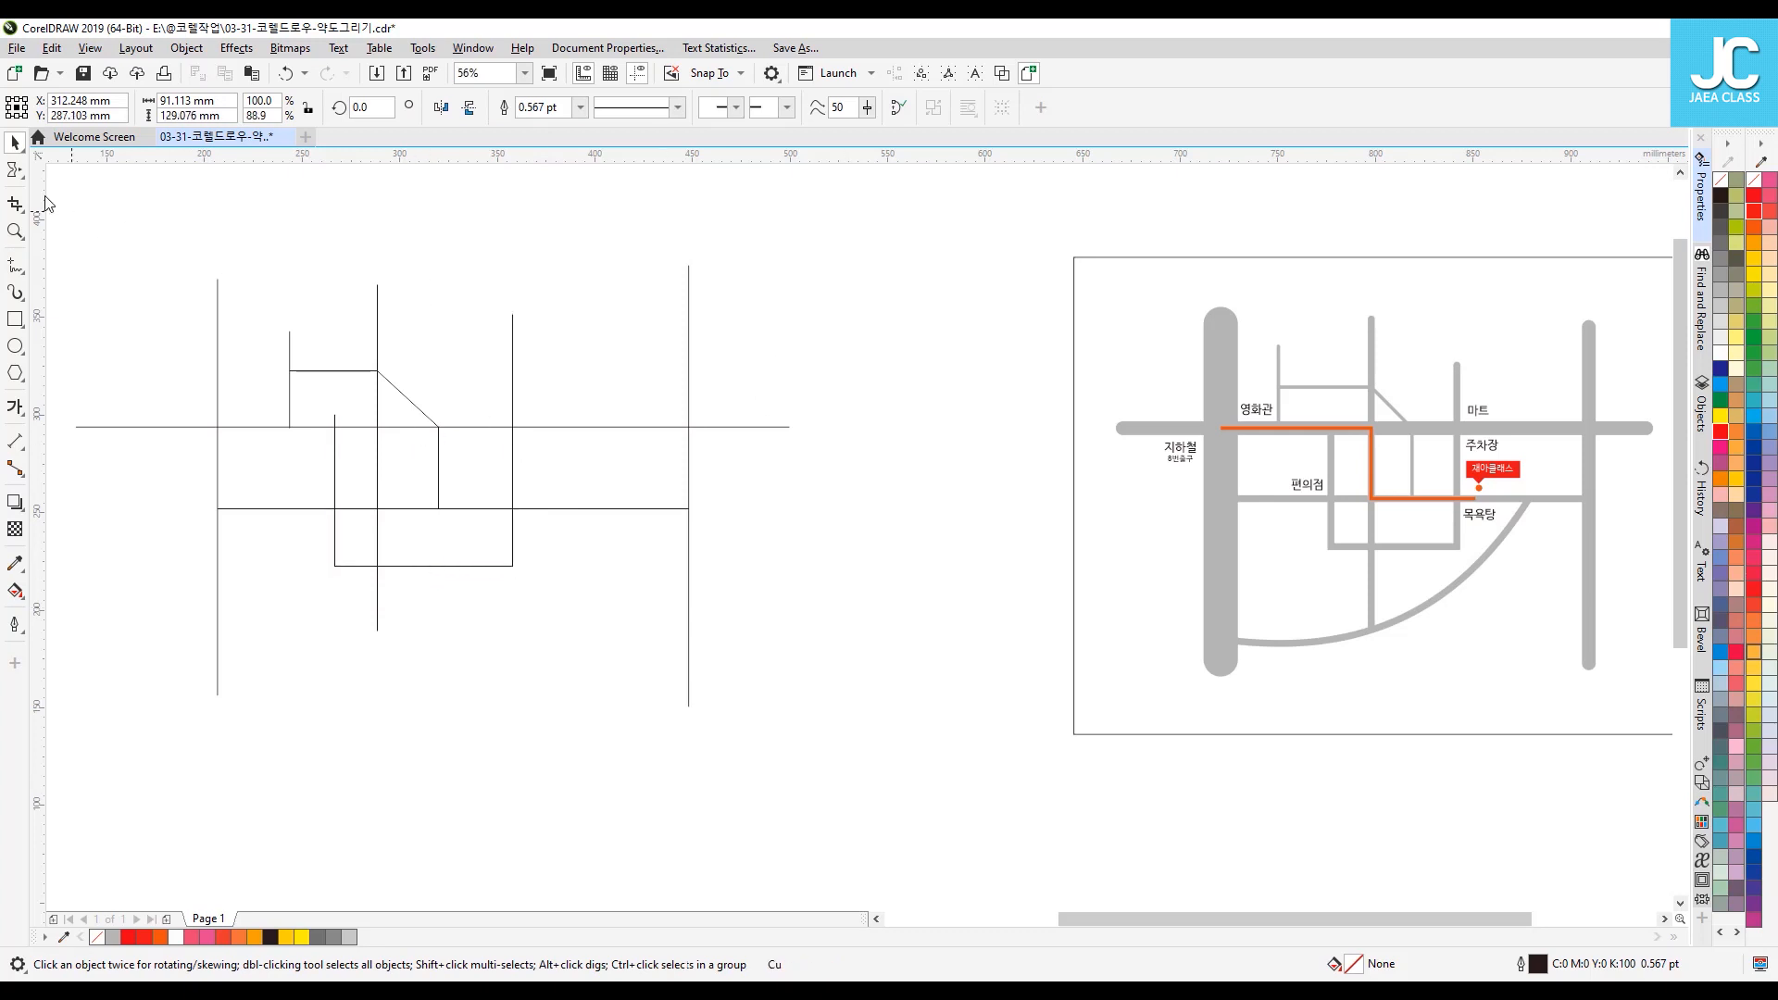
# Step: Move the end node of the U-shaped road's shorter side down onto the main horizontal road with the Shape tool
pyautogui.click(16, 172)
pyautogui.click(72, 171)
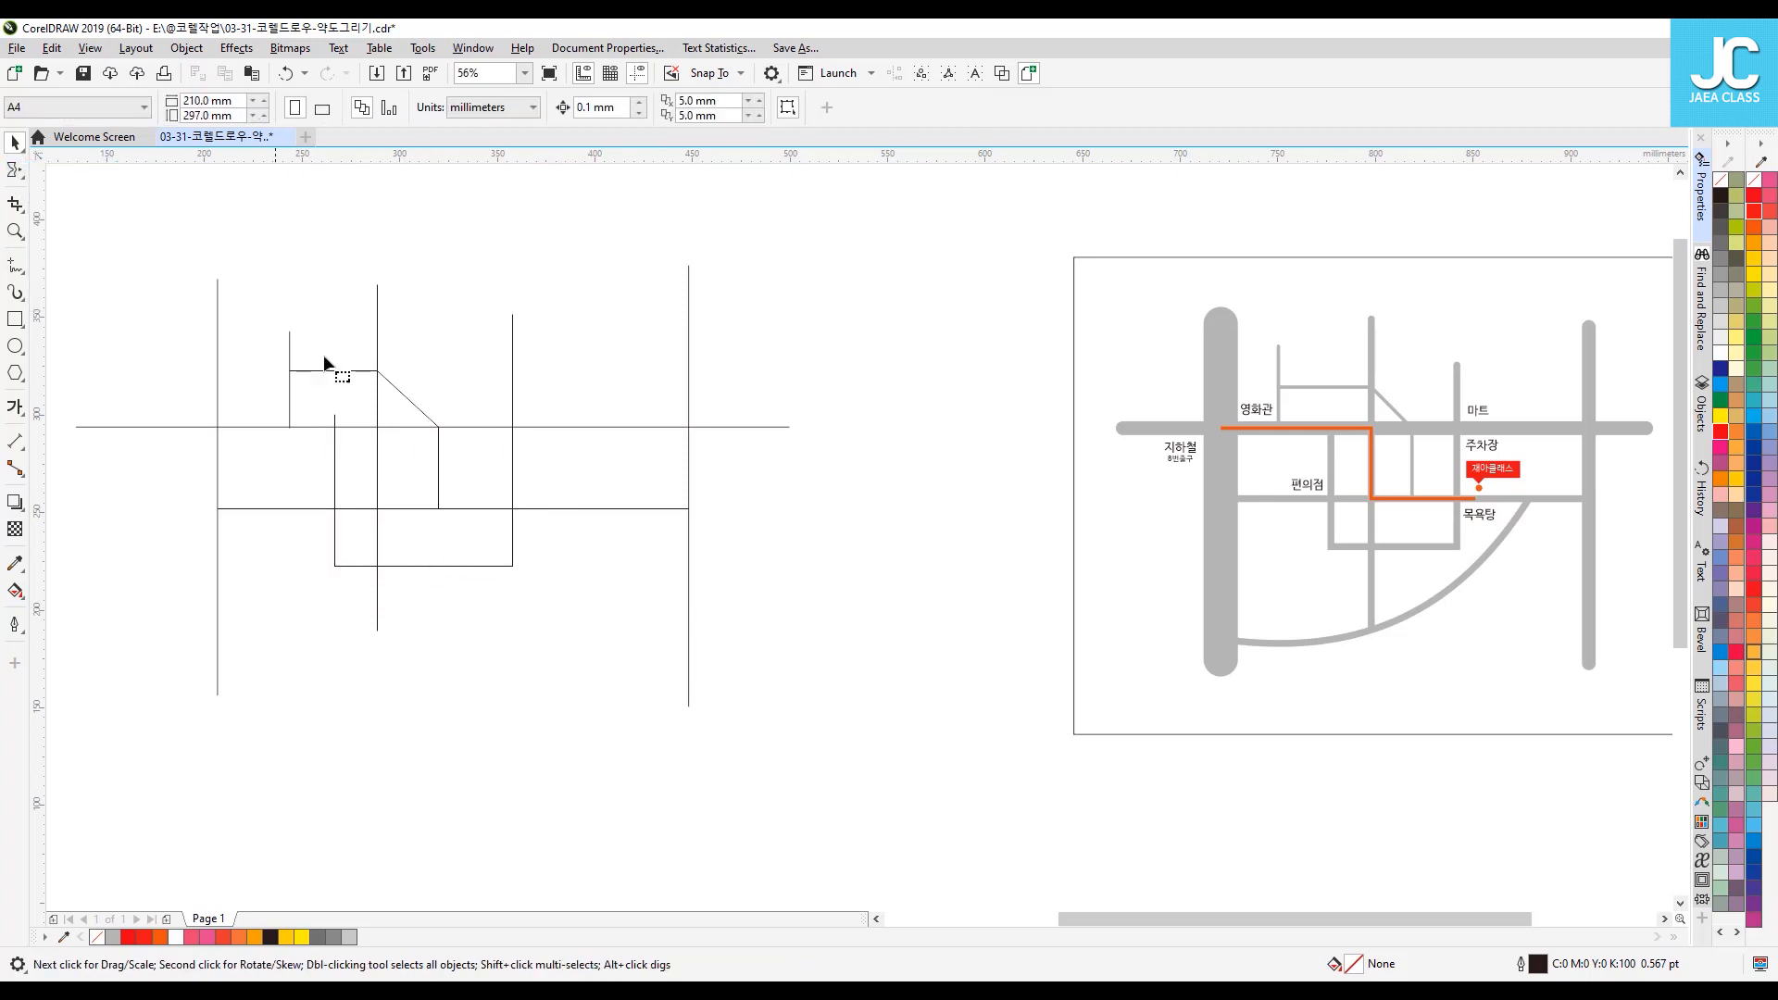
pyautogui.click(334, 425)
pyautogui.moveTo(334, 415); pyautogui.dragTo(334, 427)
pyautogui.press('space')
pyautogui.click(837, 395)
pyautogui.click(836, 393)
# Step: Move the end node of the U-shaped road's shorter side up past the main horizontal road
pyautogui.click(333, 439)
pyautogui.press('F10')
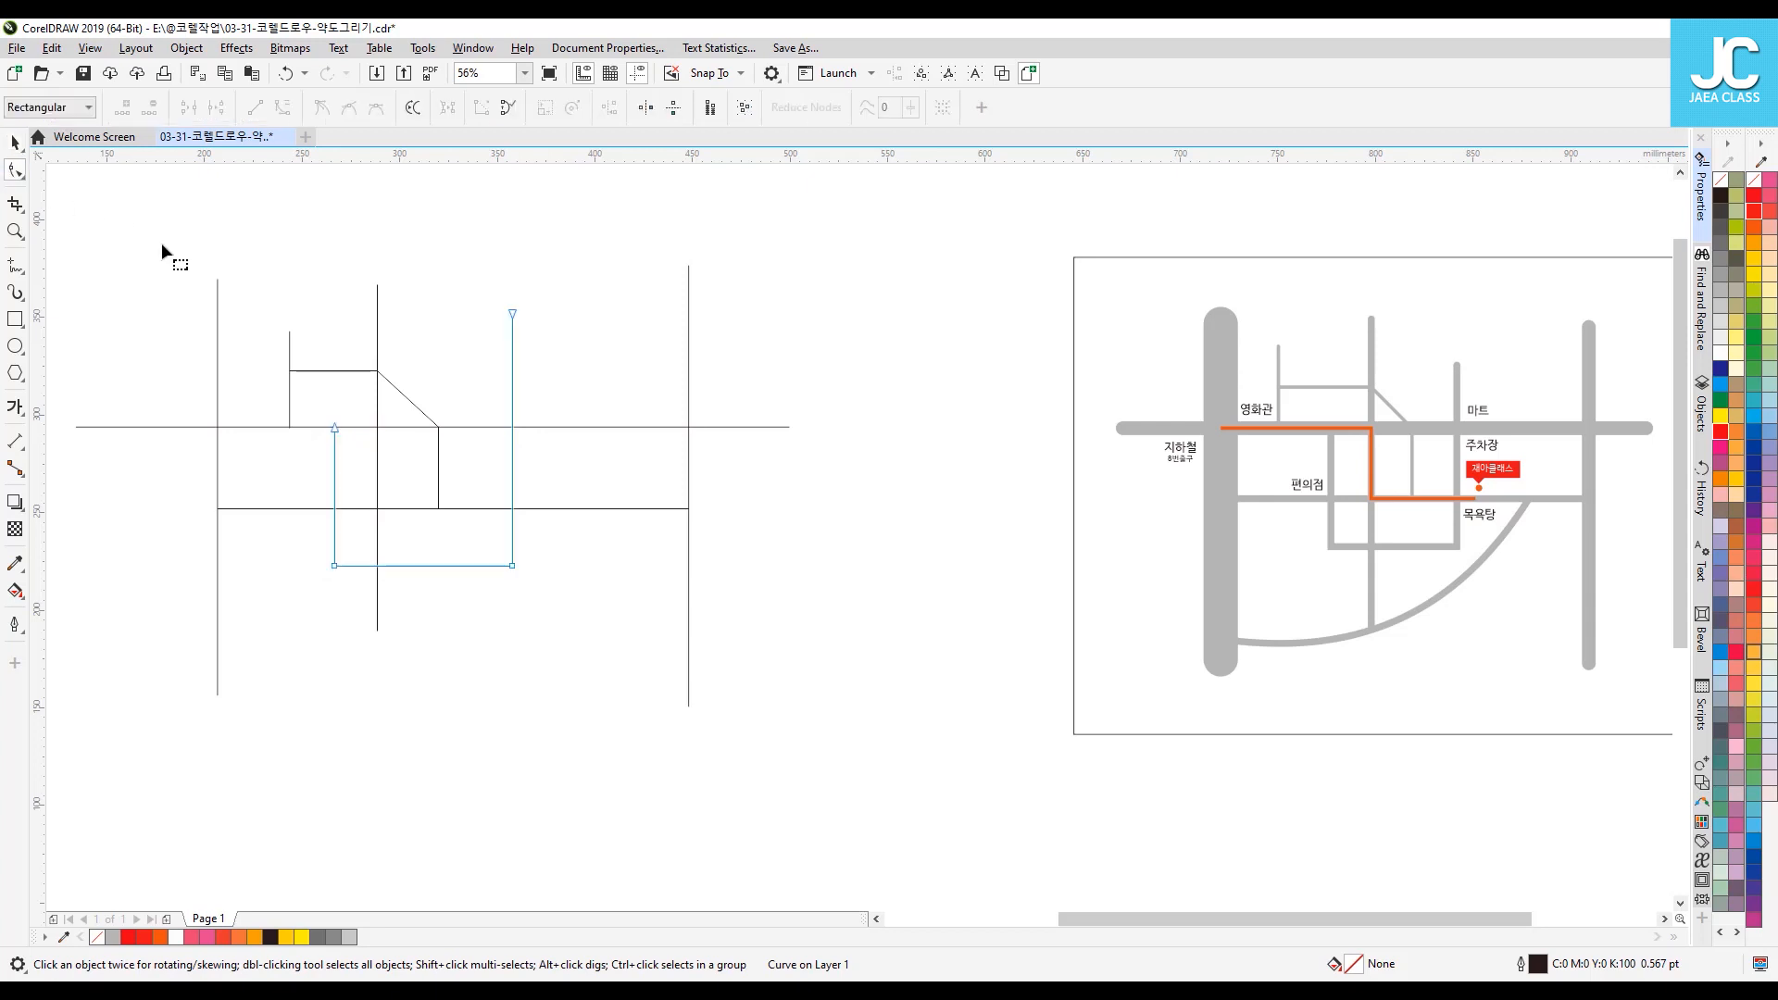
pyautogui.moveTo(335, 430); pyautogui.dragTo(335, 406)
pyautogui.press('space')
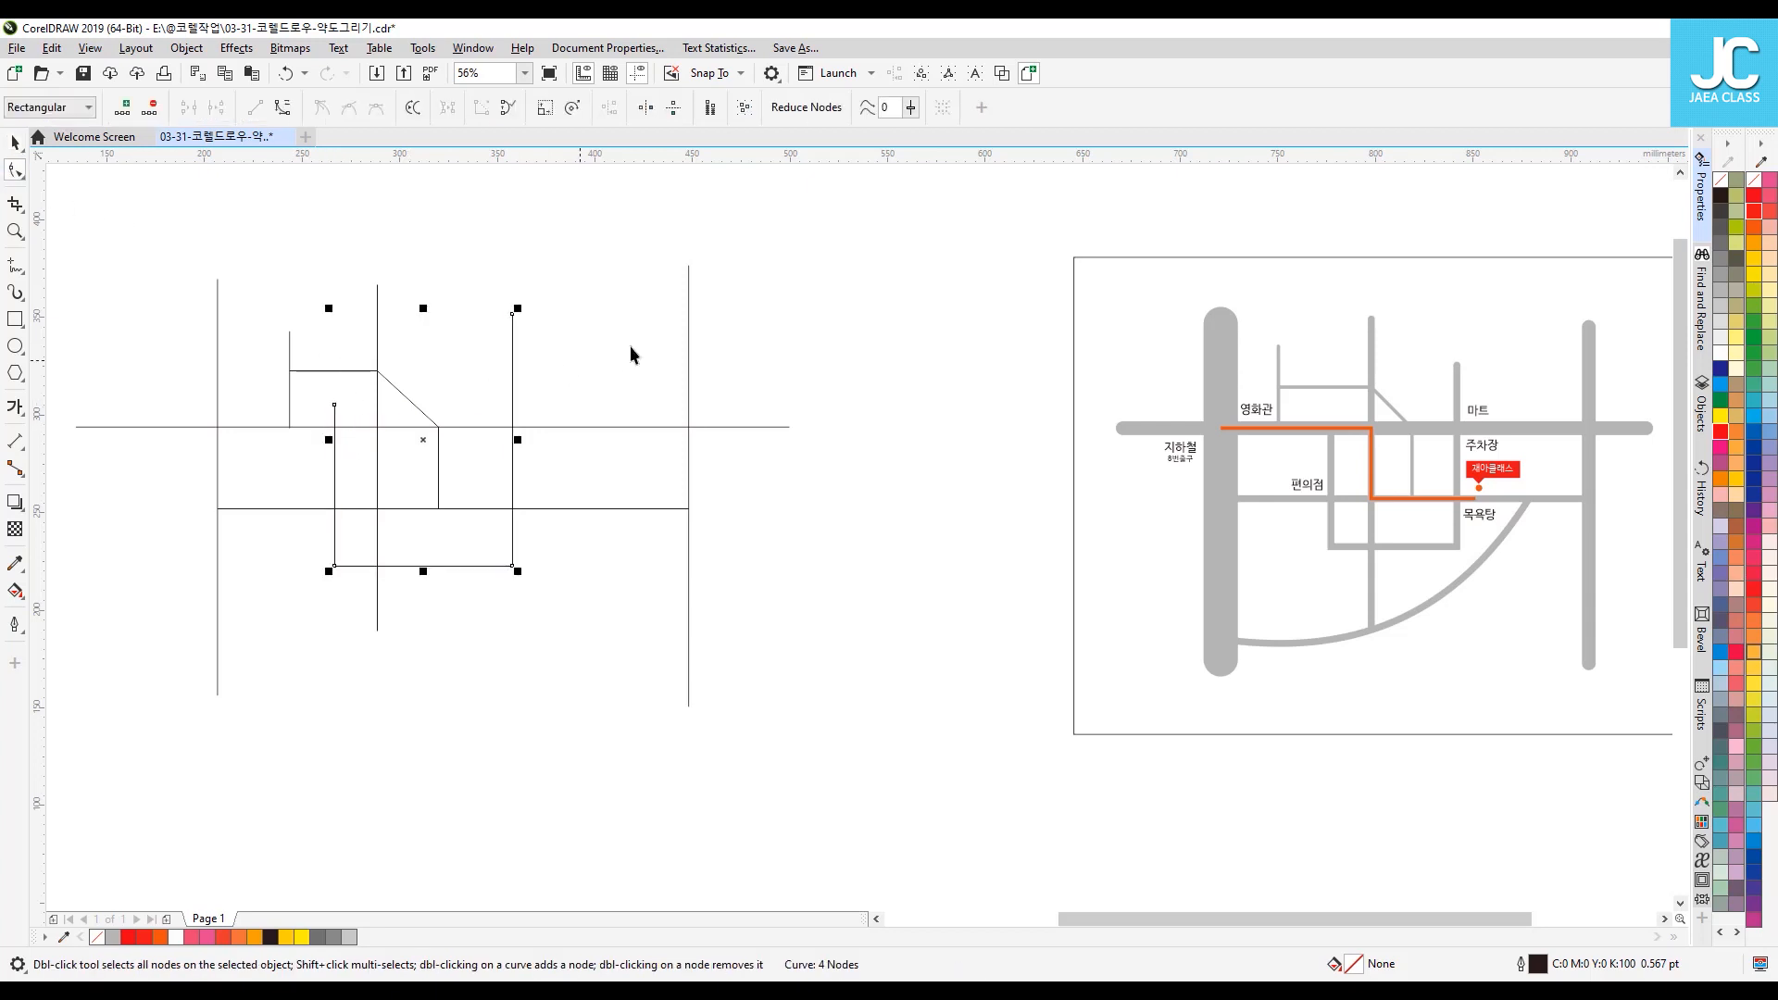
pyautogui.click(631, 345)
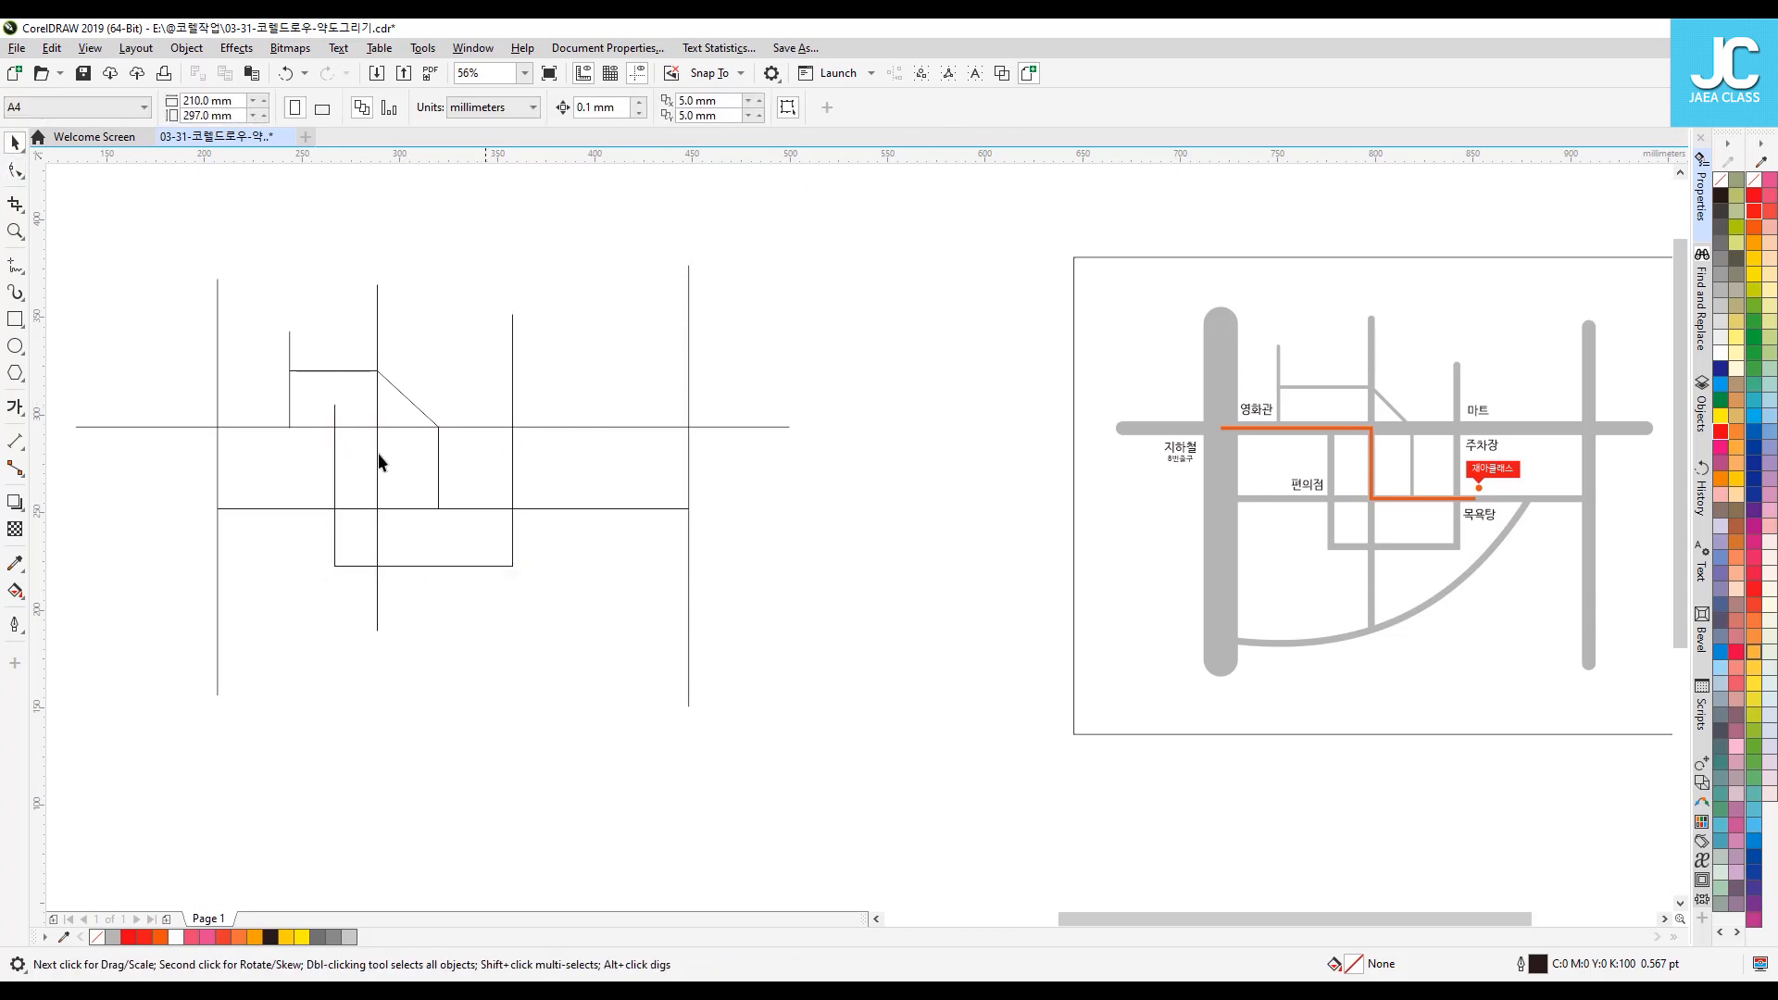
# Step: Move the end node of the U-shaped road's shorter side back down onto the main horizontal road with the Shape tool
pyautogui.click(19, 172)
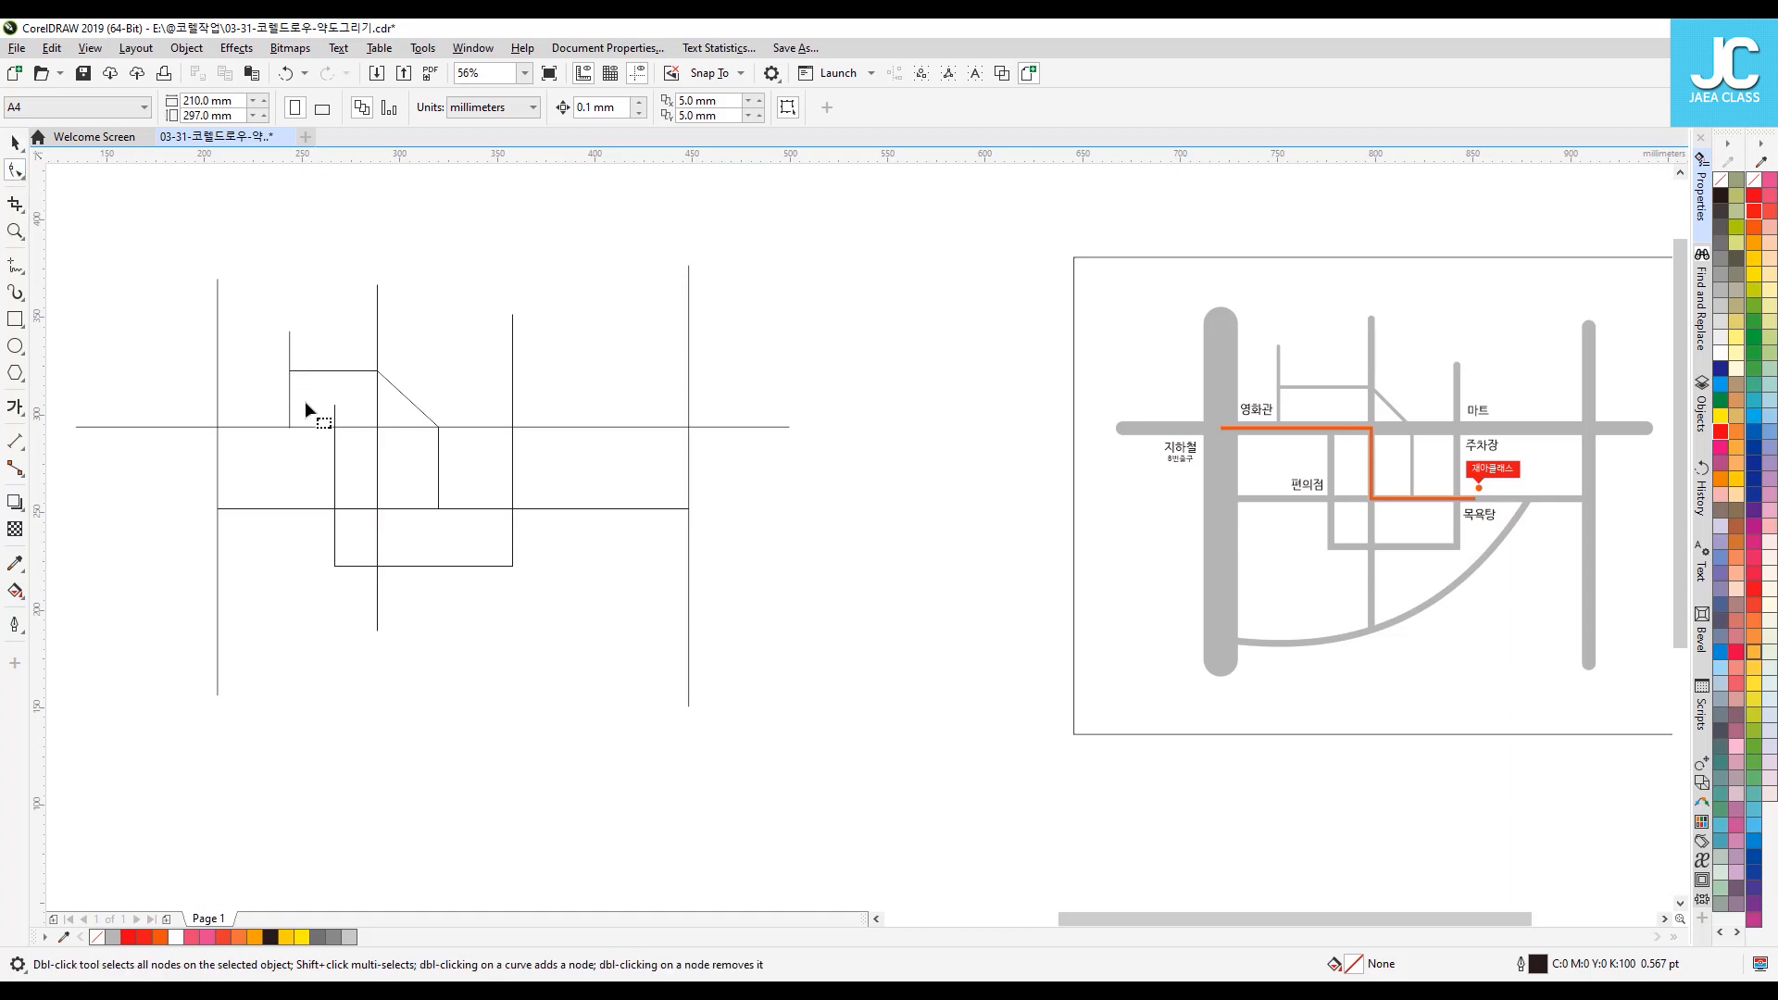
pyautogui.click(334, 413)
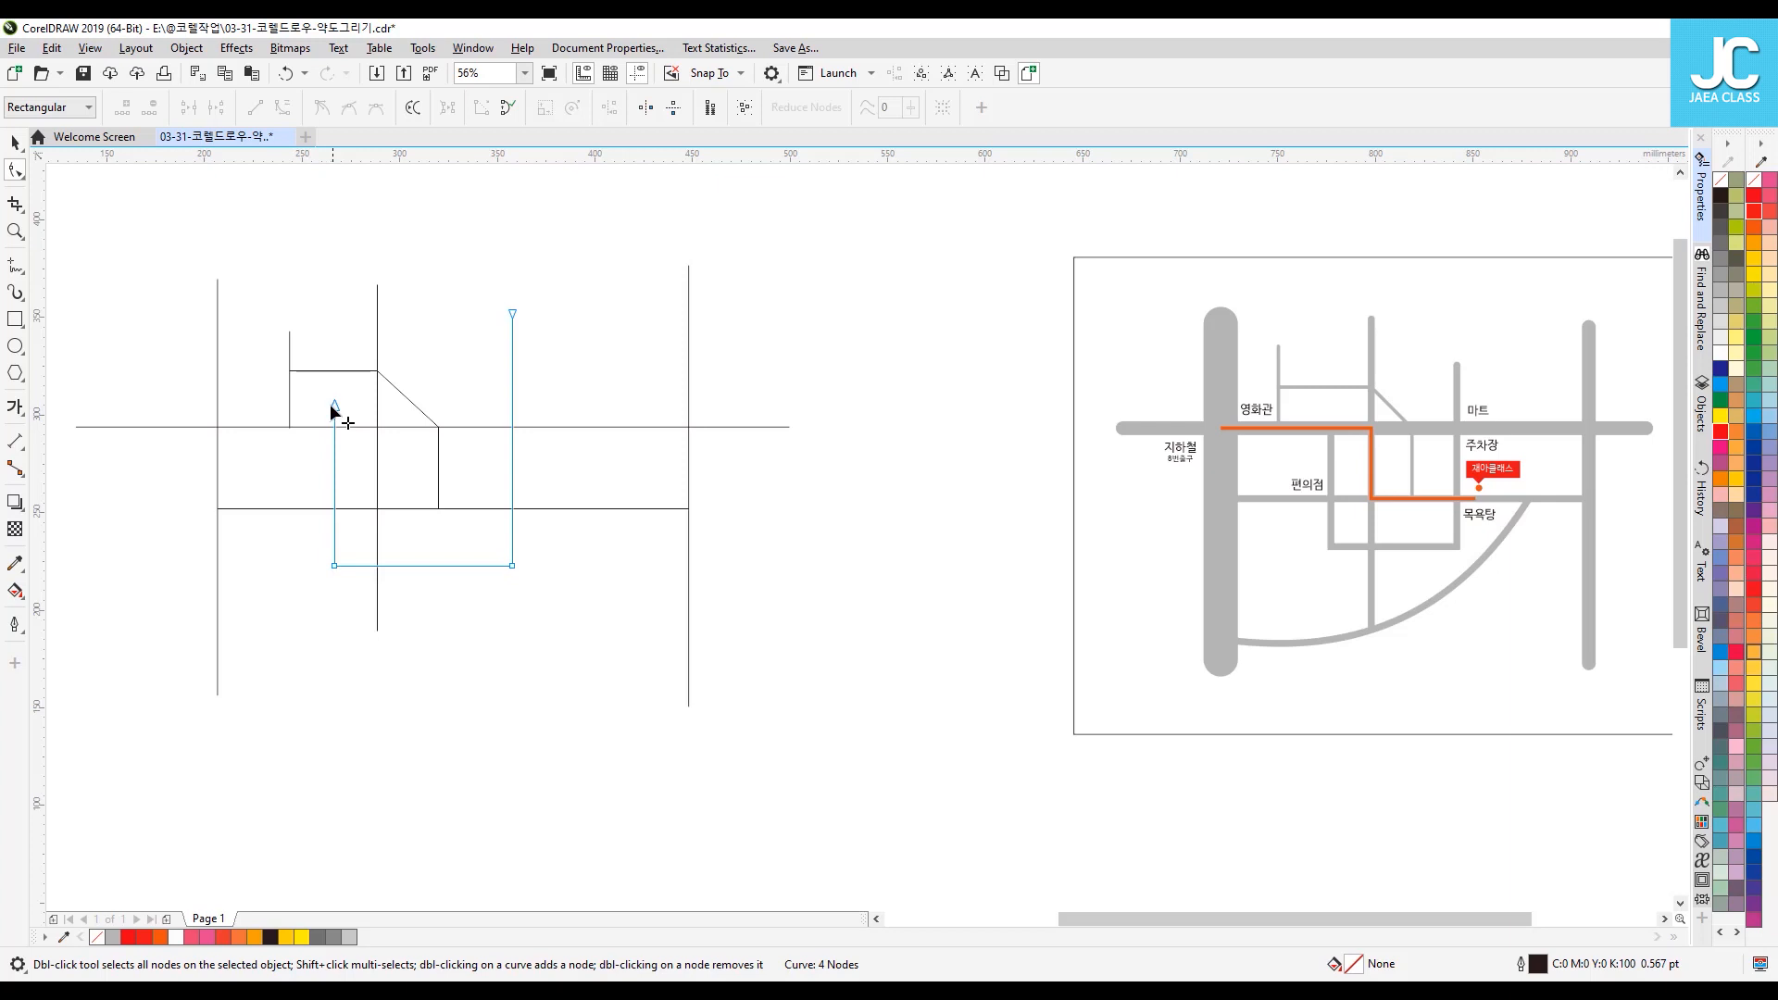
pyautogui.moveTo(335, 408); pyautogui.dragTo(335, 426)
pyautogui.press('space')
pyautogui.click(558, 404)
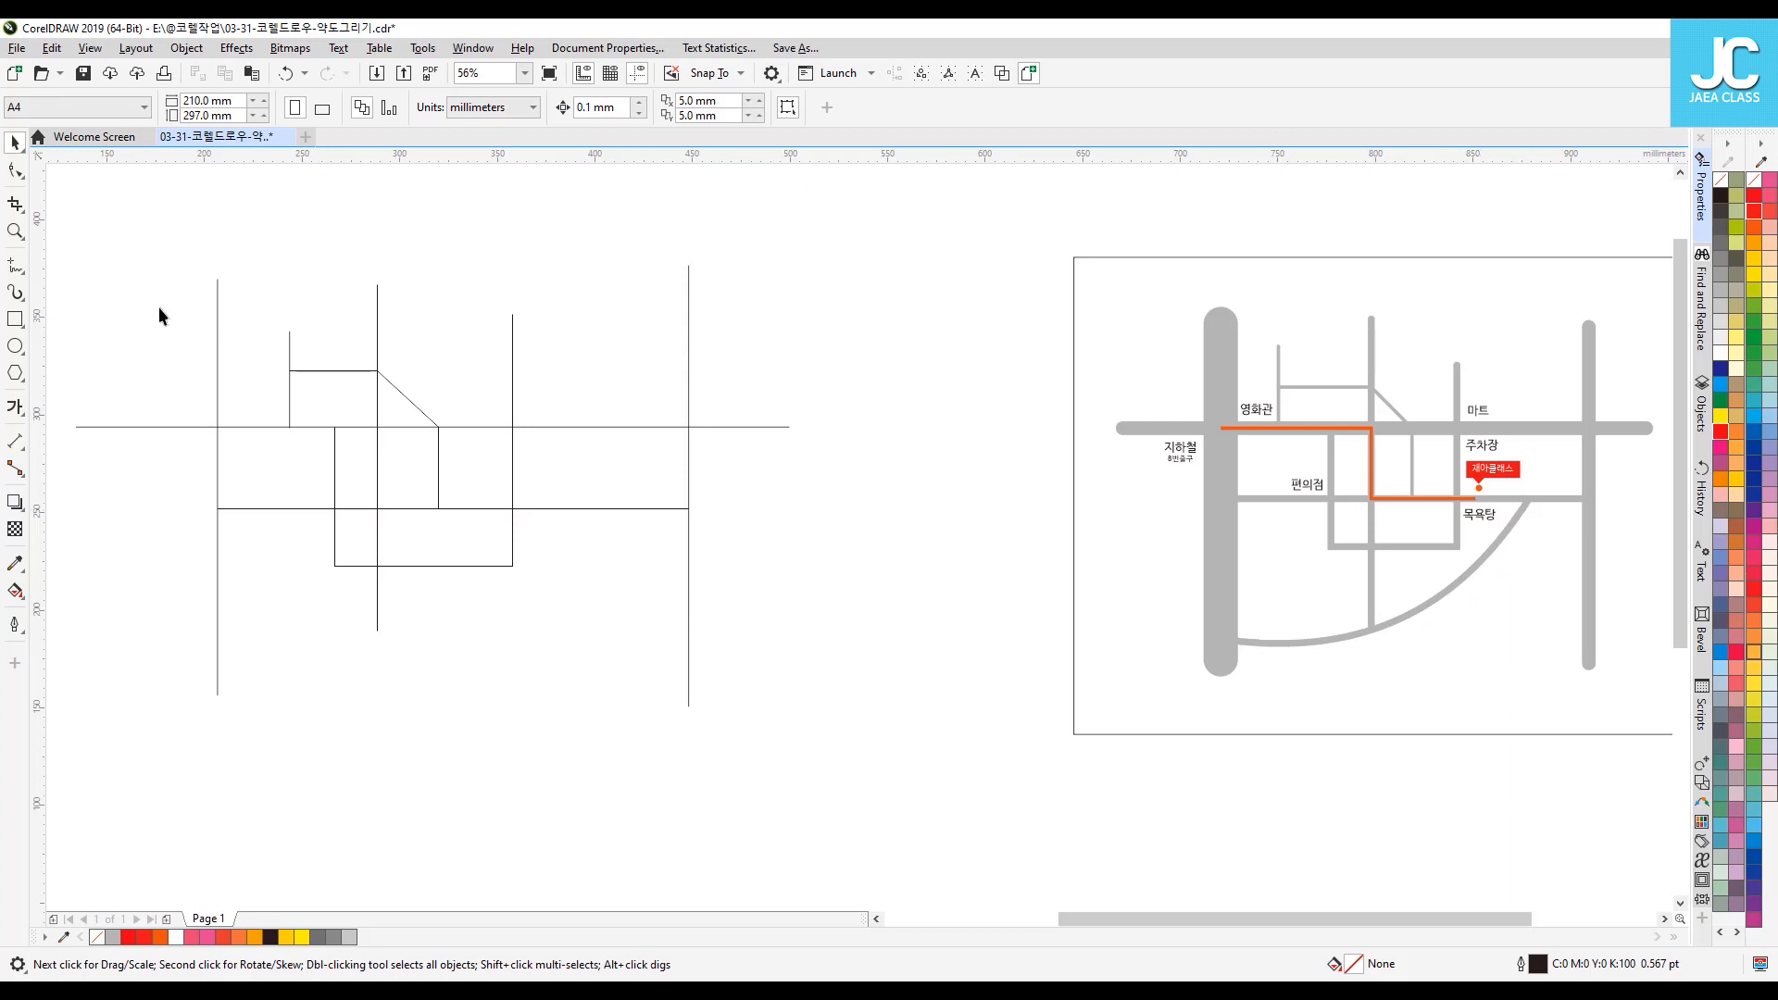
# Step: Try a straight diagonal line about 183 mm wide and 86 mm high from the lower horizontal road to the leftmost vertical road
pyautogui.click(14, 267)
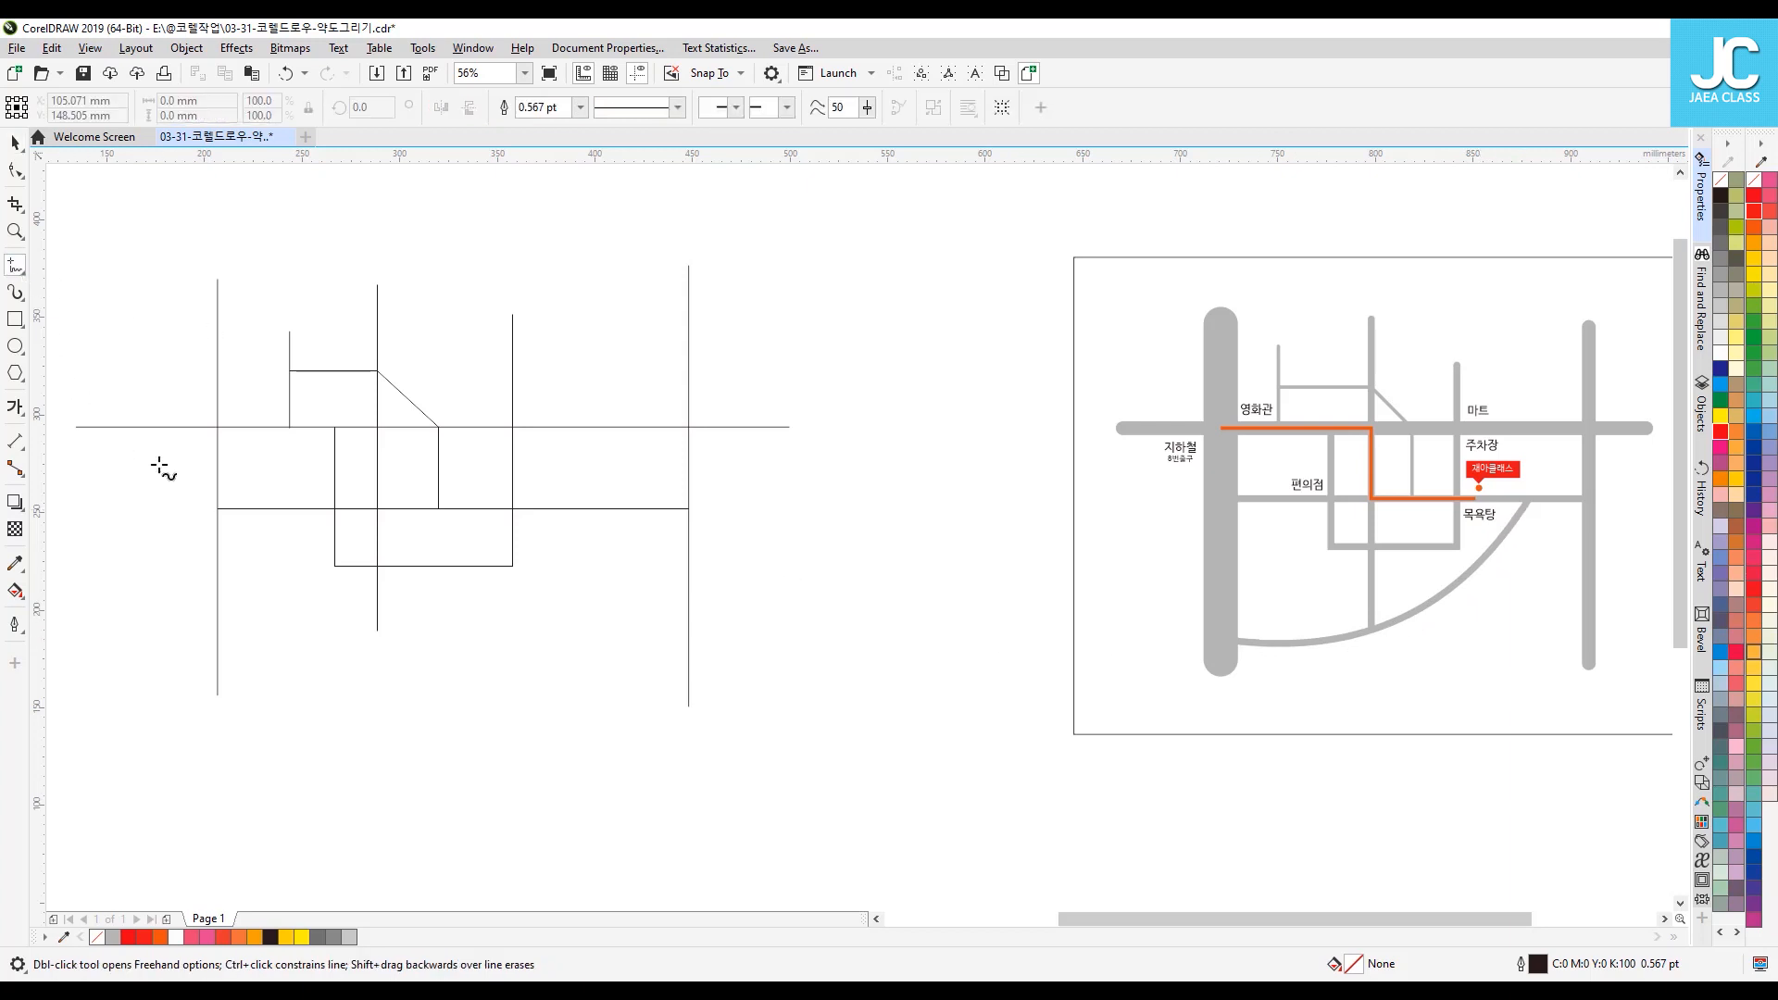
pyautogui.click(575, 509)
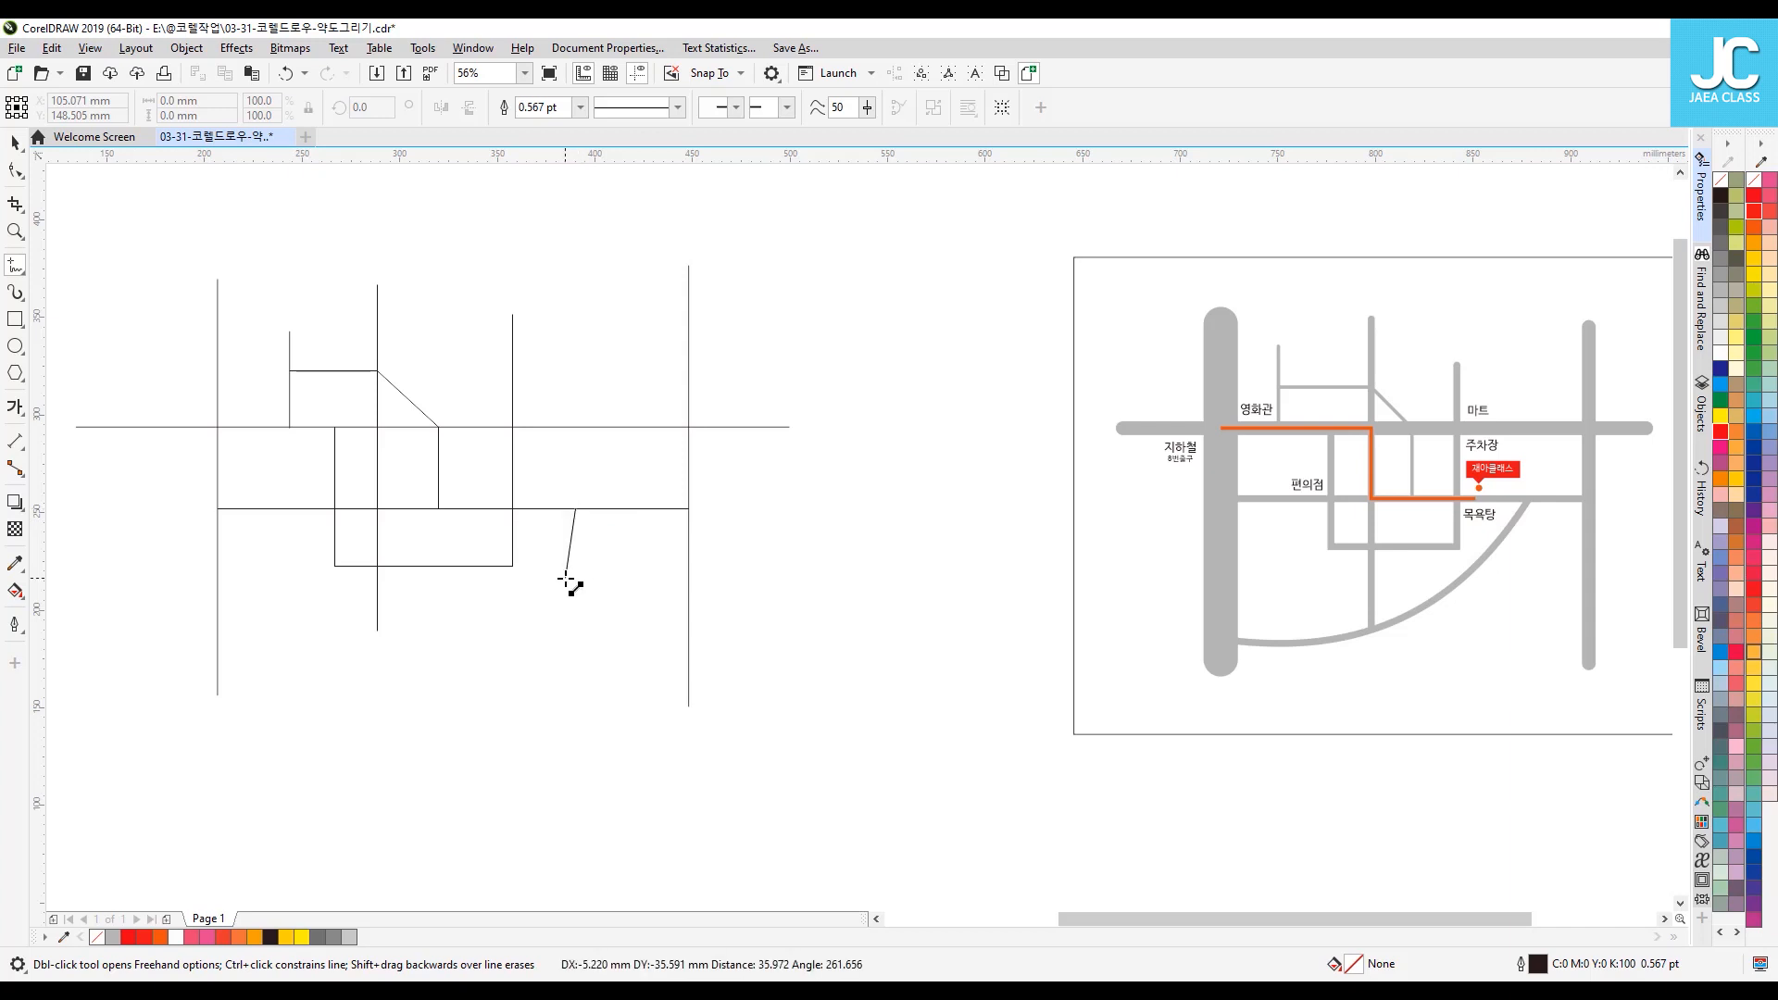
pyautogui.click(218, 677)
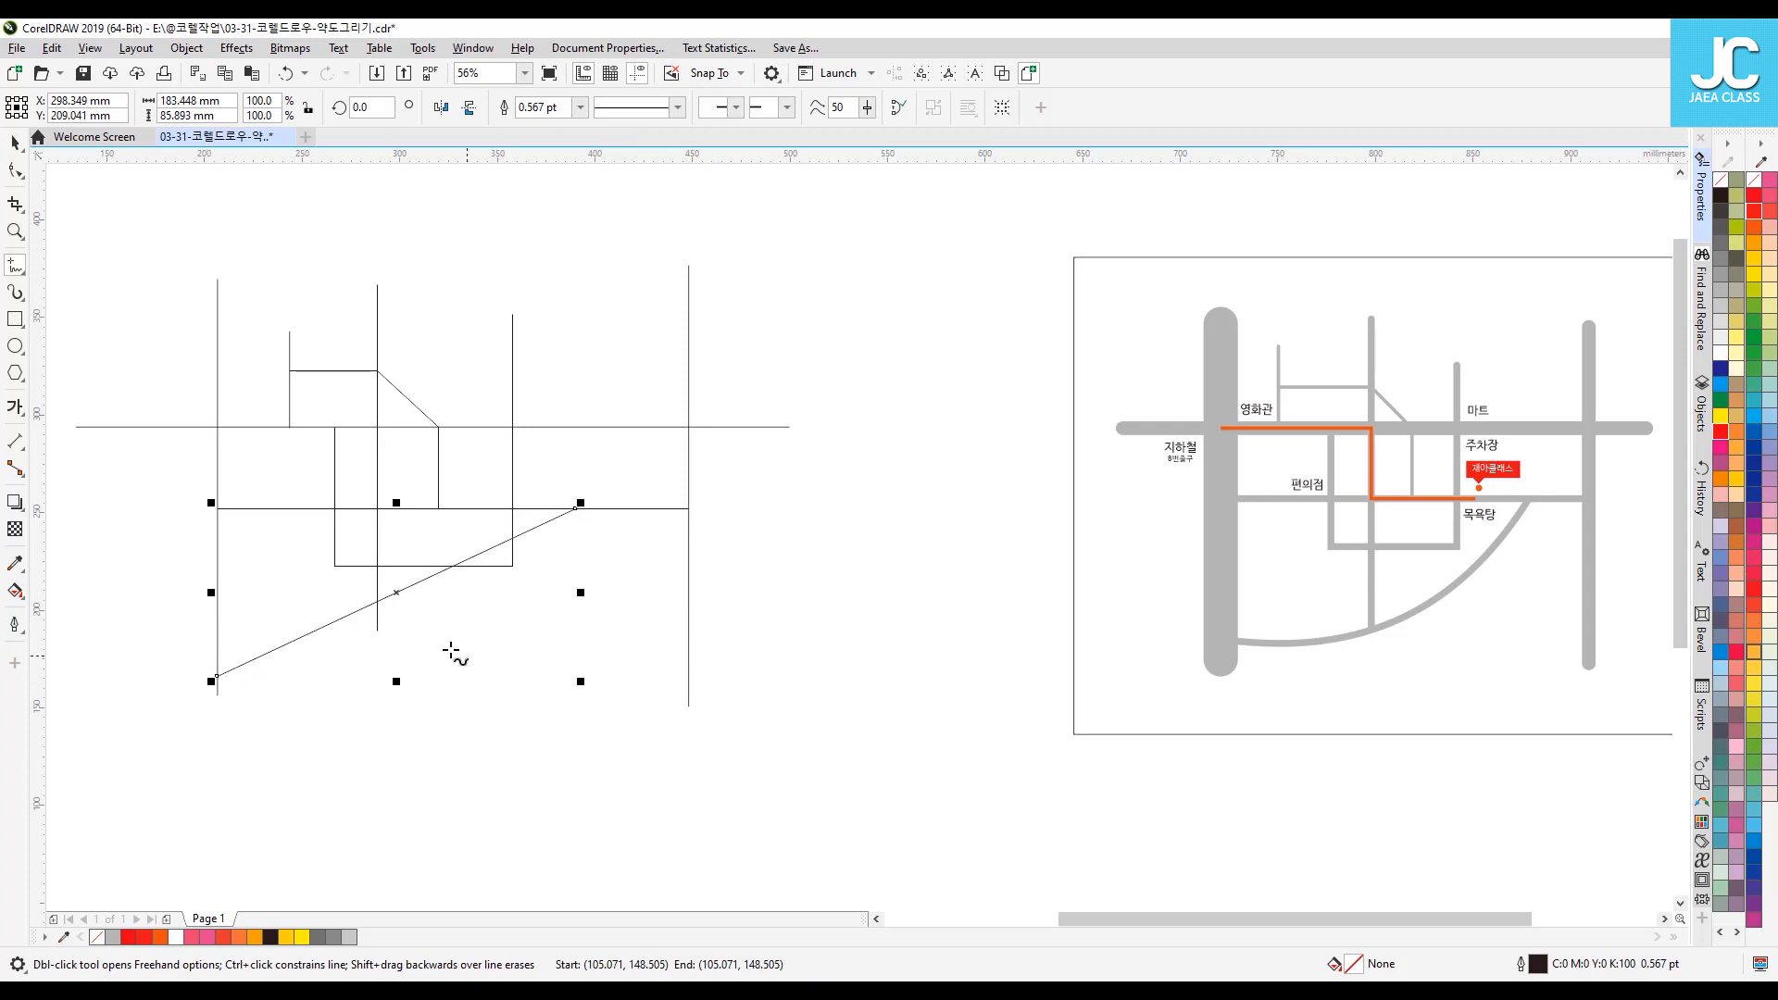
pyautogui.click(581, 508)
# Step: Try an arc with the Pen tool in the empty area beside the road network, and undo it along with the diagonal line
pyautogui.click(17, 269)
pyautogui.click(84, 336)
pyautogui.click(858, 365)
pyautogui.moveTo(794, 738); pyautogui.dragTo(562, 887)
pyautogui.press('space')
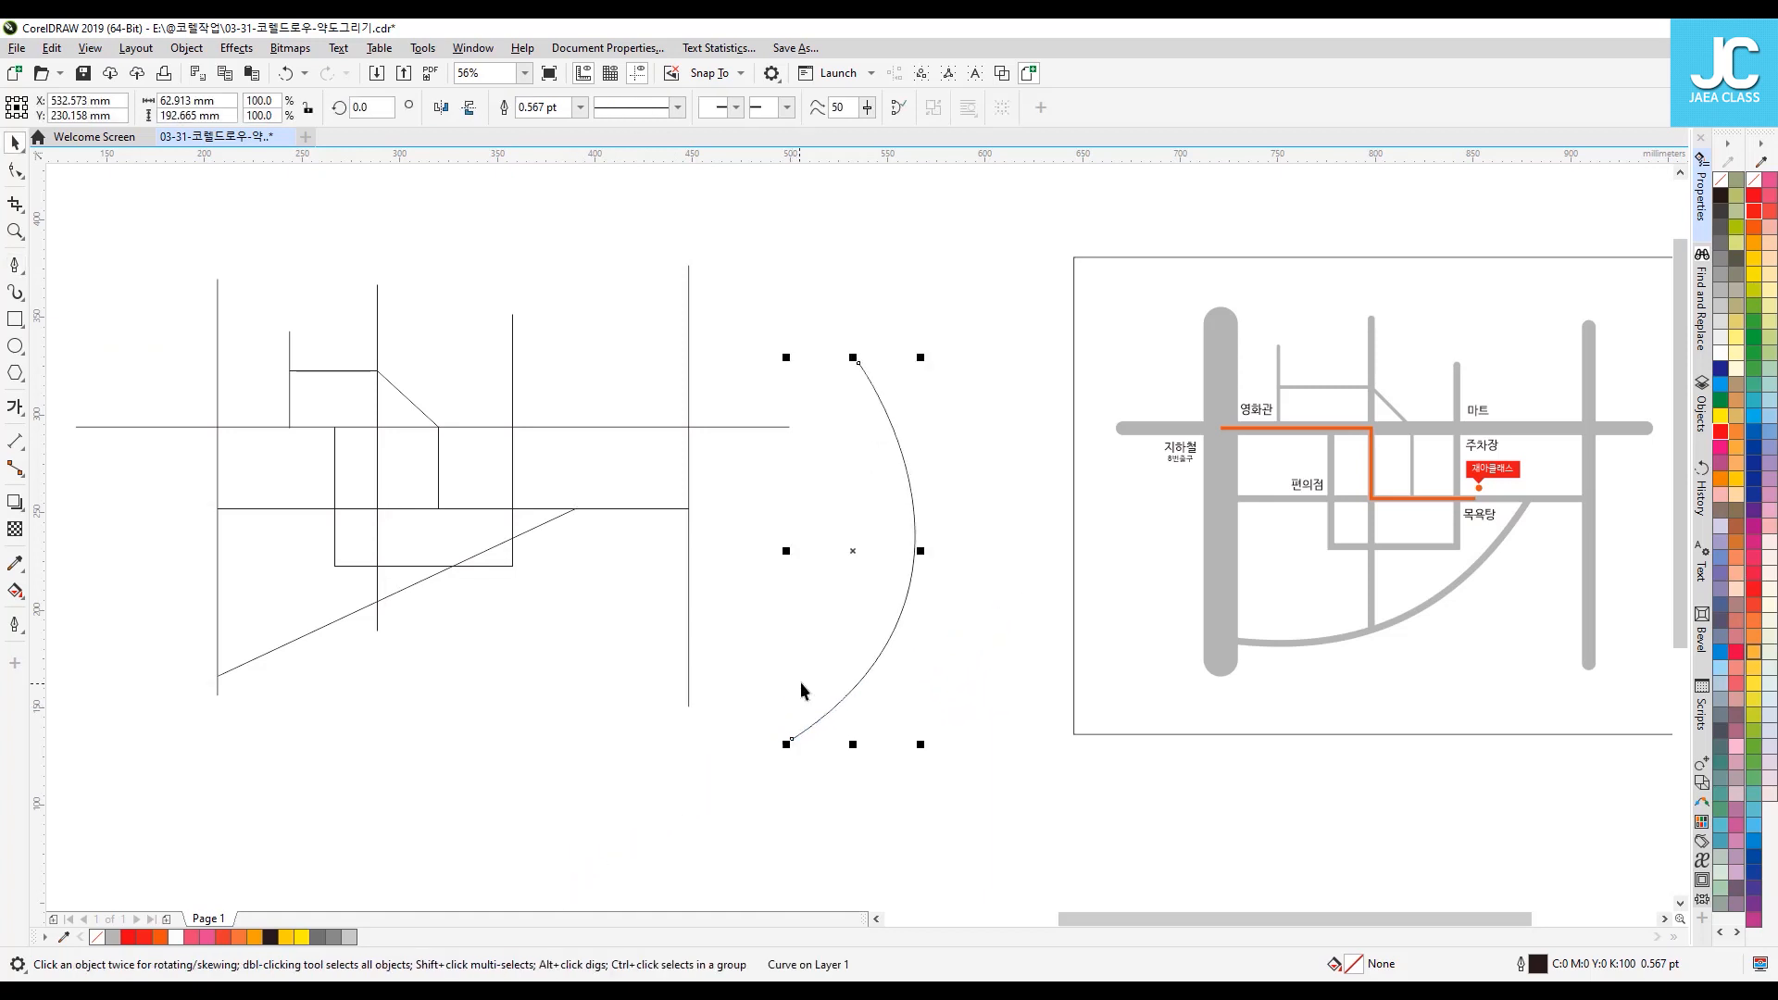
pyautogui.hotkey('ctrl', 'z')
pyautogui.hotkey('ctrl', 'z')
# Step: Draw a straight Freehand line about 200 mm wide and 87 mm high from the lower horizontal road to the leftmost vertical road's lower end
pyautogui.click(11, 269)
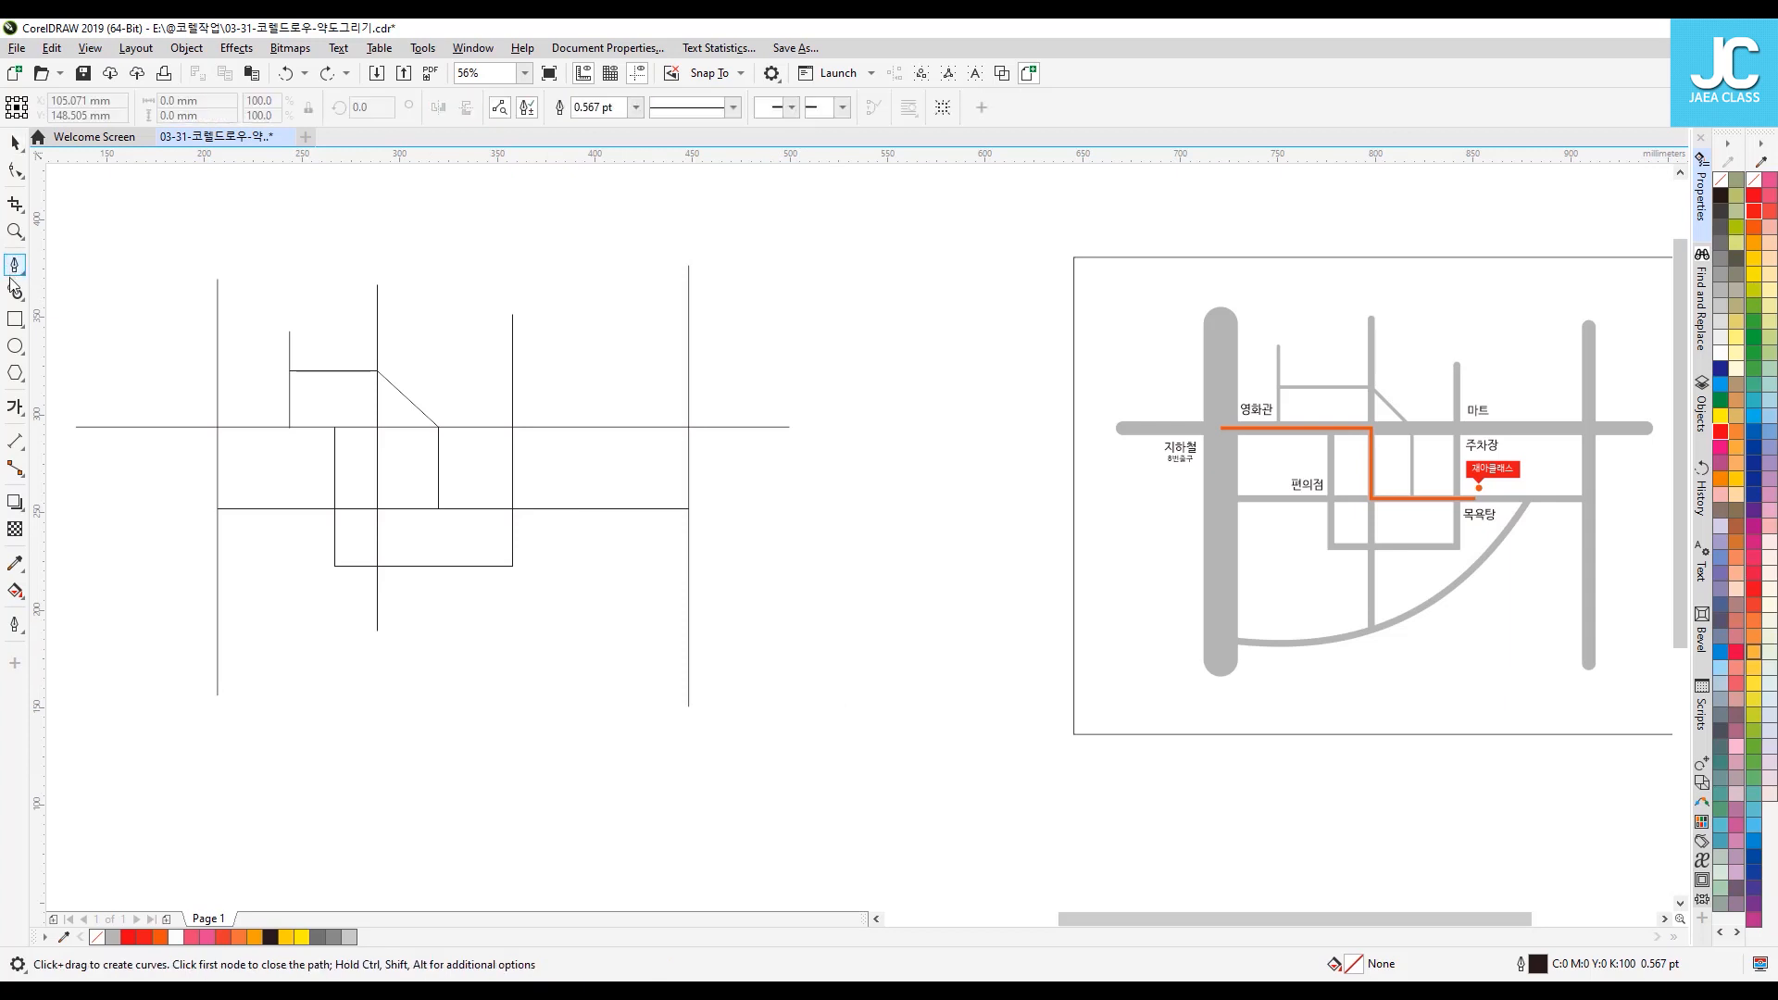
pyautogui.click(12, 273)
pyautogui.click(83, 268)
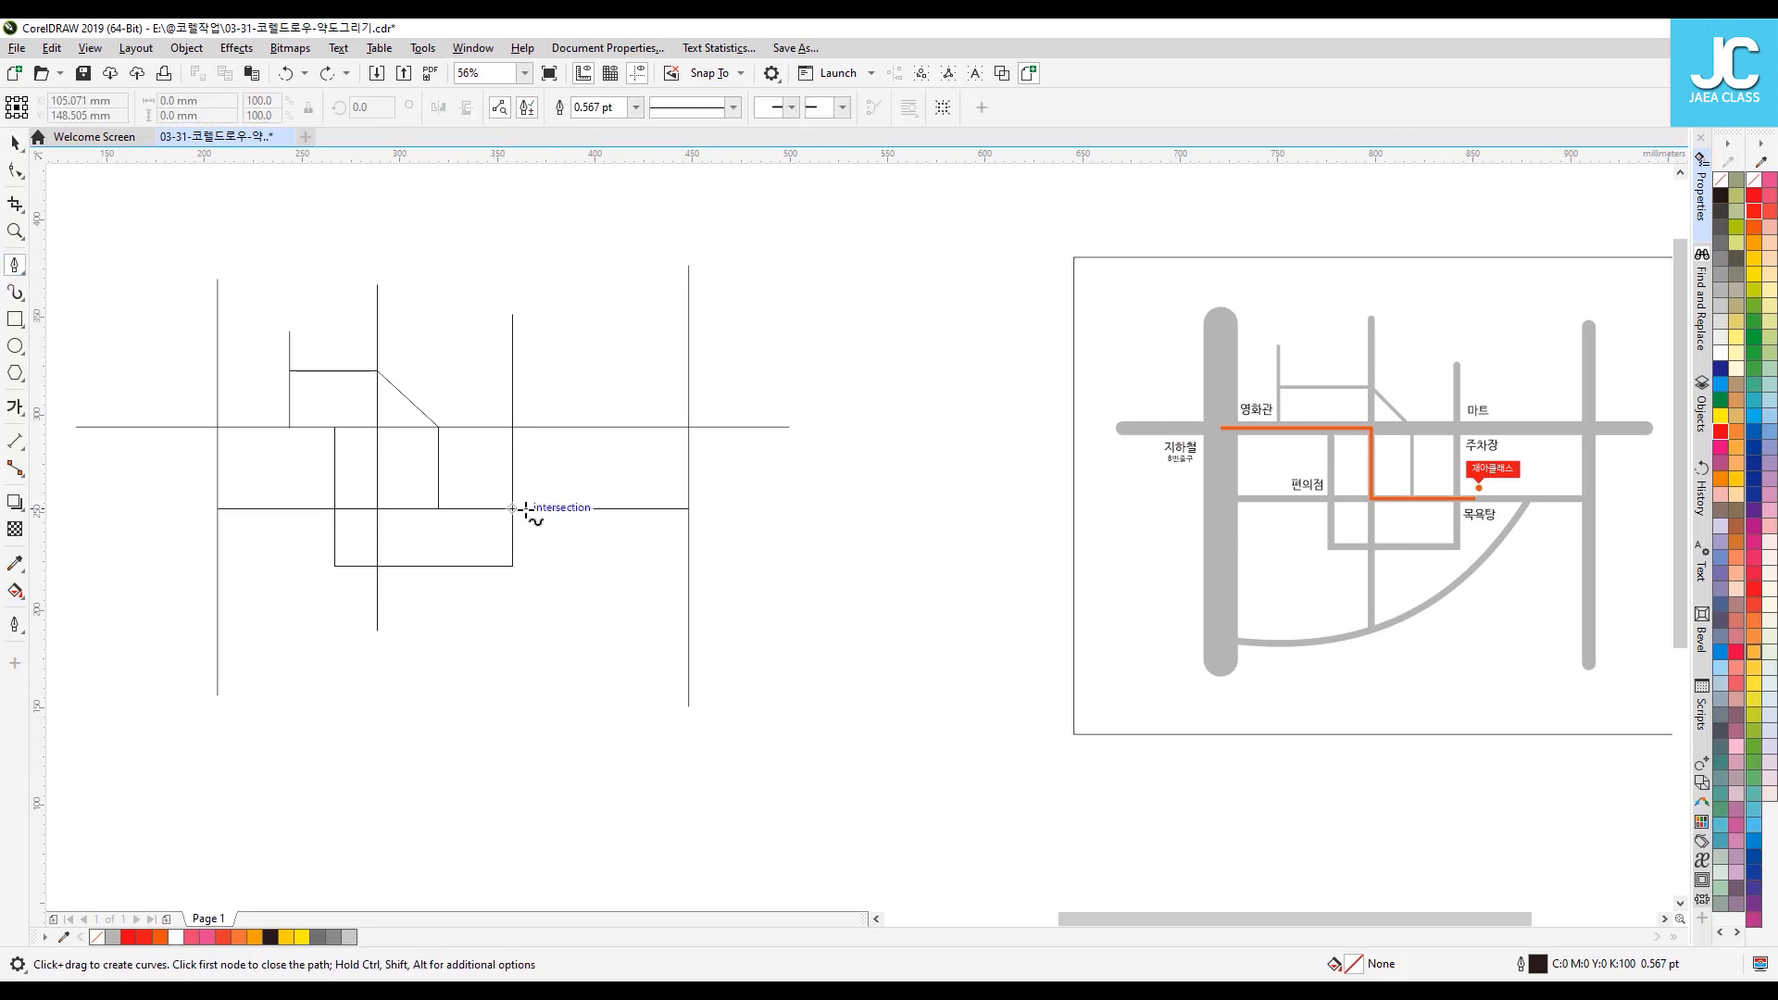
pyautogui.click(607, 509)
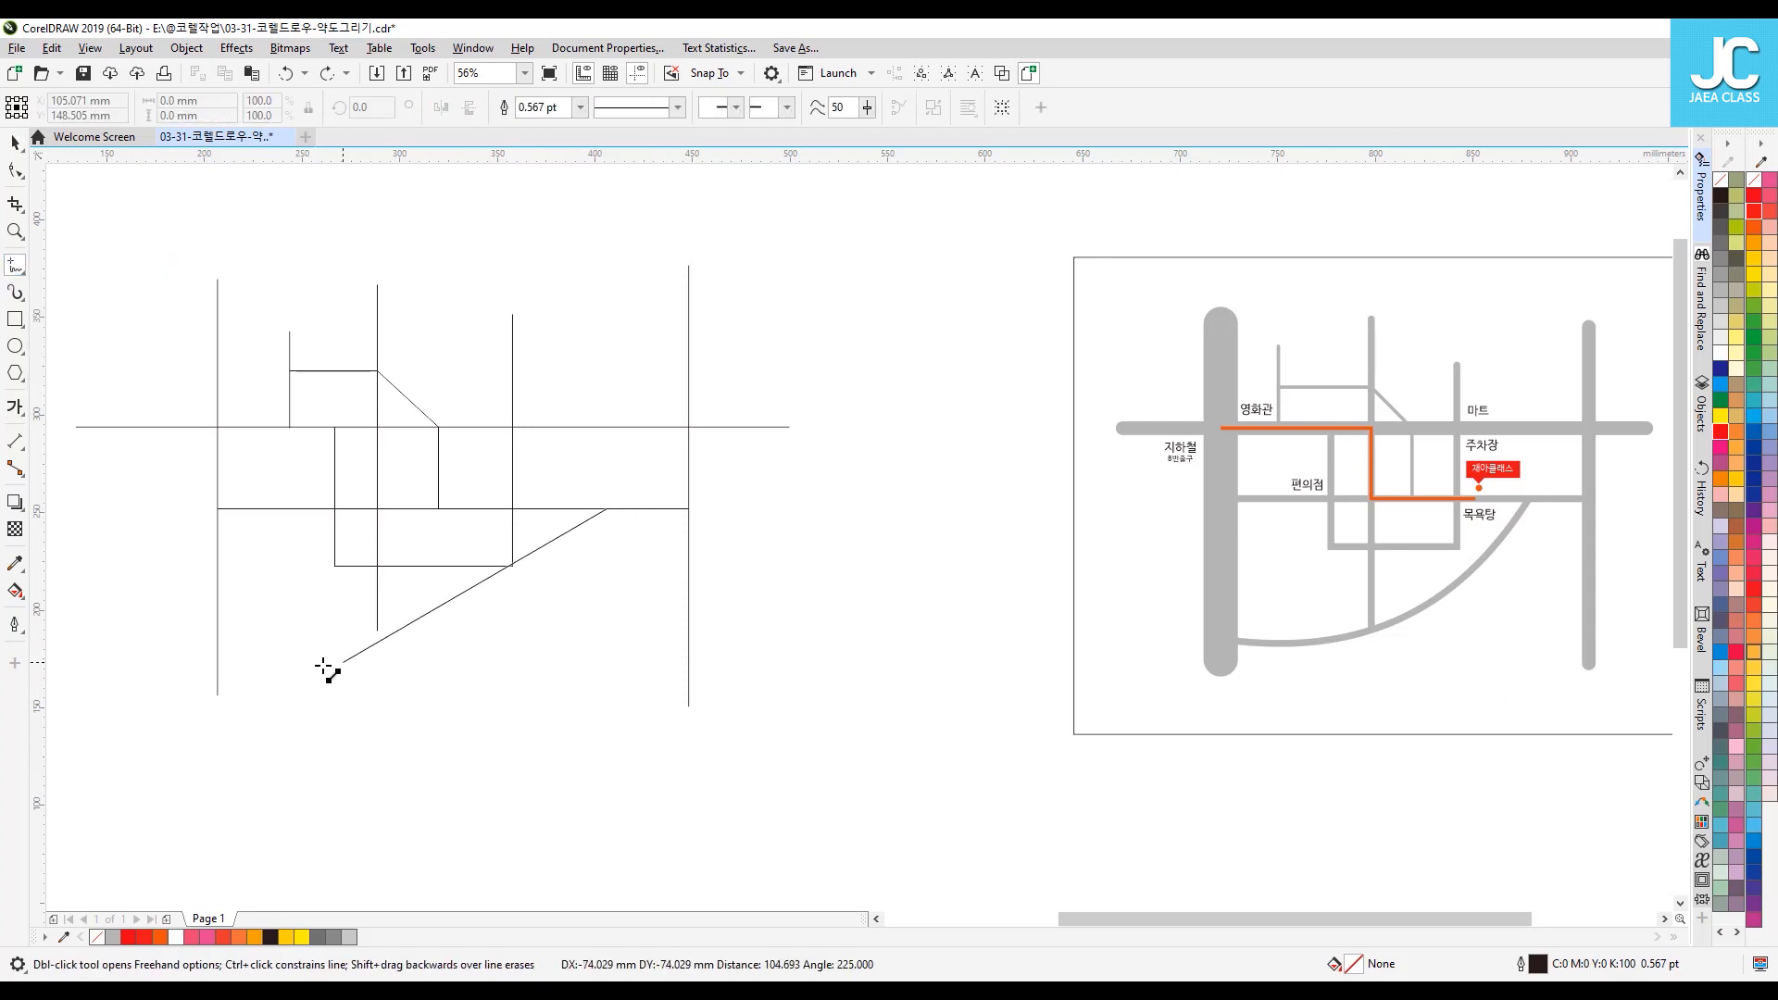
pyautogui.click(216, 678)
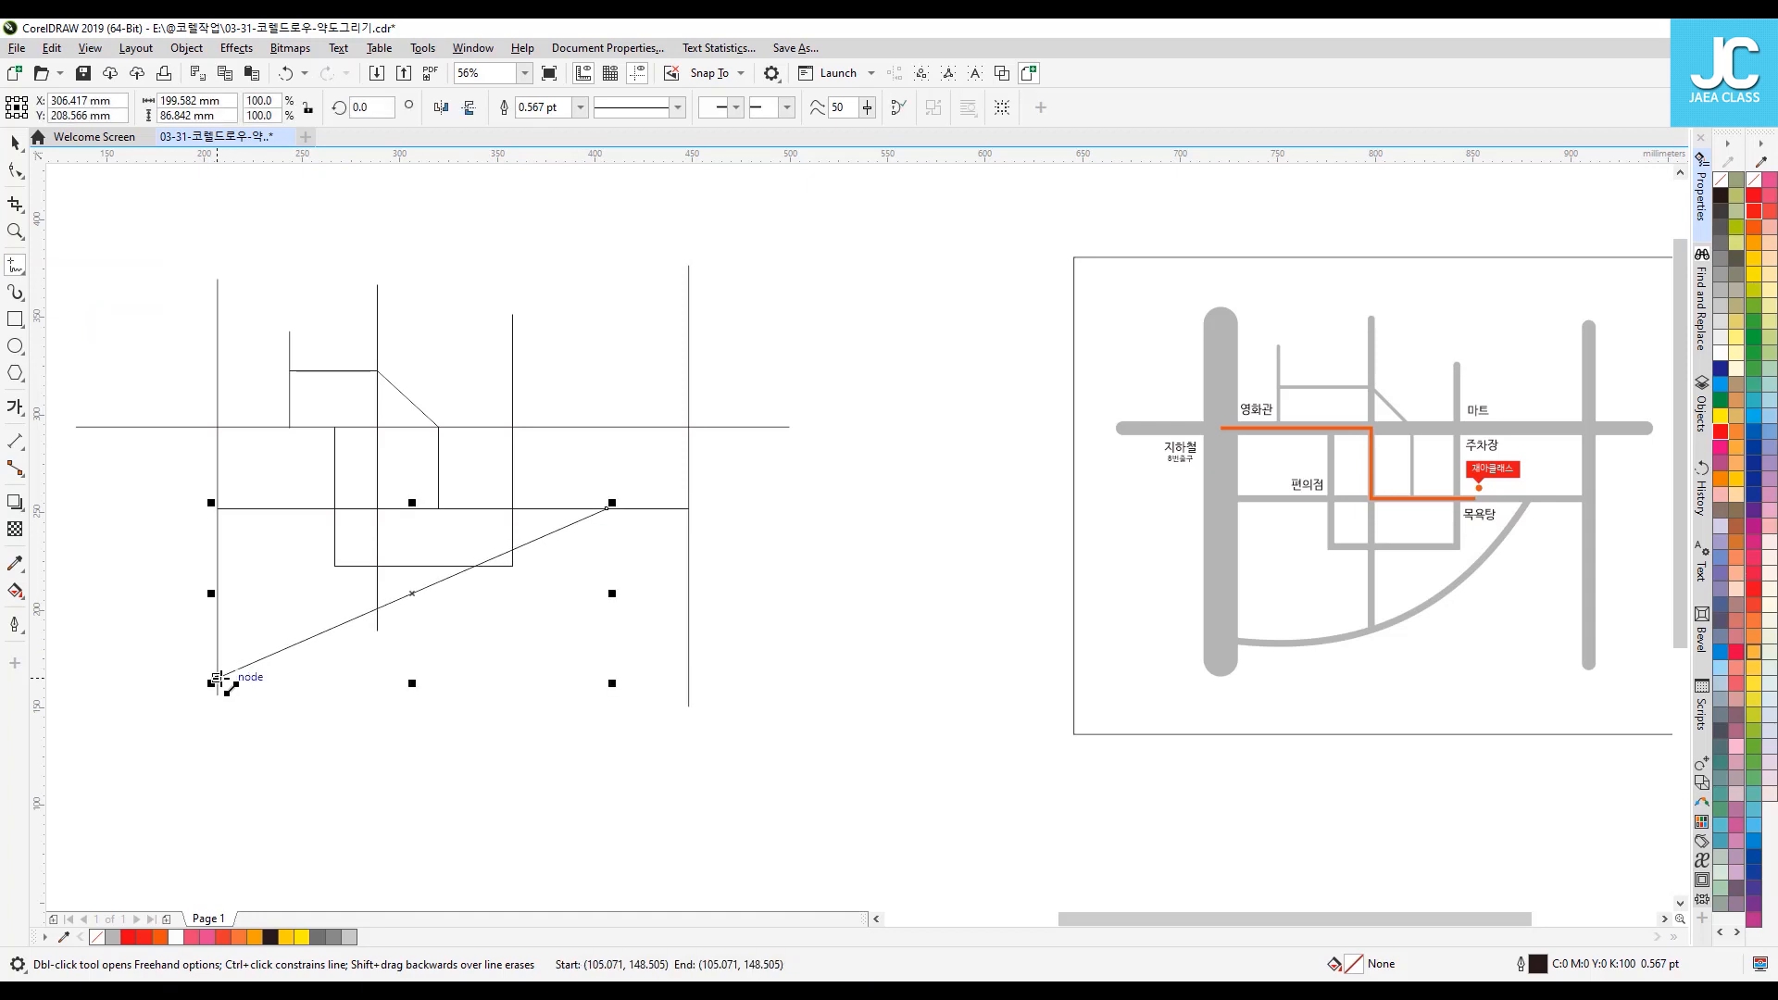
# Step: Convert the diagonal line to a curve and bend it downward into an arc about 88 mm high
pyautogui.click(15, 174)
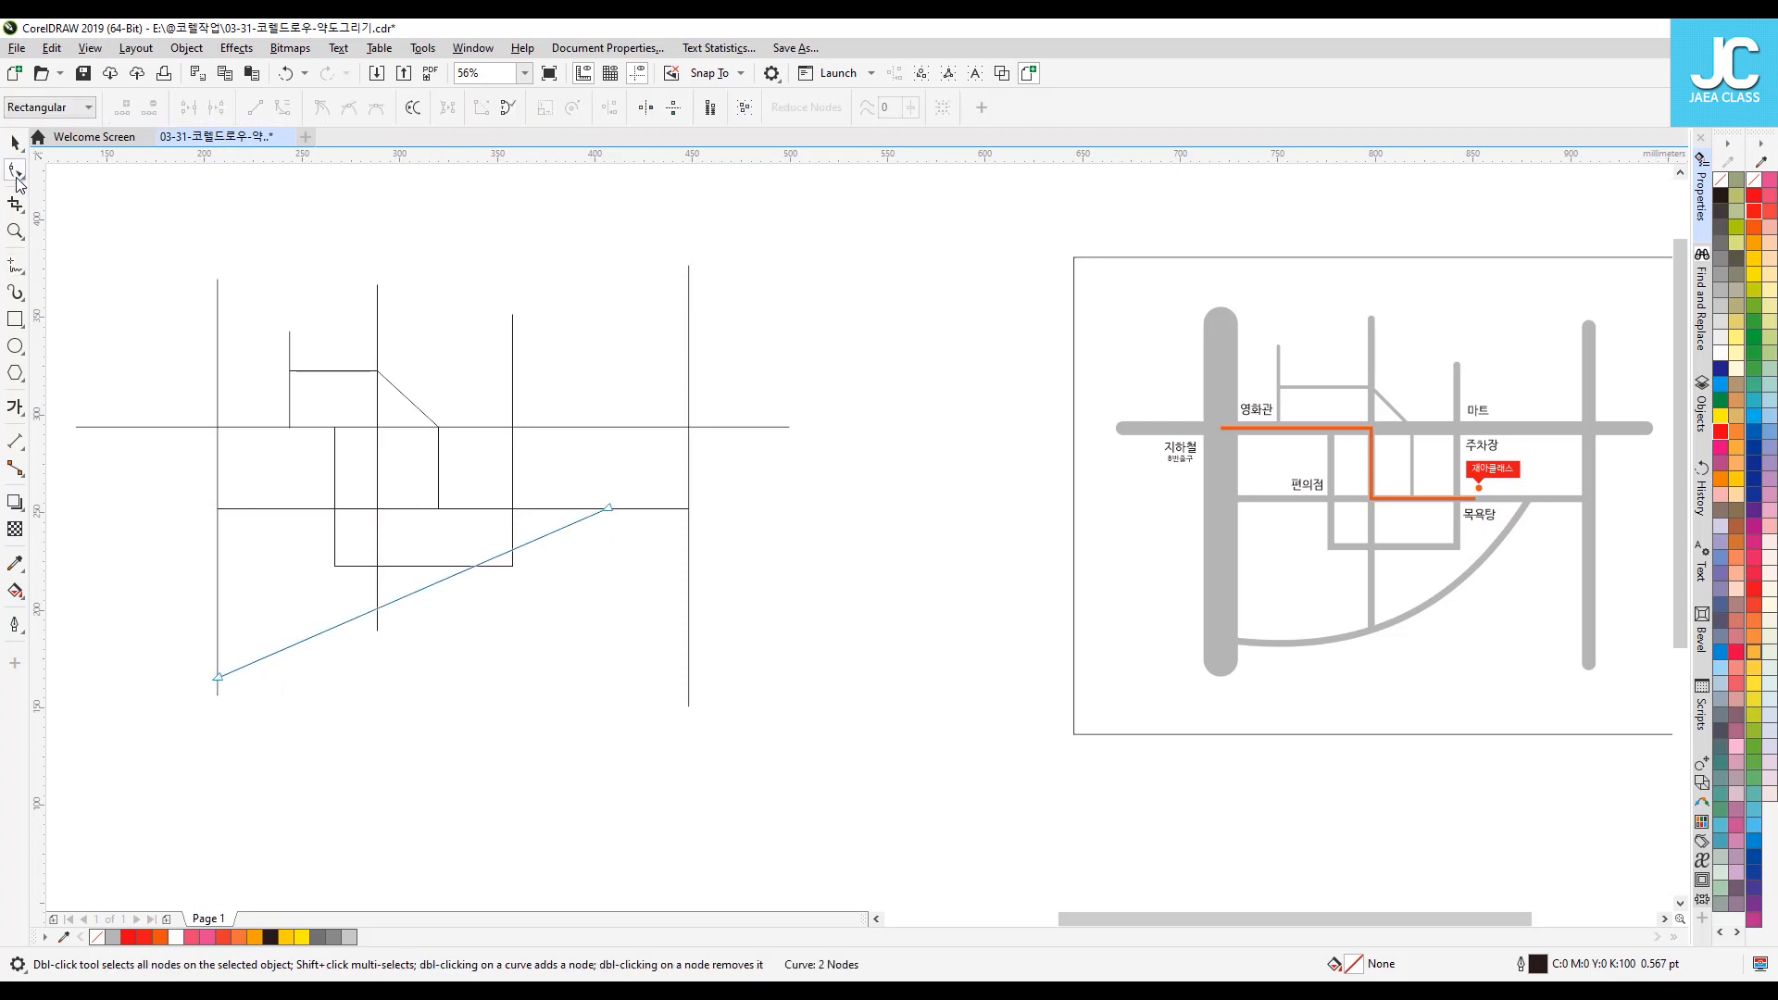
pyautogui.click(416, 591)
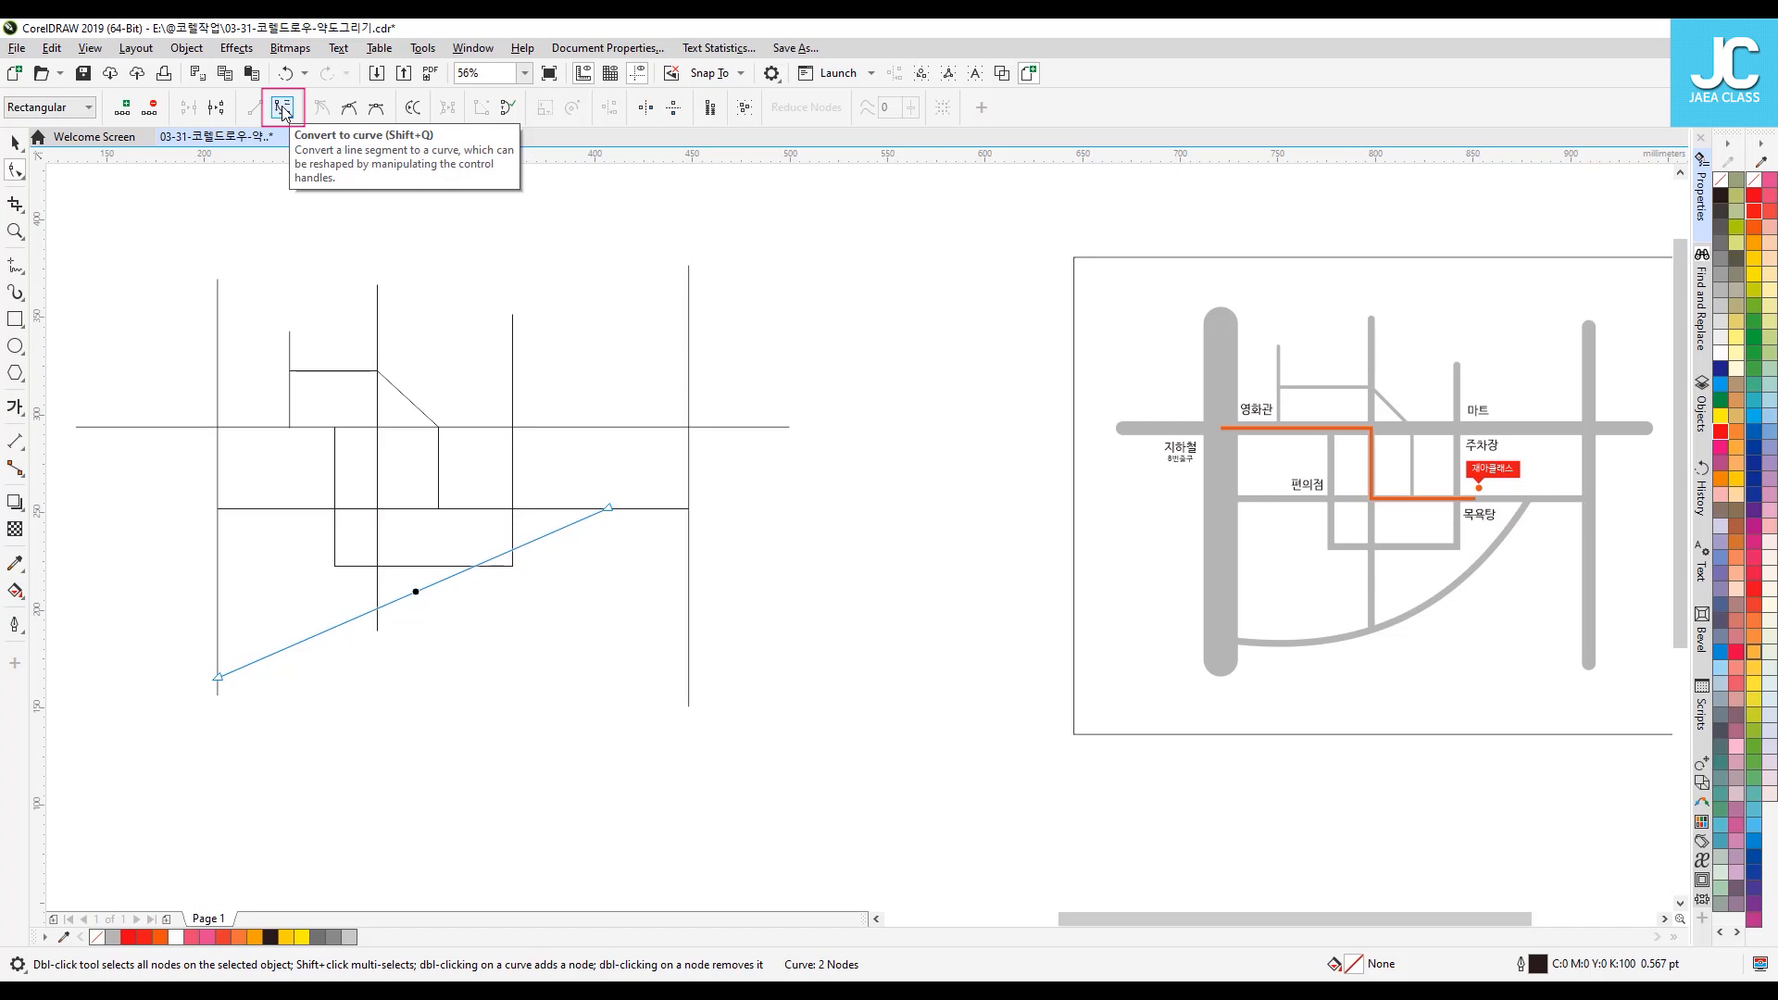
pyautogui.click(284, 109)
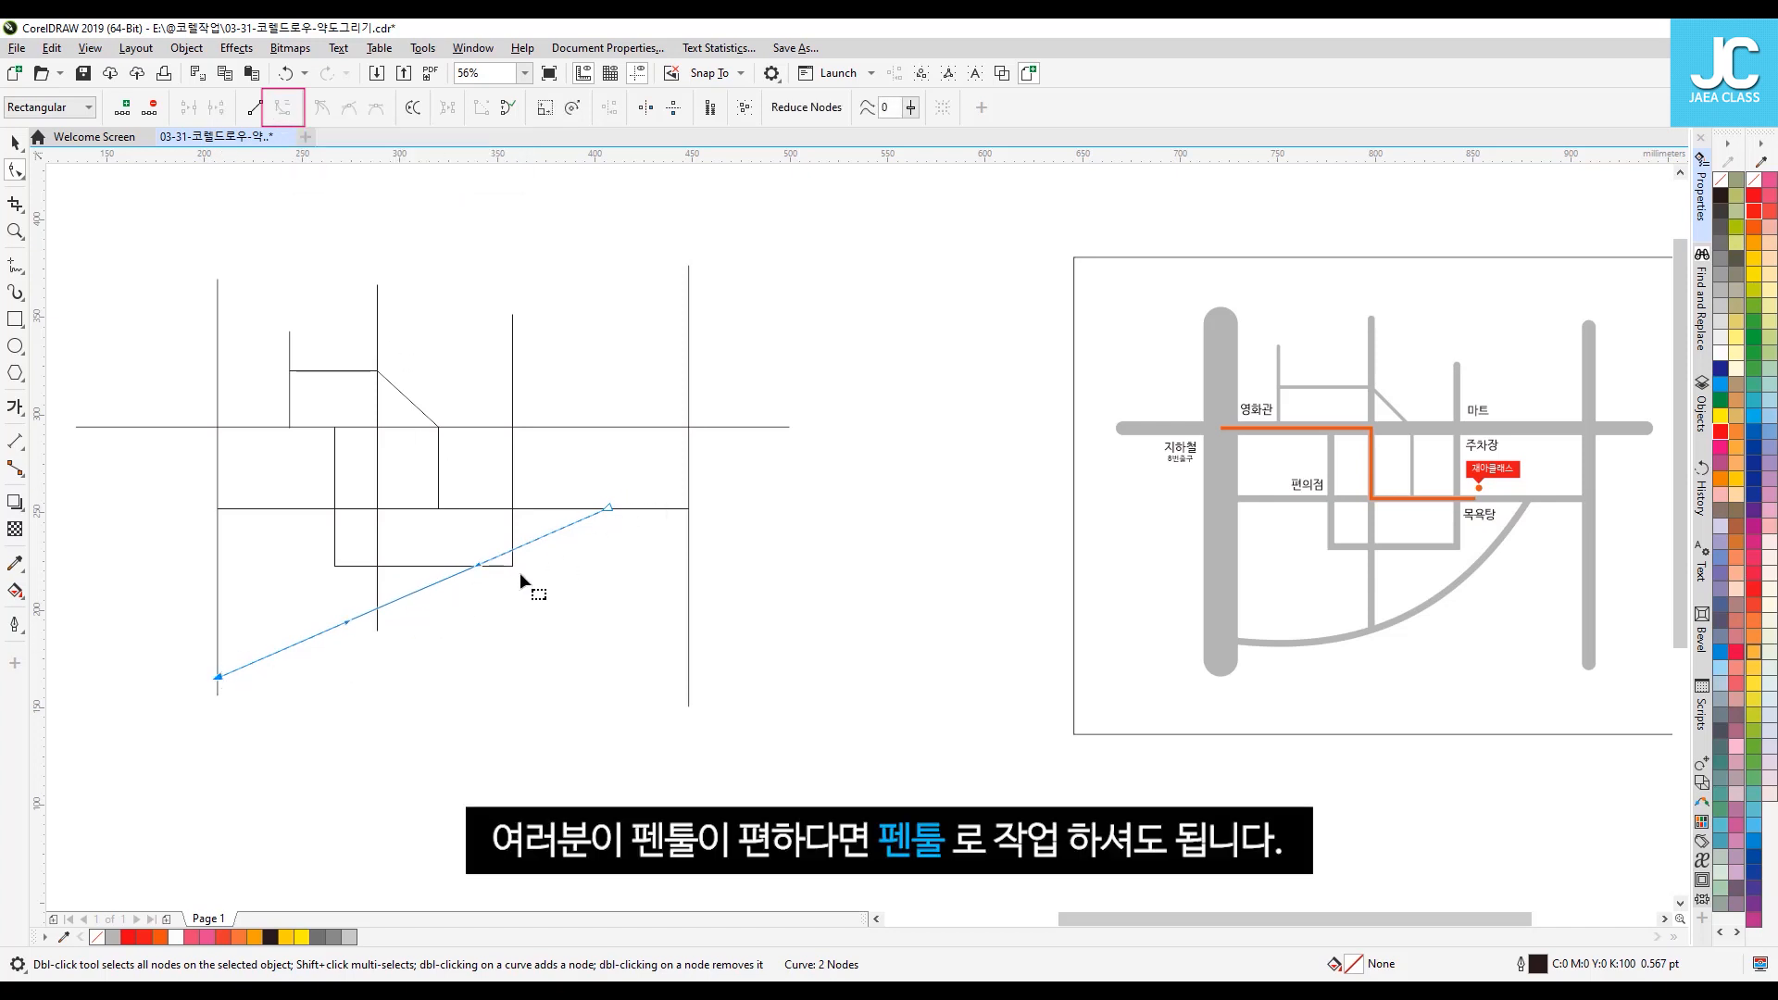
pyautogui.moveTo(409, 591); pyautogui.dragTo(433, 649)
pyautogui.press('space')
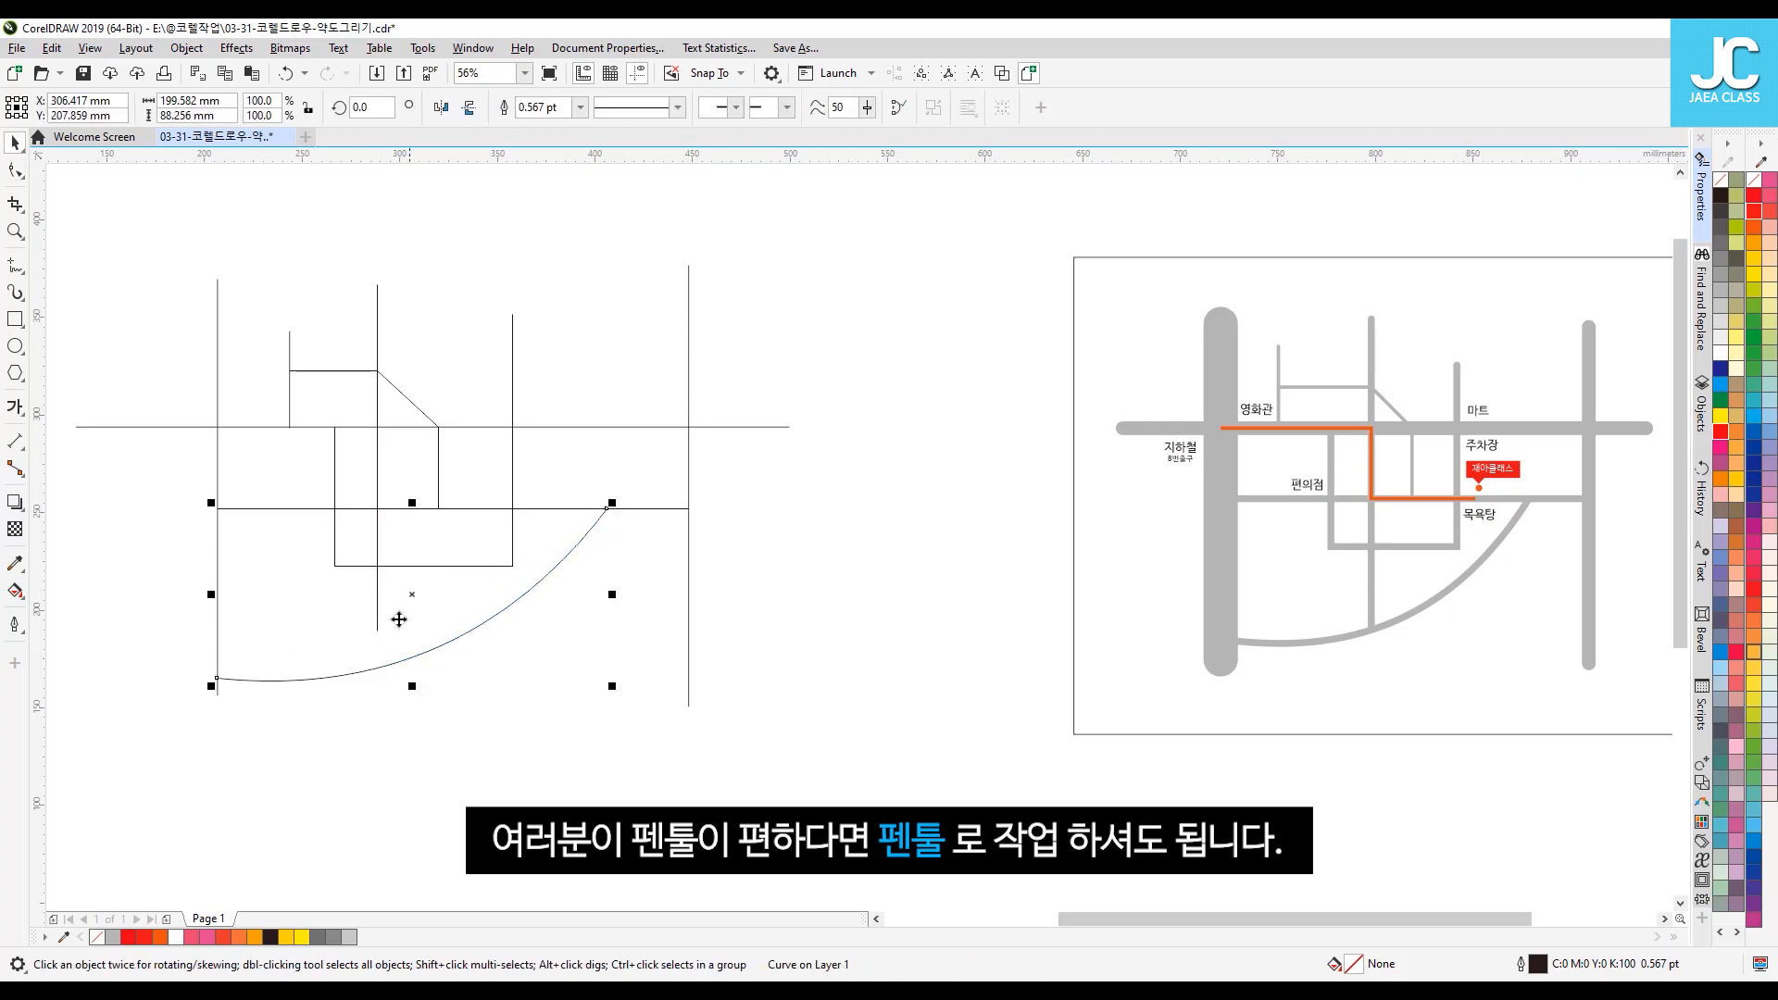
# Step: Extend the middle vertical road's lower end node down to the curved road, making it about 196 mm long
pyautogui.click(378, 612)
pyautogui.click(23, 174)
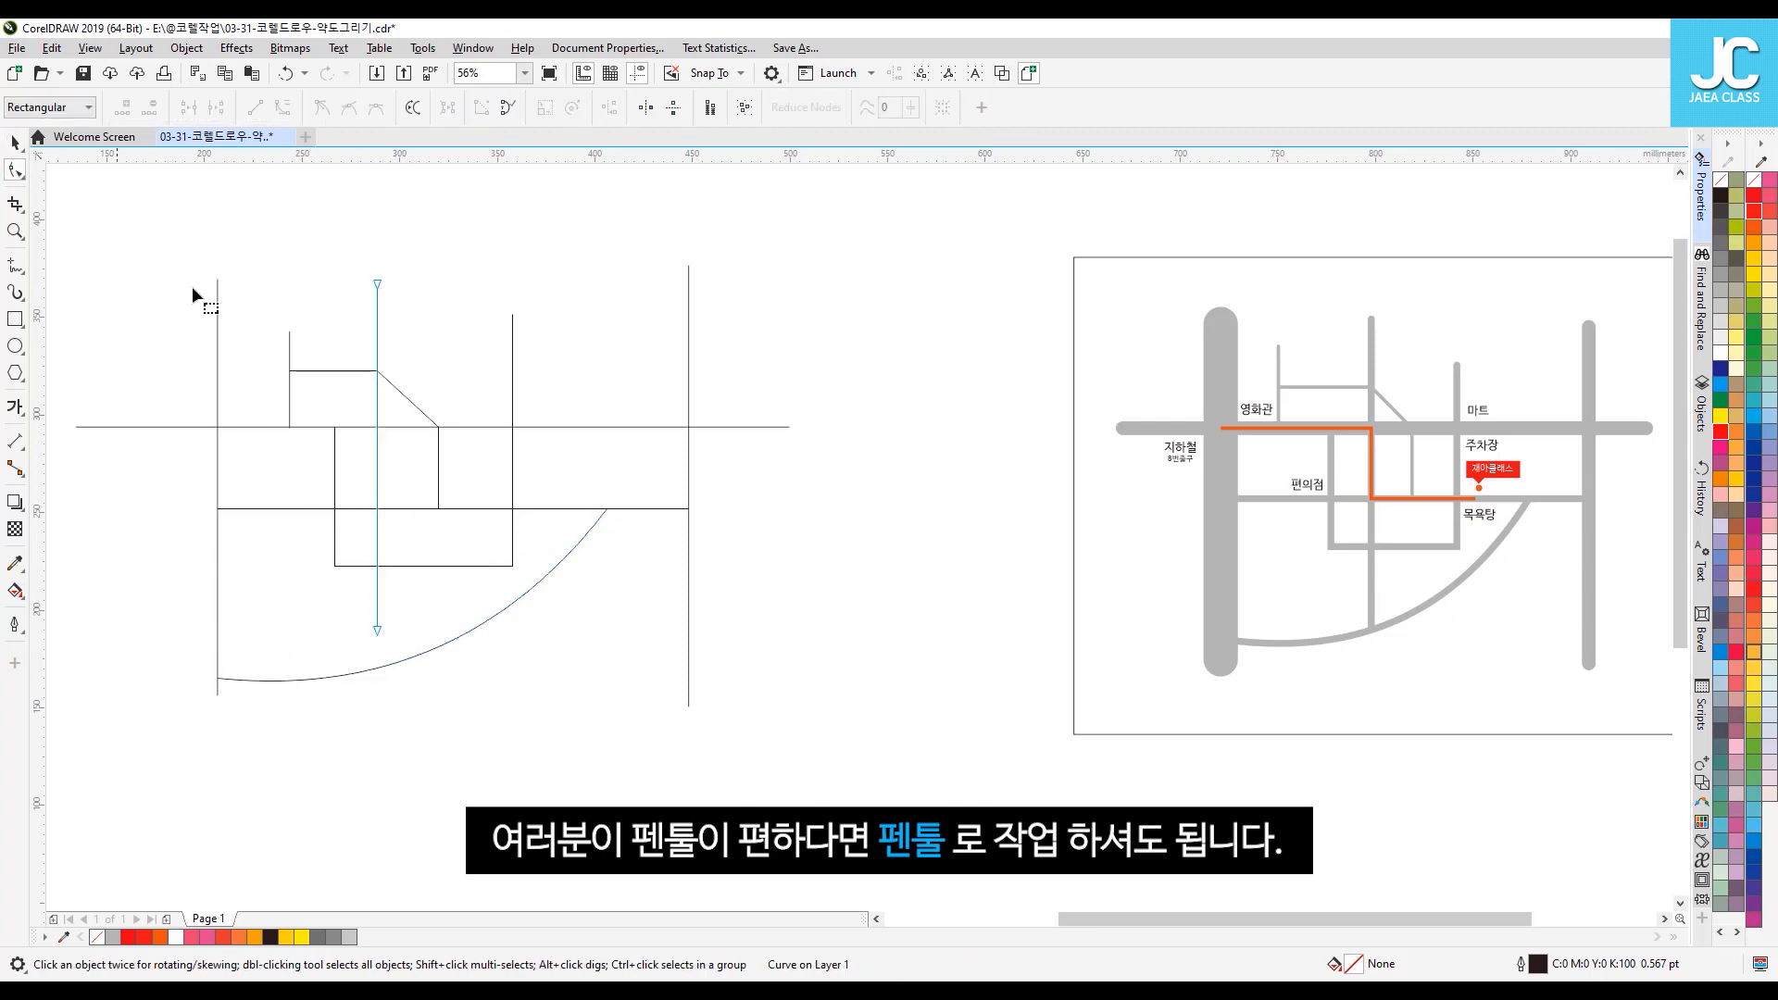
pyautogui.moveTo(377, 633); pyautogui.dragTo(384, 667)
pyautogui.press('space')
pyautogui.click(861, 575)
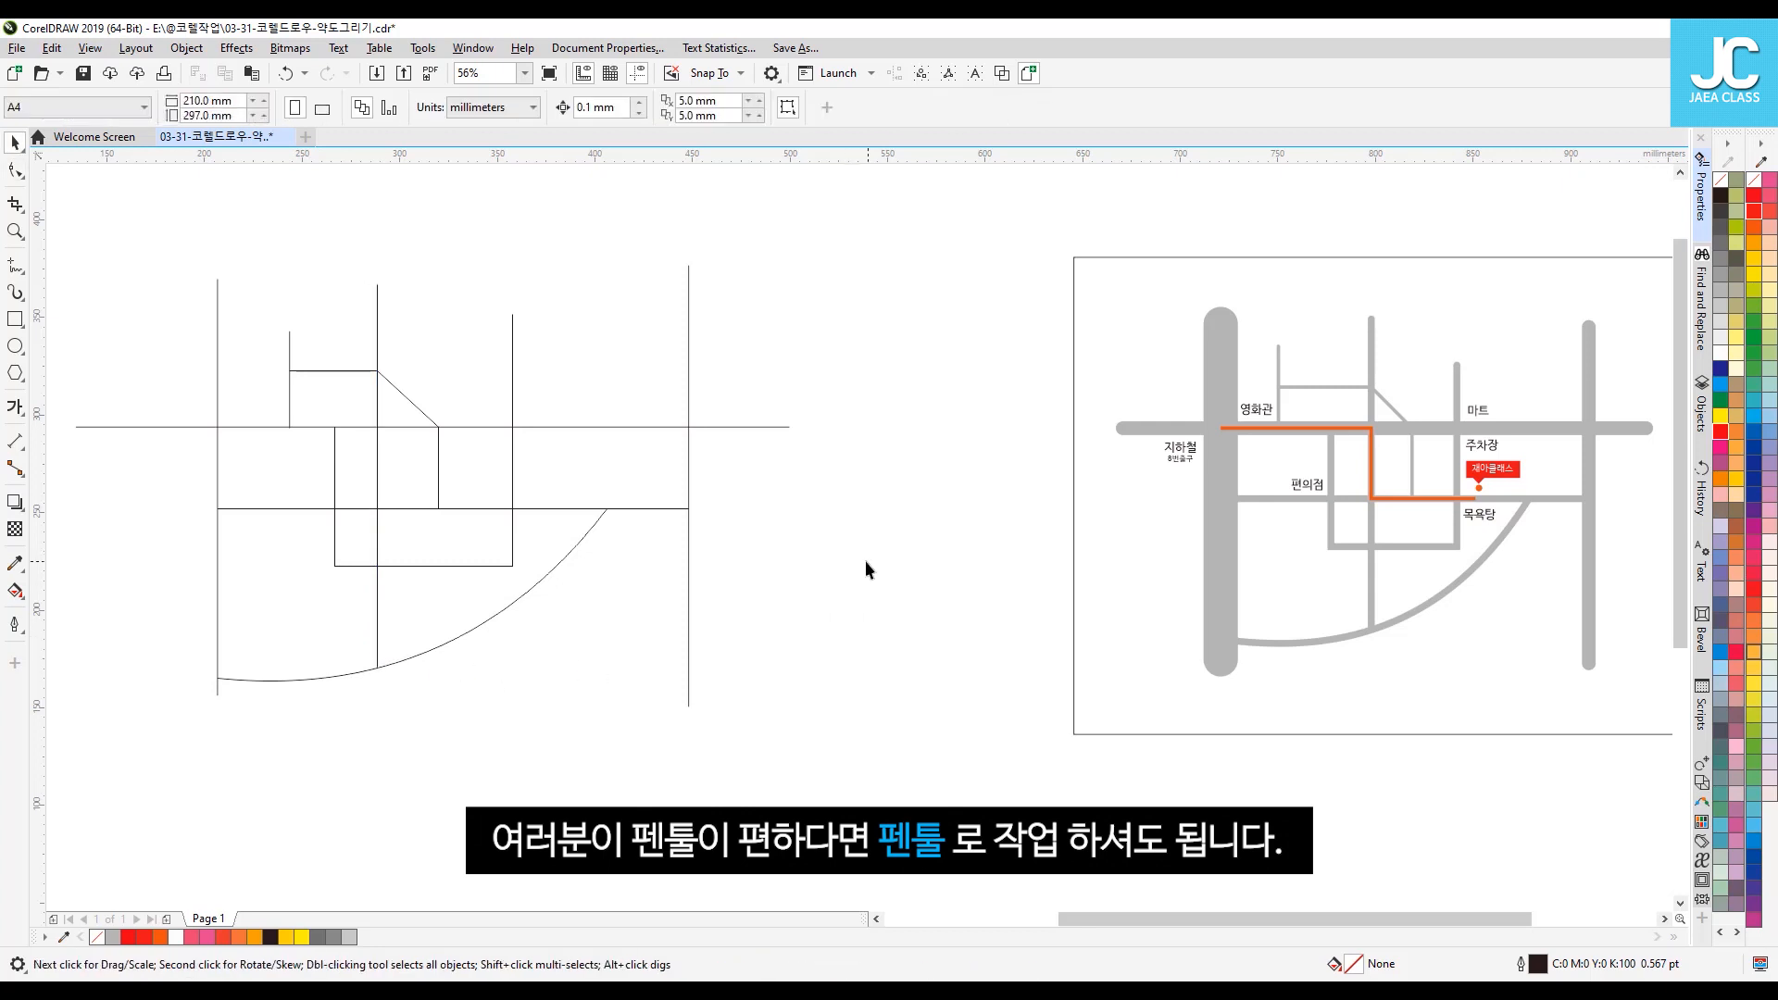
# Step: Lengthen the leftmost vertical road downward past the curved road to about 240 mm
pyautogui.click(216, 641)
pyautogui.moveTo(217, 699); pyautogui.dragTo(216, 750)
pyautogui.click(457, 687)
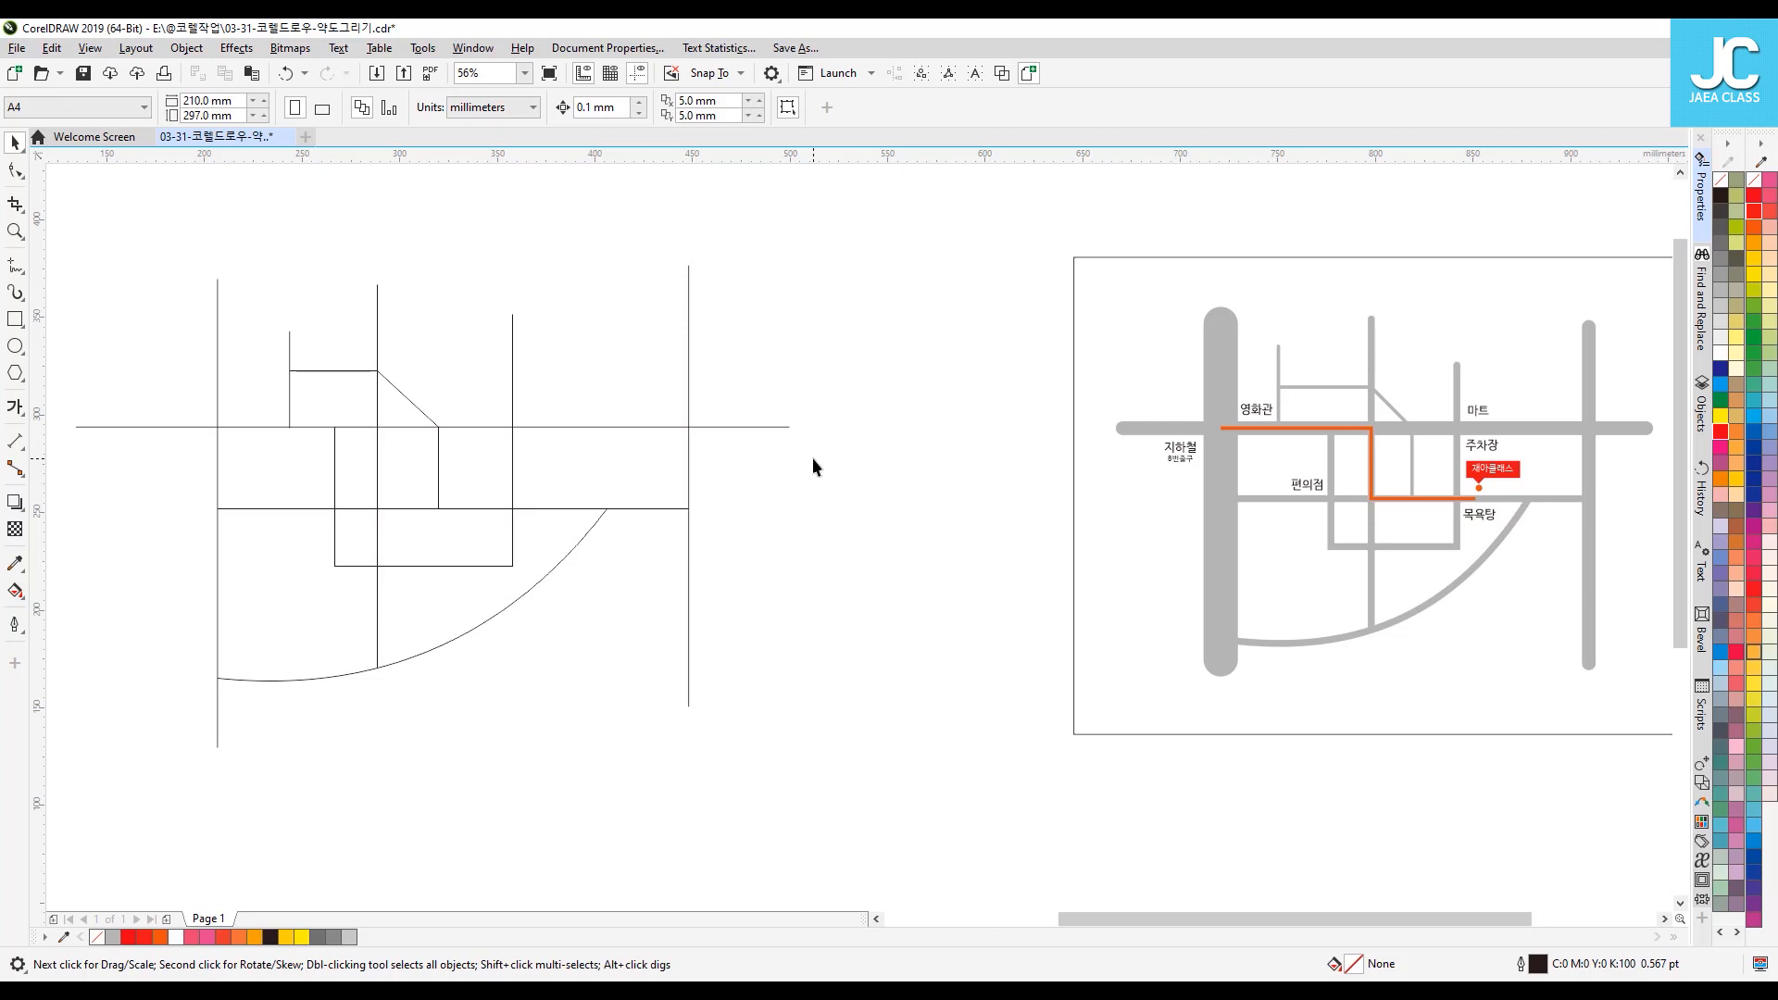
# Step: Raise the U-shaped road's lower edge slightly with the Shape tool, and shift the whole road network about 73 mm right
pyautogui.click(436, 567)
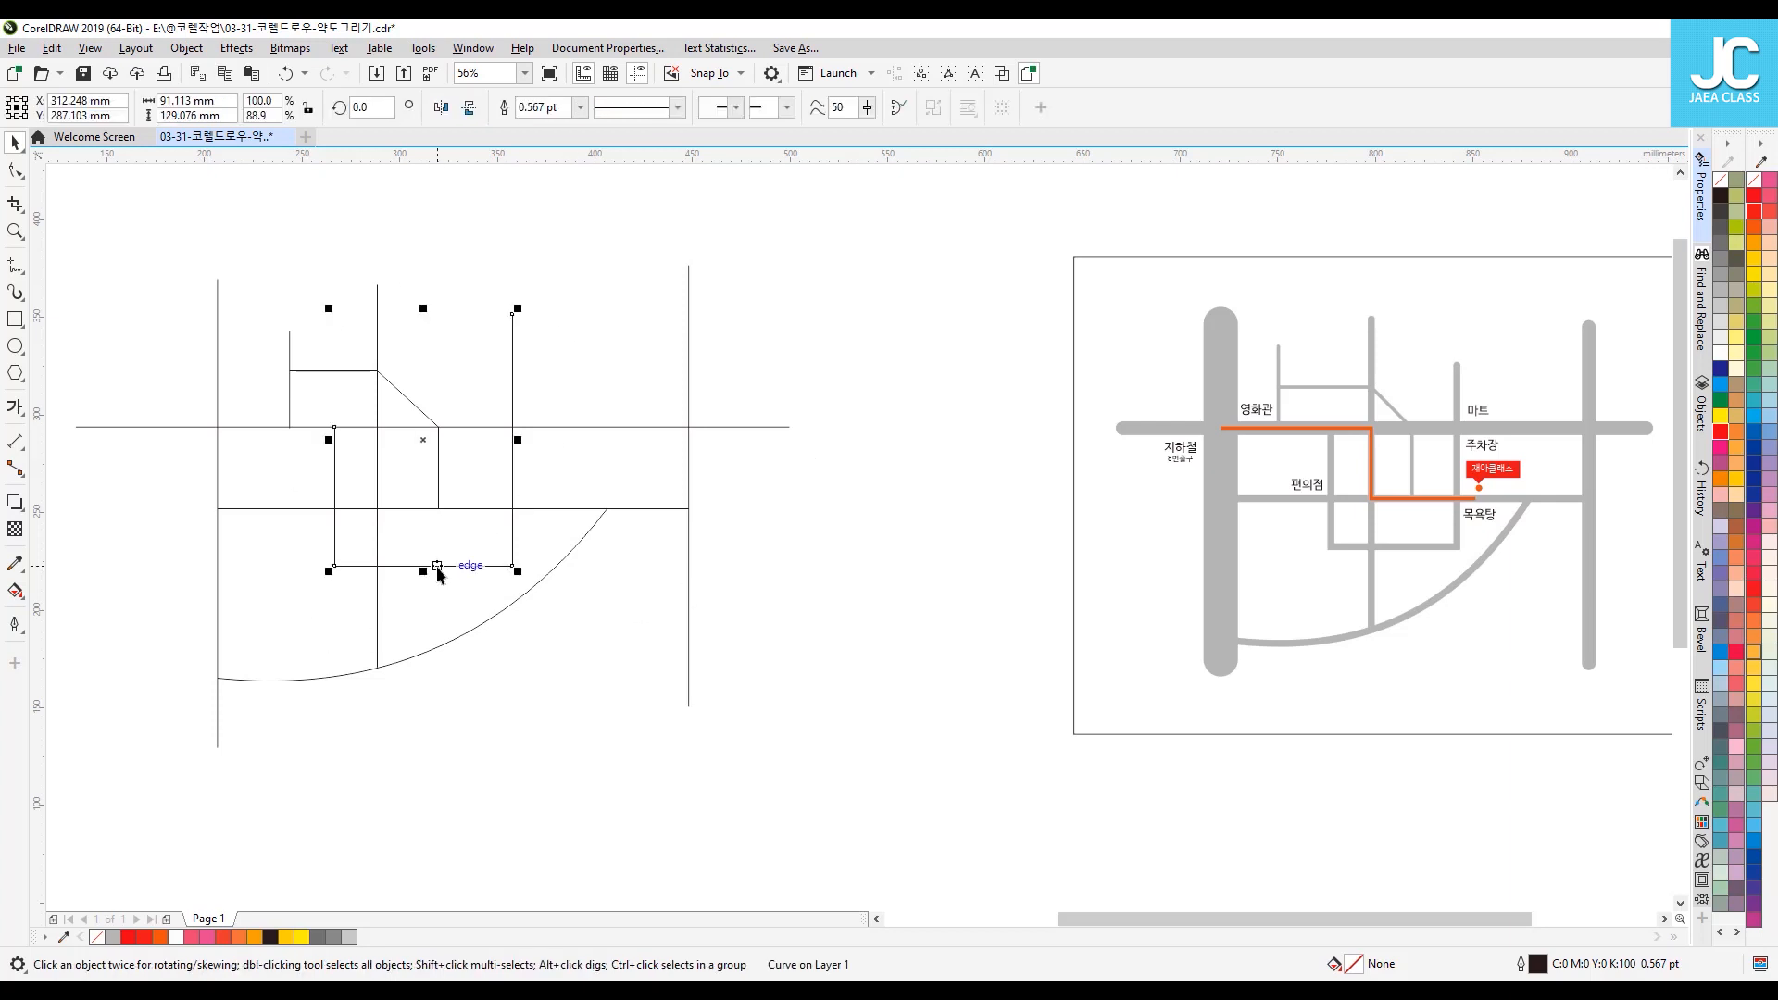
pyautogui.click(15, 170)
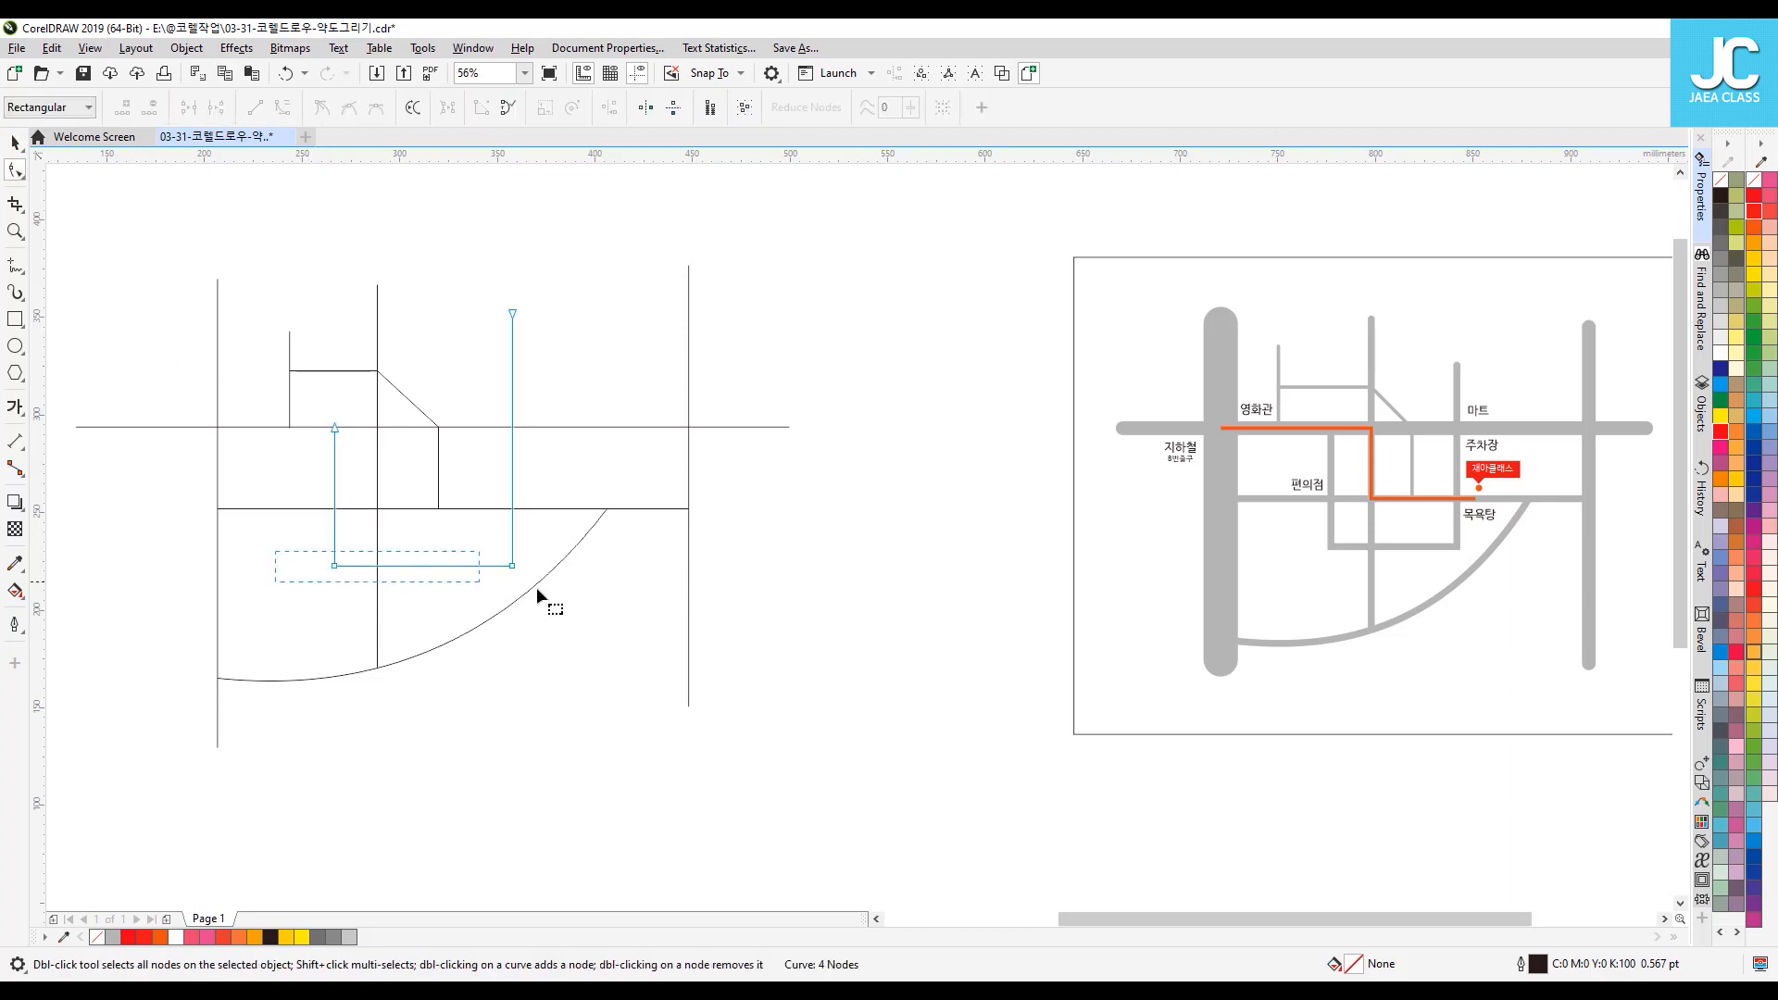
pyautogui.moveTo(512, 565); pyautogui.dragTo(512, 548)
pyautogui.press('space')
pyautogui.click(914, 489)
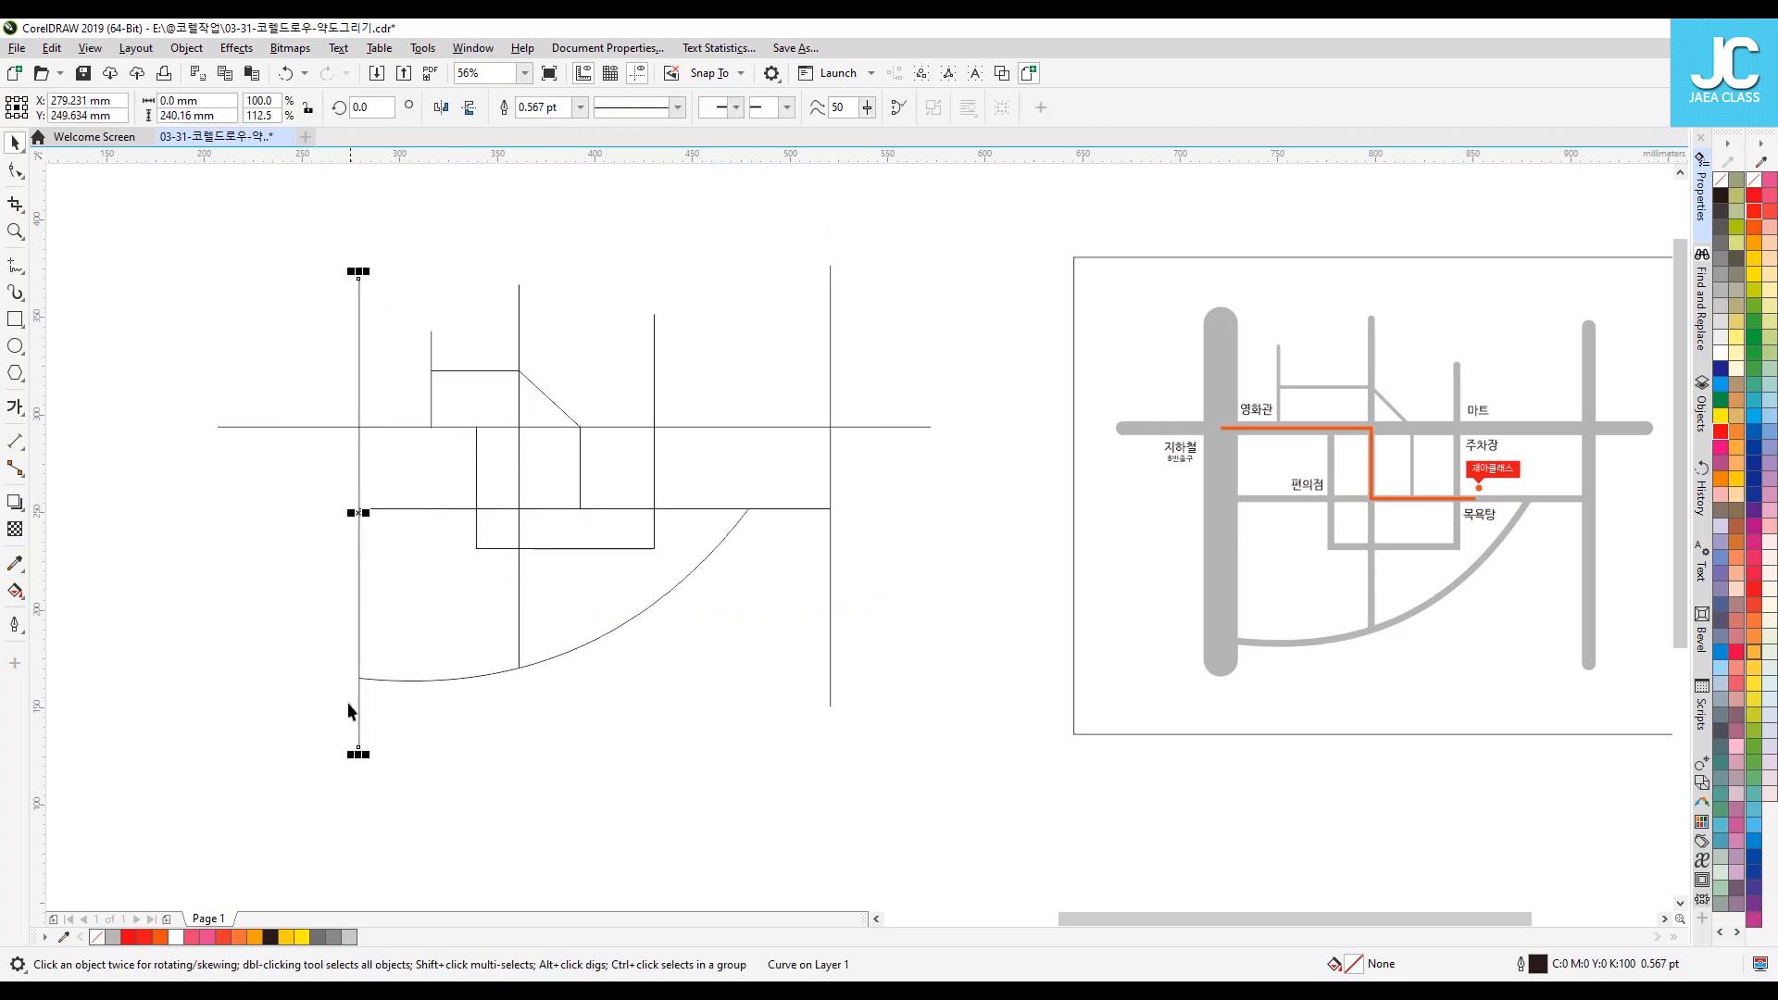
# Step: Try a 30 pt outline on the leftmost vertical road, and set its outline width to 50 pt
pyautogui.click(360, 245)
pyautogui.click(359, 292)
pyautogui.click(547, 110)
pyautogui.tripleClick(547, 109)
pyautogui.write('30')
pyautogui.press('Return')
pyautogui.tripleClick(546, 107)
pyautogui.write('50')
pyautogui.press('Return')
pyautogui.click(448, 242)
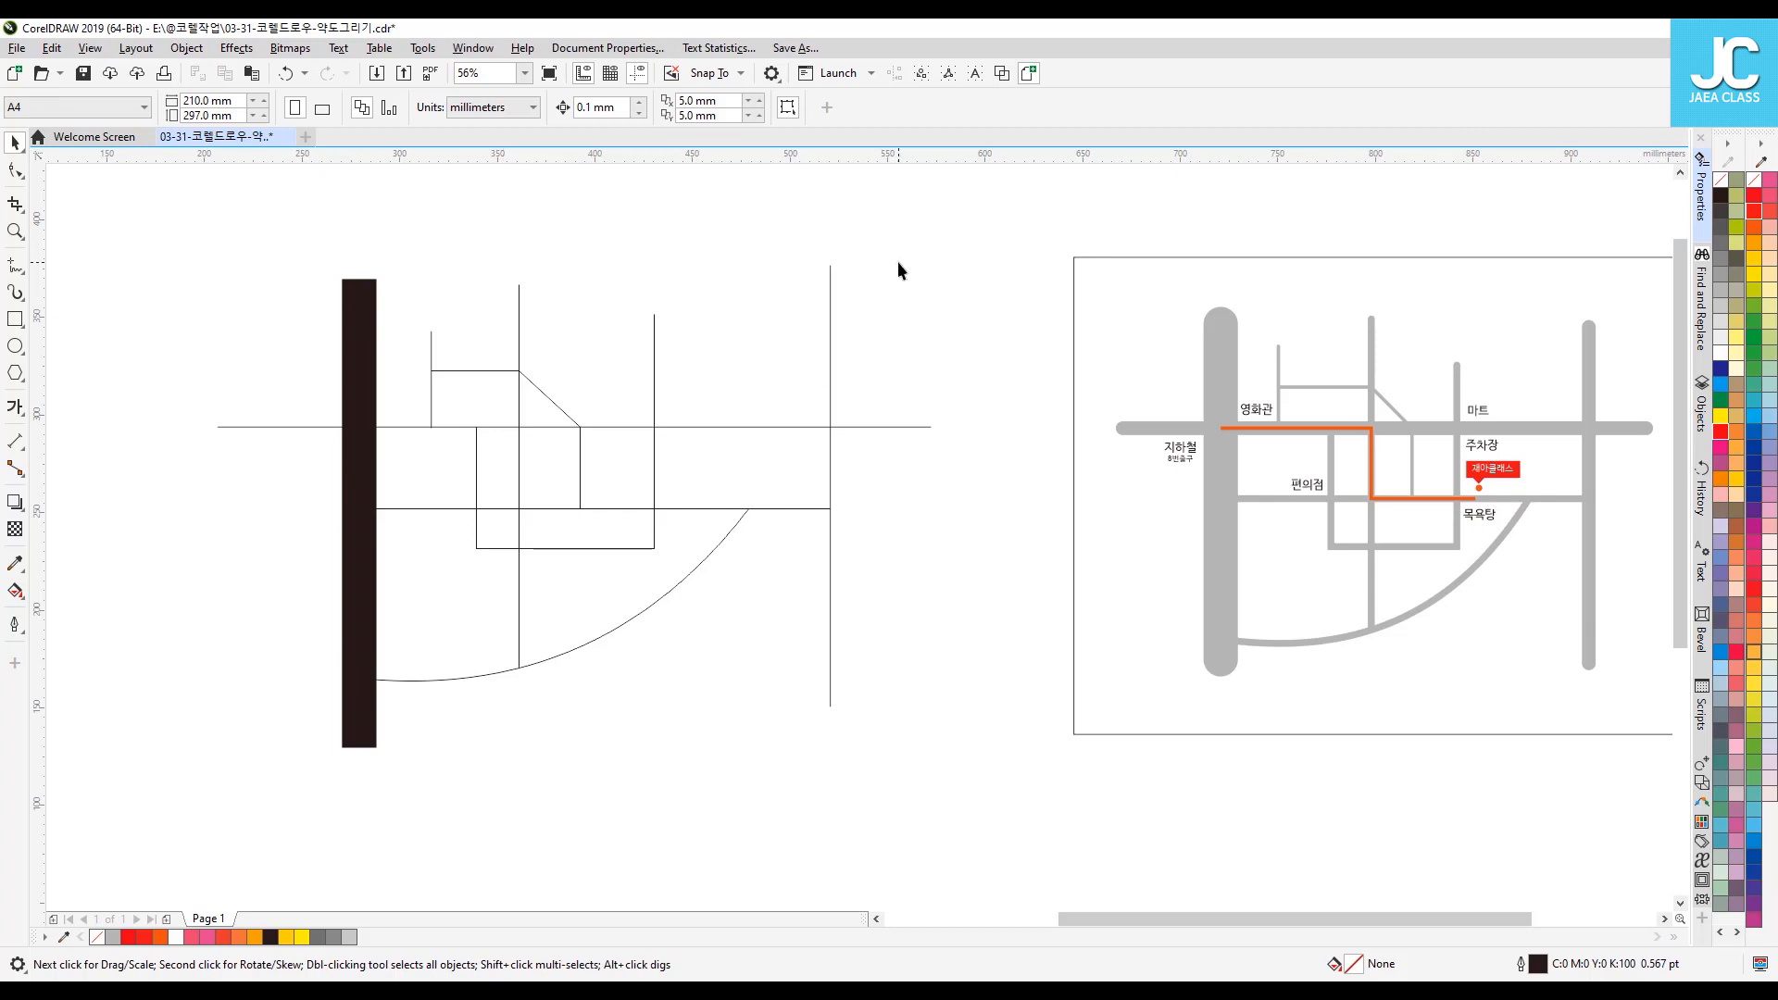
# Step: Set the rightmost vertical road's outline width to 30 pt
pyautogui.moveTo(802, 239); pyautogui.dragTo(862, 742)
pyautogui.click(829, 269)
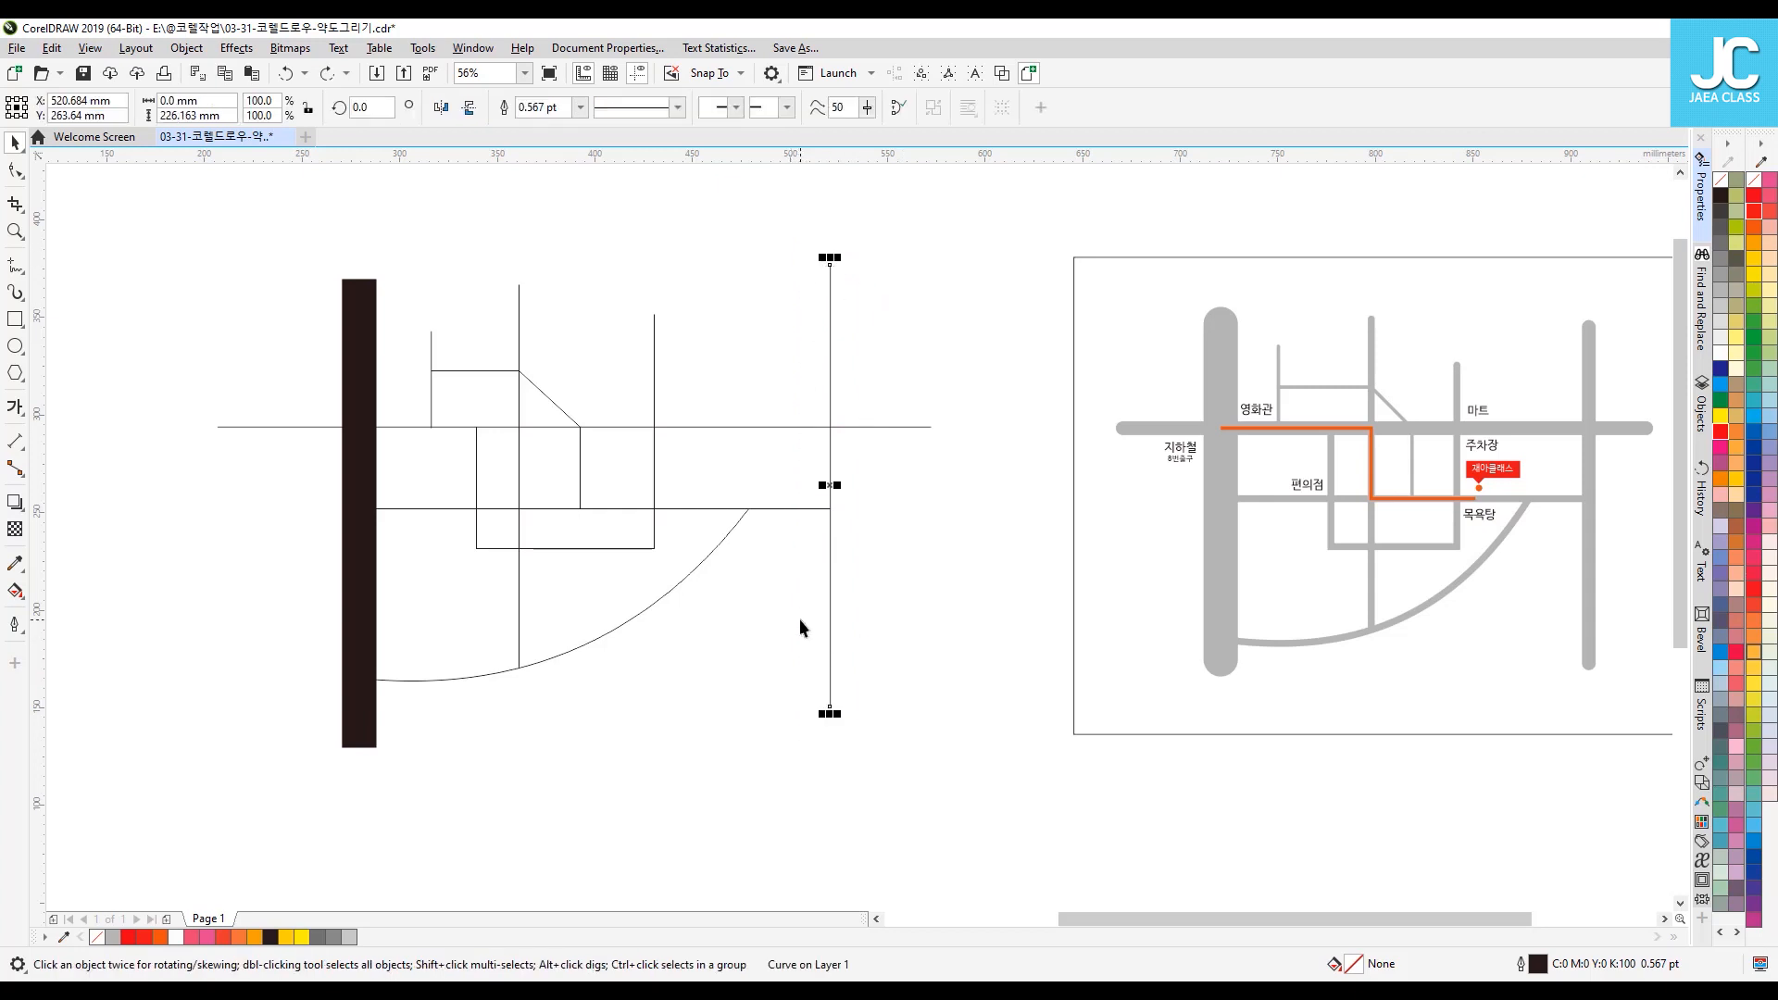
pyautogui.moveTo(560, 108); pyautogui.dragTo(455, 117)
pyautogui.write('30')
pyautogui.press('Return')
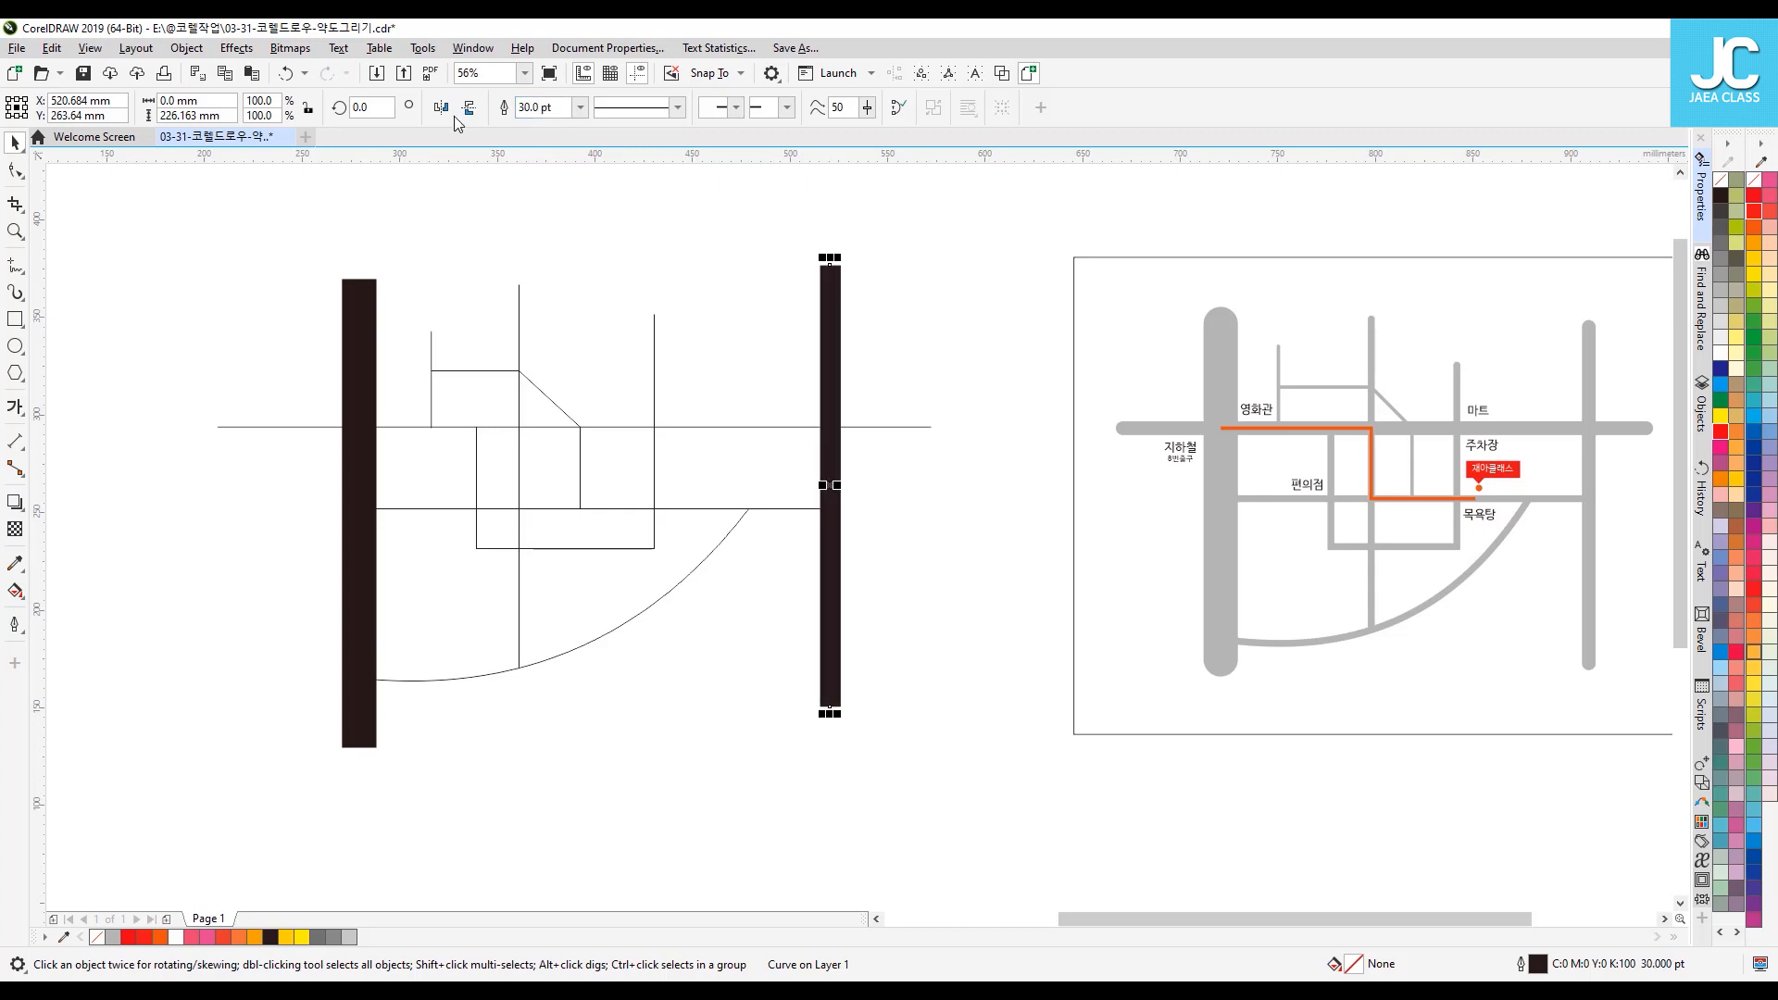
pyautogui.click(630, 235)
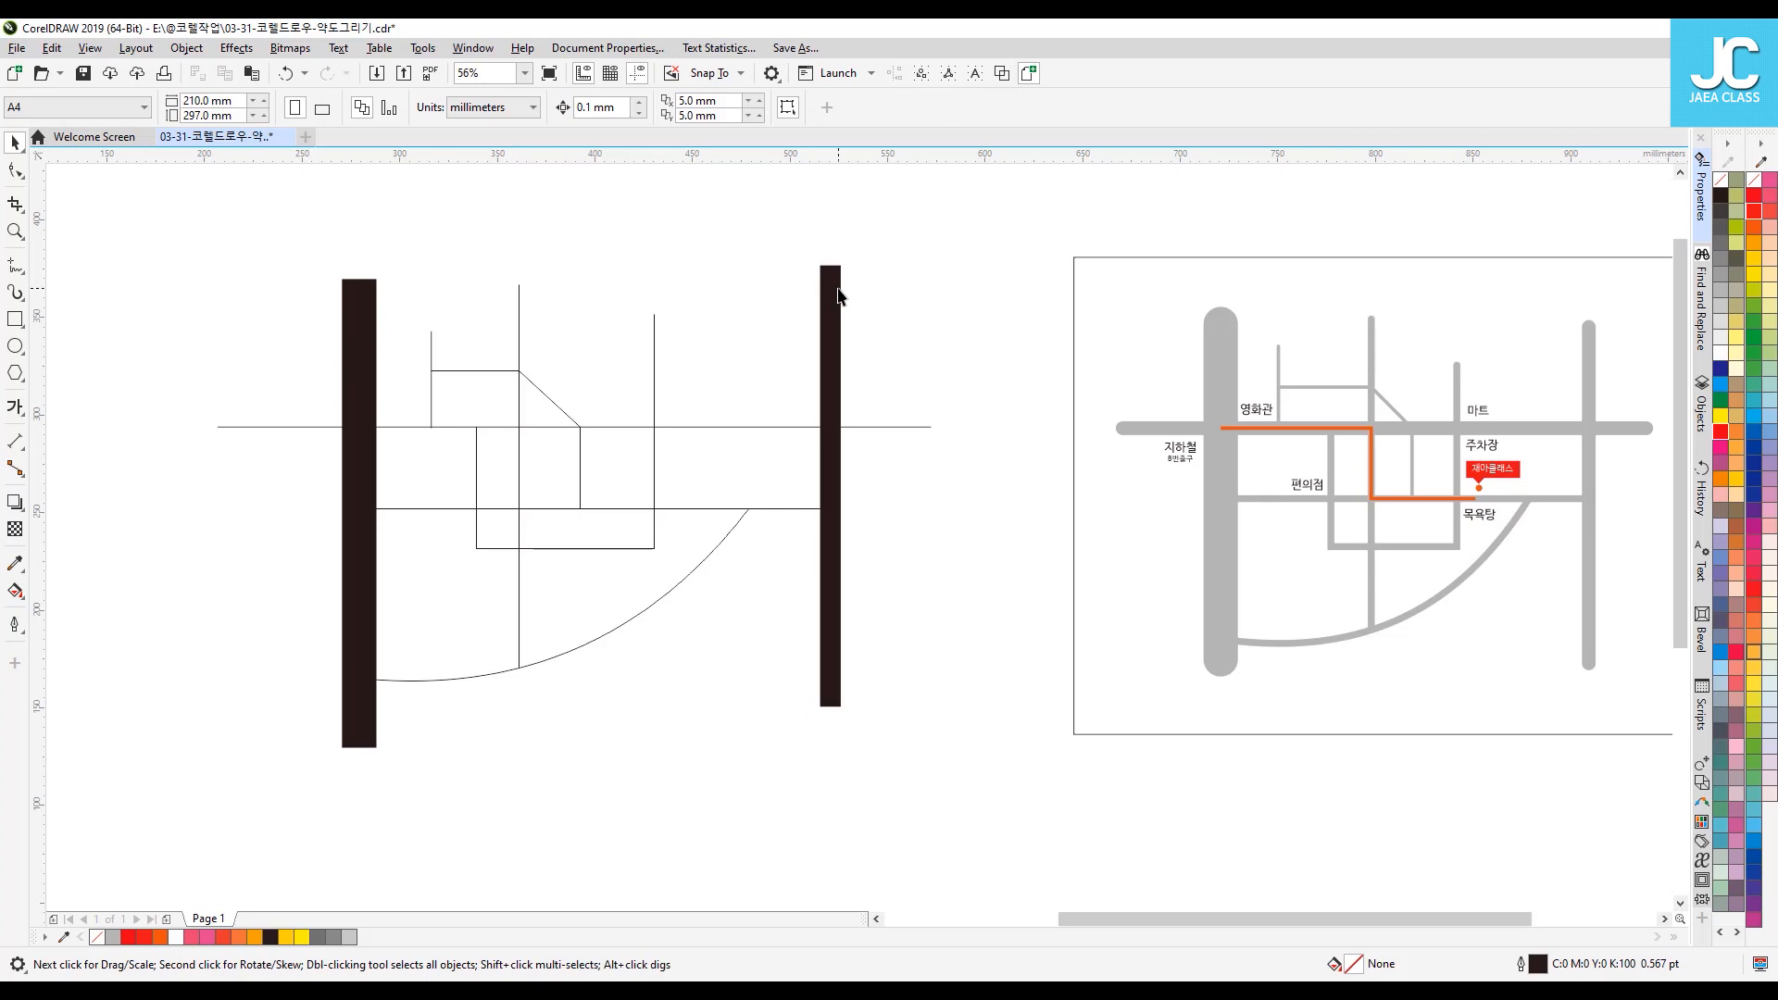
# Step: Repeat the 30 pt outline width setting on the main horizontal road
pyautogui.click(836, 371)
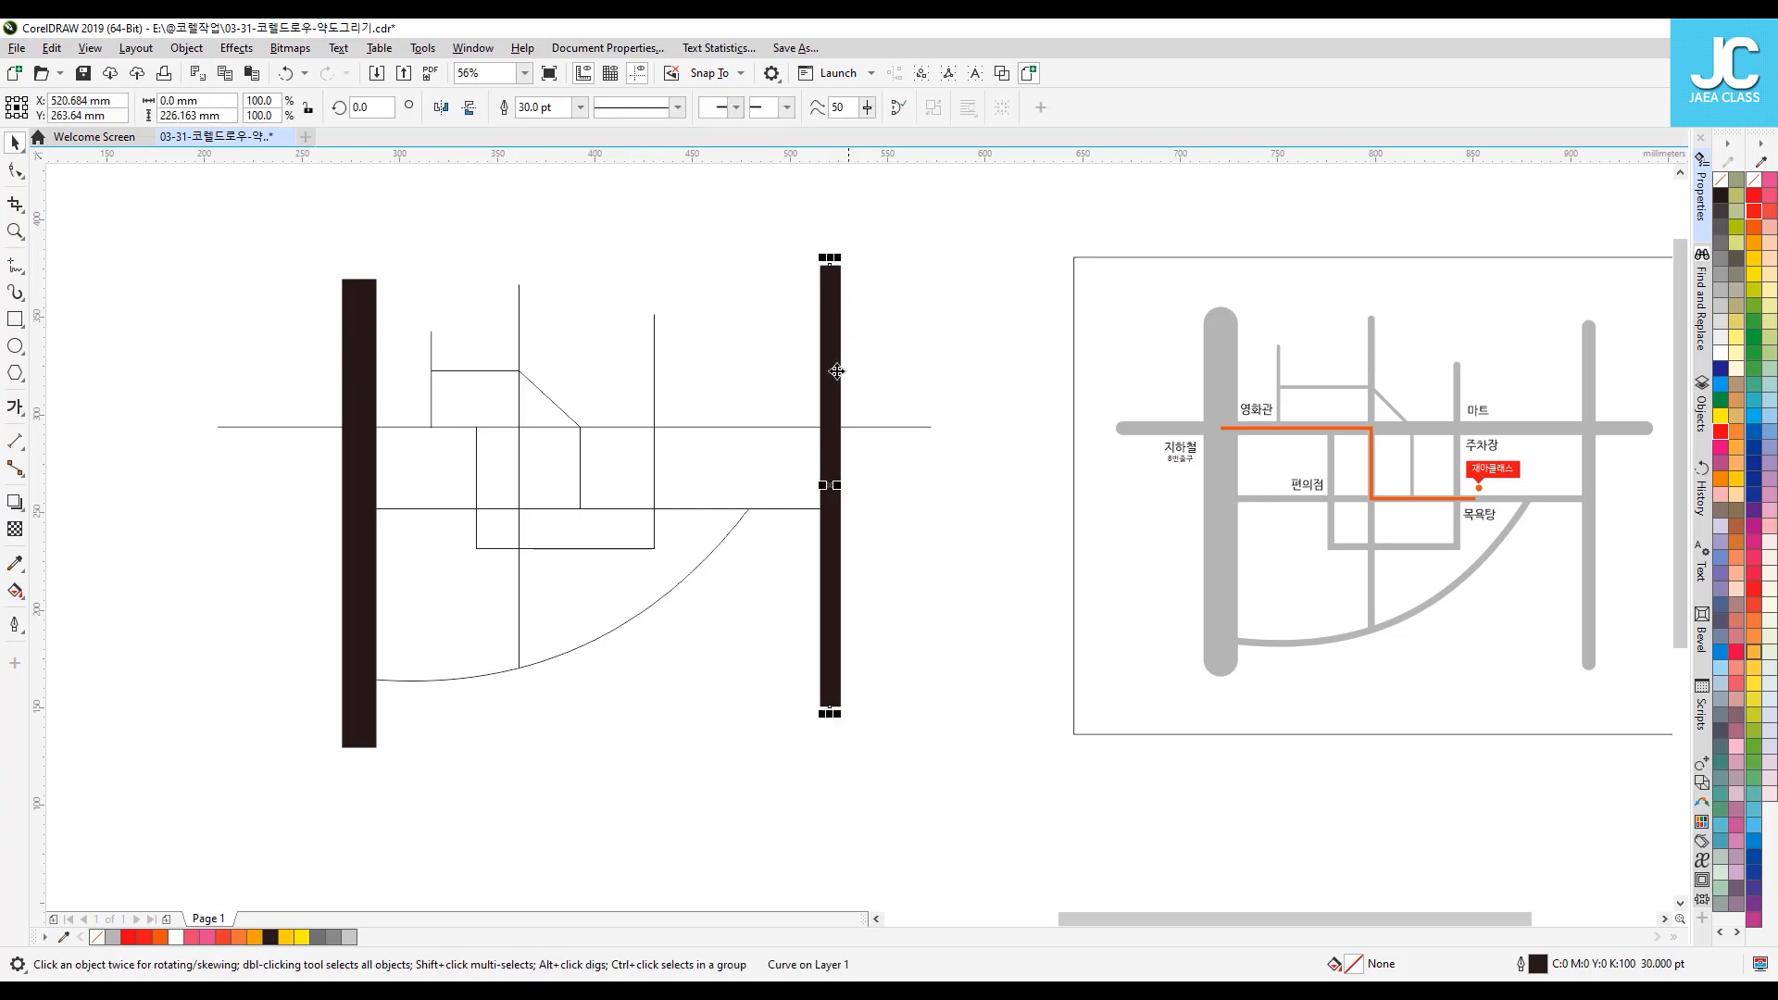
pyautogui.click(891, 427)
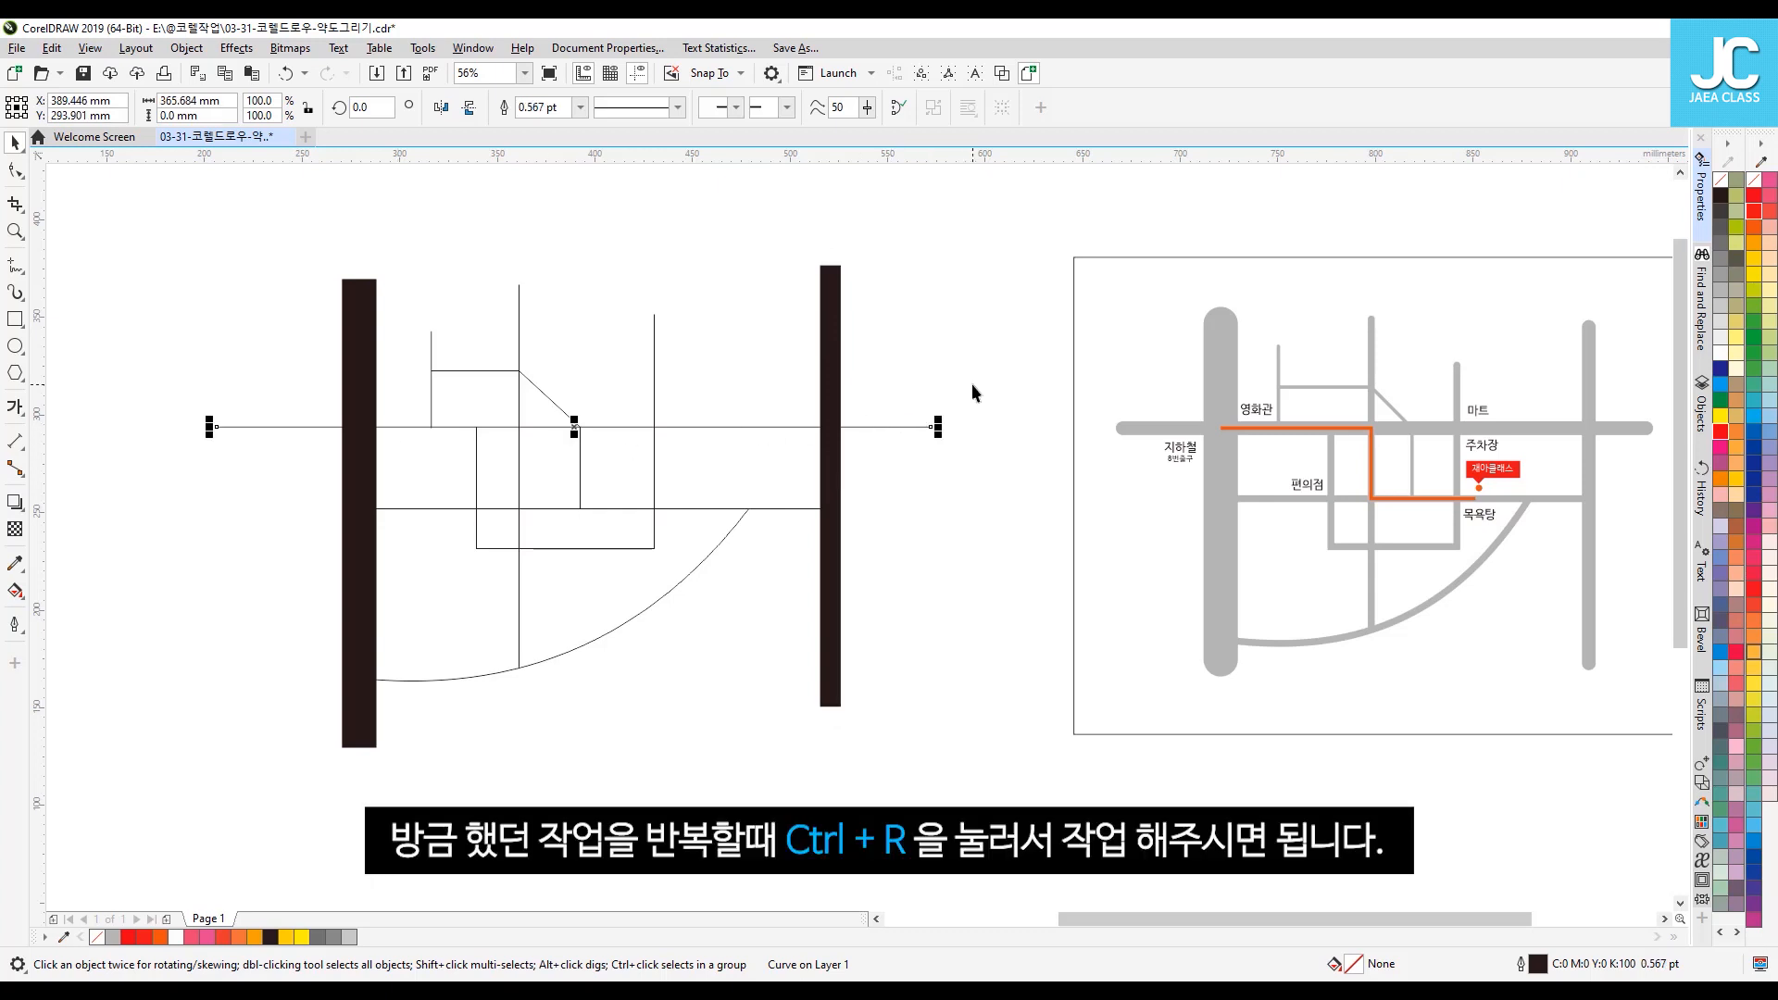
pyautogui.hotkey('ctrl', 'r')
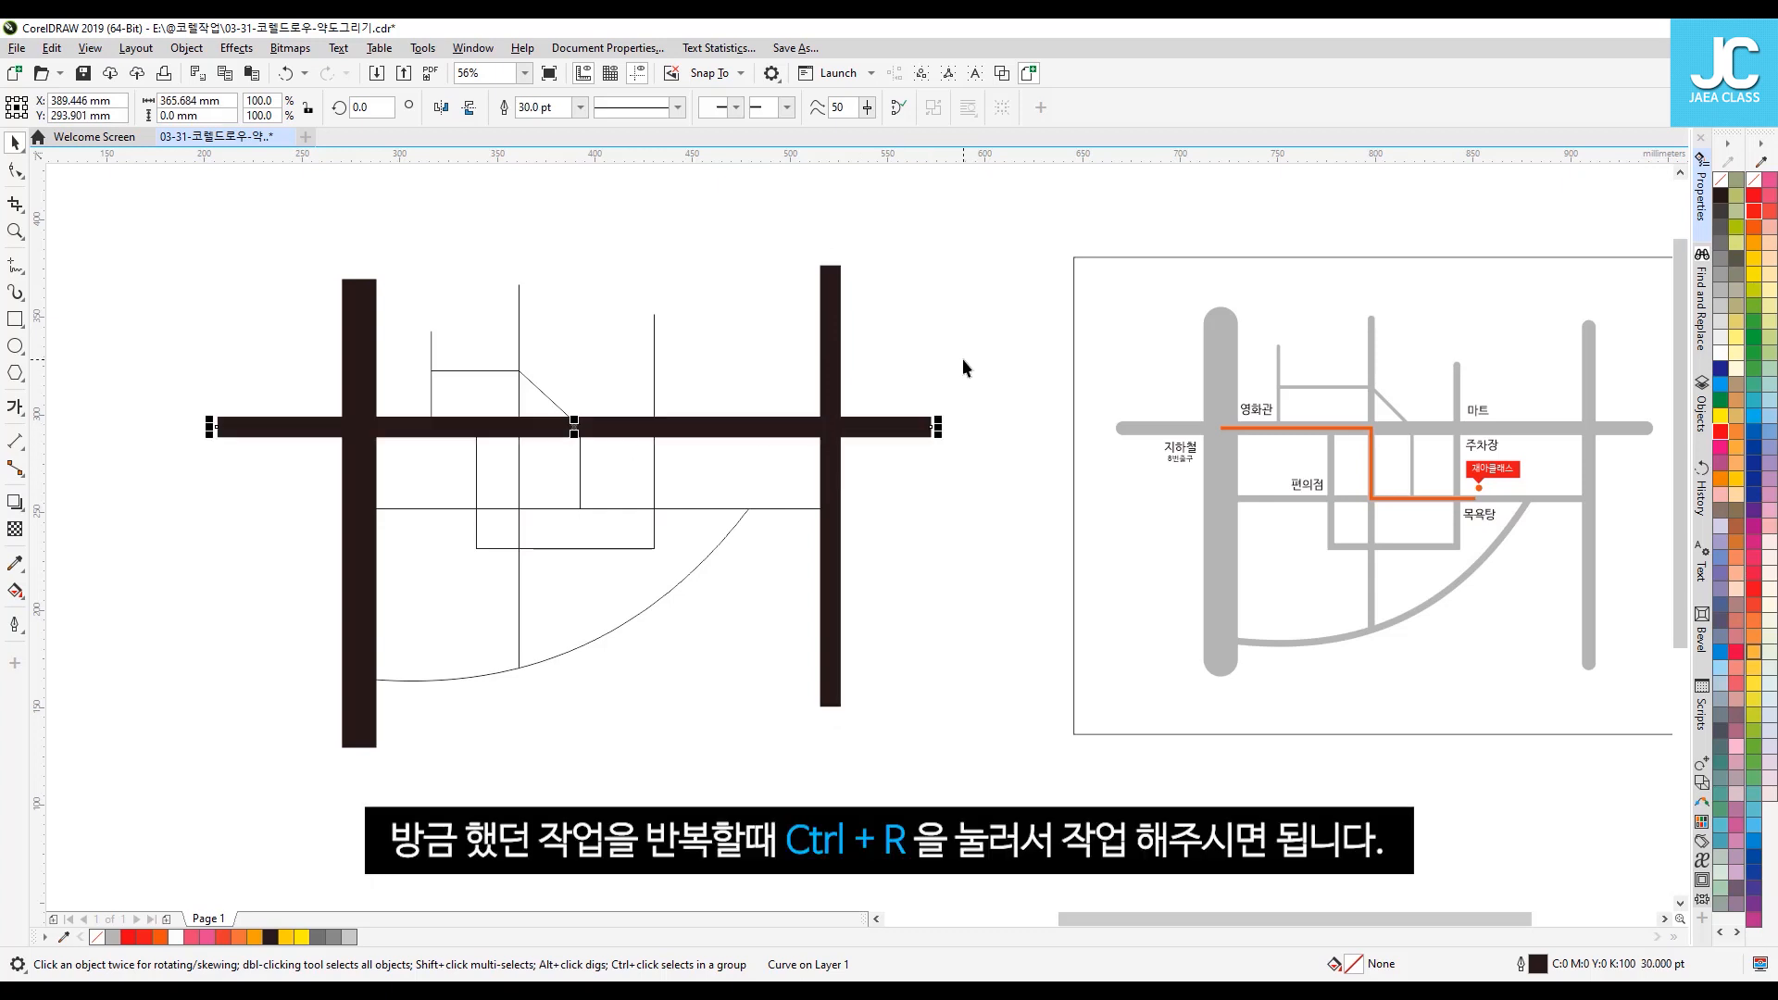
pyautogui.click(963, 361)
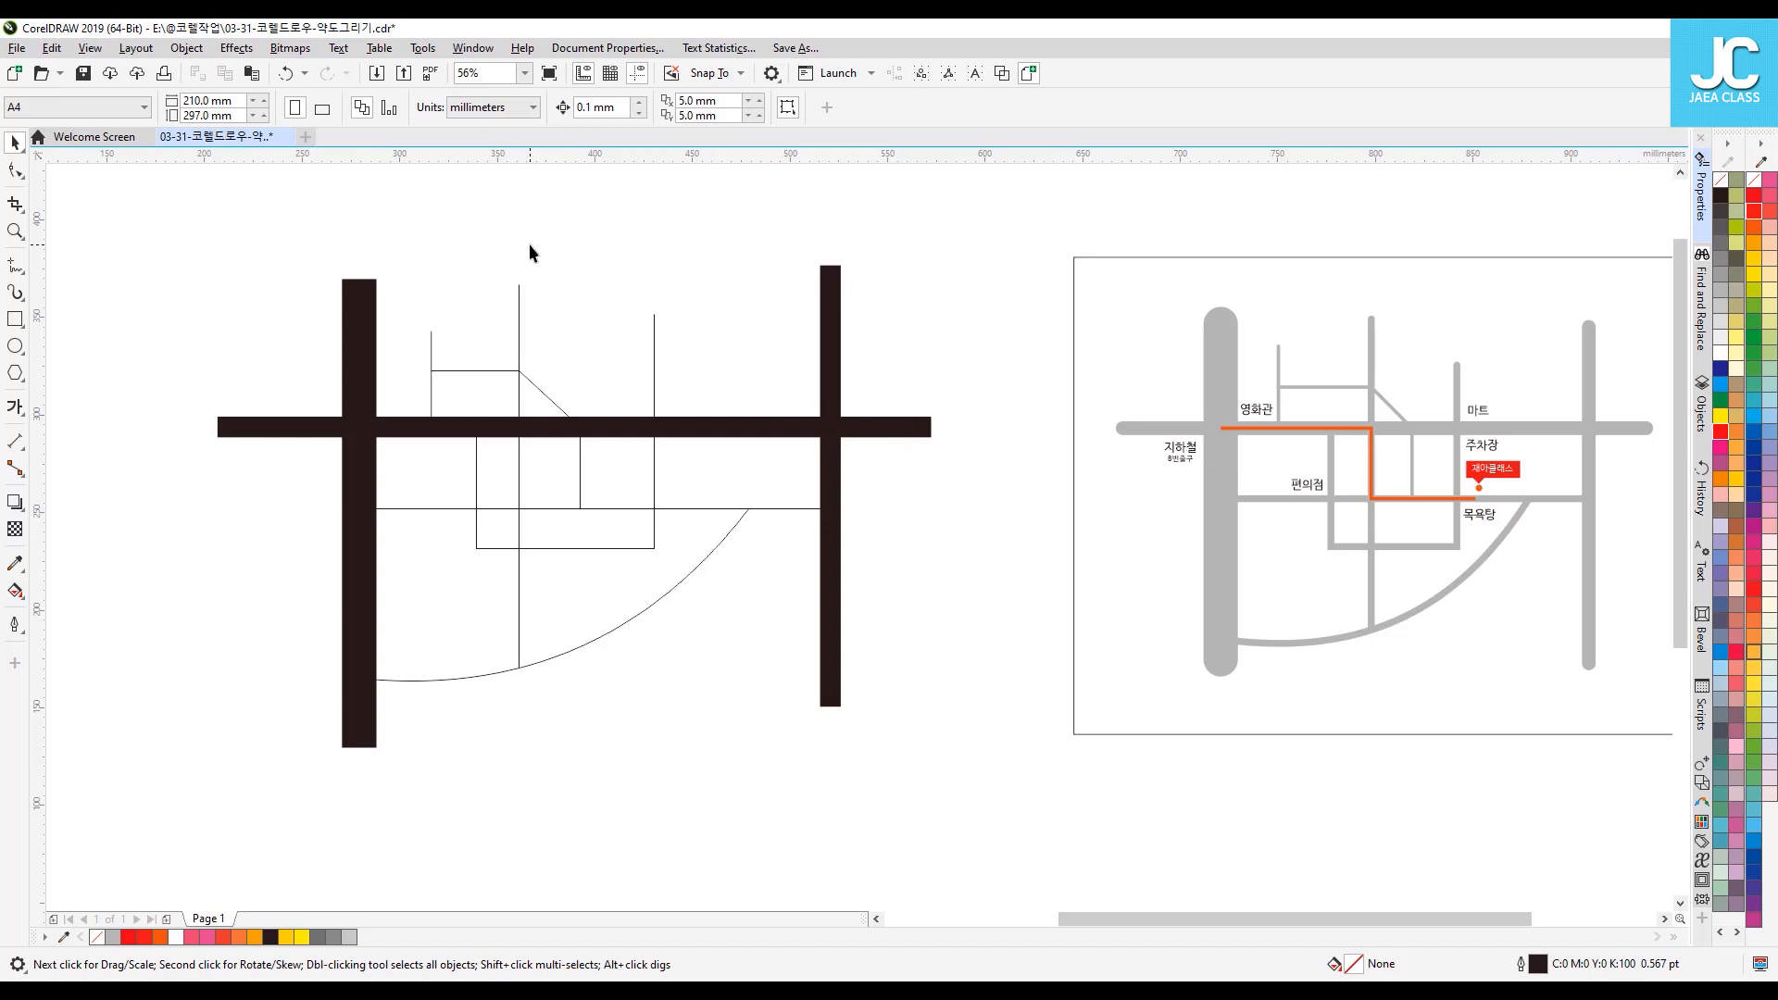
pyautogui.click(519, 313)
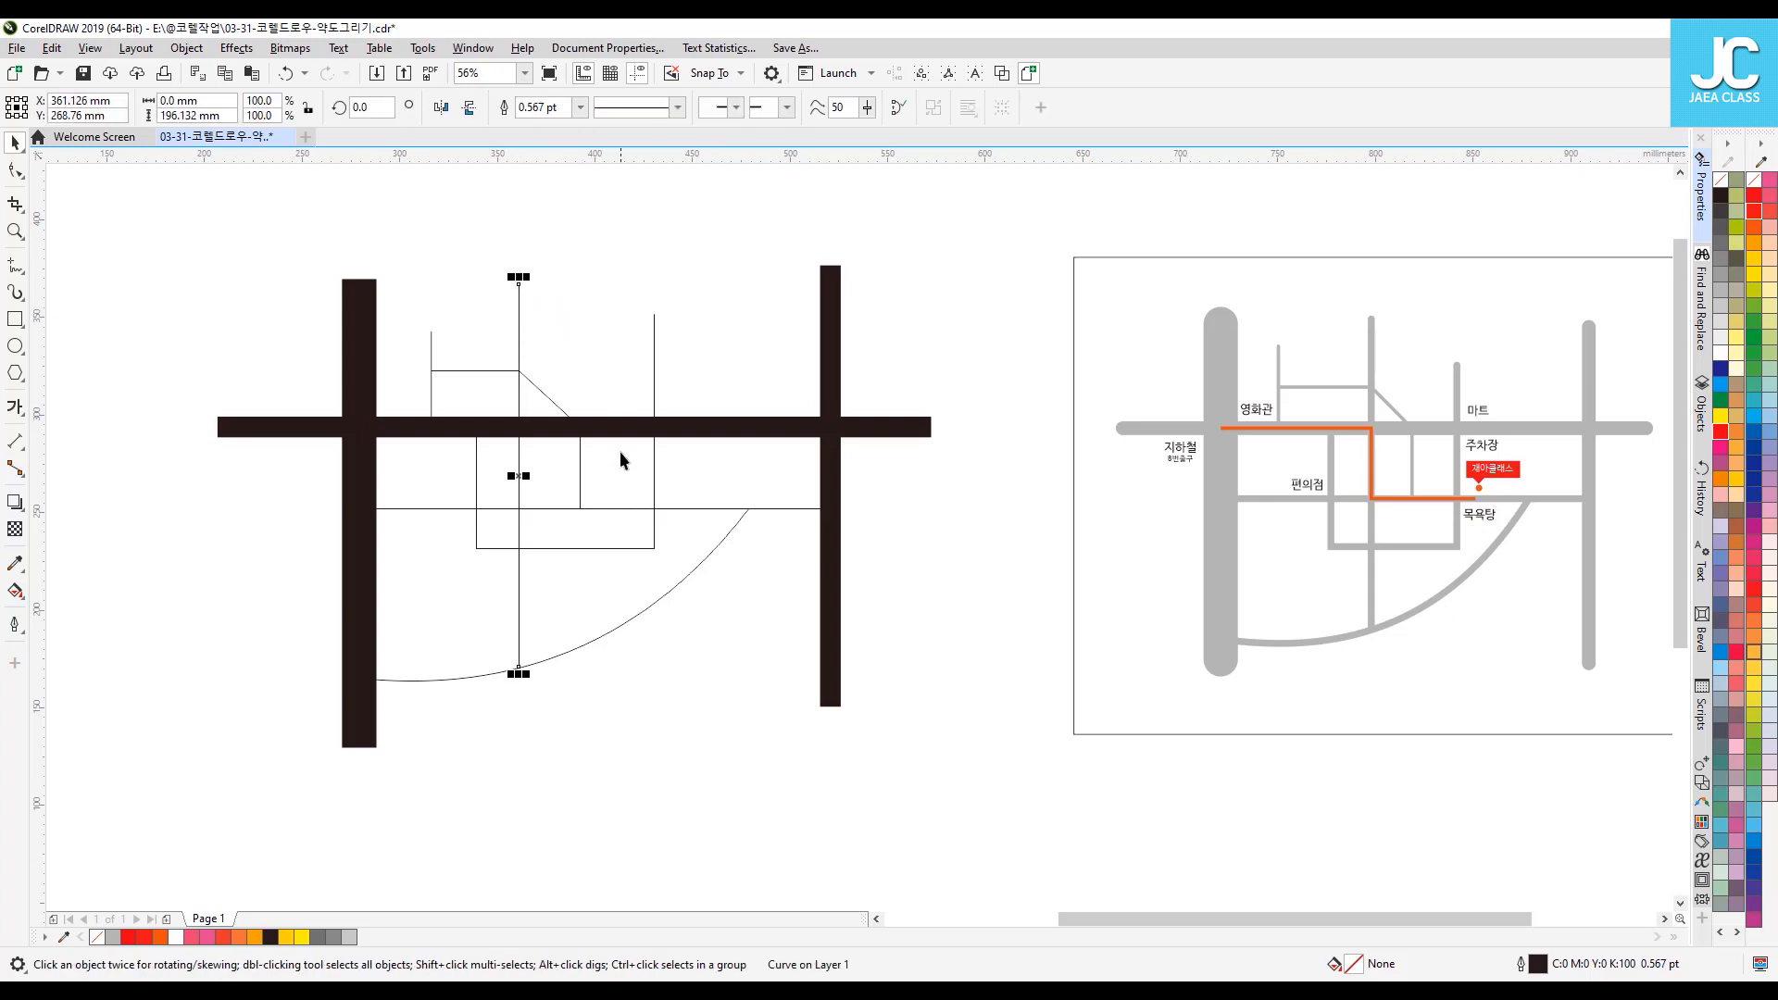
pyautogui.keyDown('shift'); pyautogui.click(773, 508); pyautogui.keyUp('shift')
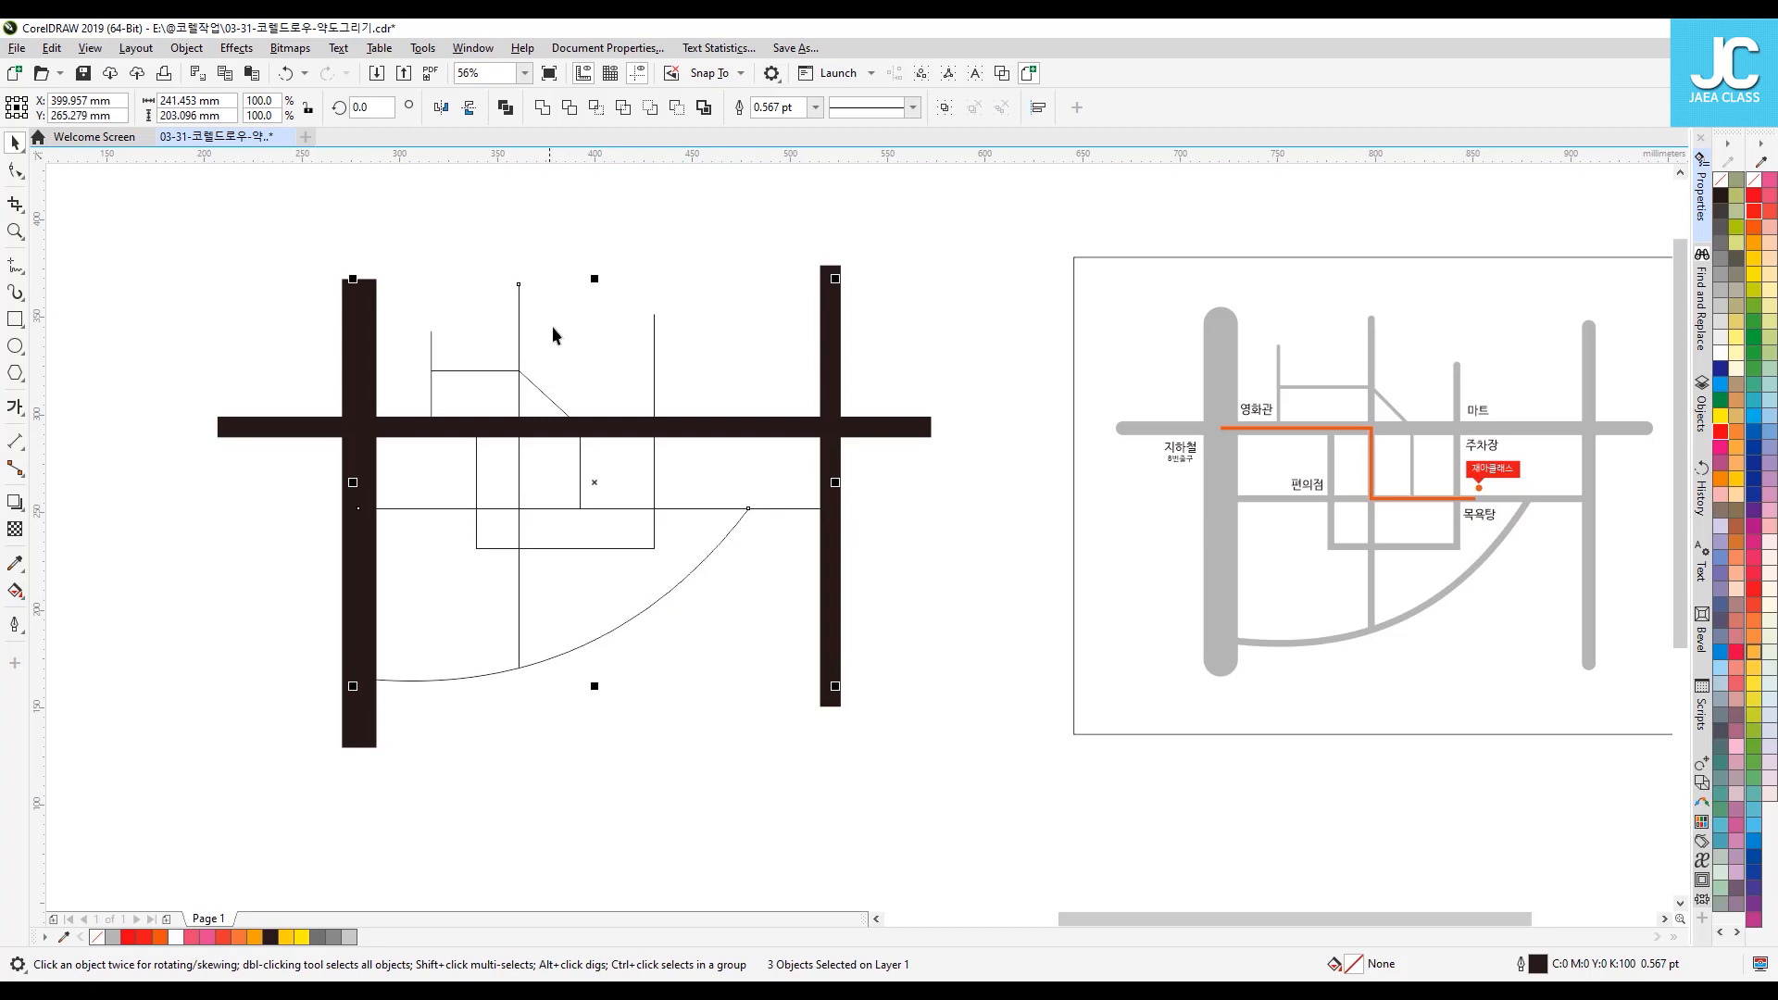
pyautogui.click(528, 281)
pyautogui.click(518, 293)
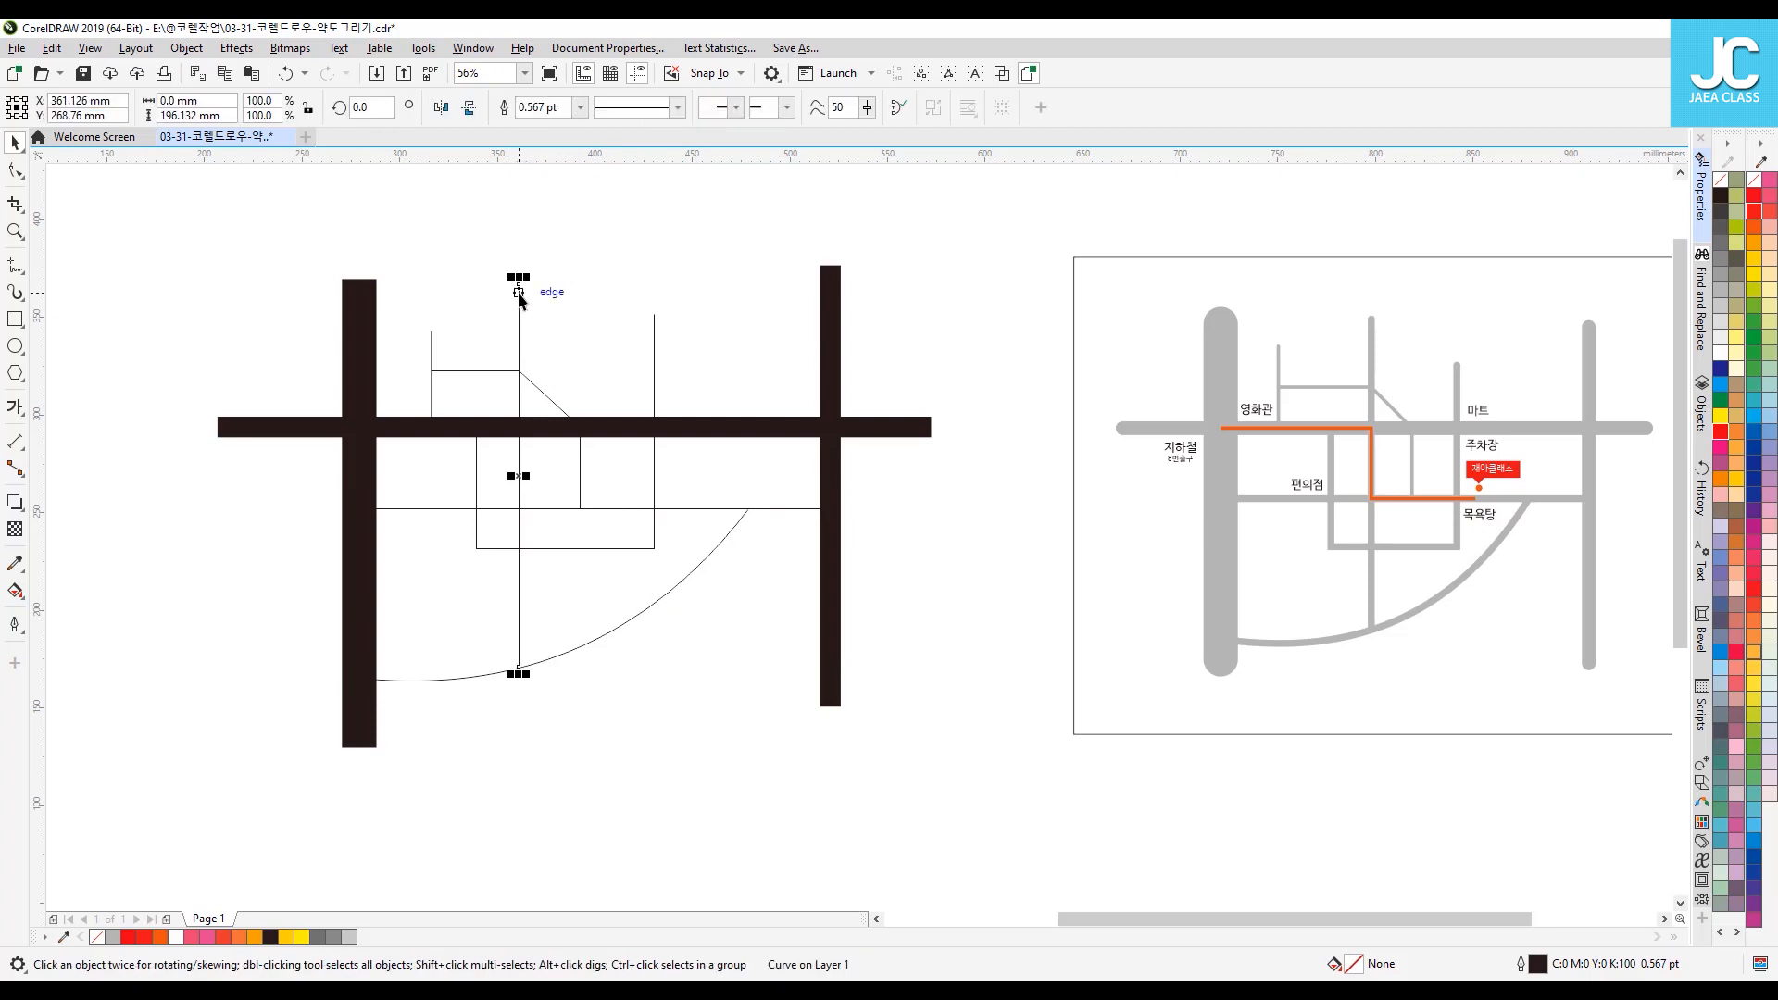
pyautogui.click(741, 593)
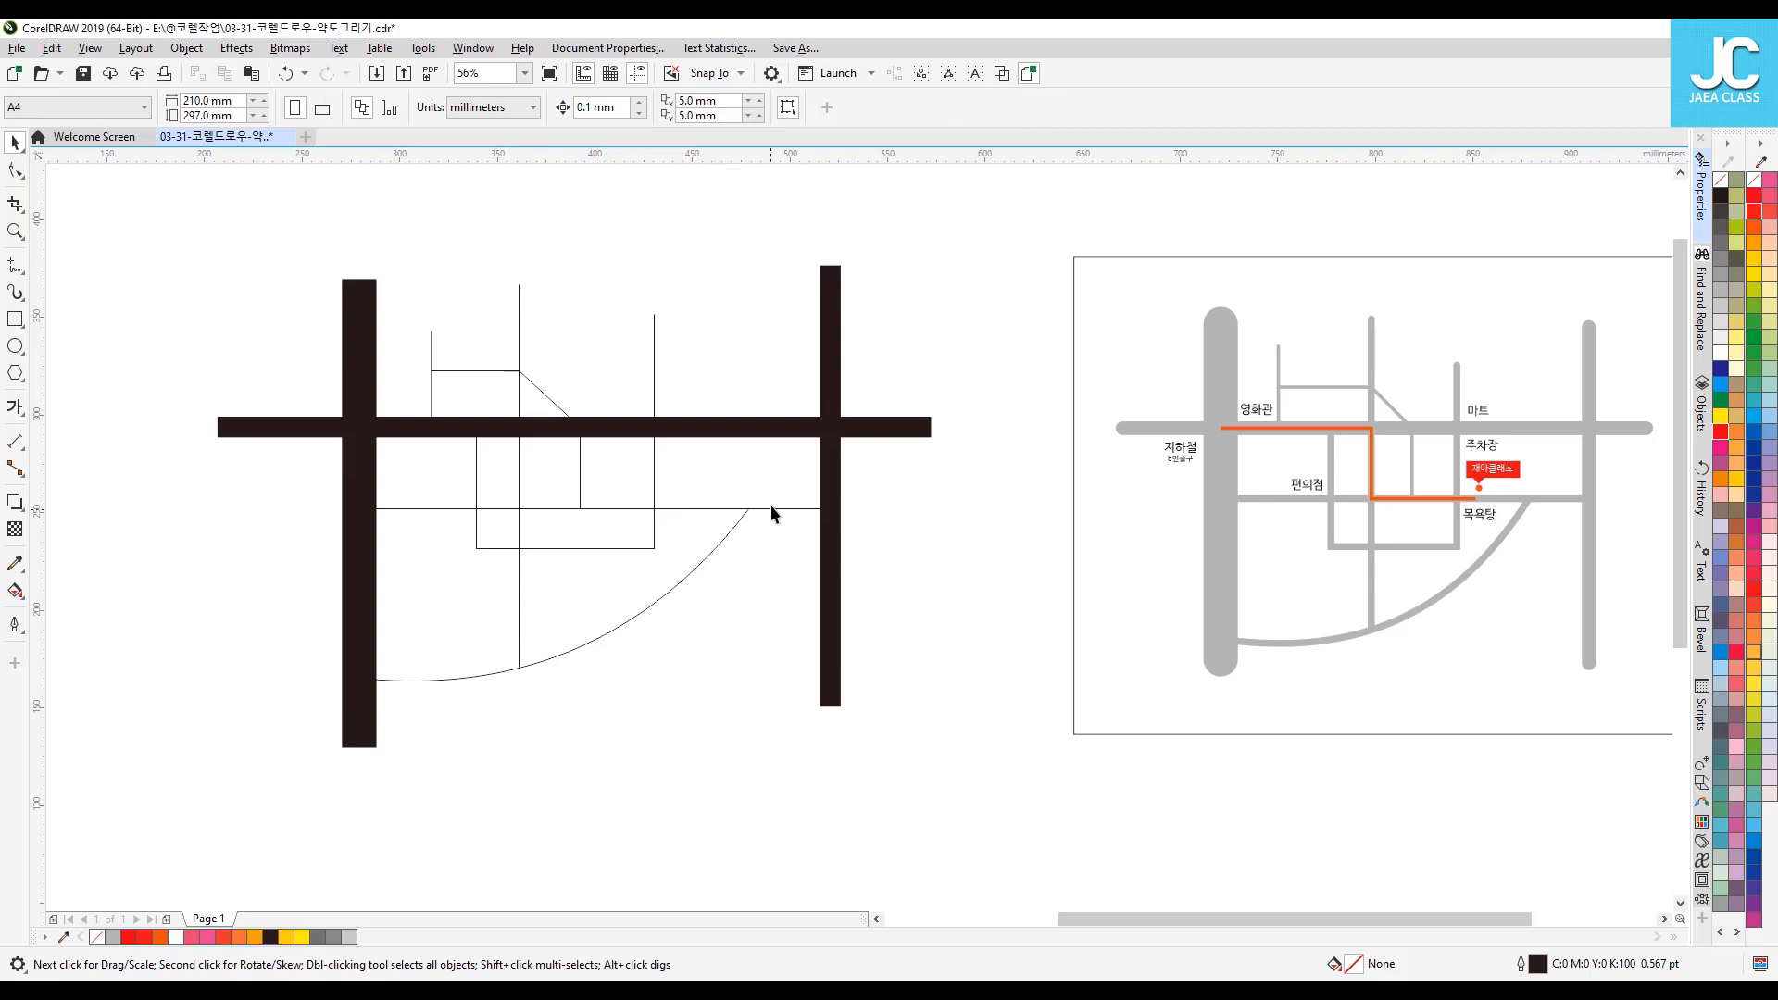
pyautogui.click(771, 509)
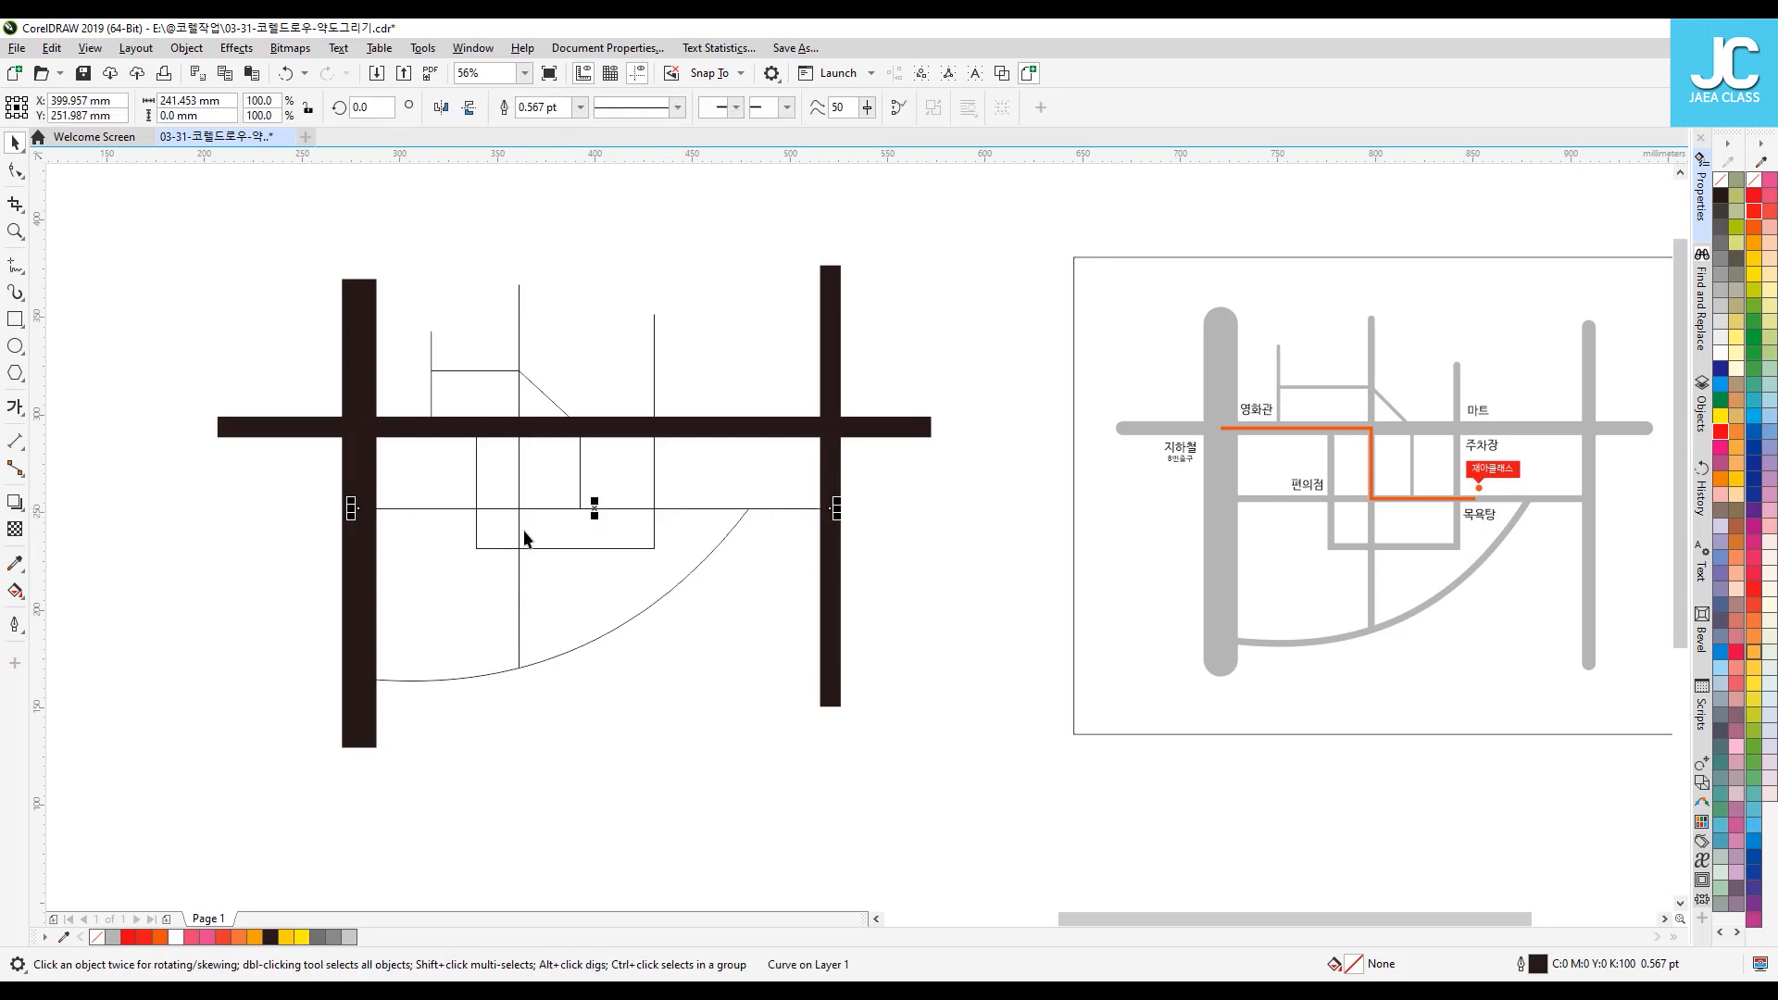
pyautogui.click(682, 636)
pyautogui.click(640, 611)
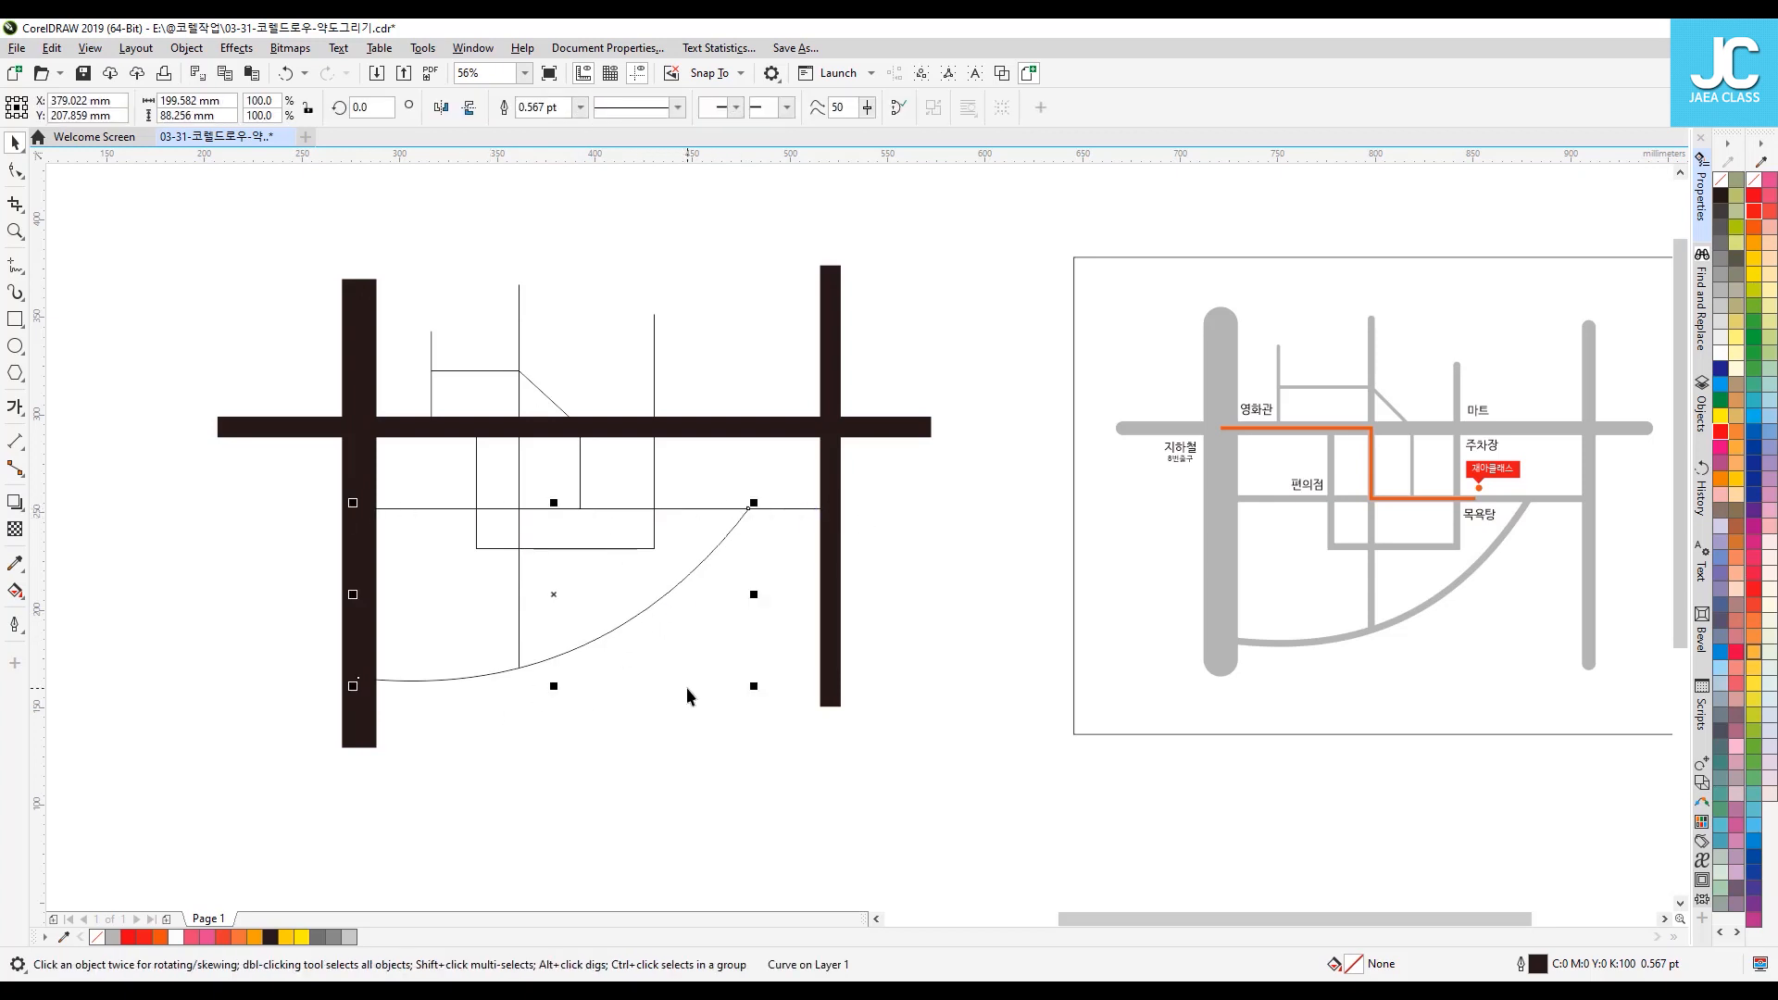
# Step: Set the outline width of the long inner vertical road, the lower horizontal road and the curved road to 20 pt
pyautogui.click(525, 281)
pyautogui.click(518, 297)
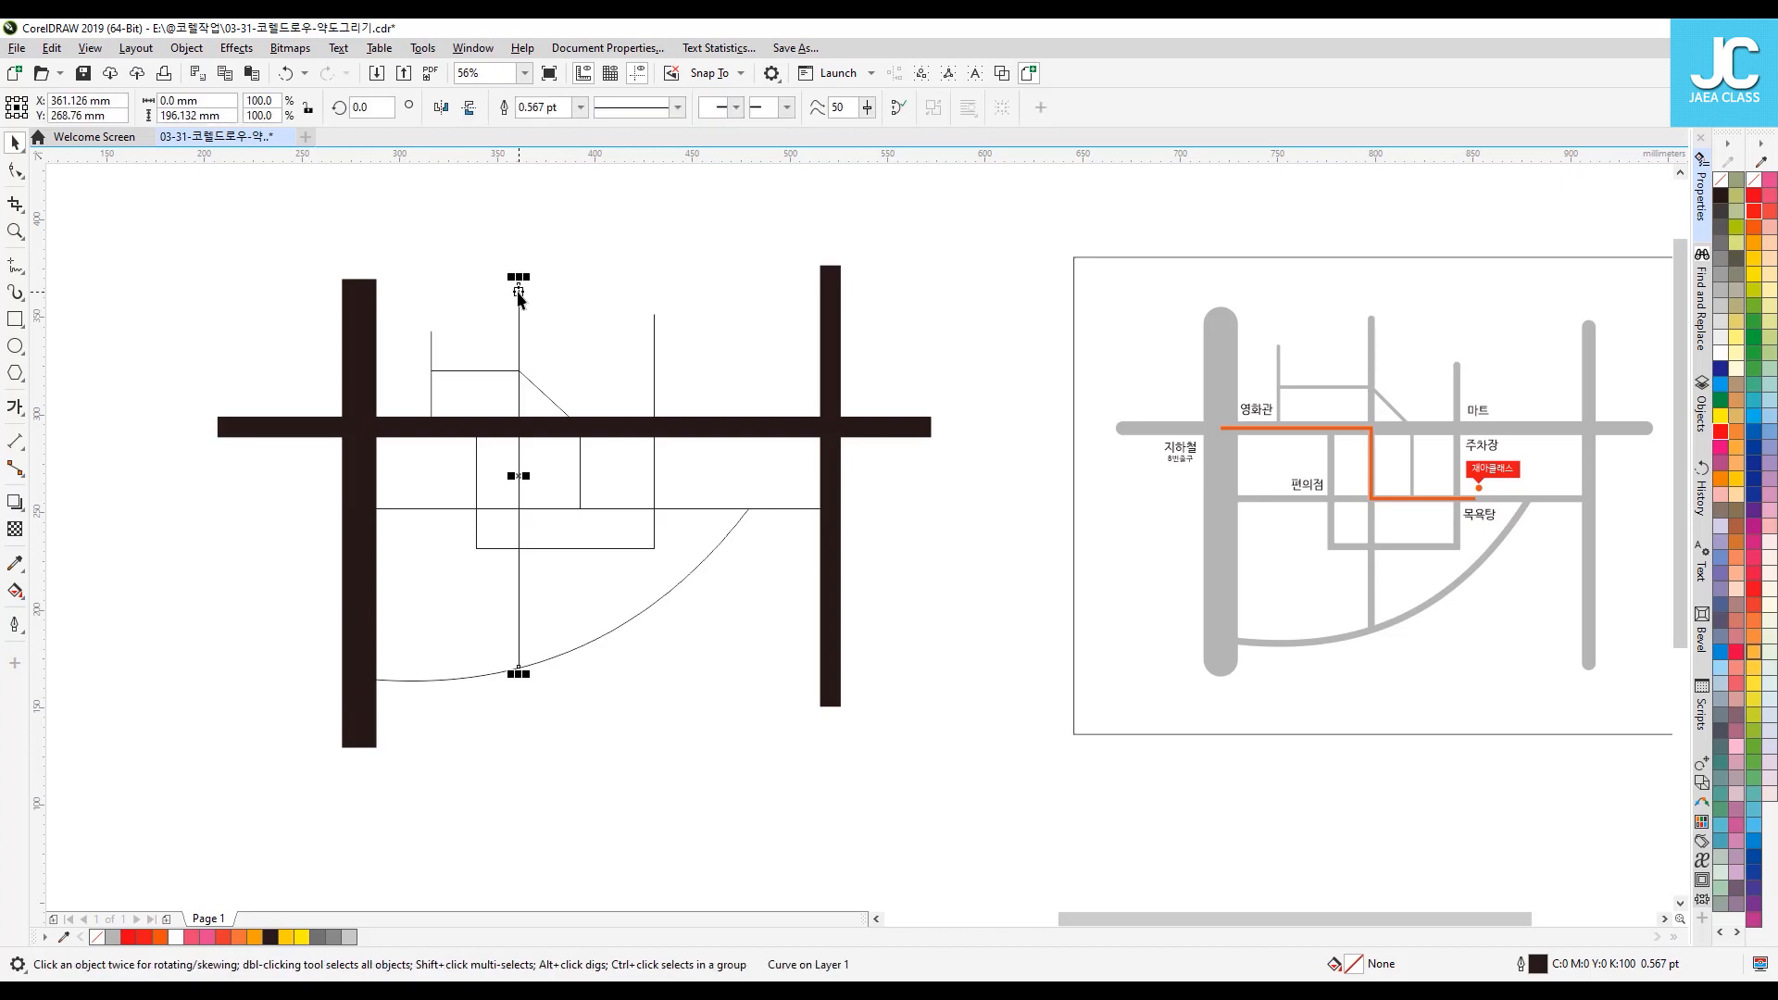
pyautogui.keyDown('shift'); pyautogui.click(774, 507); pyautogui.keyUp('shift')
pyautogui.keyDown('shift'); pyautogui.click(678, 586); pyautogui.keyUp('shift')
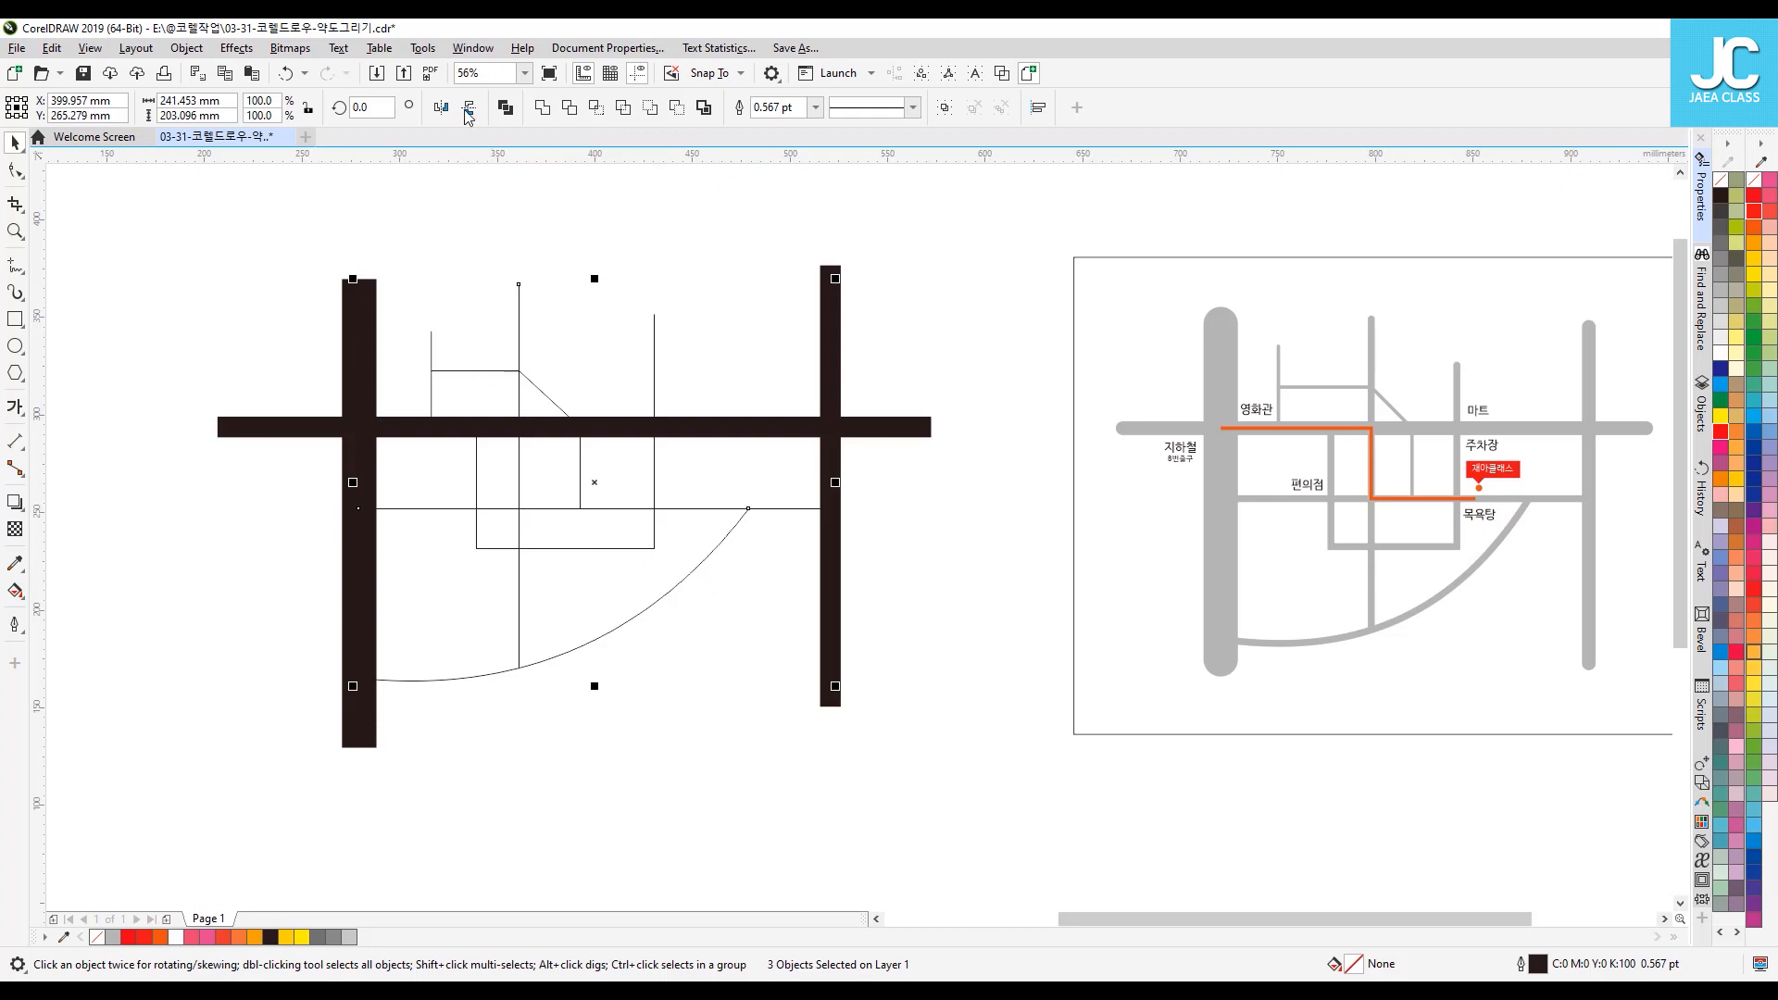
pyautogui.write('20')
pyautogui.press('Return')
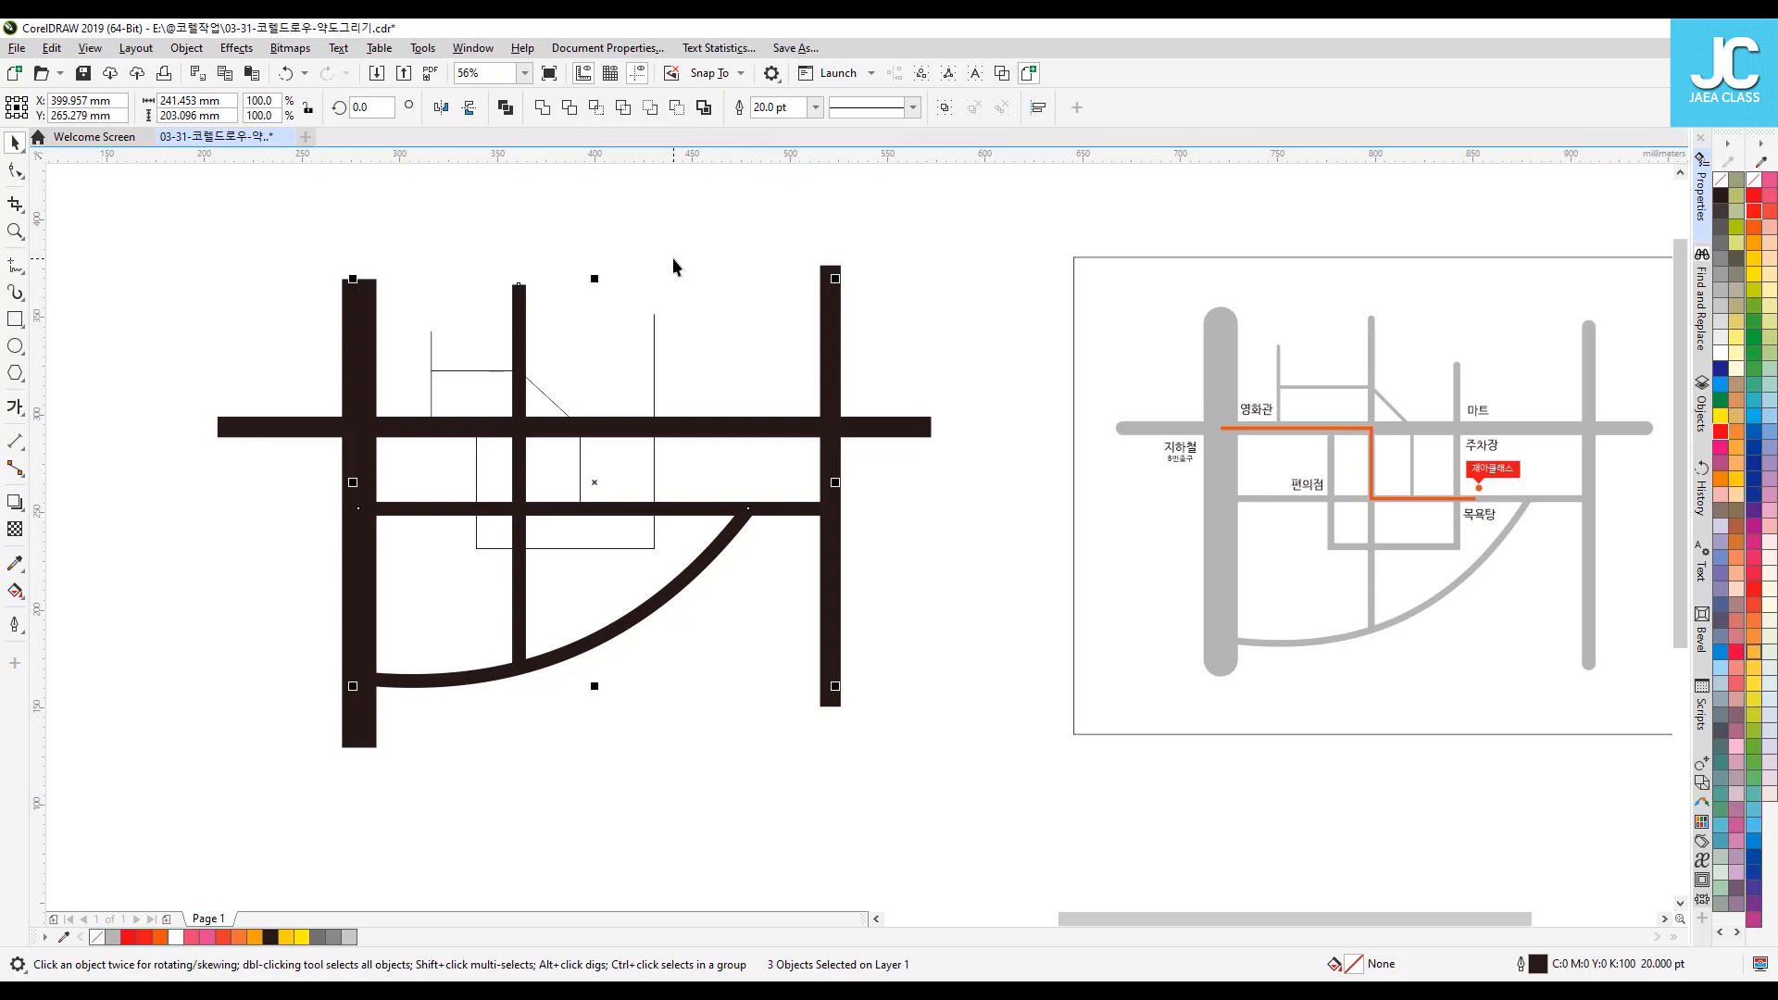
# Step: Set the U-shaped road's outline width to 10 pt
pyautogui.click(655, 334)
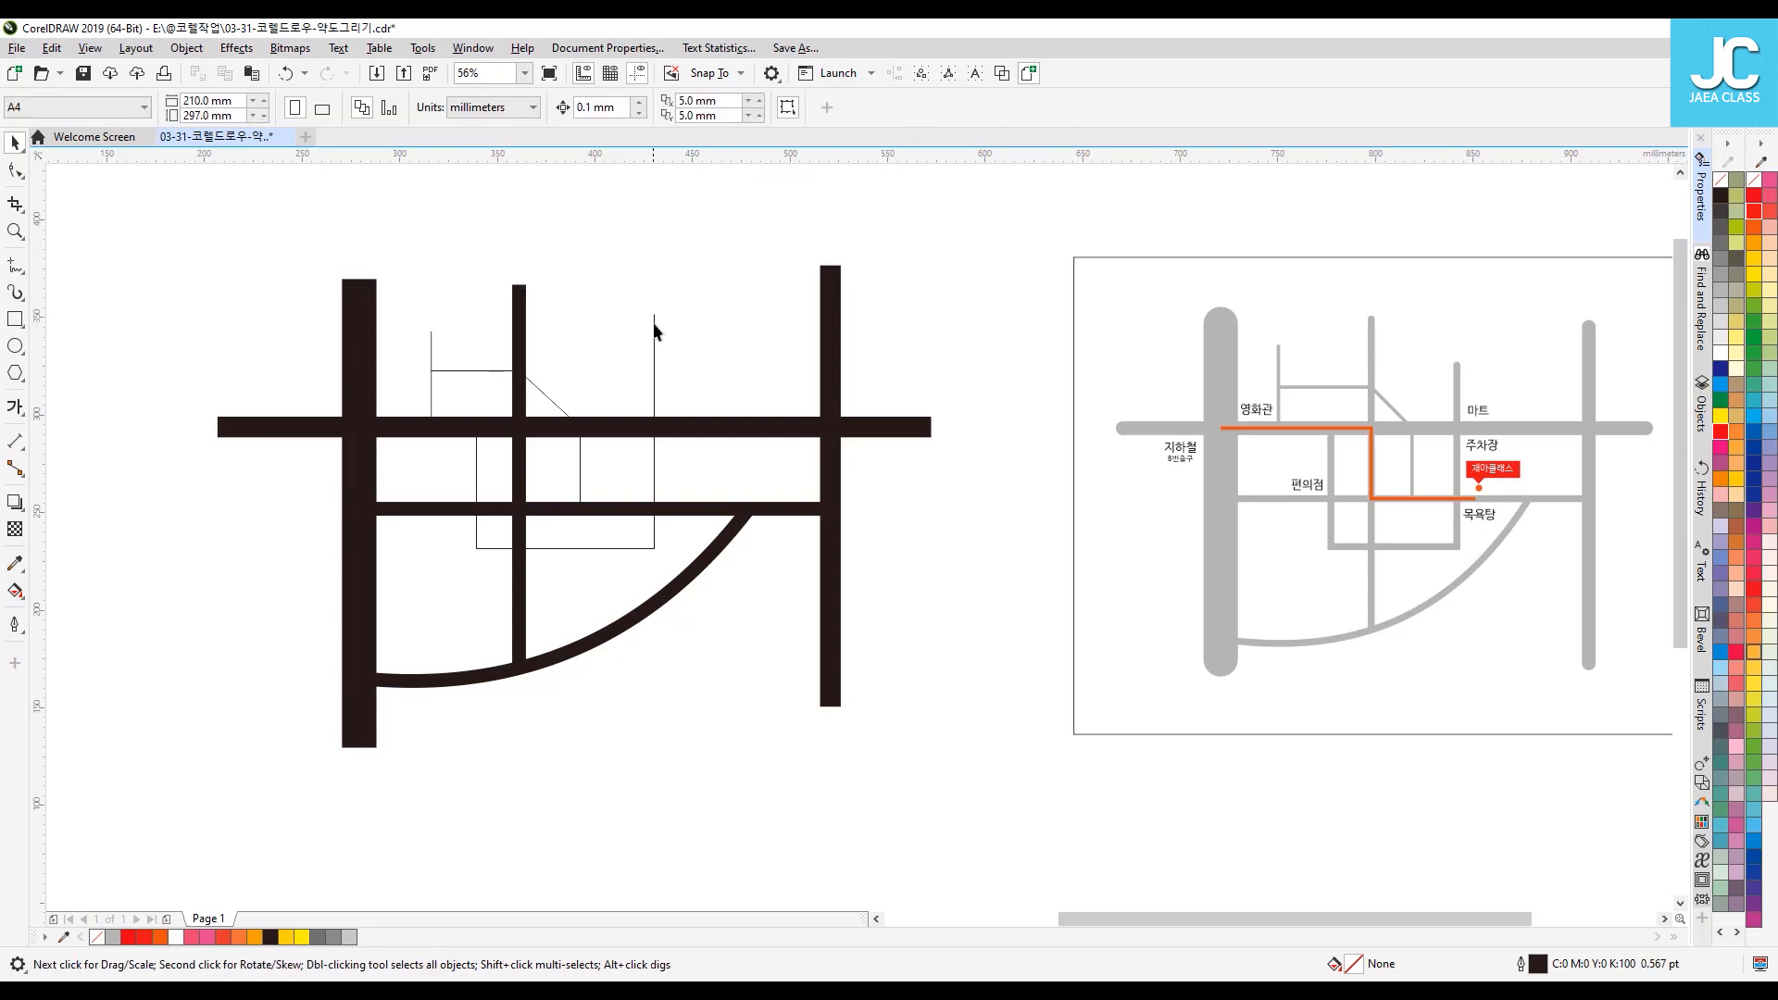
pyautogui.click(564, 109)
pyautogui.write('10')
pyautogui.press('Return')
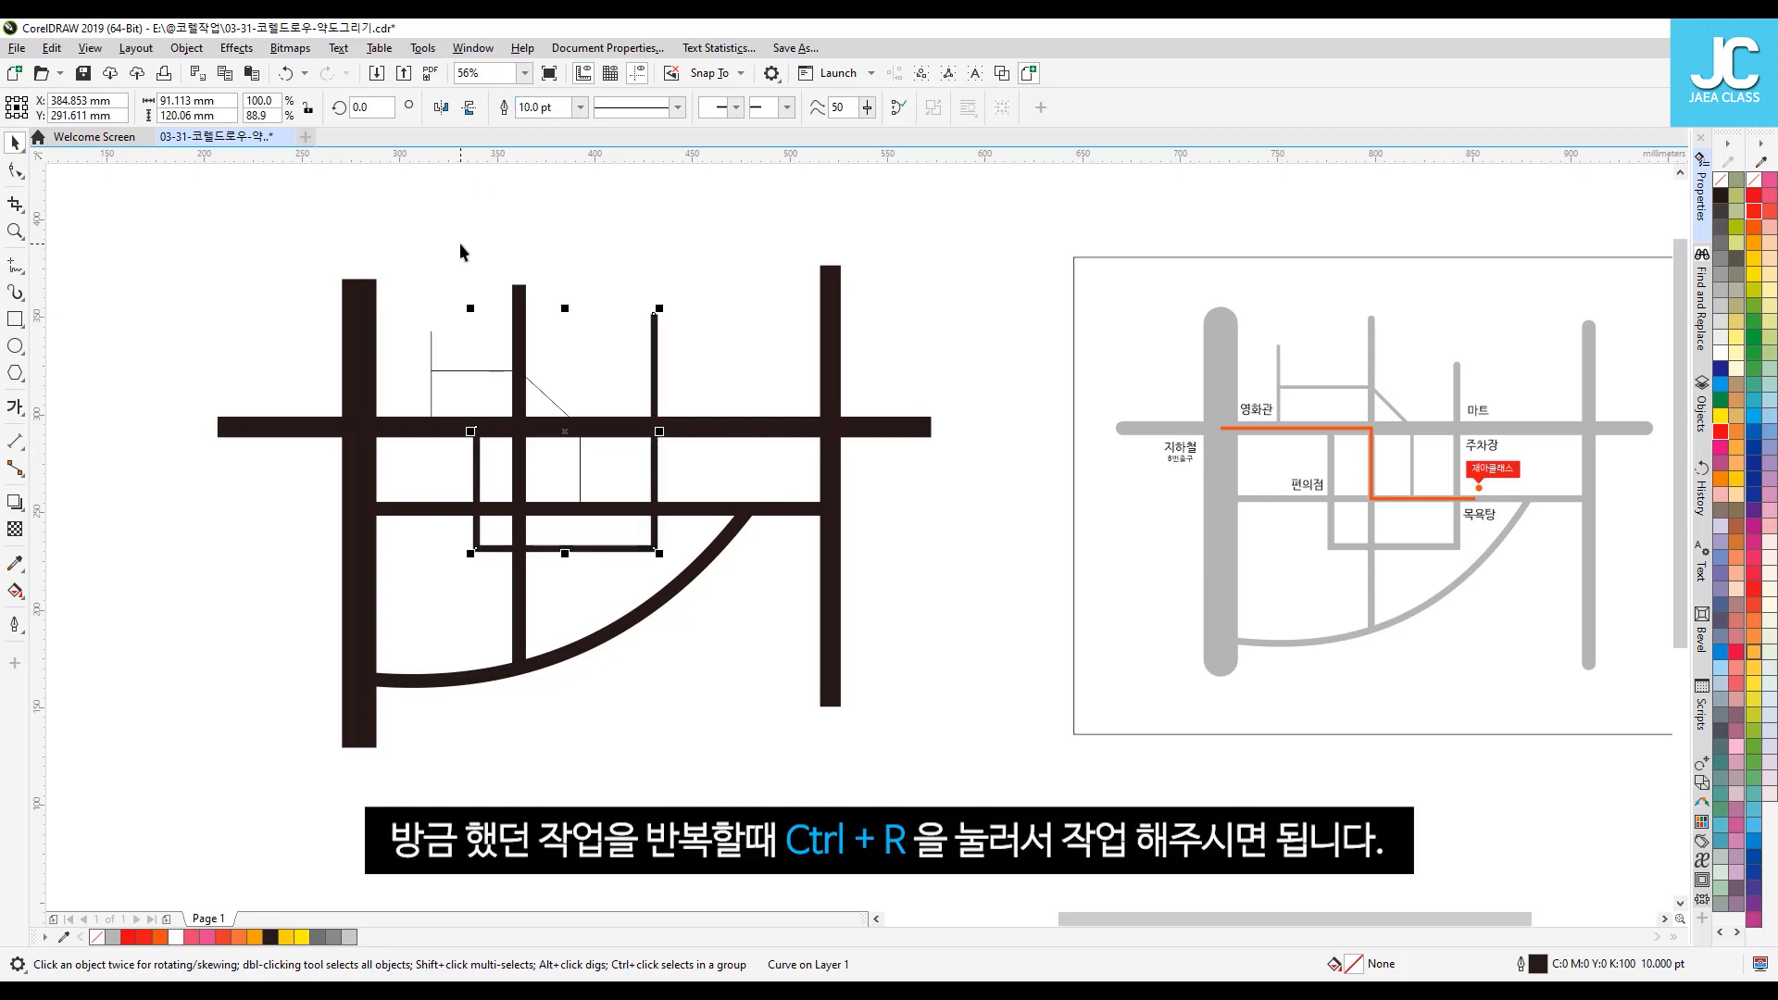
# Step: Repeat the 10 pt outline width setting on the short upper vertical road and the bent road beside it
pyautogui.click(459, 242)
pyautogui.click(432, 342)
pyautogui.hotkey('ctrl', 'r')
pyautogui.click(481, 368)
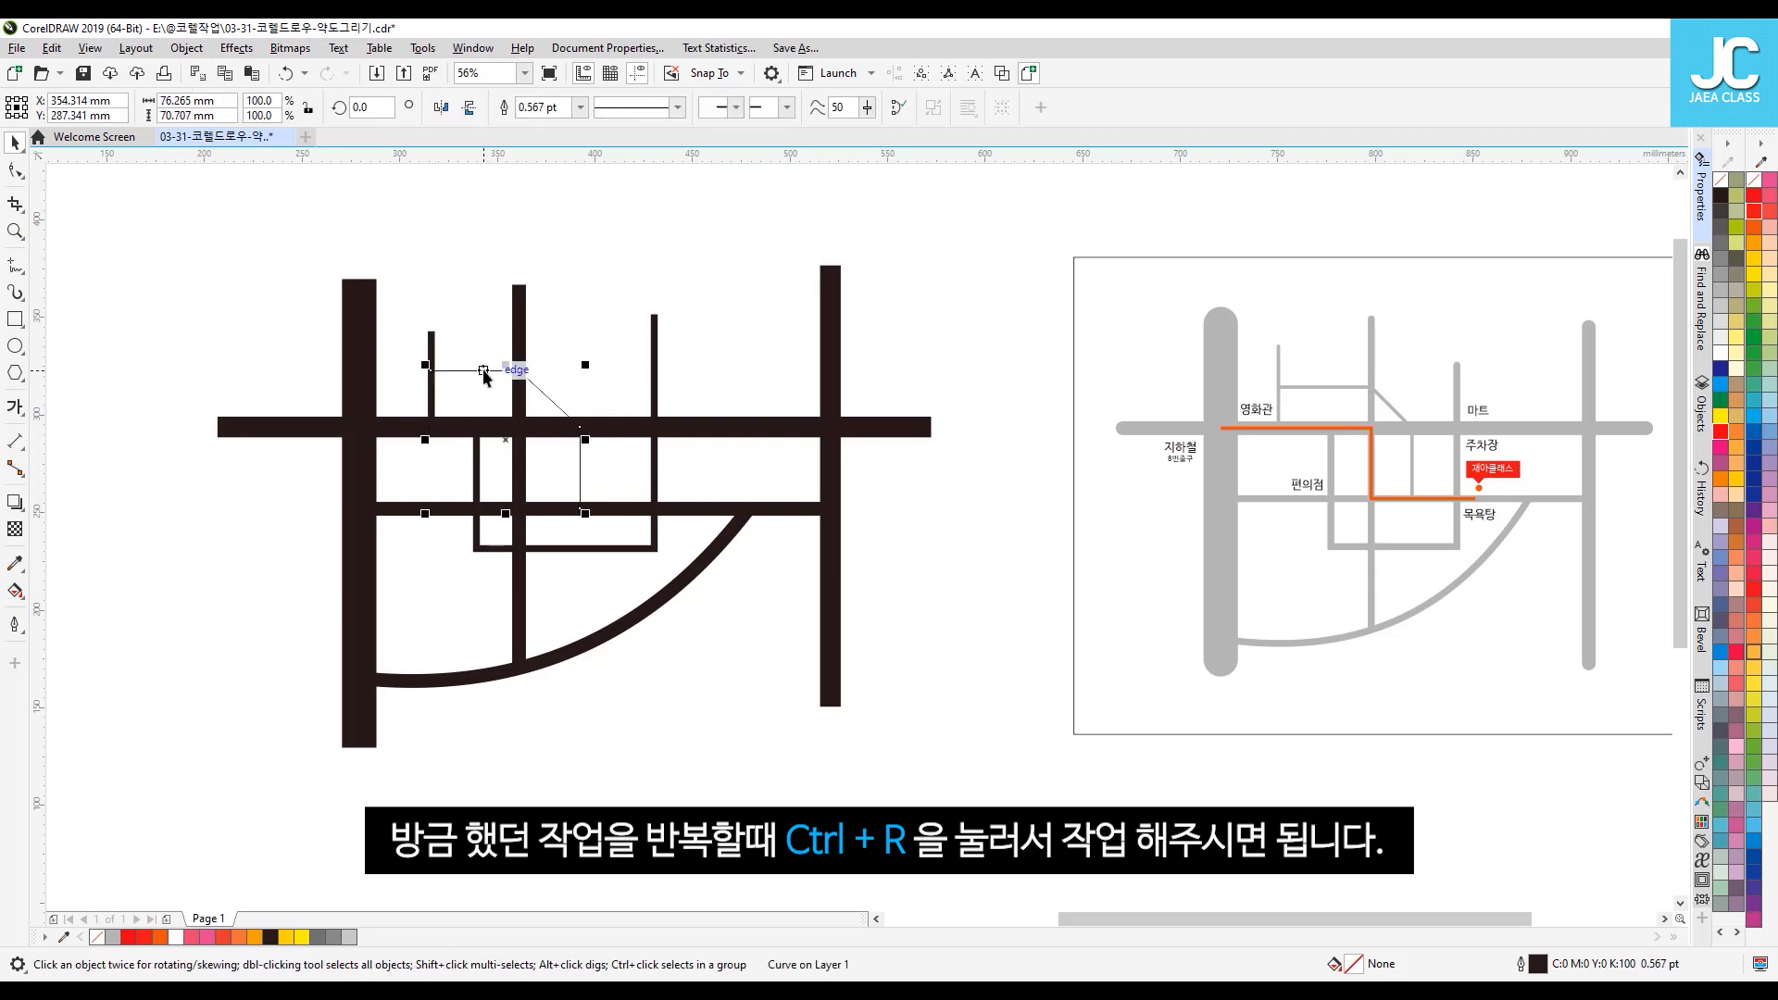
pyautogui.hotkey('ctrl', 'r')
pyautogui.click(477, 285)
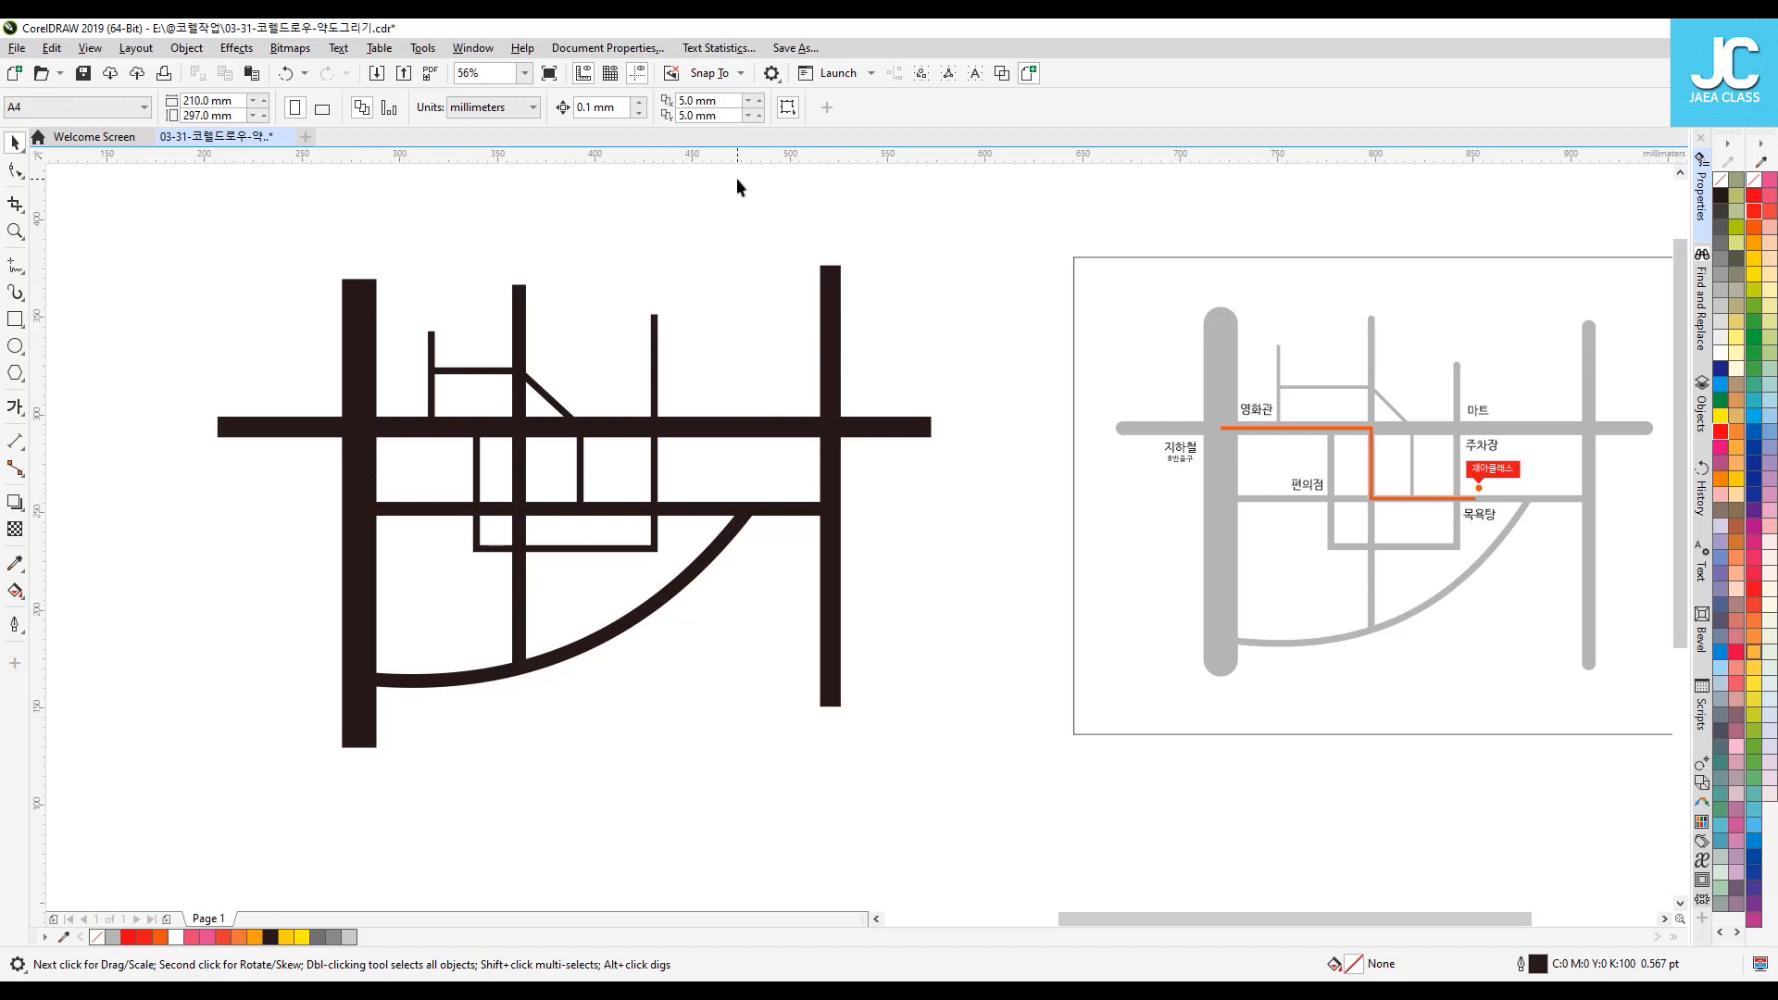
# Step: Check the road centrelines in wireframe view and return to the normal view with full outlines
pyautogui.click(1004, 82)
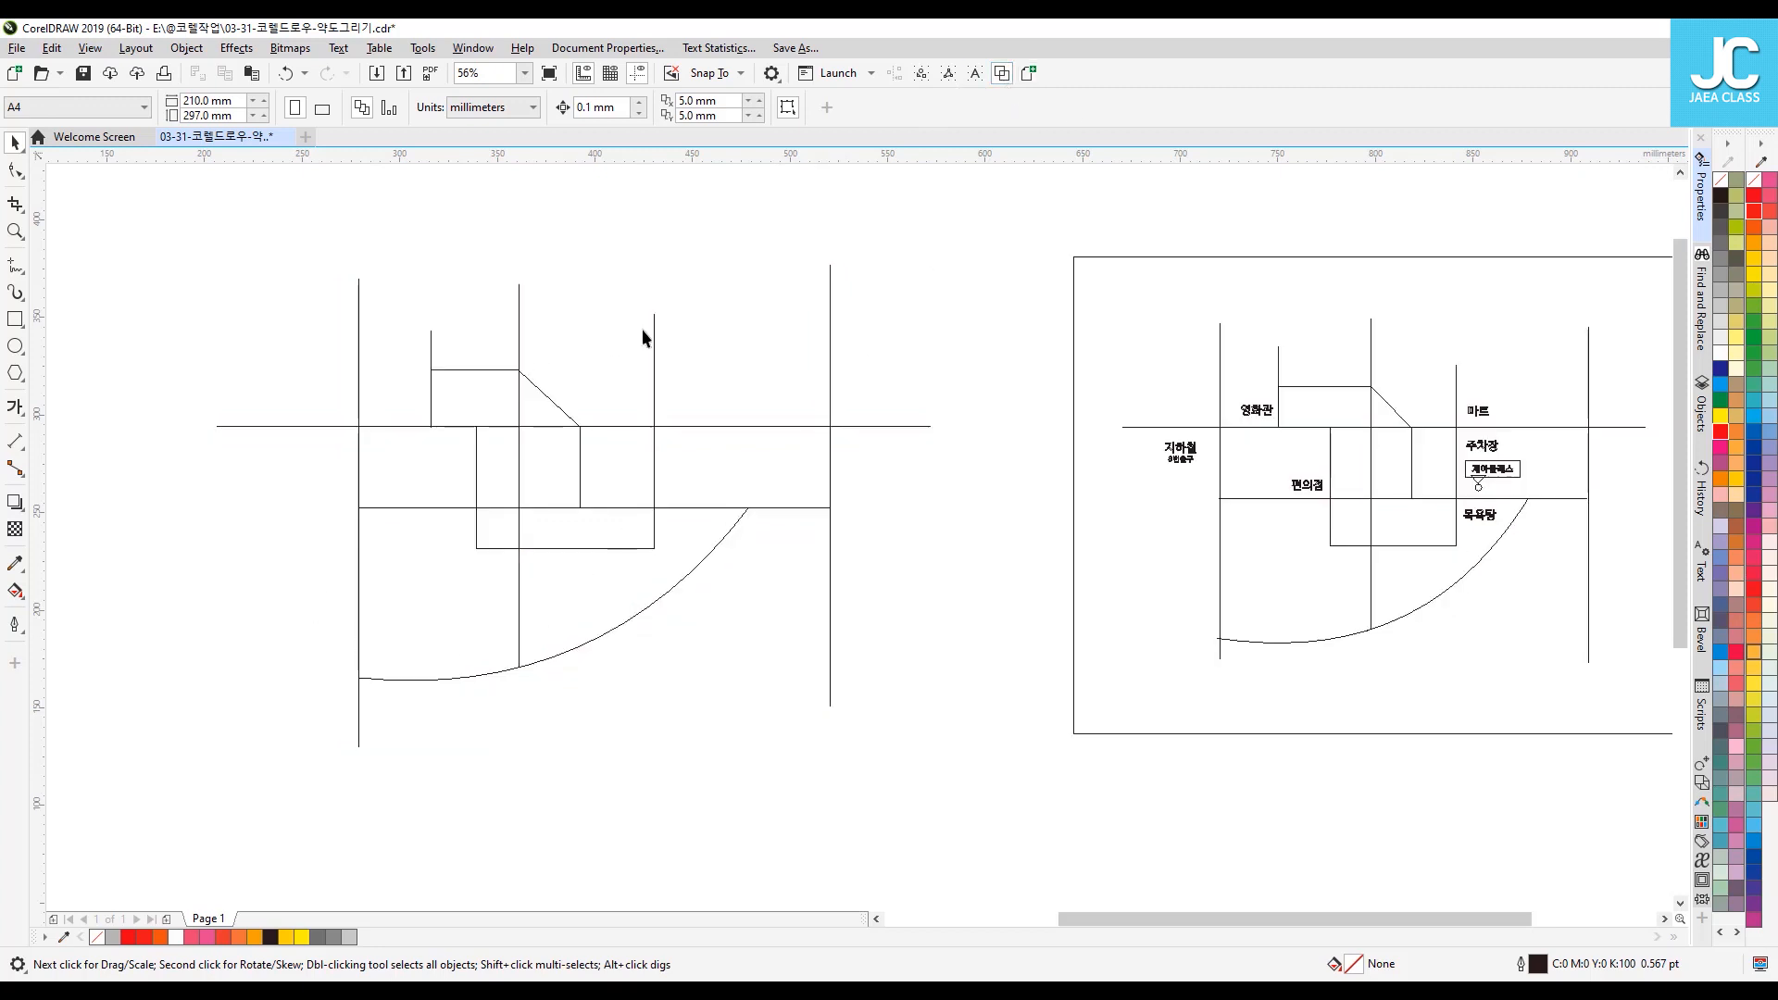
pyautogui.hotkey('shift', 'F9')
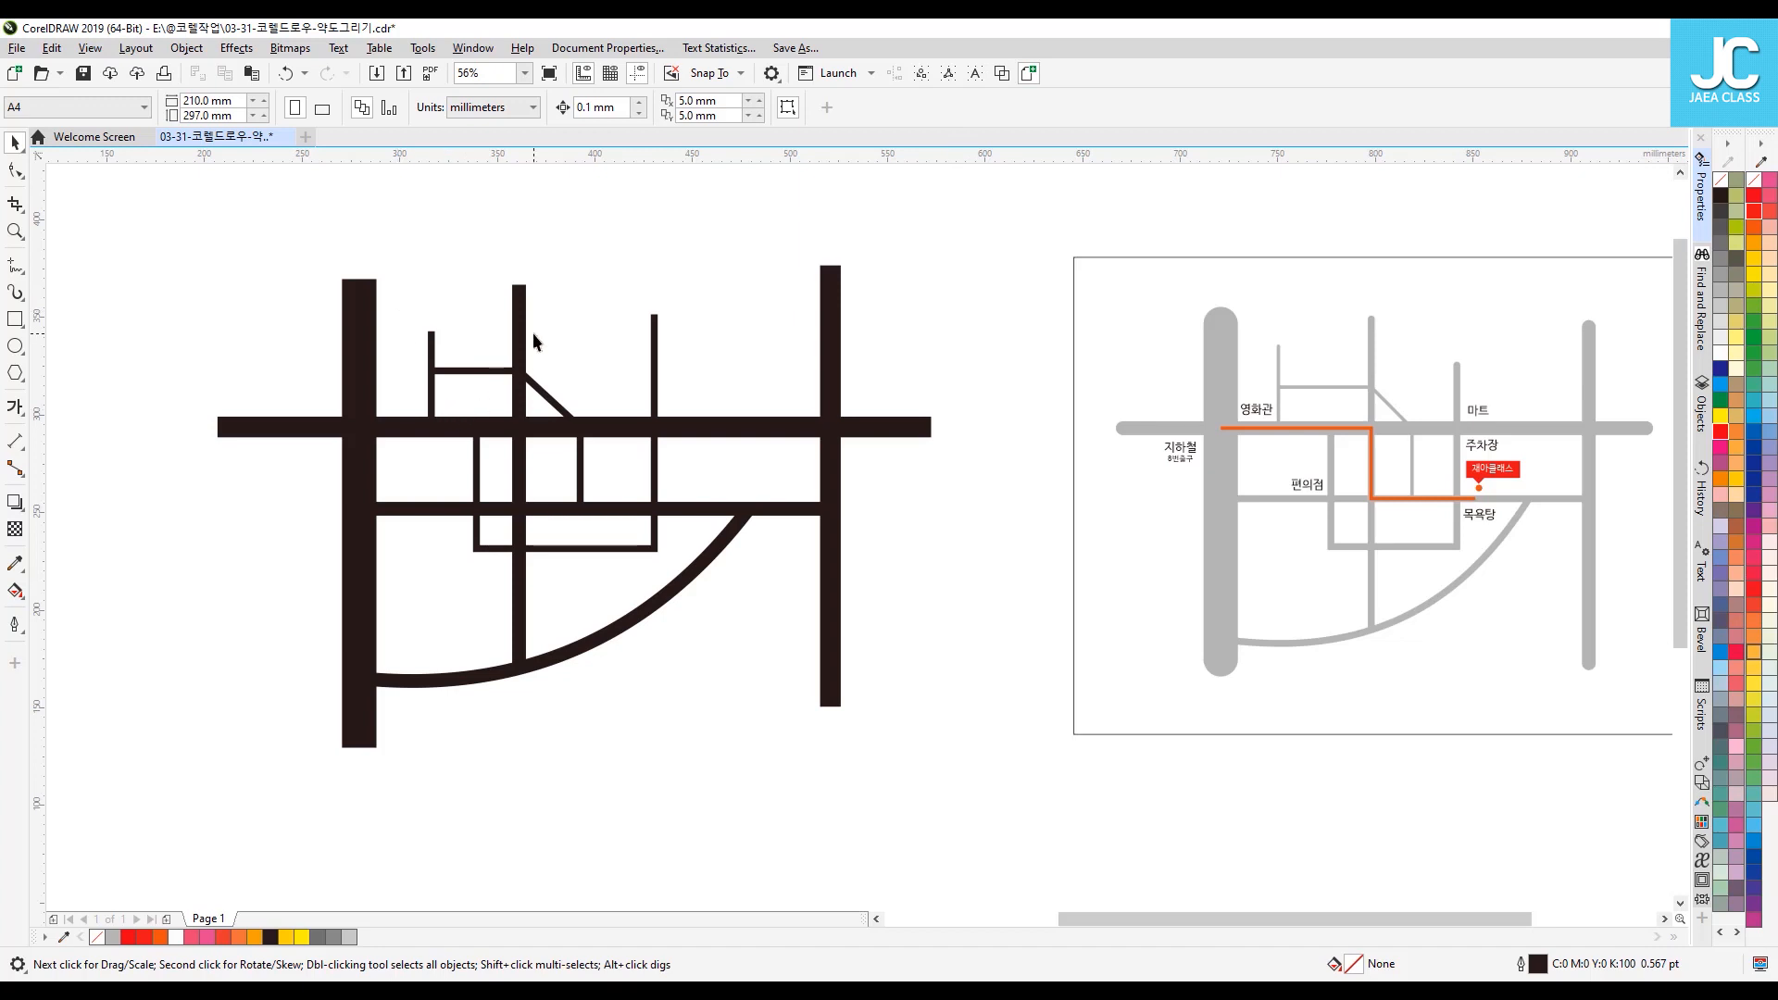
# Step: Select all the drawn roads and change their outline color to light gray (C31 M24 Y23 K0)
pyautogui.moveTo(136, 207)
pyautogui.mouseDown()
pyautogui.moveTo(583, 575)
pyautogui.moveTo(954, 787)
pyautogui.mouseUp()
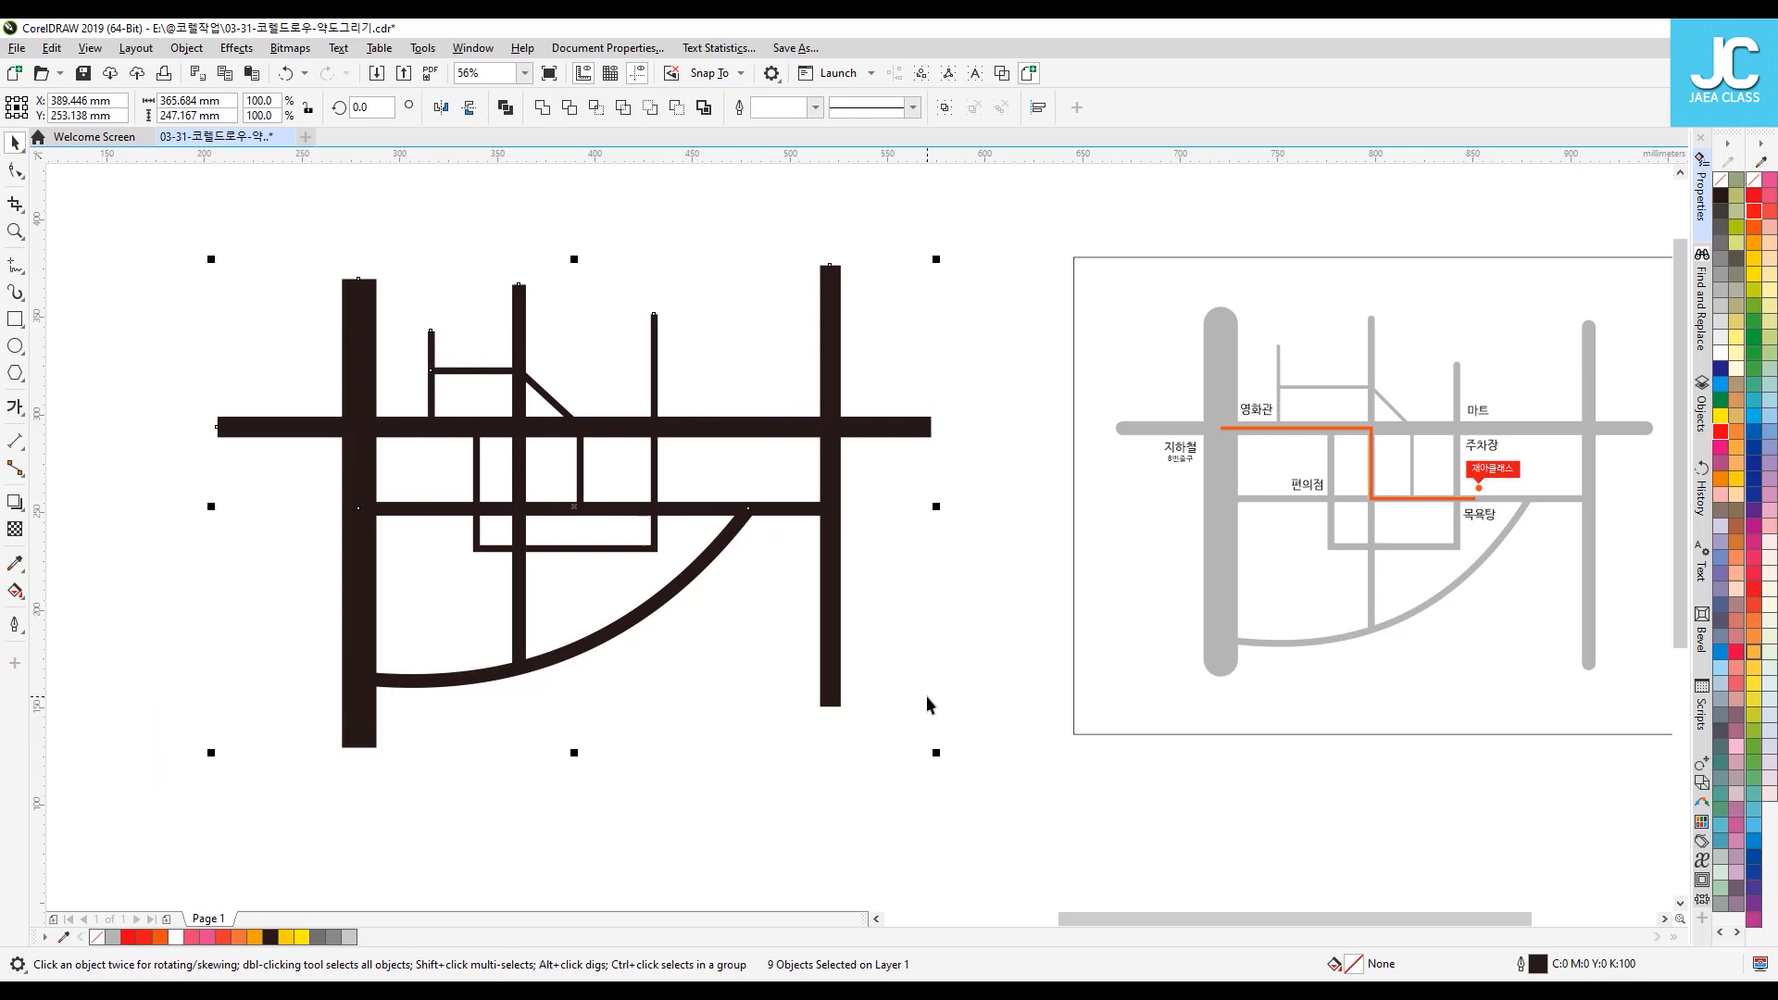
pyautogui.press('F12')
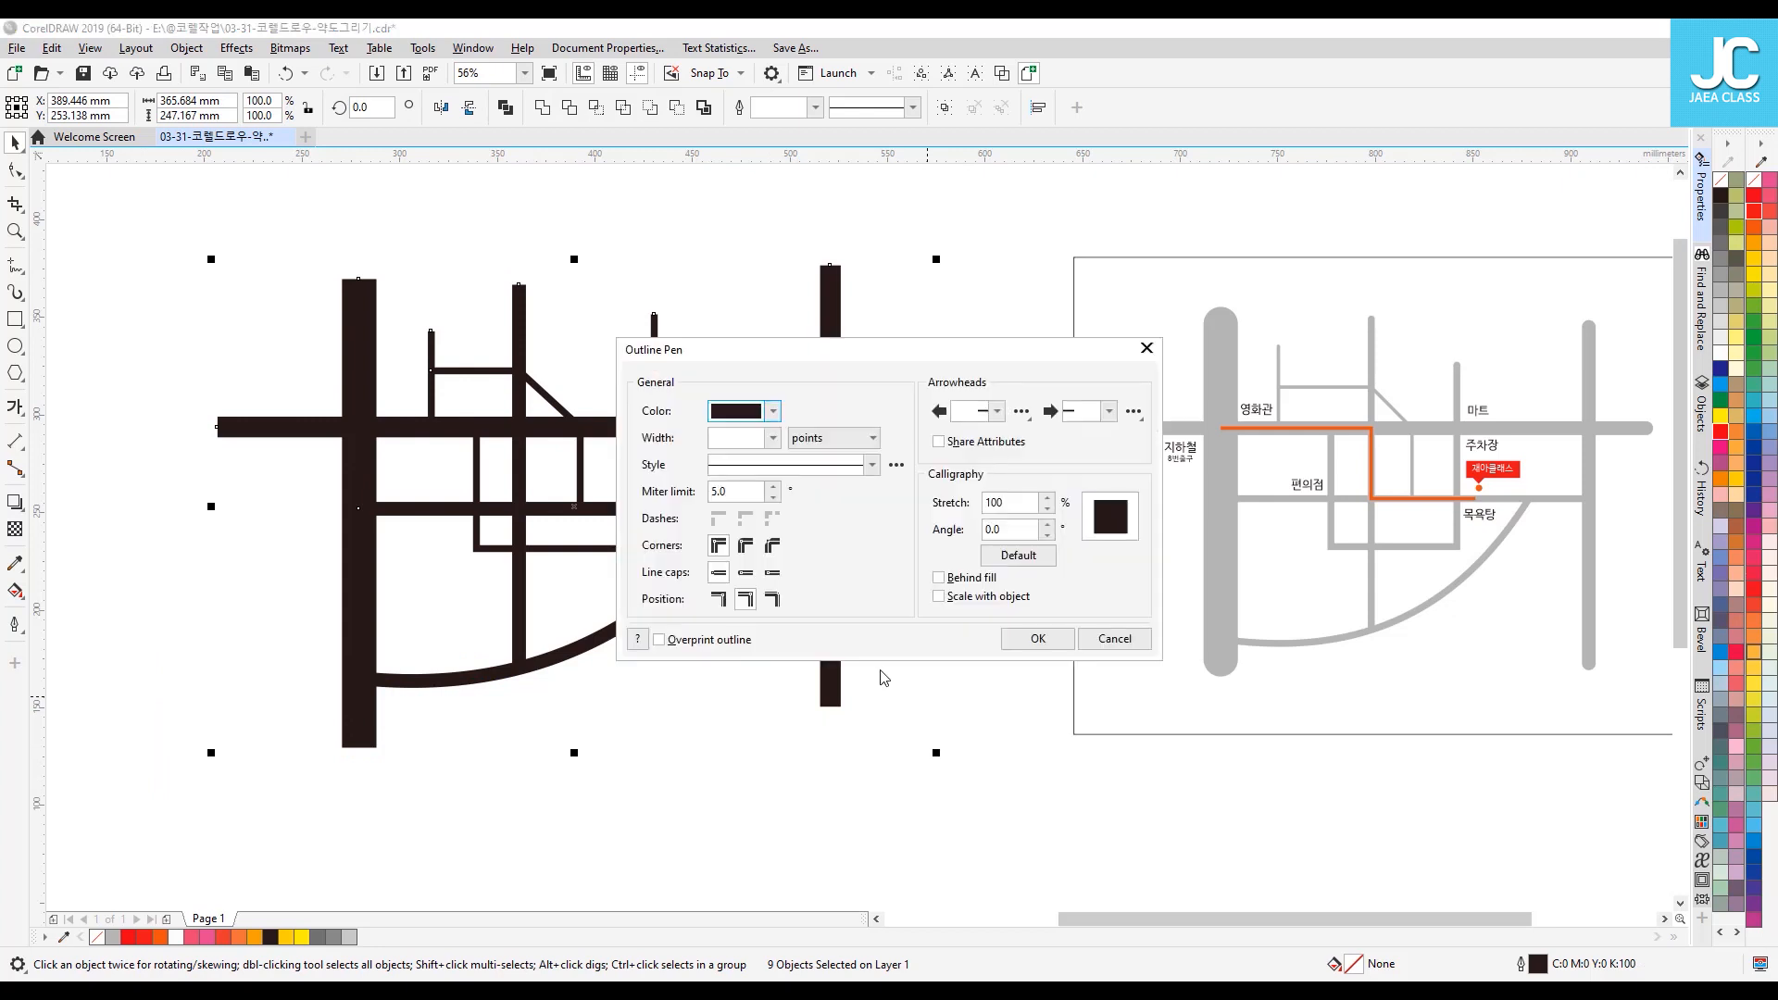
pyautogui.click(747, 413)
pyautogui.click(726, 528)
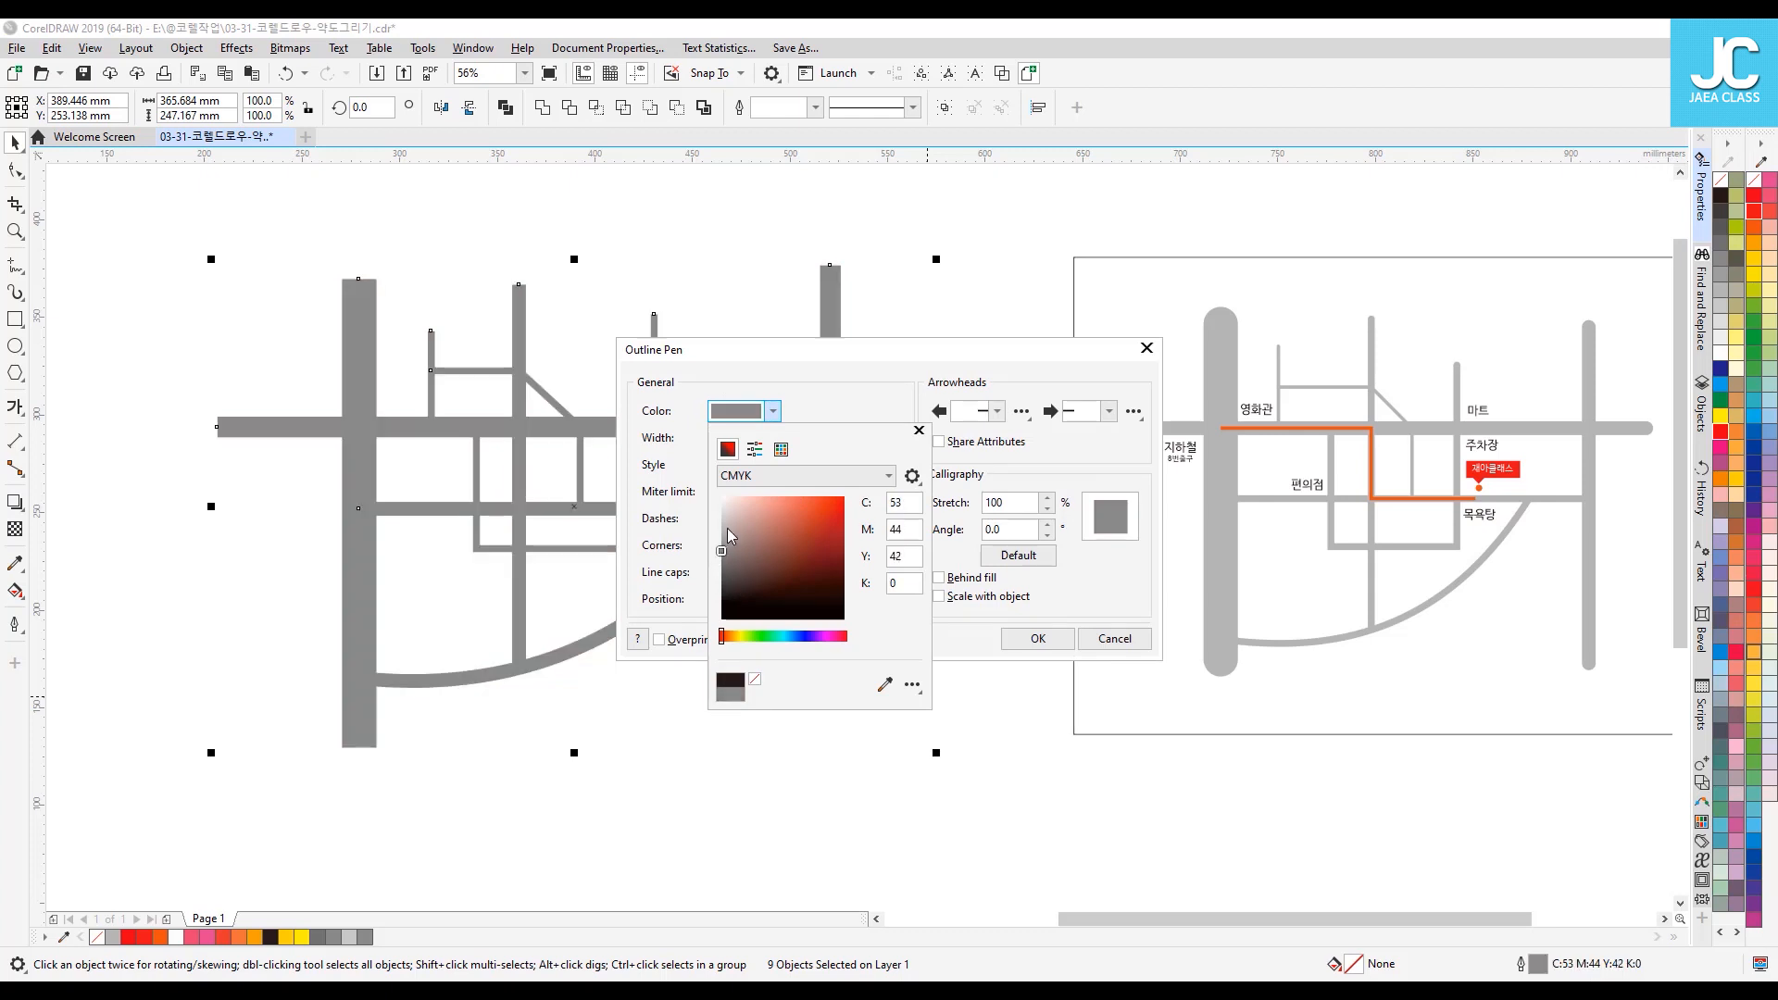
pyautogui.moveTo(736, 531); pyautogui.dragTo(718, 529)
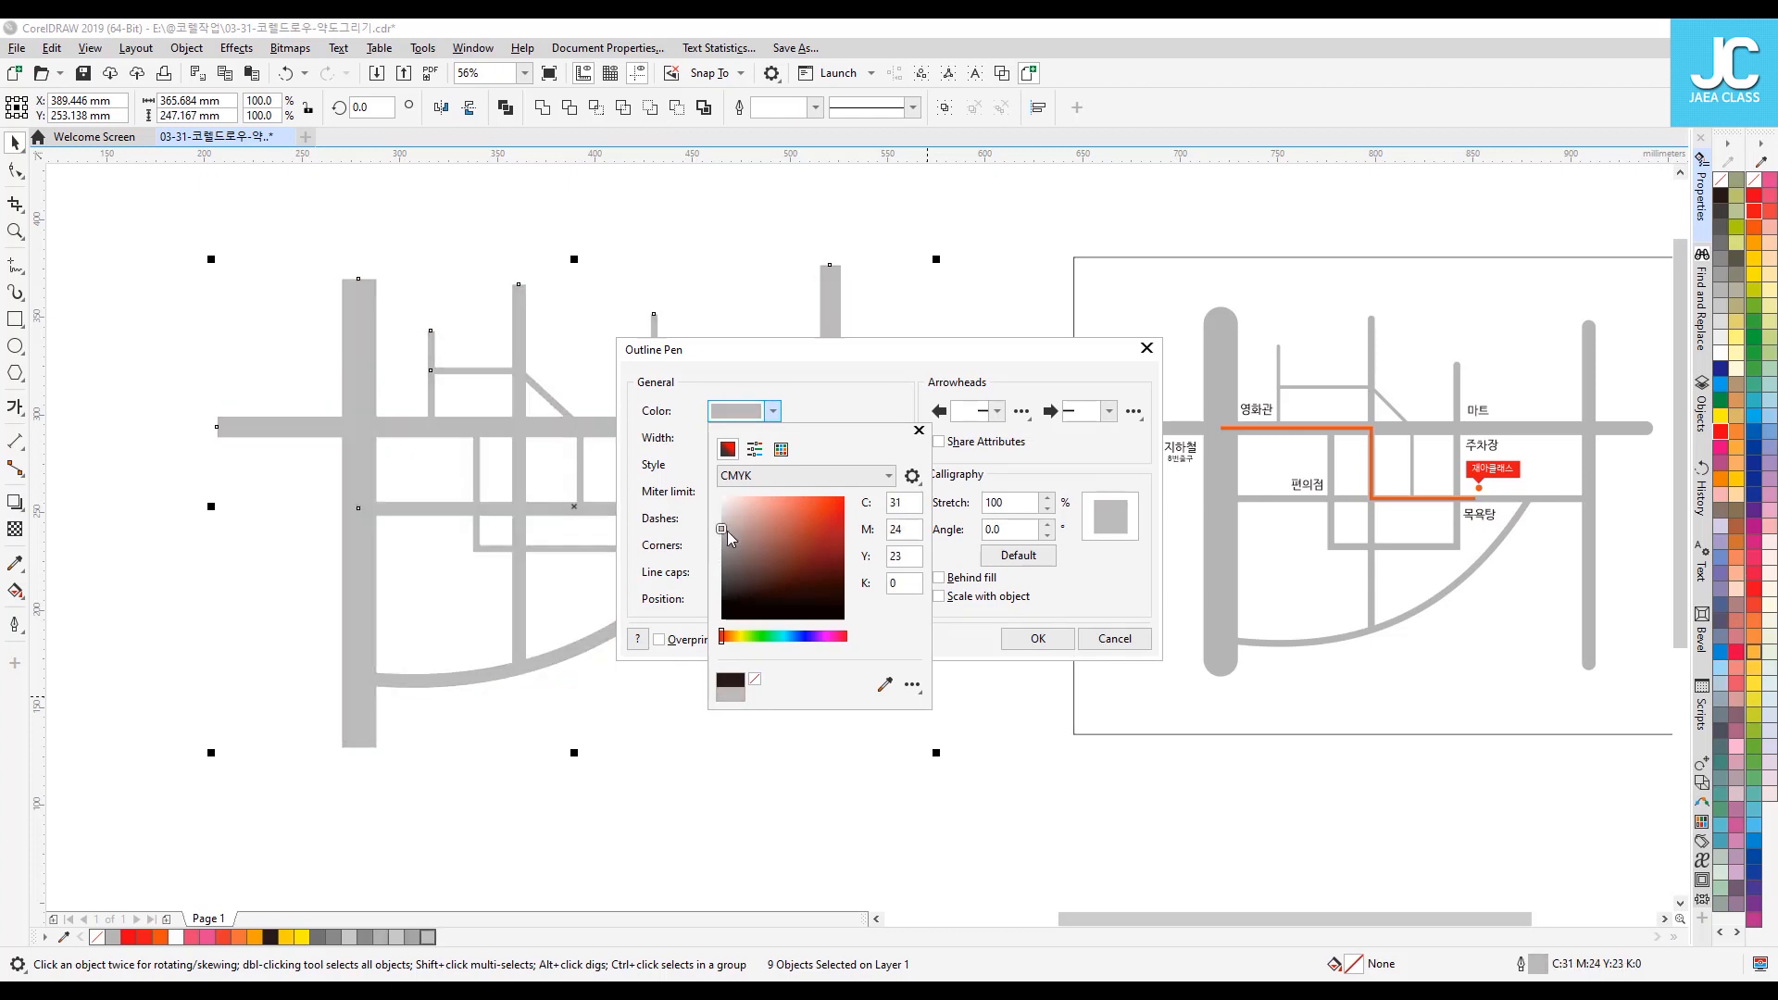
pyautogui.click(862, 389)
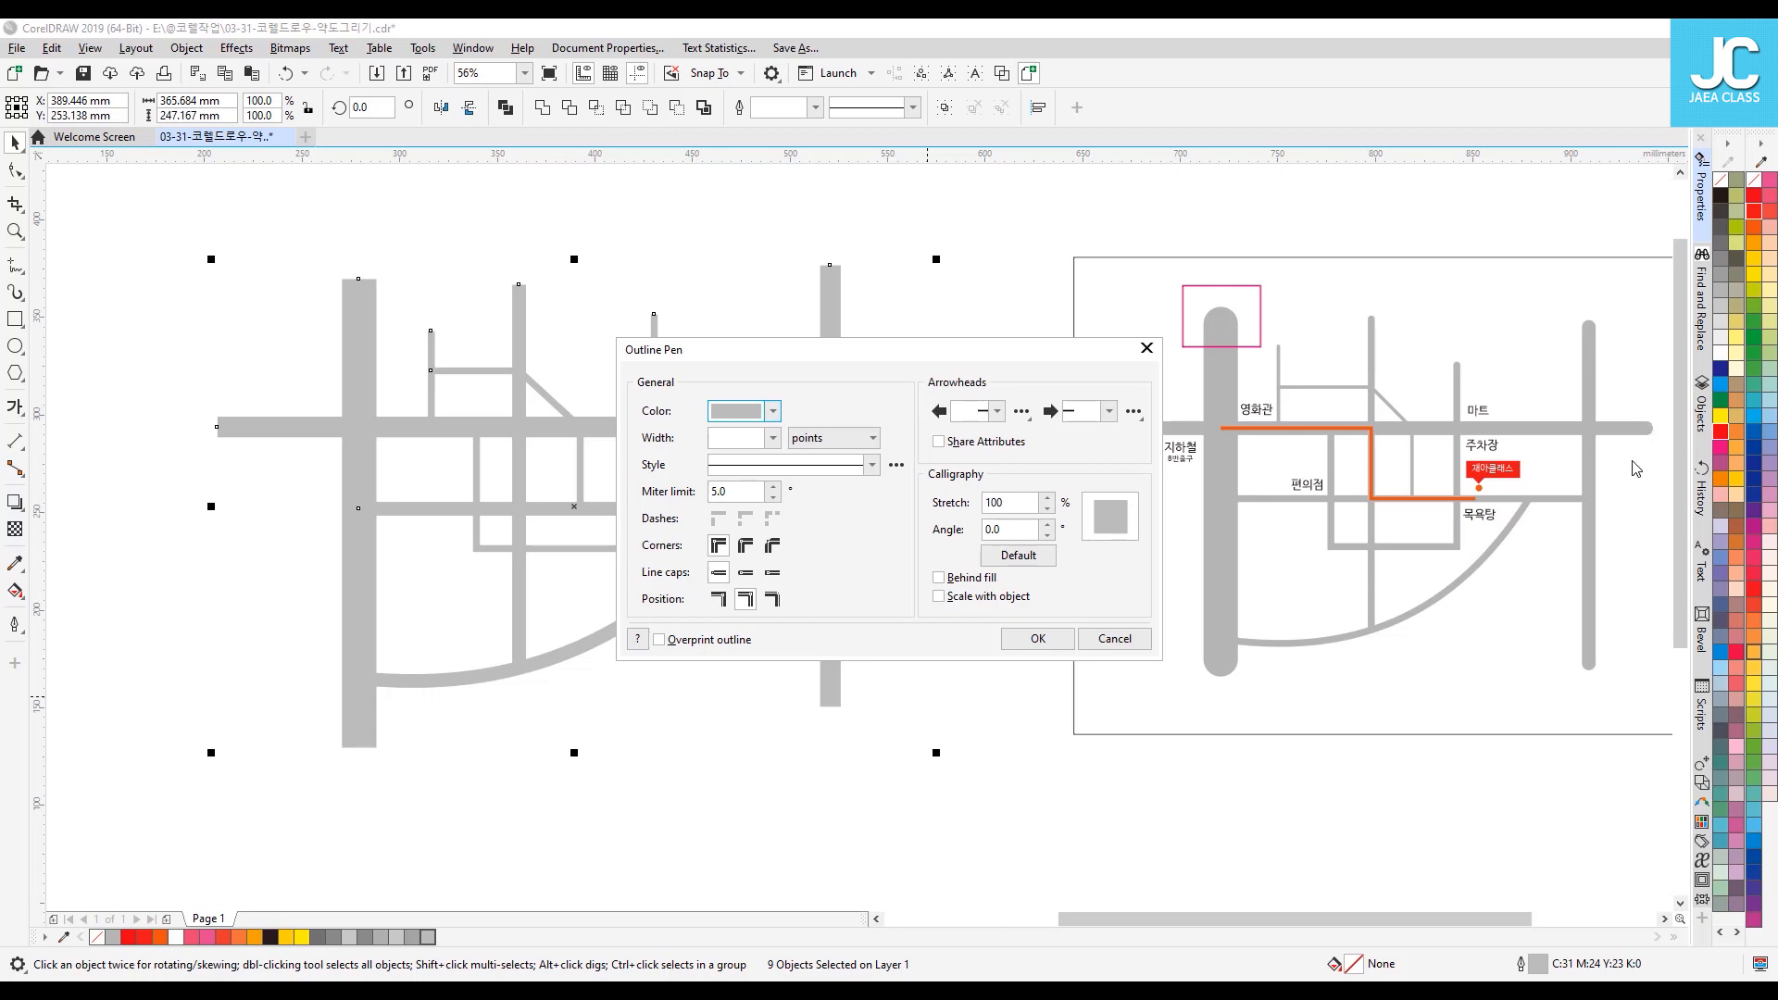
# Step: Give the selected roads round line caps and apply the outline settings
pyautogui.click(746, 573)
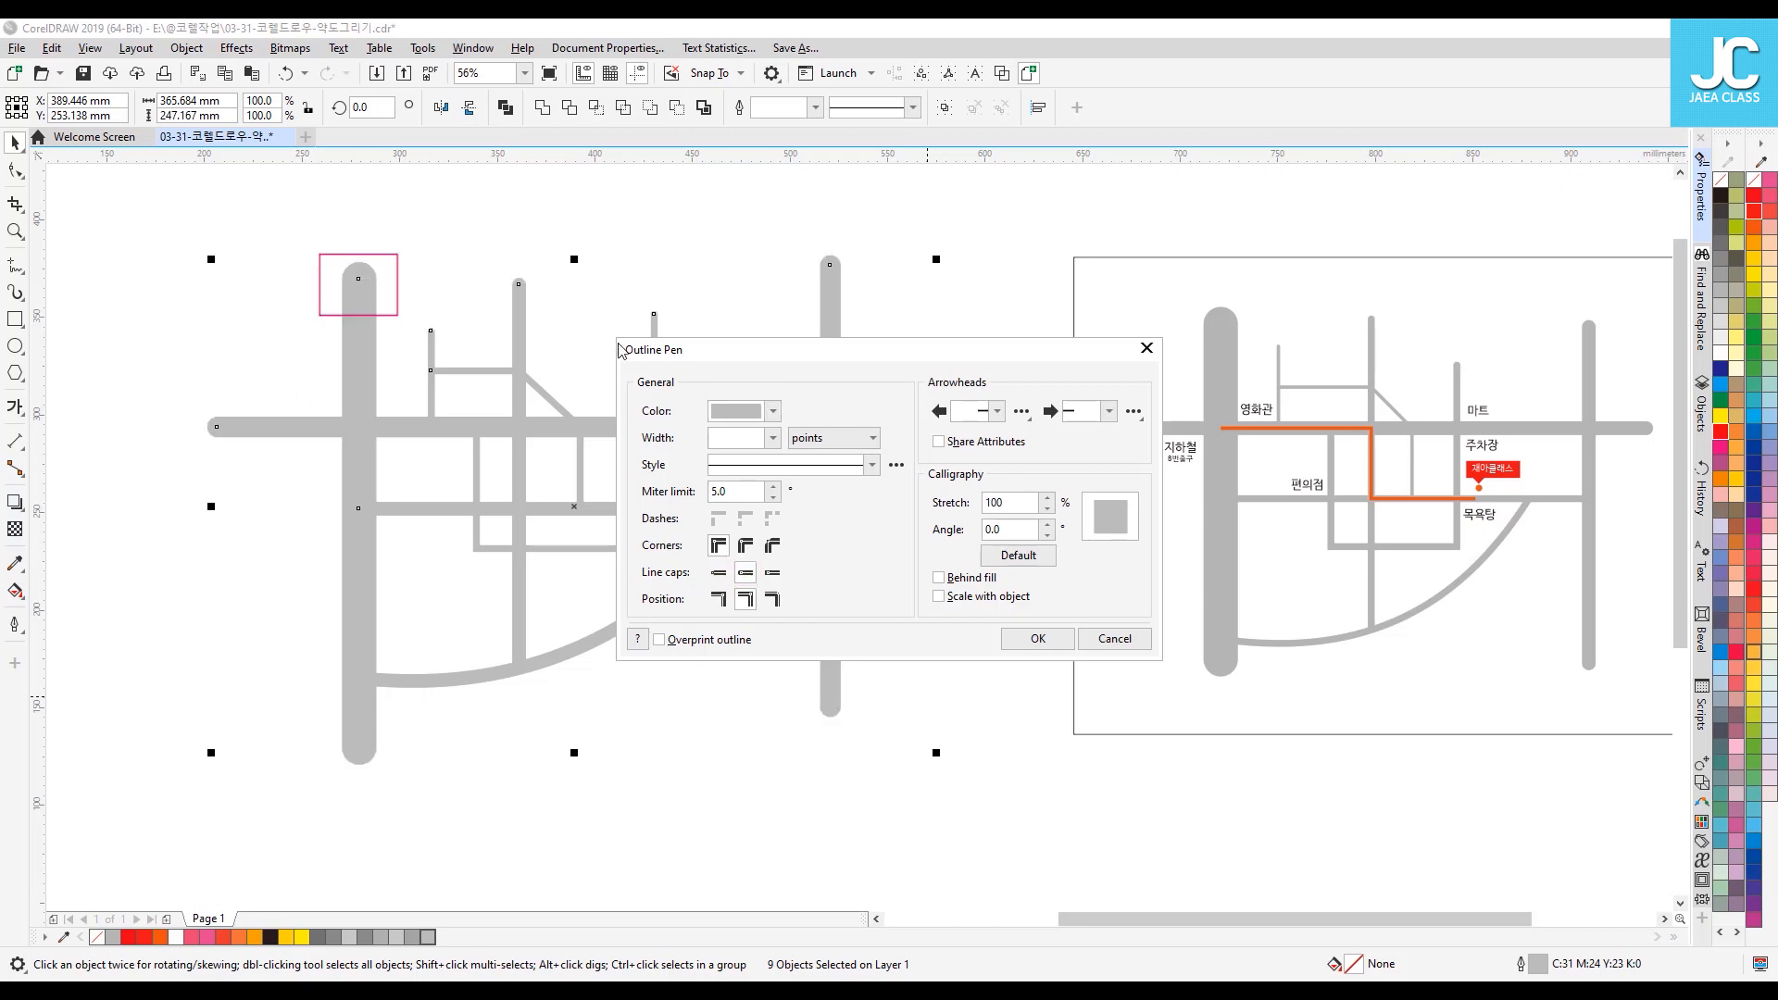
pyautogui.moveTo(679, 346); pyautogui.dragTo(789, 347)
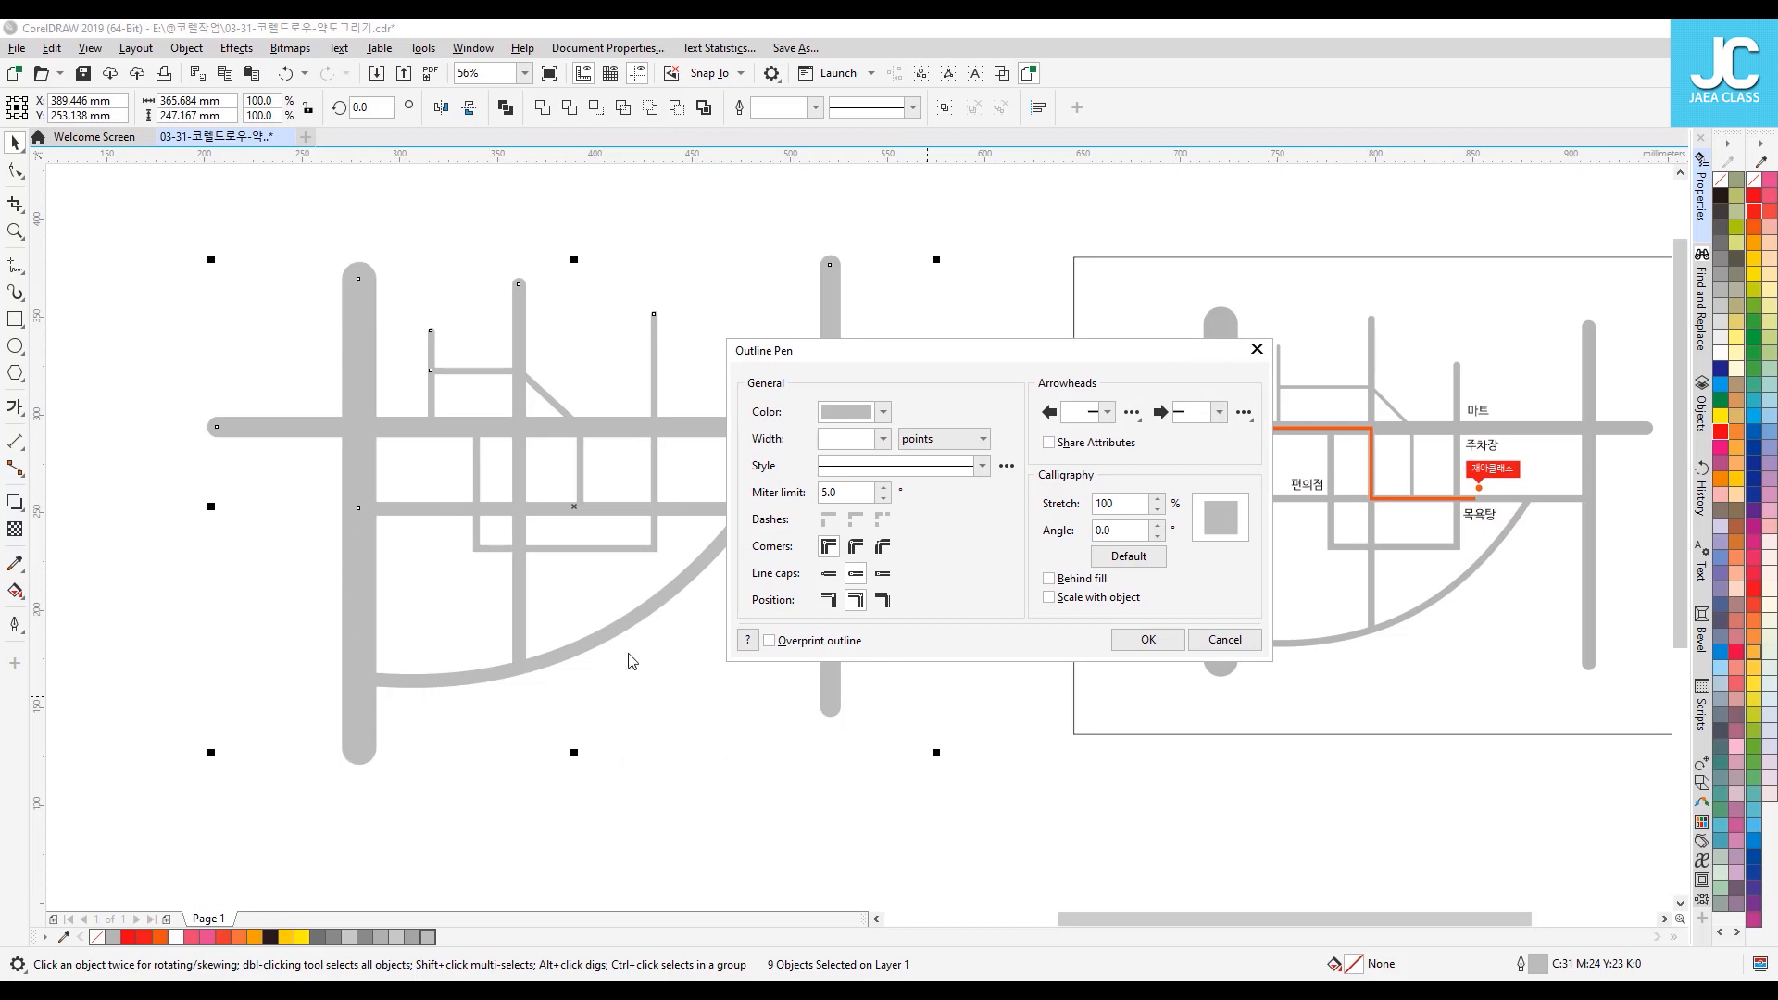
pyautogui.moveTo(919, 358); pyautogui.dragTo(629, 353)
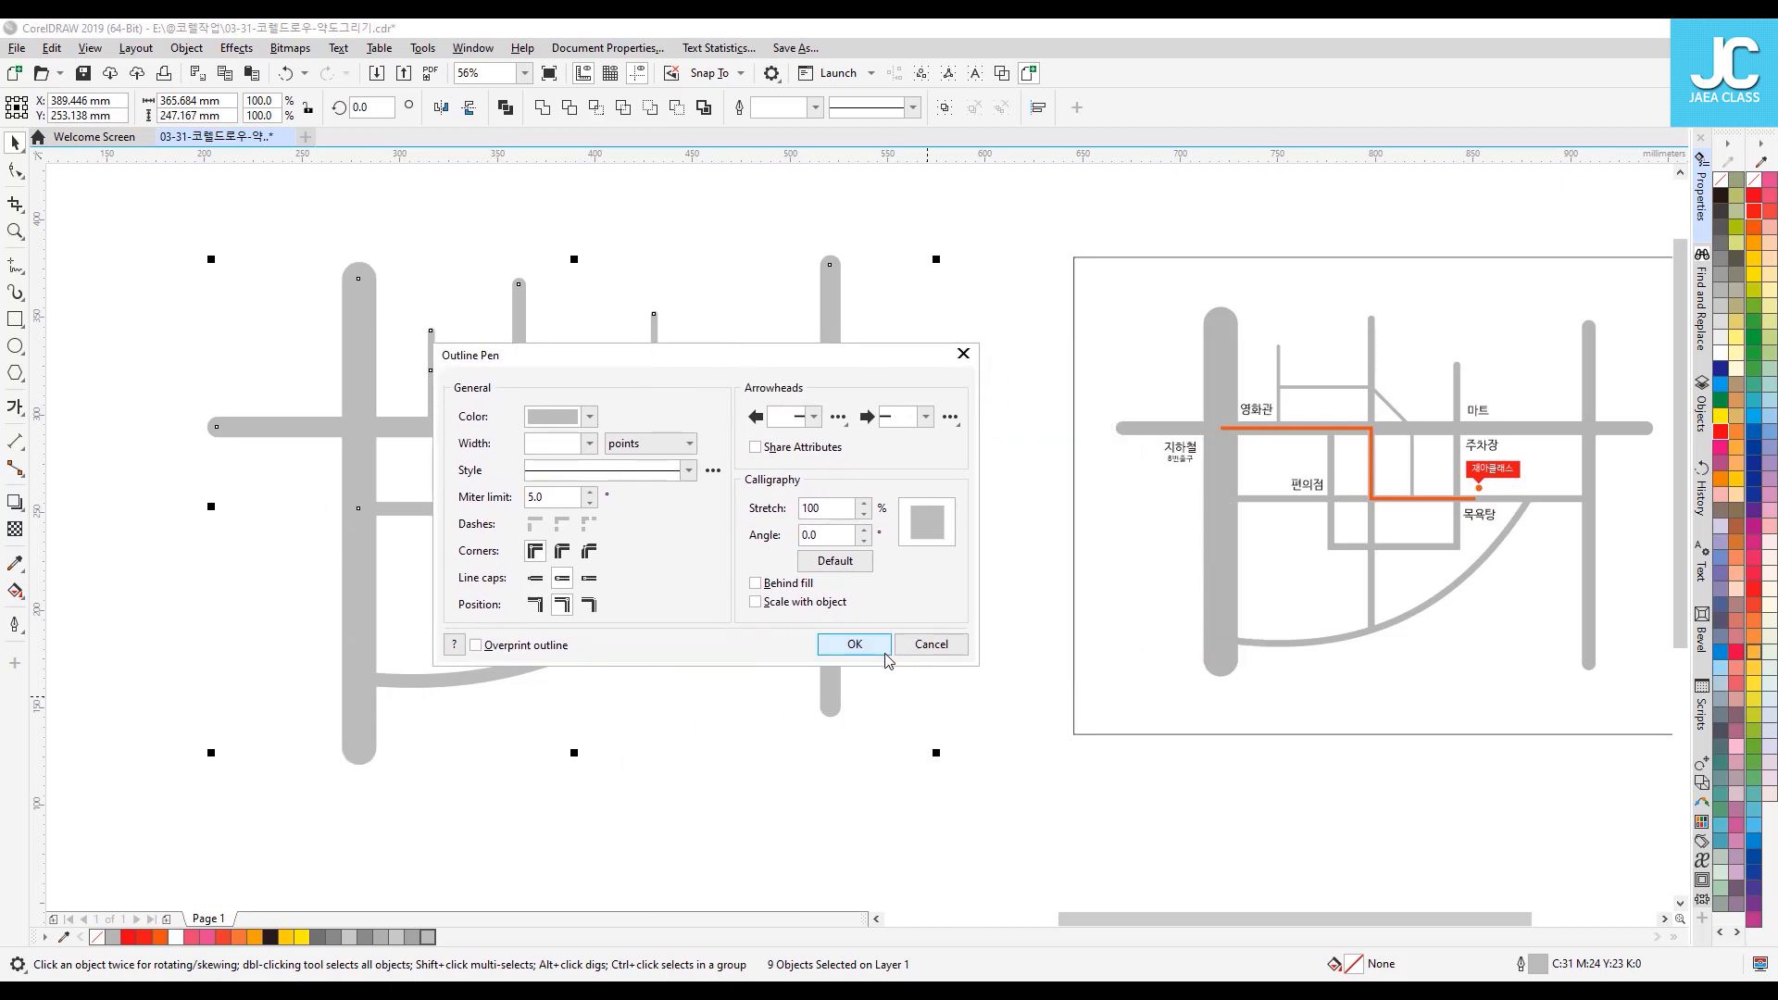
pyautogui.click(861, 641)
pyautogui.click(853, 758)
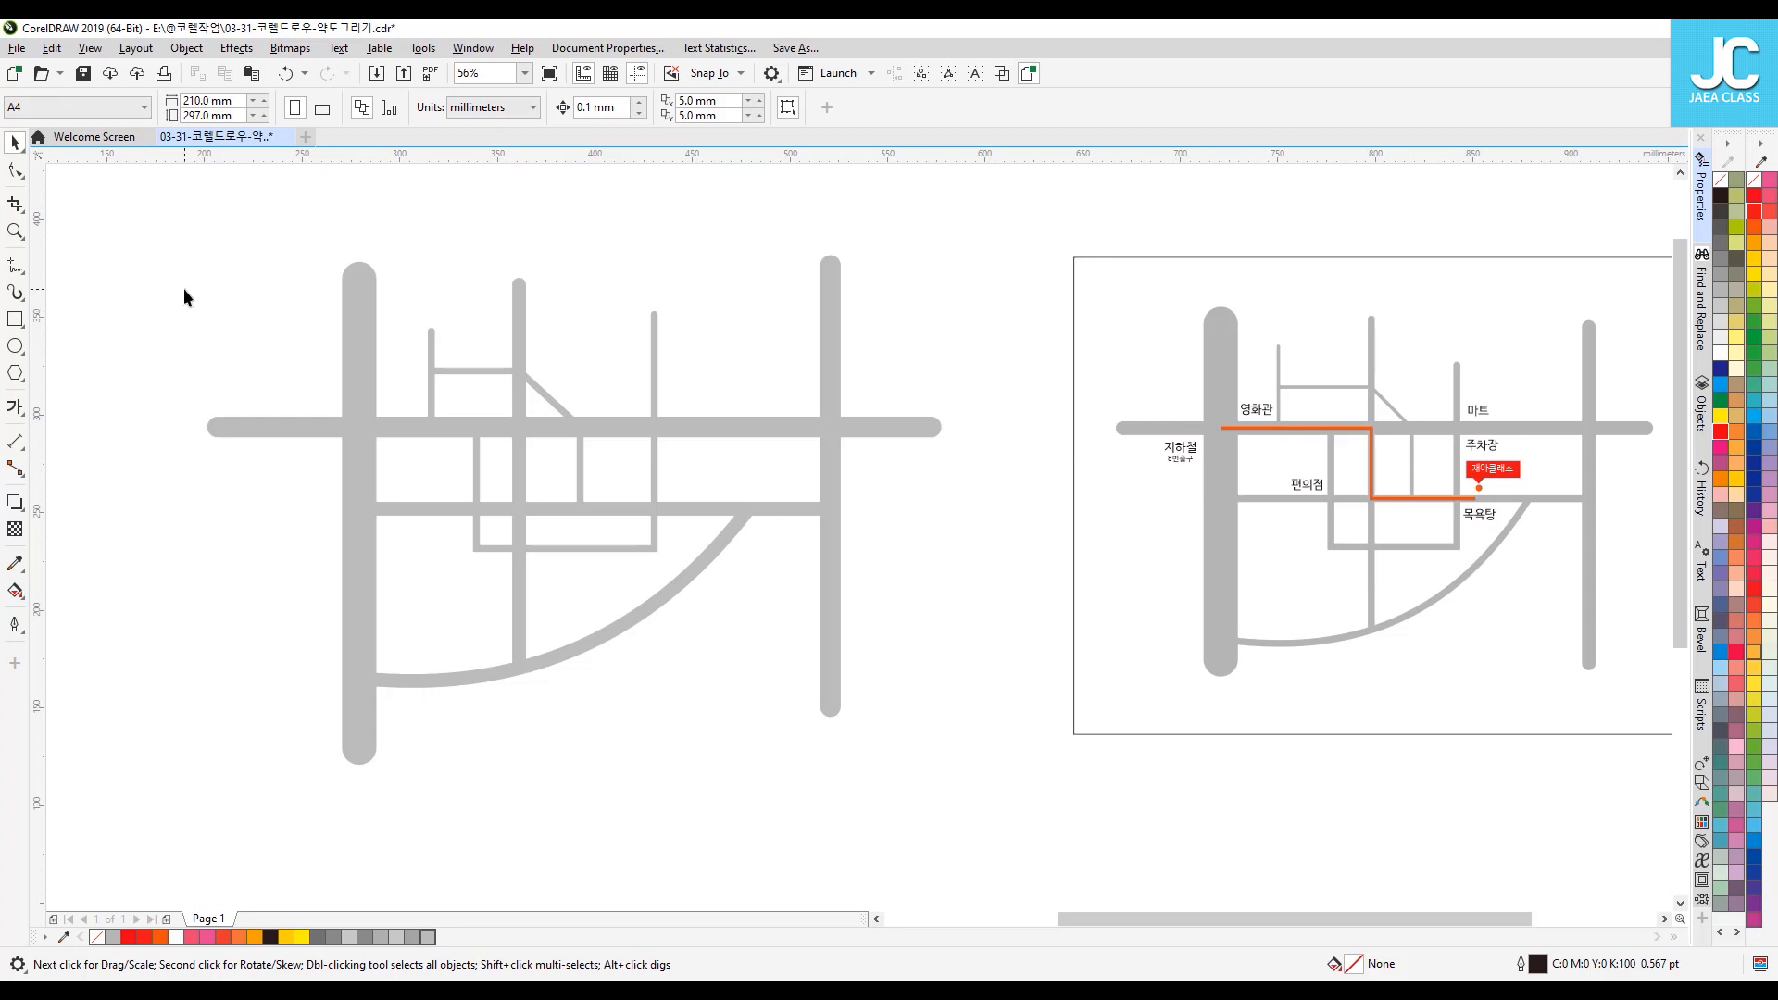
# Step: Add the label 영화관, enlarge it to about 20 pt, and place it above the main road beside the thick vertical road
pyautogui.click(14, 408)
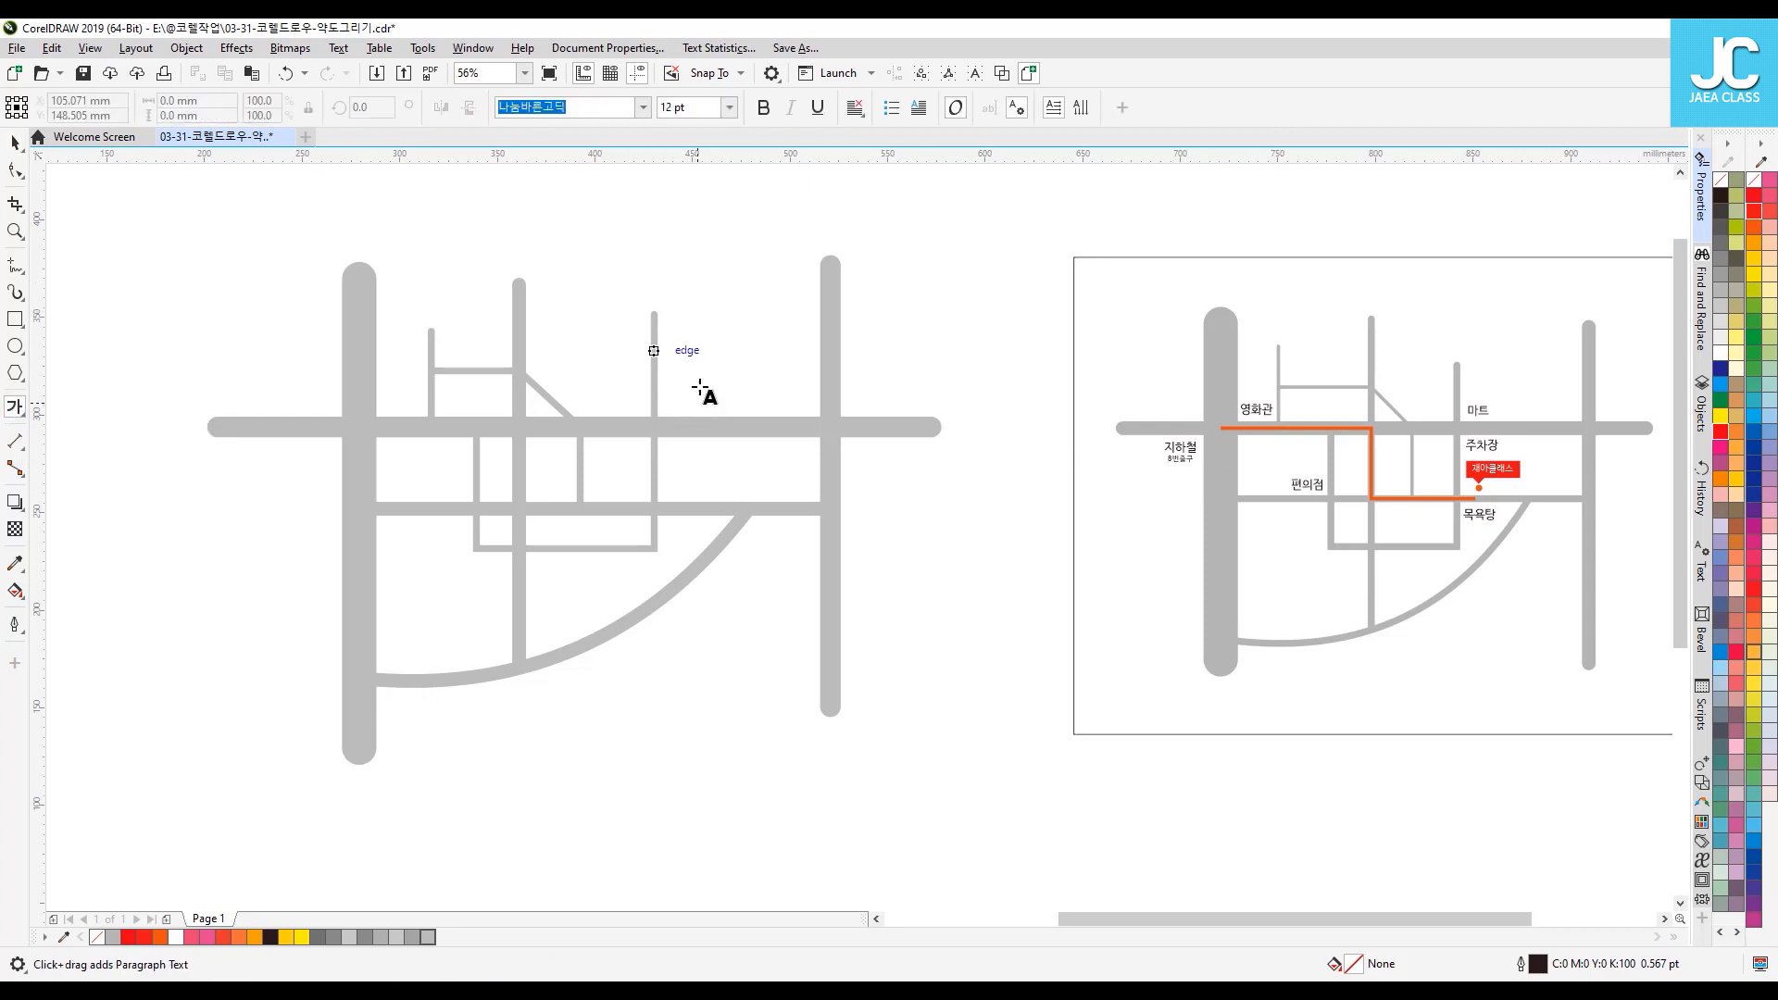
pyautogui.click(647, 288)
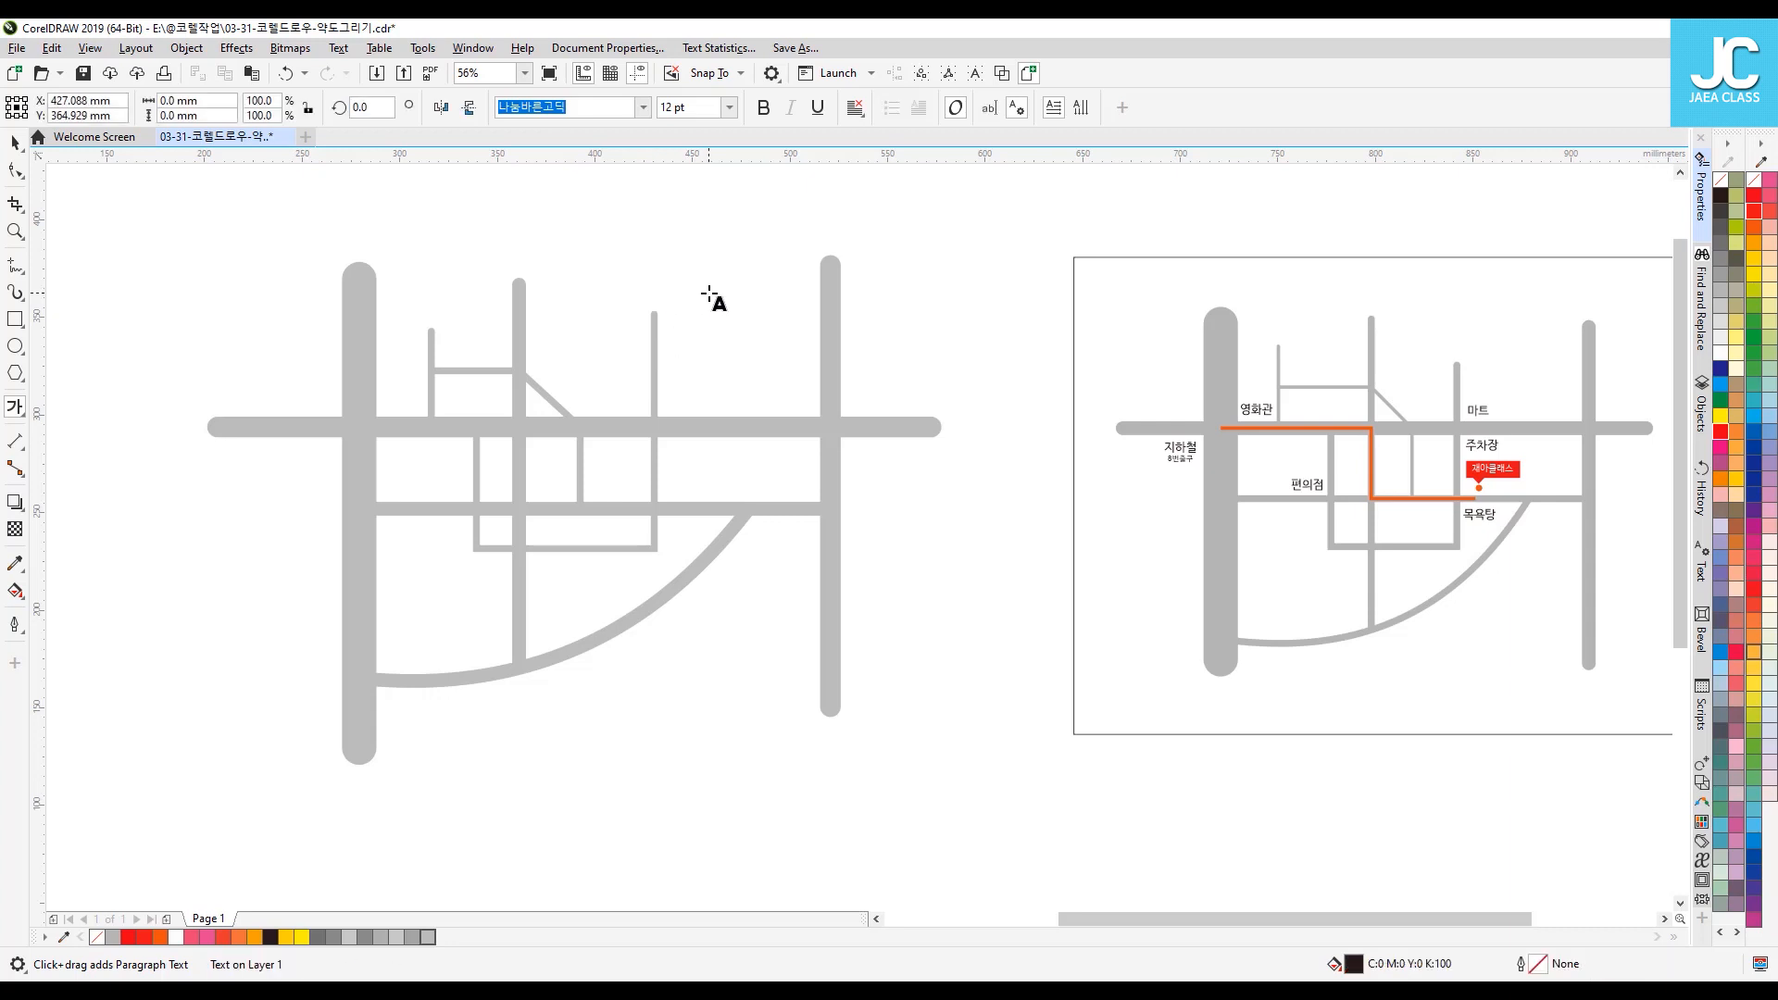
pyautogui.write('영화과')
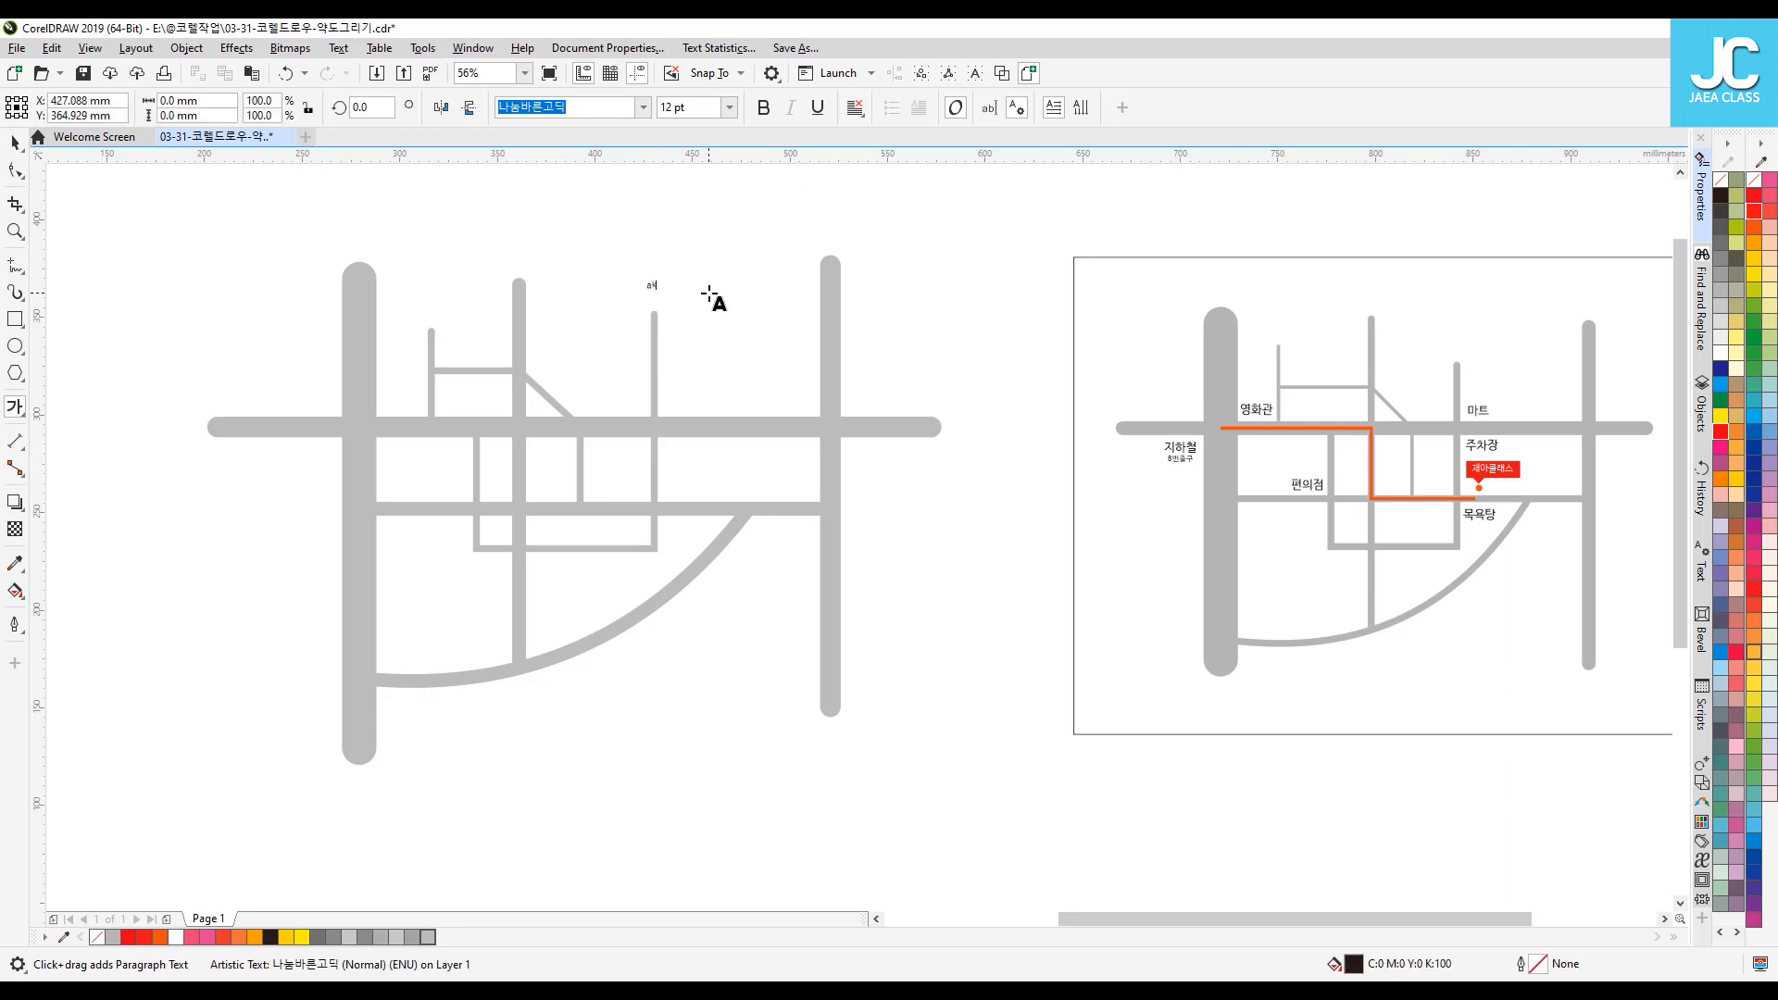
pyautogui.press('Escape')
pyautogui.click(15, 142)
pyautogui.moveTo(677, 294); pyautogui.dragTo(426, 396)
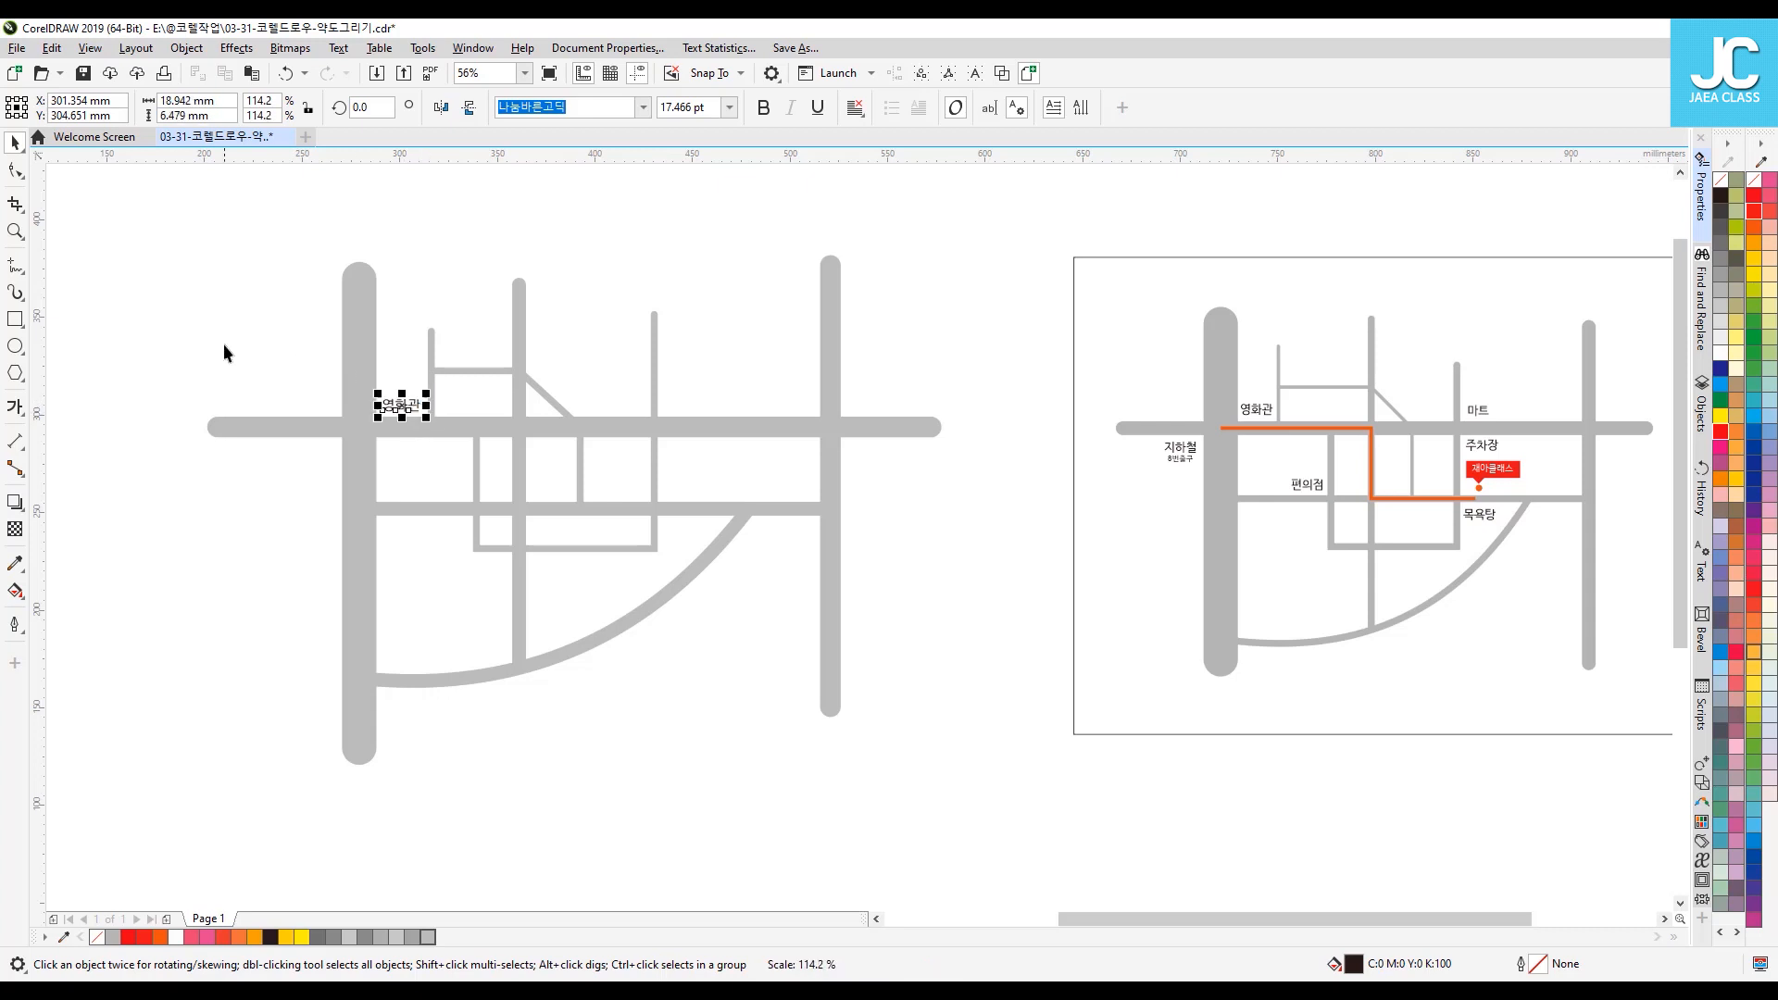
pyautogui.click(224, 342)
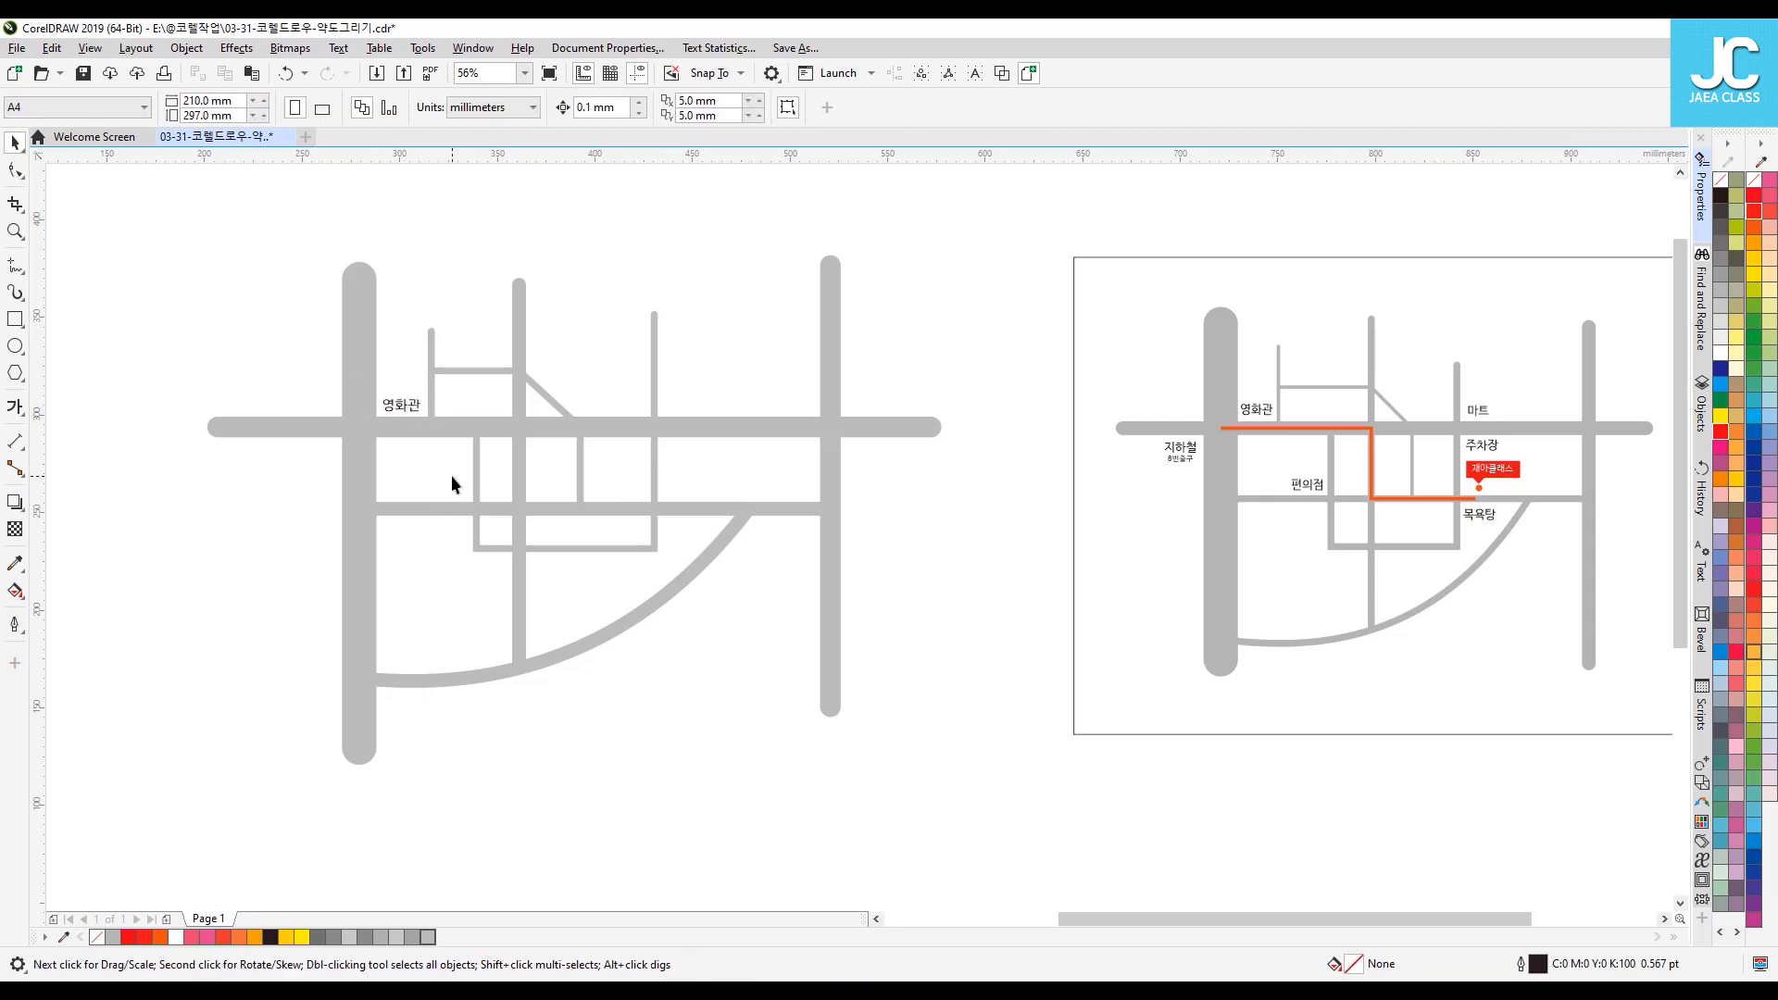
# Step: Extend the 영화관 text with separate lines reading 편의점, 마트, 주차장, 목욕탕 and 지하철
pyautogui.press('F8')
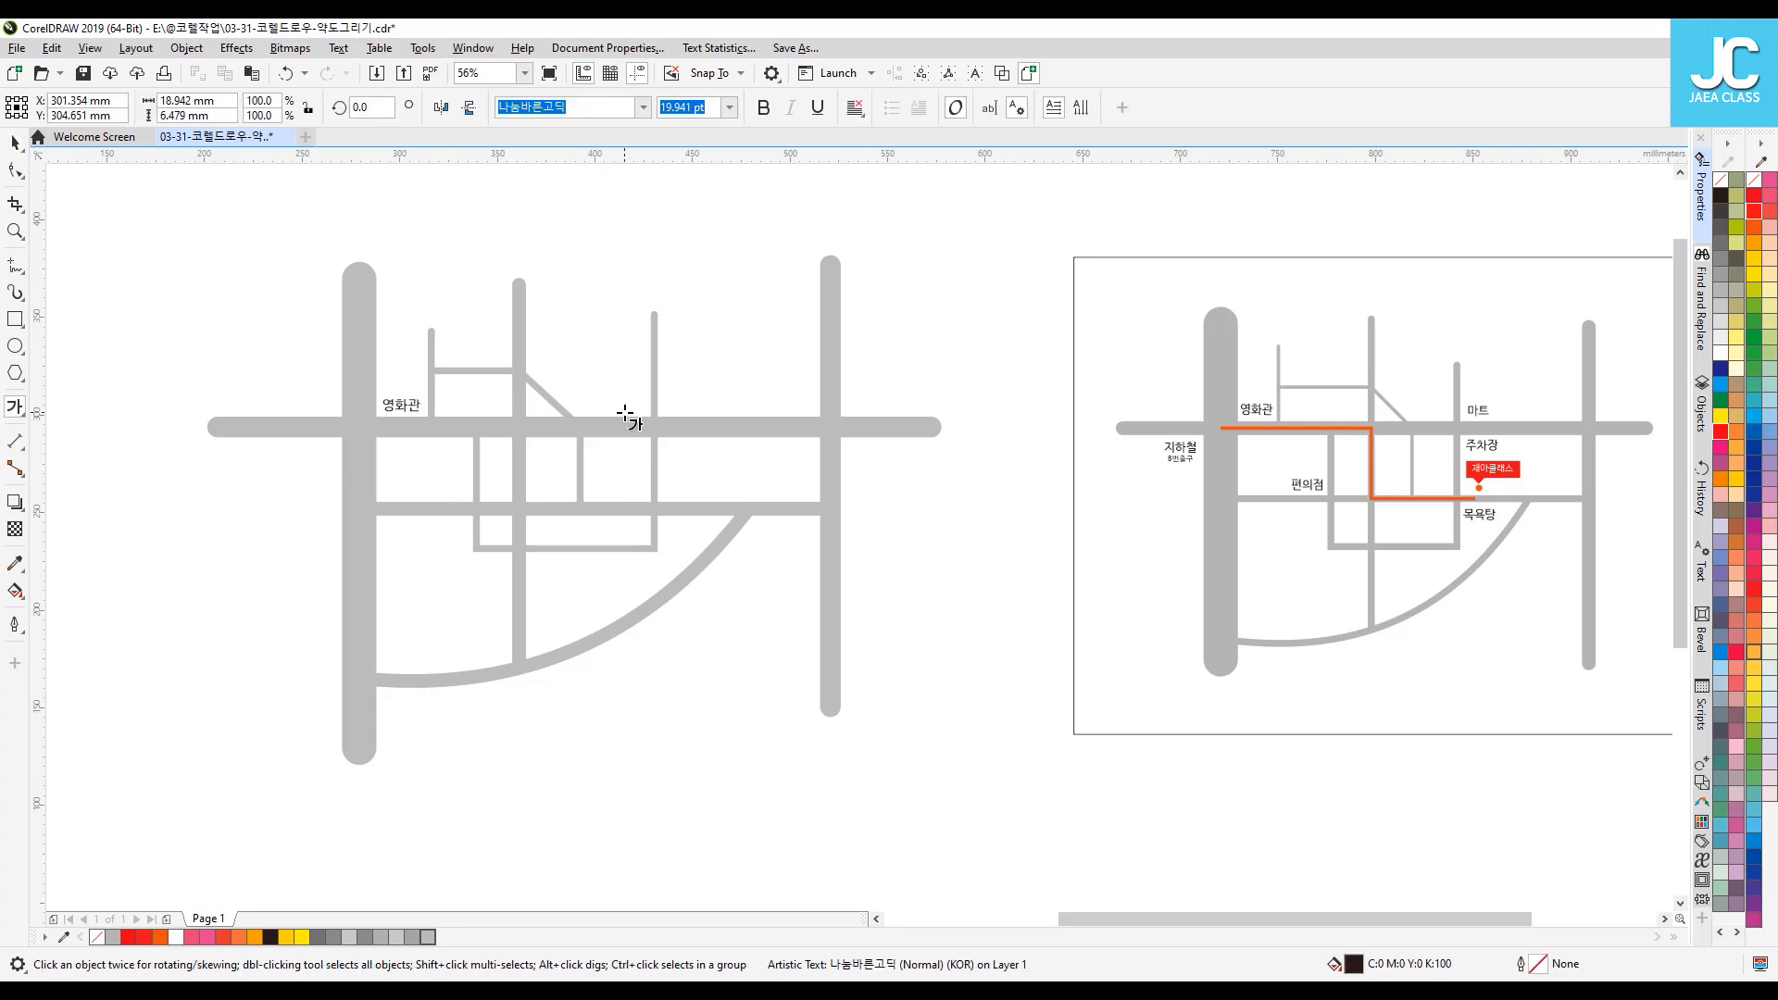
pyautogui.press('Return')
pyautogui.write('편의점')
pyautogui.press('Return')
pyautogui.write('ㅁㅏ트')
pyautogui.press('Return')
pyautogui.write('주차자')
pyautogui.press('BackSpace')
pyautogui.press('BackSpace')
pyautogui.press('BackSpace')
pyautogui.write('차장')
pyautogui.press('Return')
pyautogui.write('목욕탕')
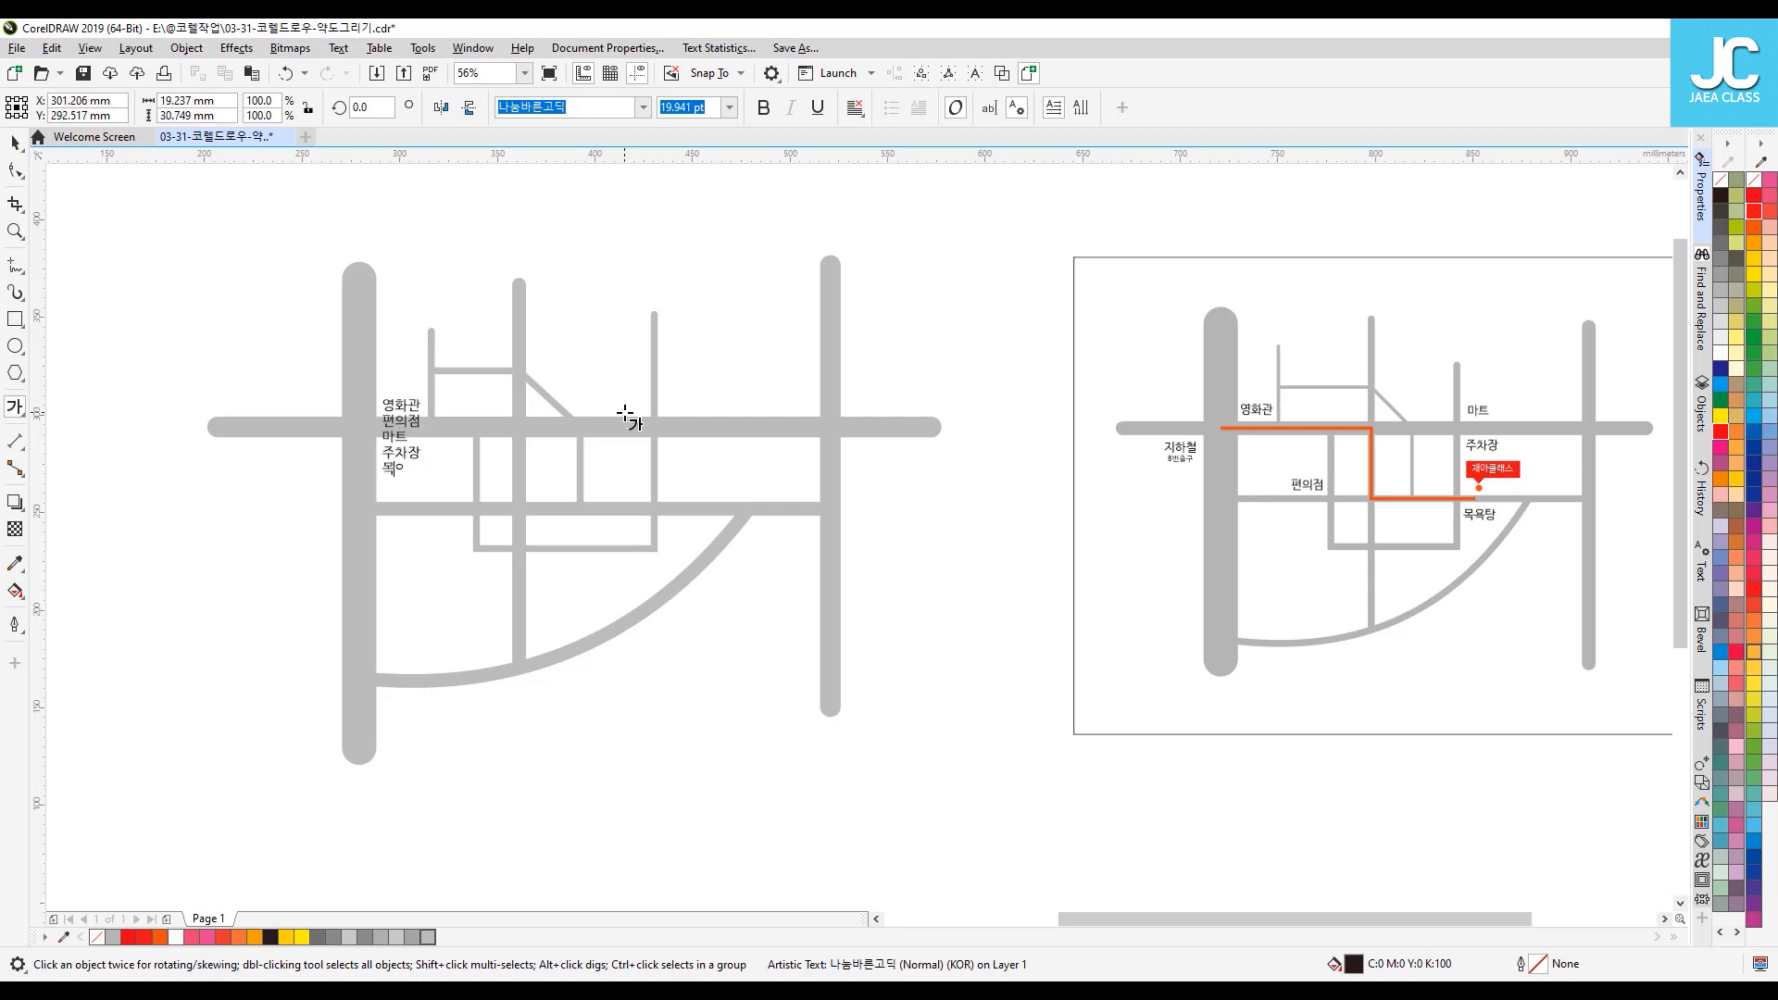
pyautogui.press('Return')
pyautogui.write('지하처ㄹ')
pyautogui.press('Return')
# Step: Center-align the place-name text block and break it apart into individual lines
pyautogui.click(854, 108)
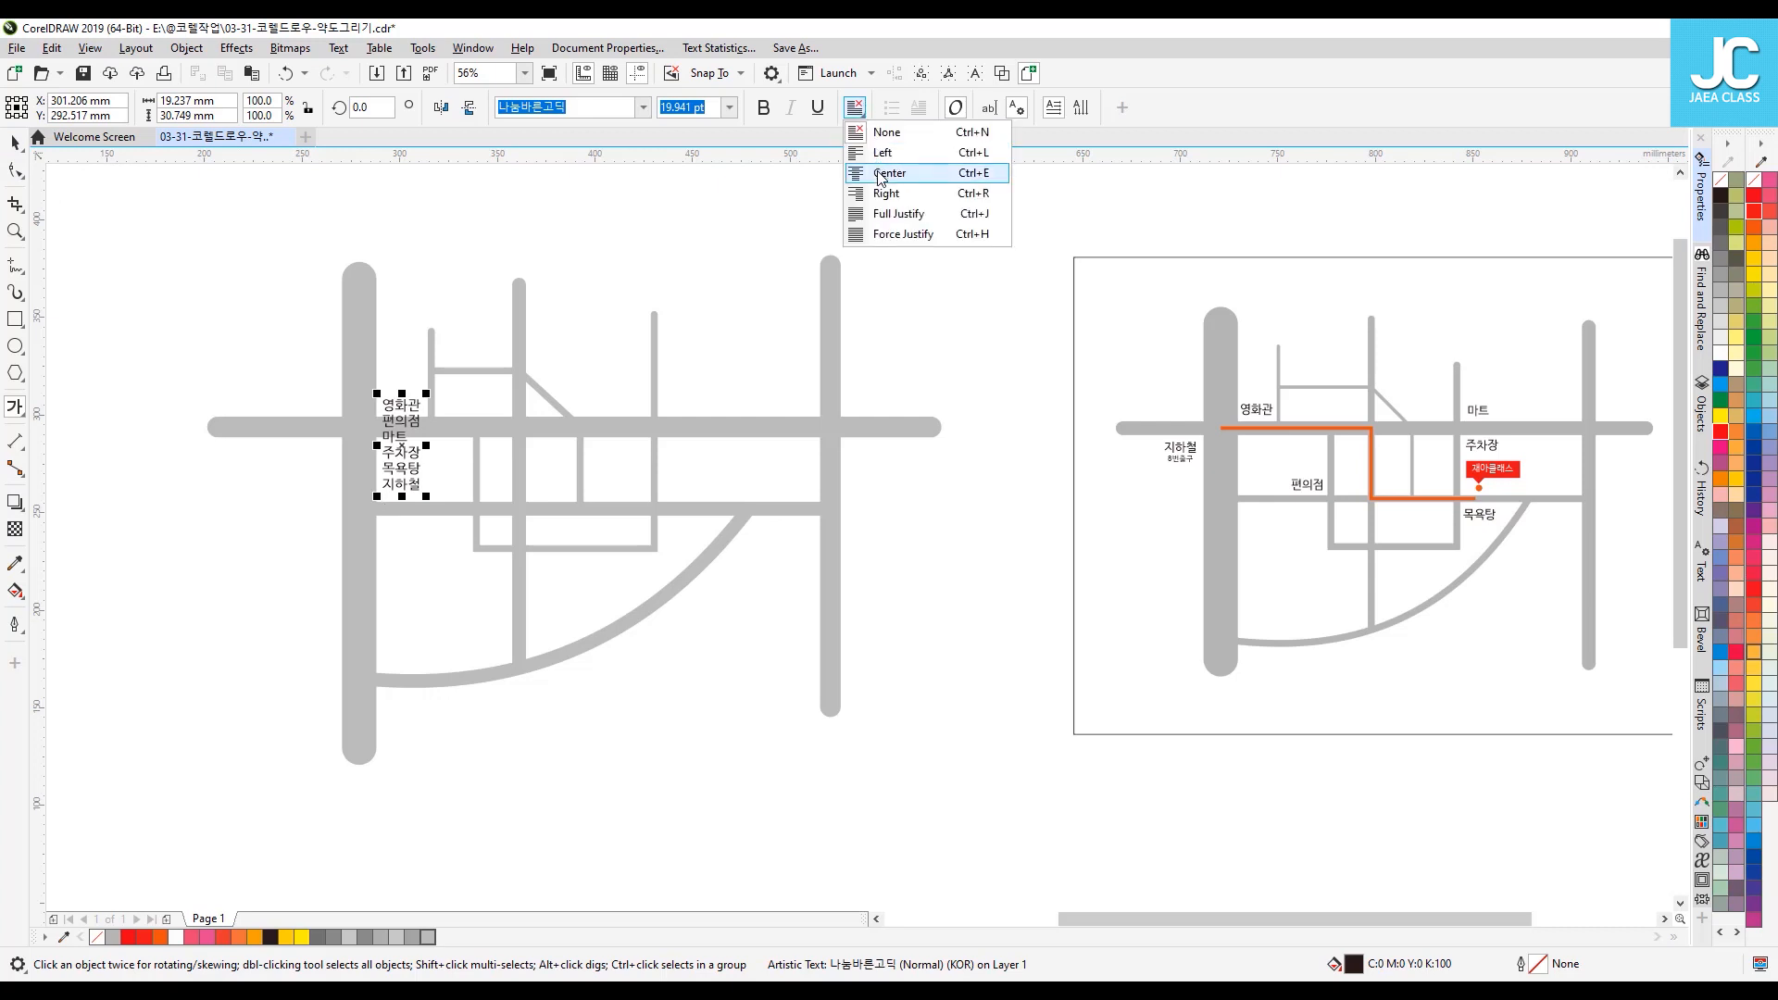
pyautogui.click(880, 175)
pyautogui.click(16, 144)
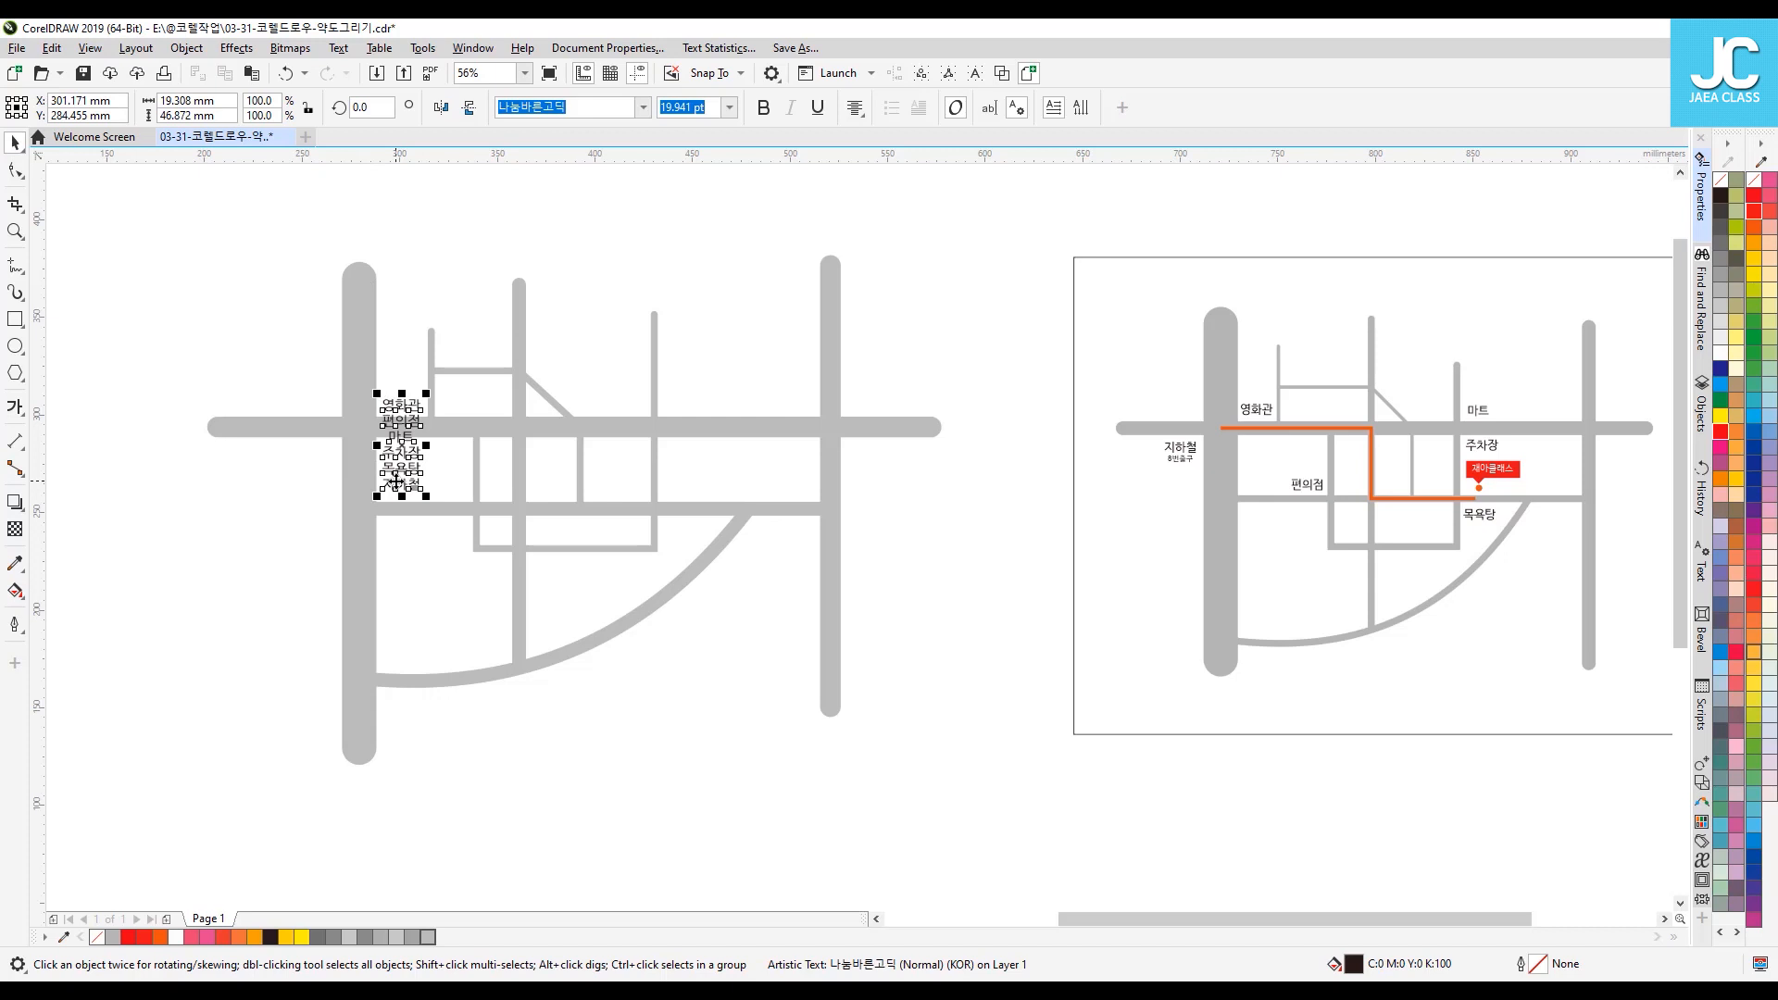
pyautogui.click(220, 298)
# Step: Try moving the separate 영화관 label onto the thick vertical road, and undo the move
pyautogui.moveTo(408, 409); pyautogui.dragTo(354, 408)
pyautogui.hotkey('ctrl', 'z')
pyautogui.hotkey('ctrl', 'z')
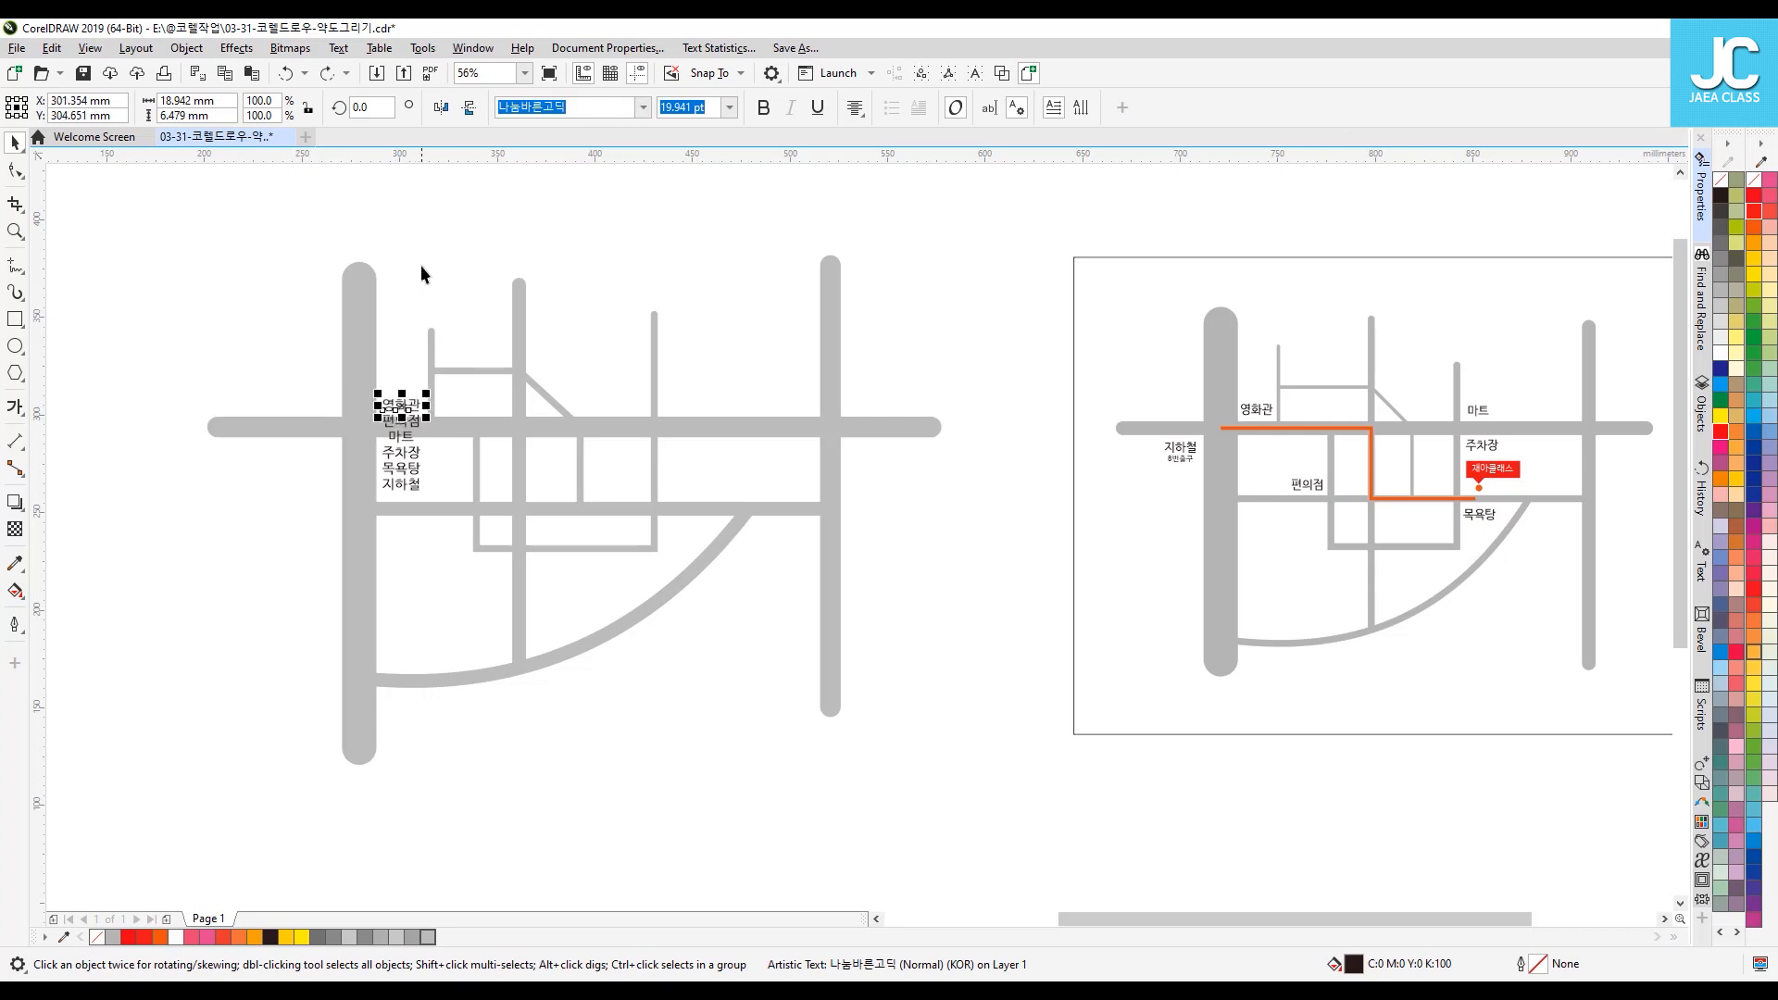
pyautogui.click(421, 265)
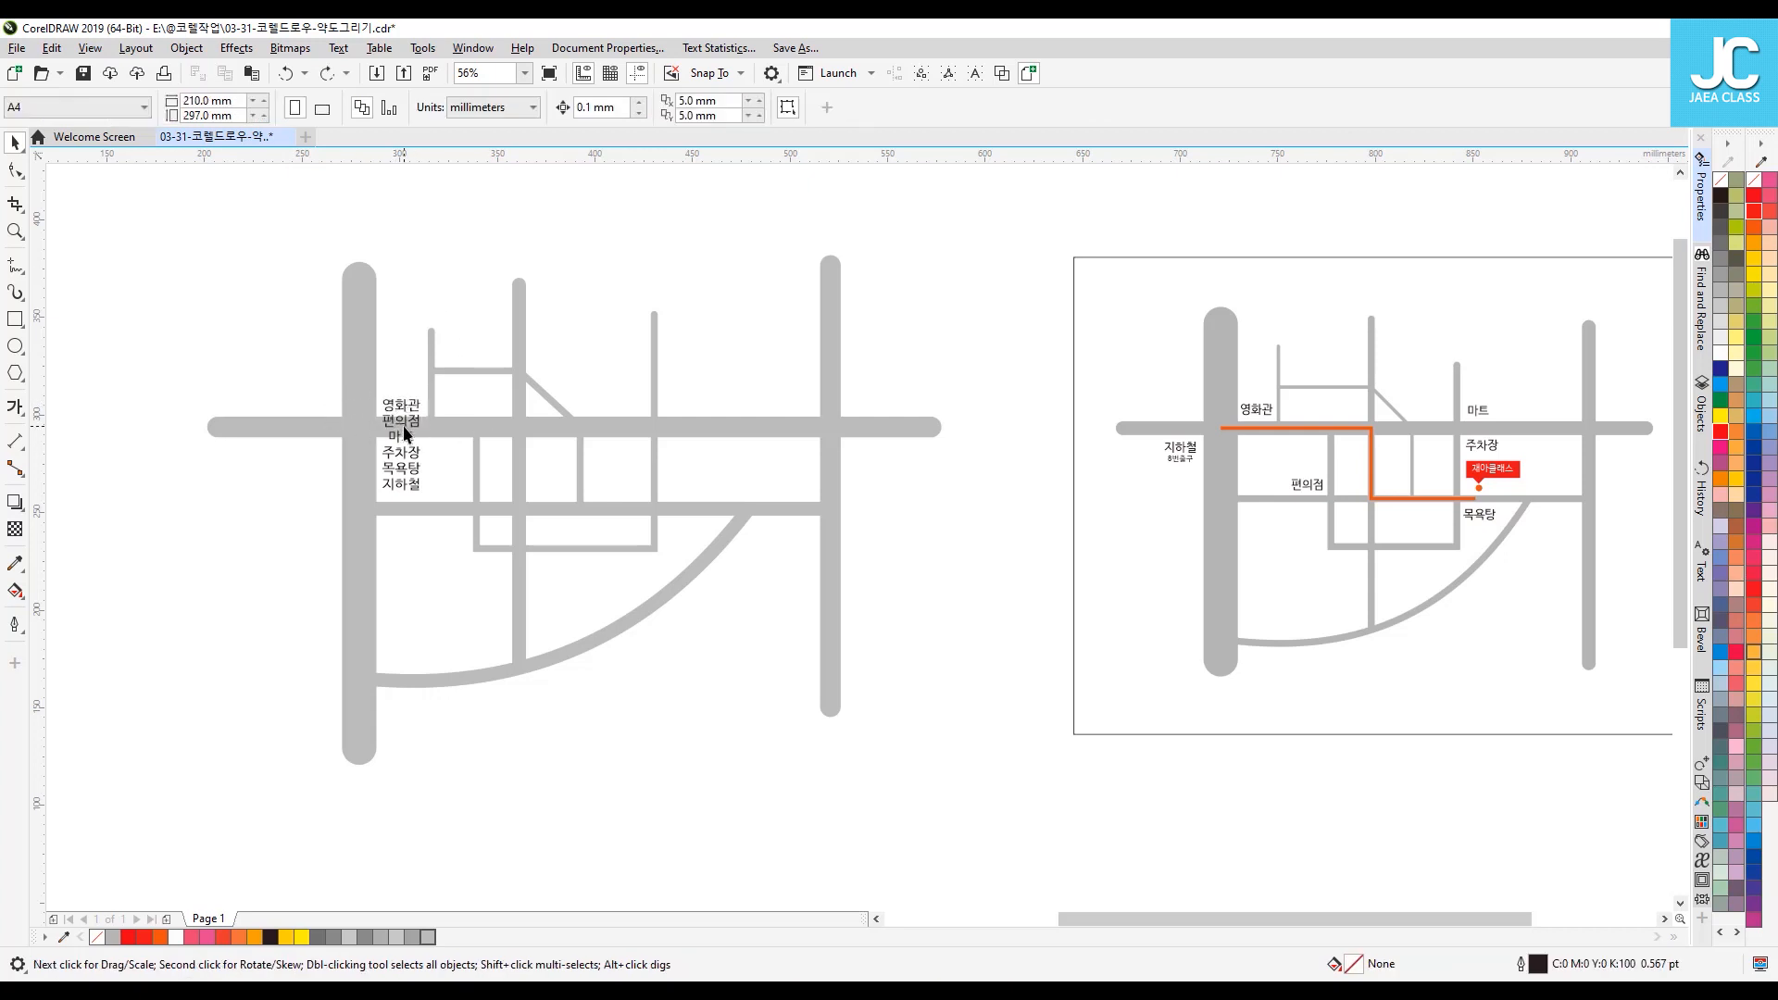
# Step: Distribute the 주차장, 목욕탕, 지하철, 편의점 and 마트 labels beside the roads at their positions in the reference map
pyautogui.moveTo(403, 425); pyautogui.dragTo(692, 455)
pyautogui.moveTo(395, 470); pyautogui.dragTo(682, 534)
pyautogui.moveTo(392, 482); pyautogui.dragTo(314, 458)
pyautogui.click(447, 492)
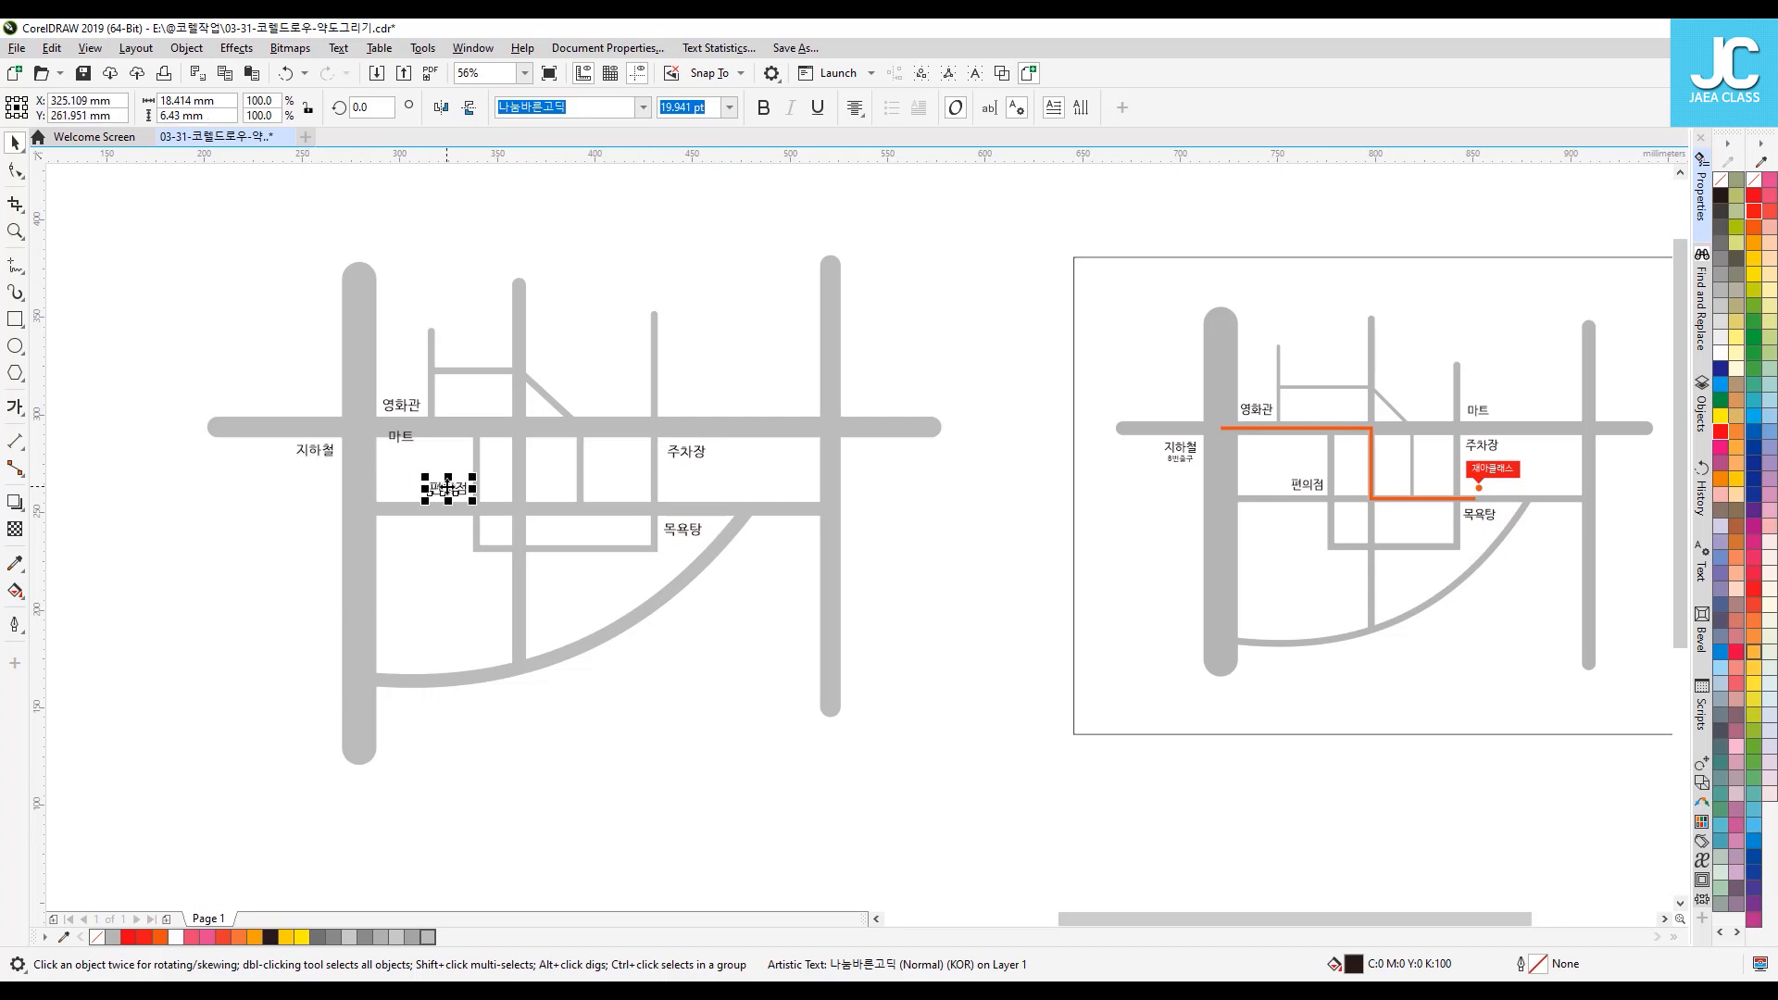
pyautogui.moveTo(407, 436); pyautogui.dragTo(690, 412)
pyautogui.click(937, 388)
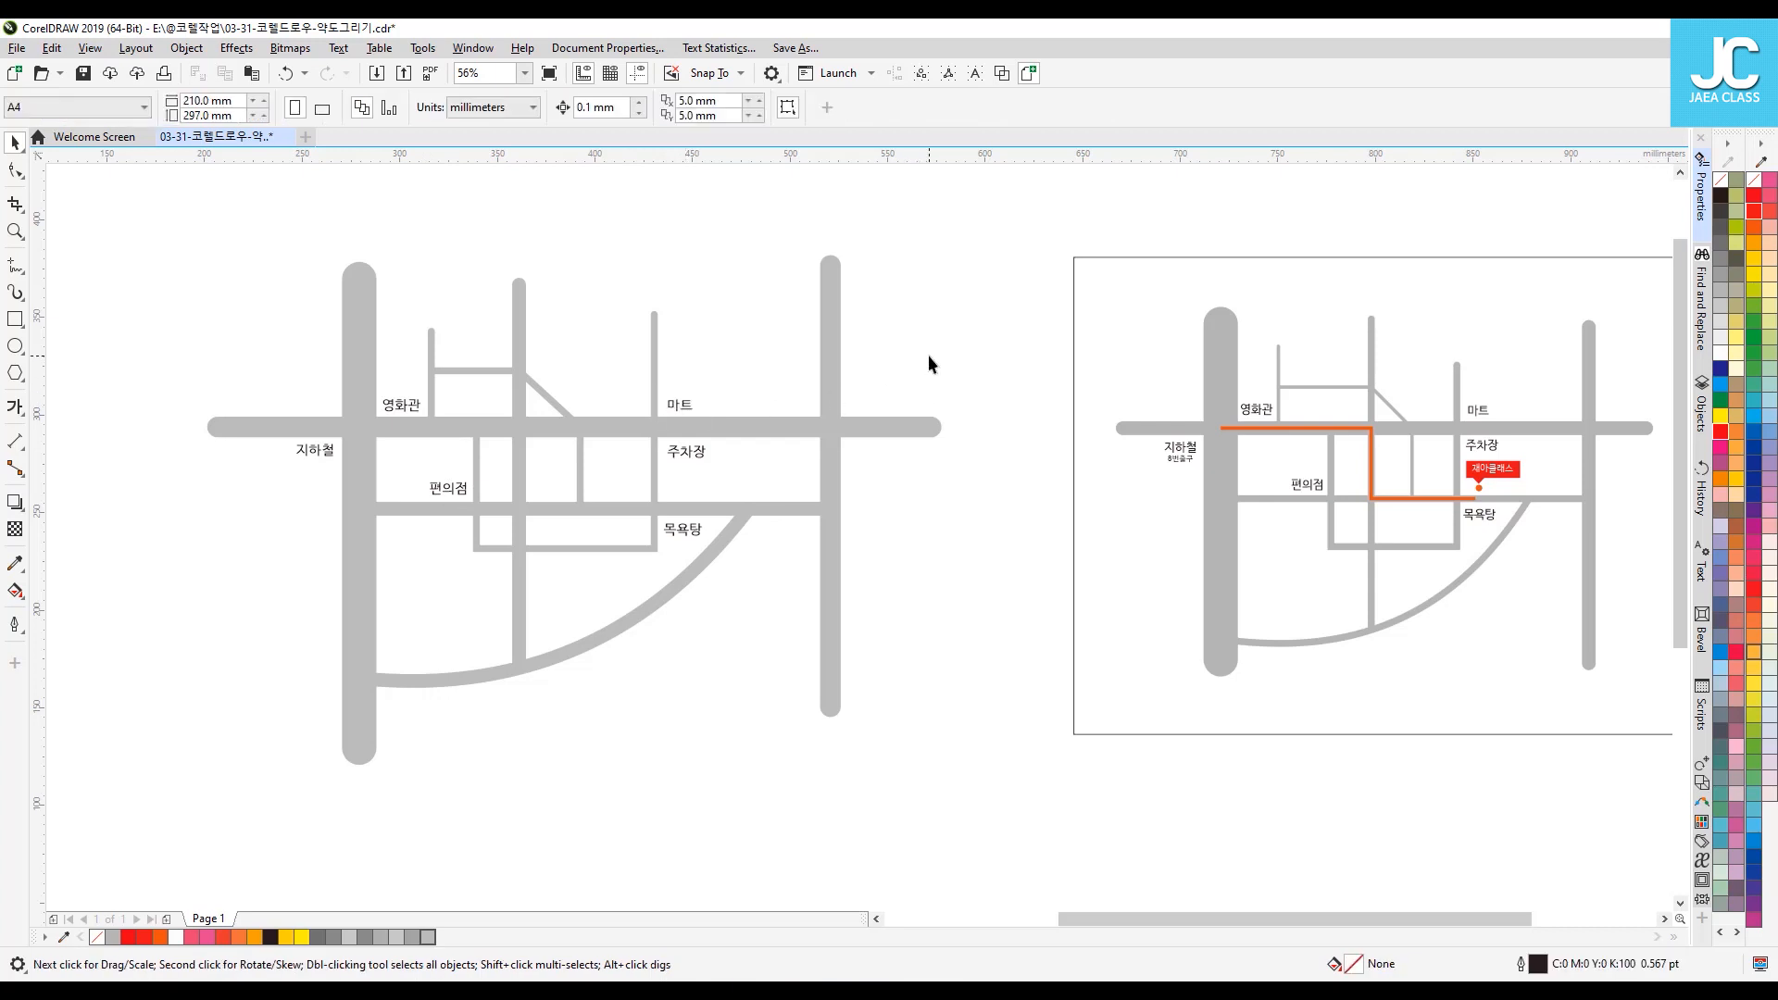
# Step: Add a smaller second line reading 8번출구 at 13.7 pt under the 지하철 label
pyautogui.doubleClick(324, 452)
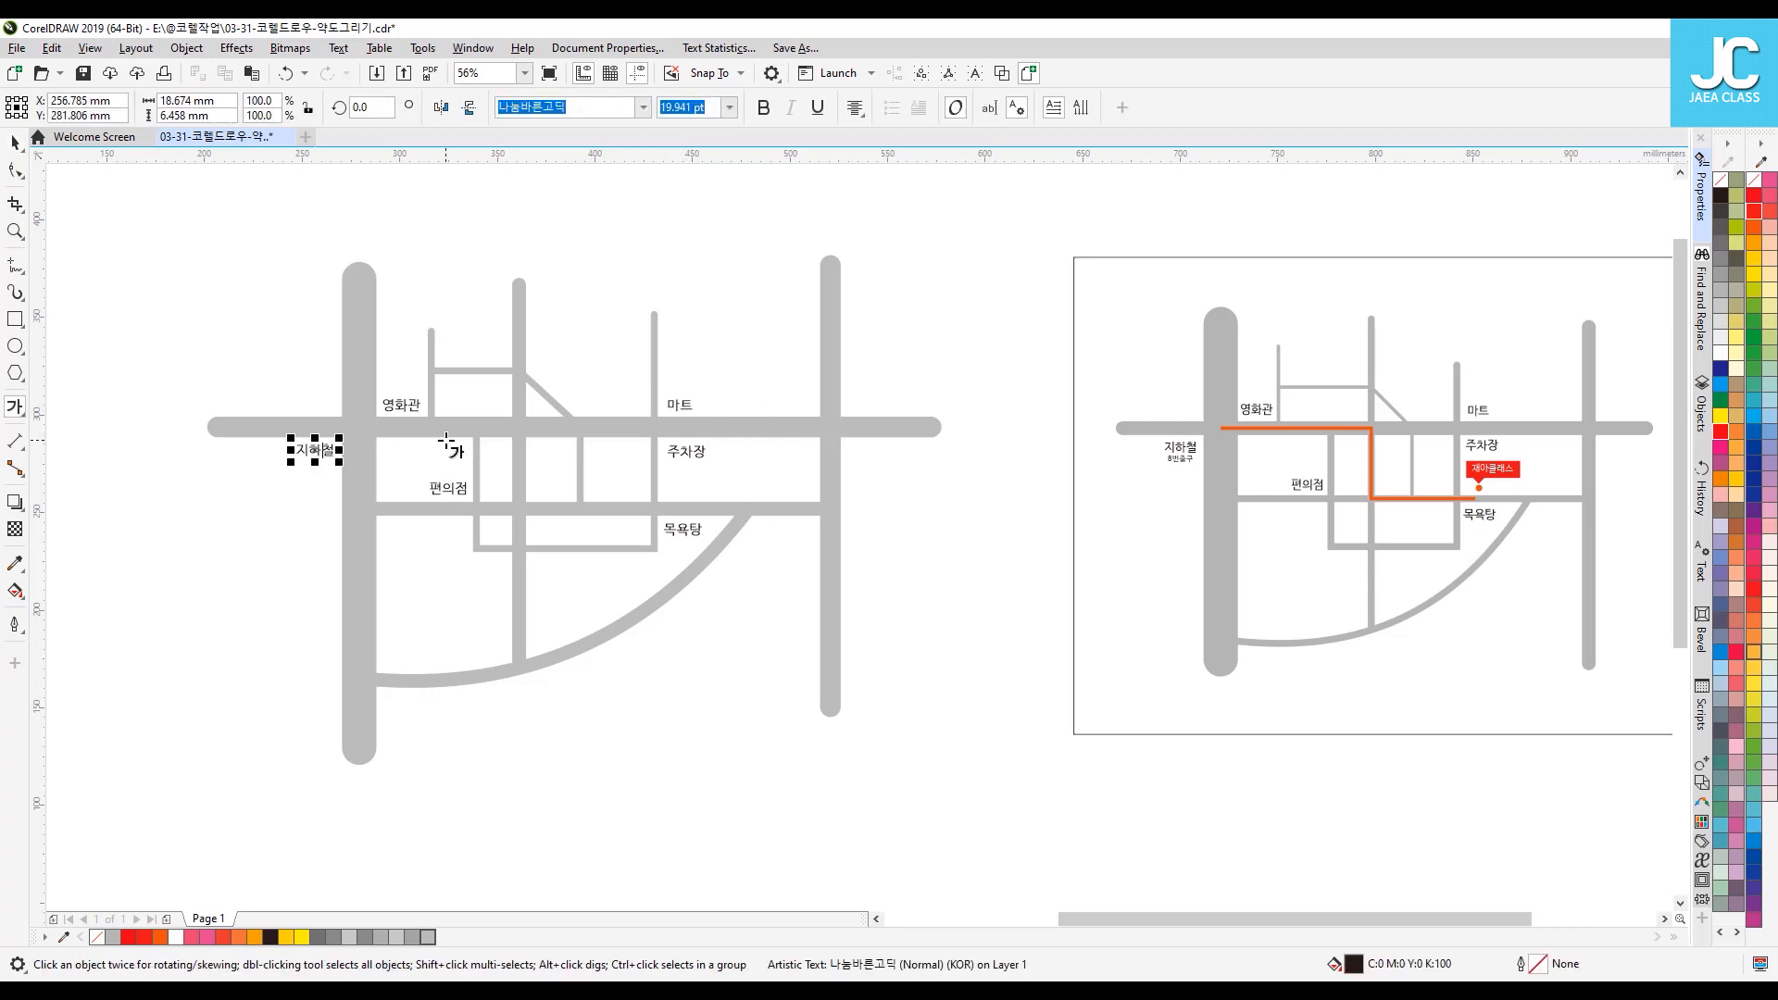
pyautogui.write('8번ㅊ')
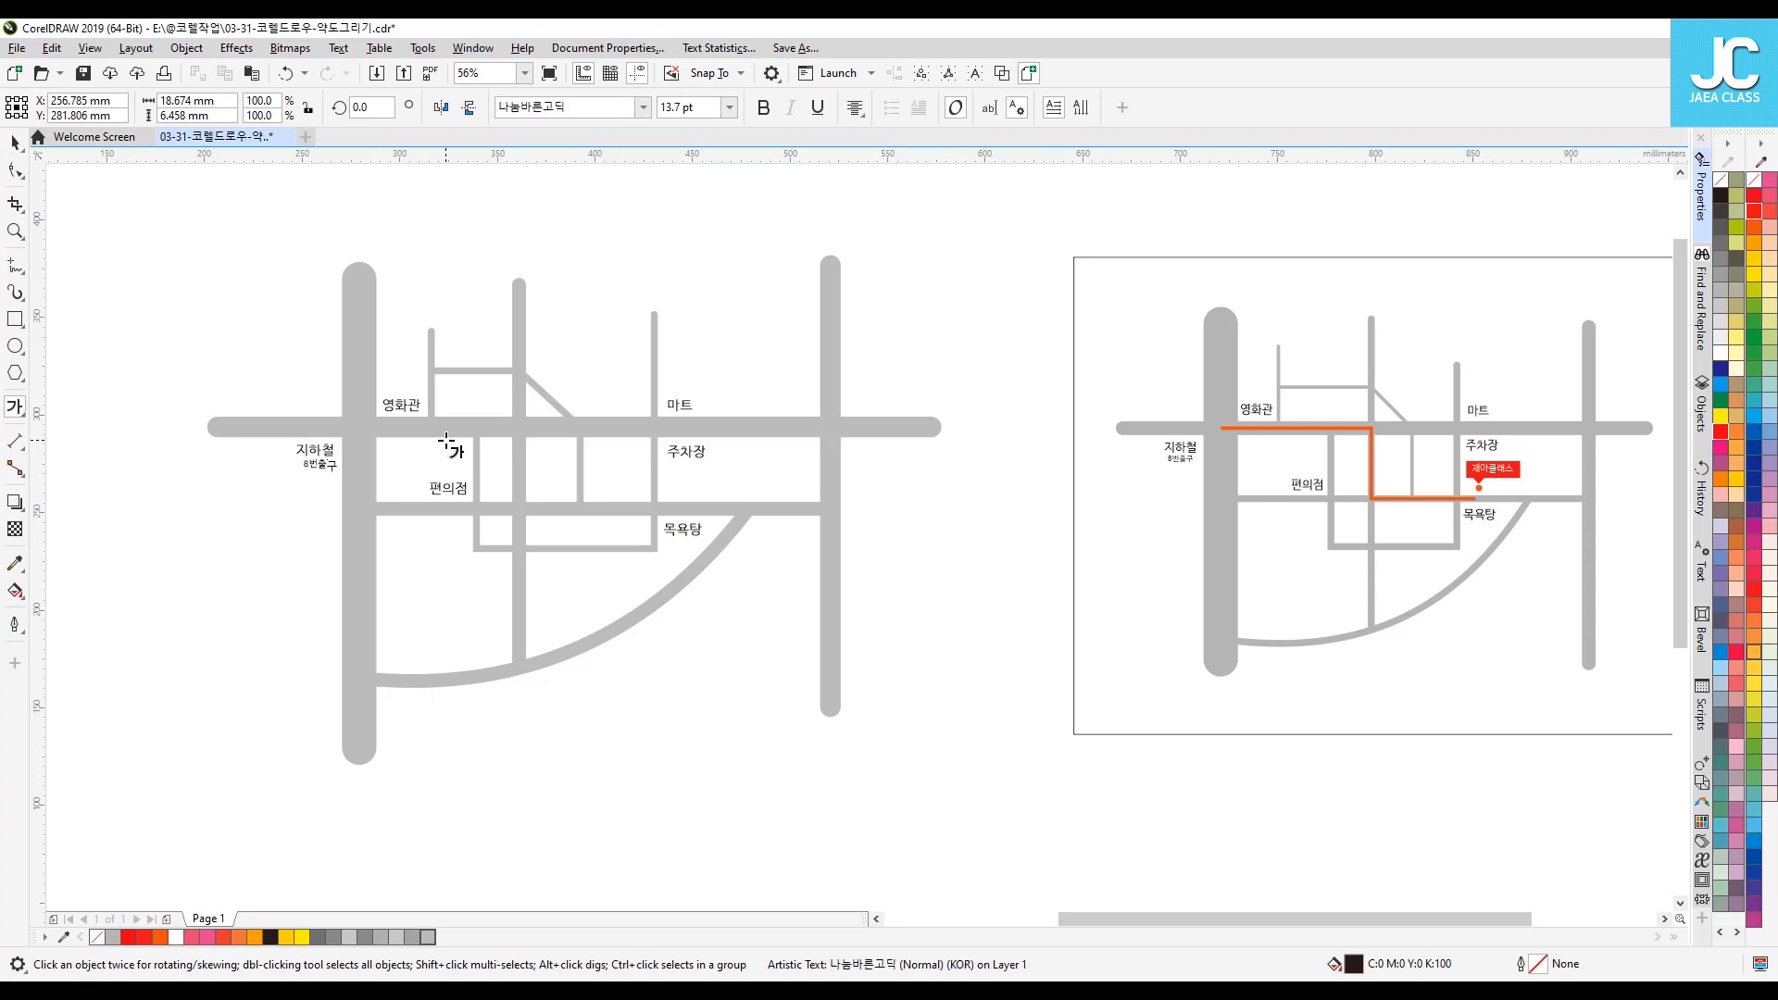
pyautogui.click(14, 143)
pyautogui.click(958, 512)
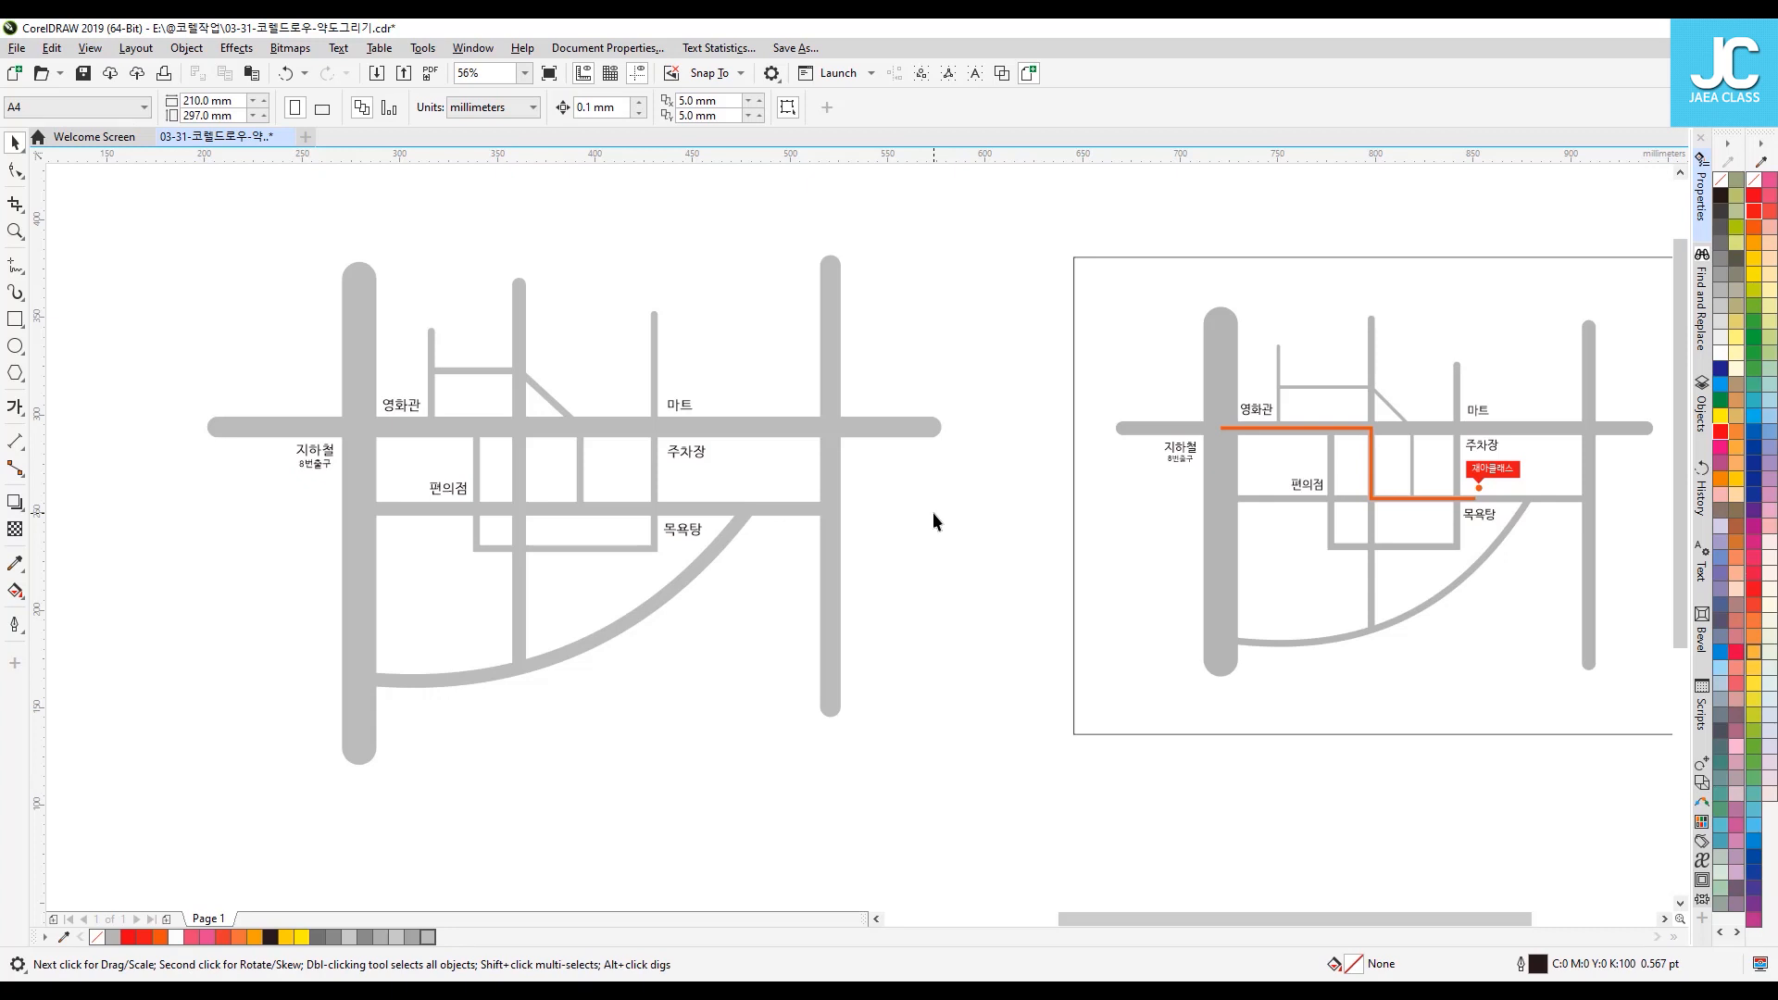
# Step: Draw a stepped route line from the thick vertical road along the main road, down the middle road, and along the lower road above 목욕탕
pyautogui.click(14, 267)
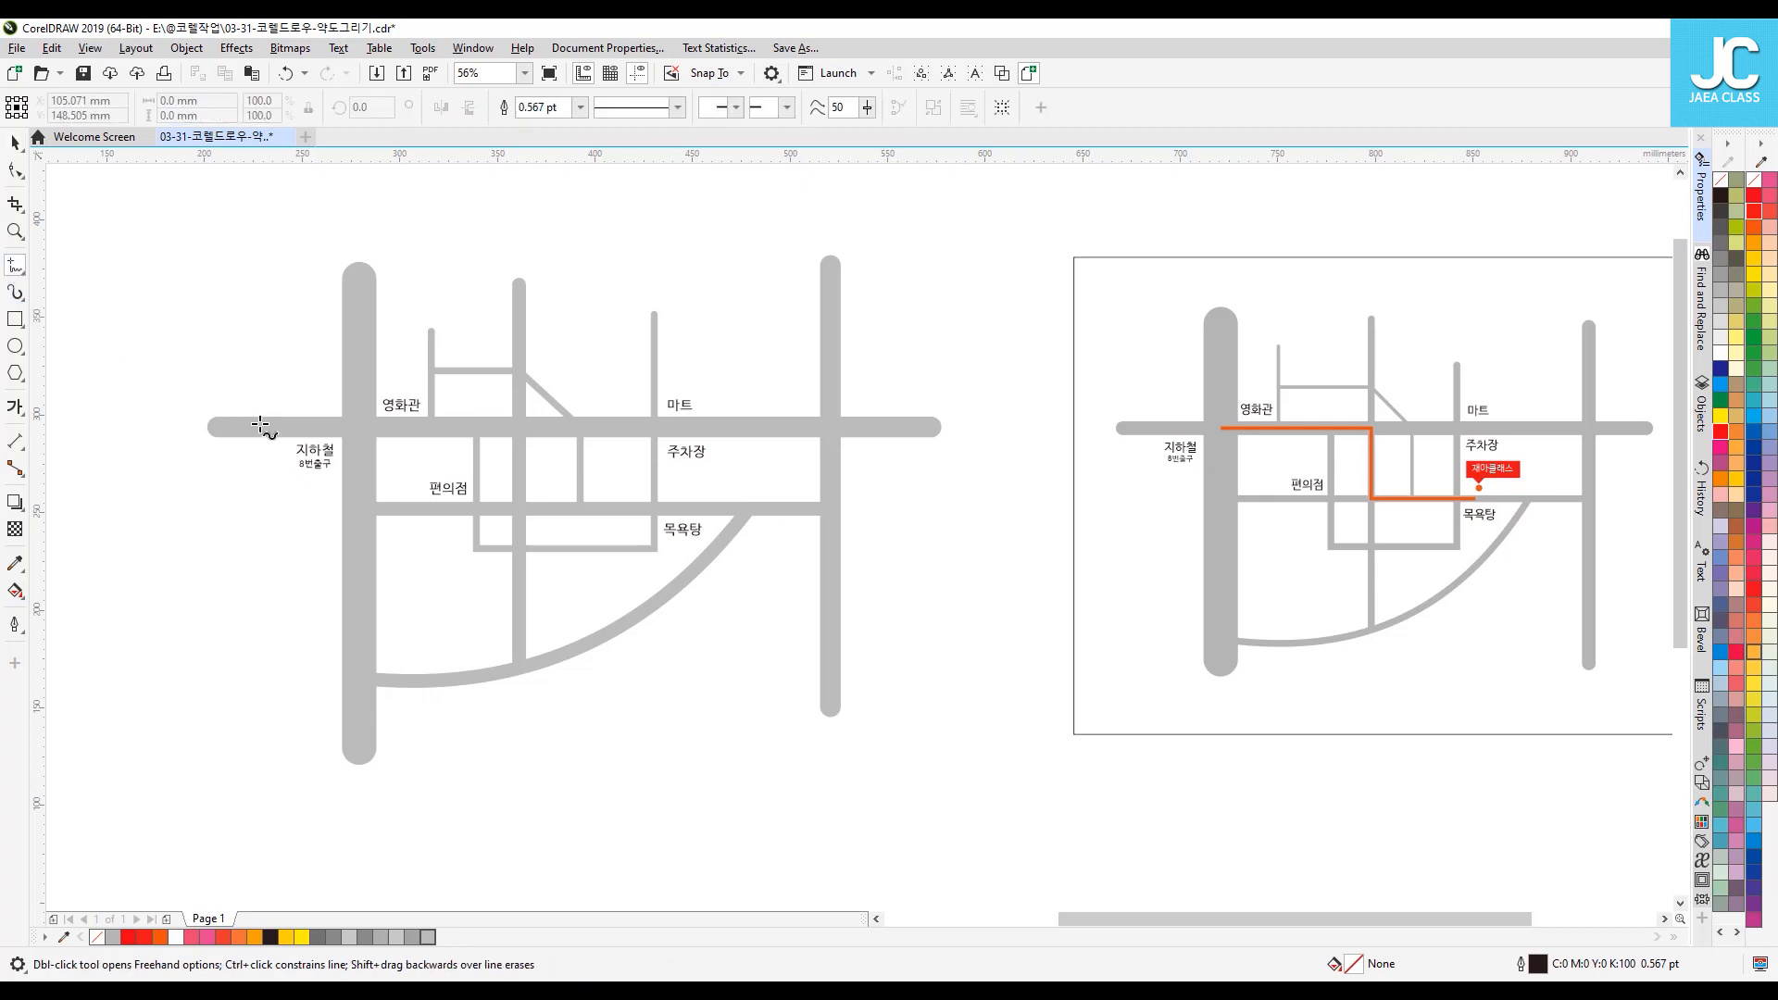
pyautogui.click(361, 428)
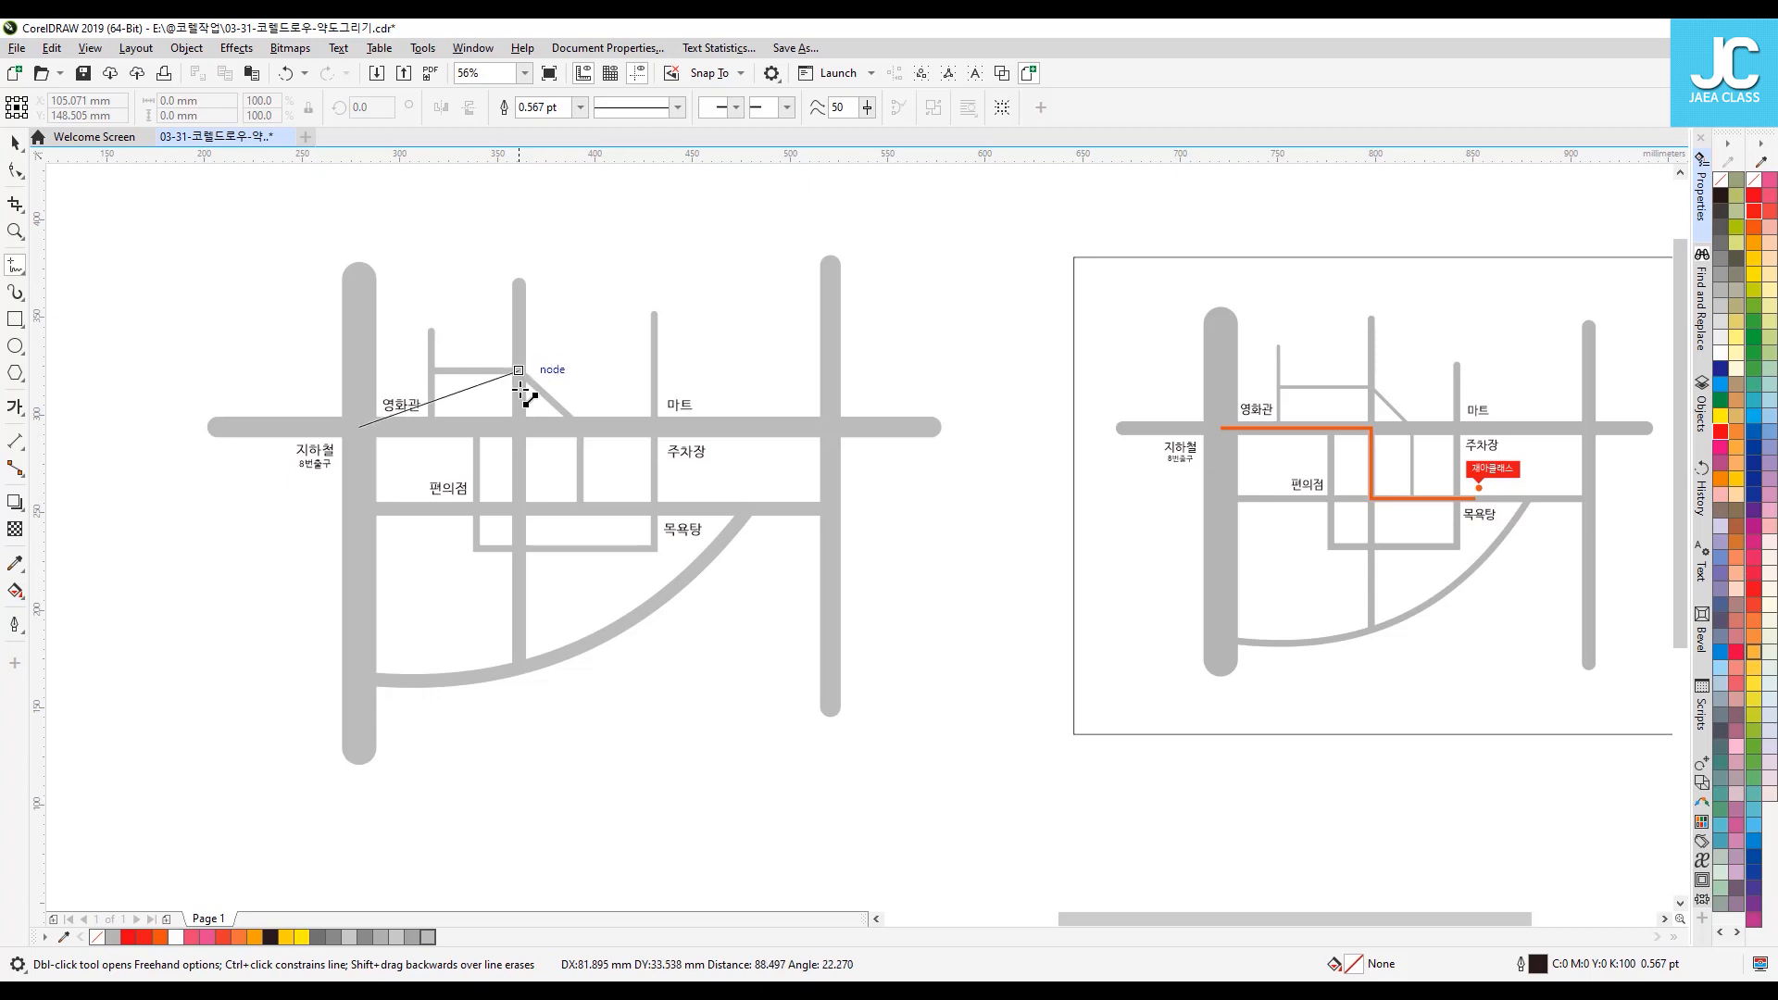
pyautogui.click(522, 428)
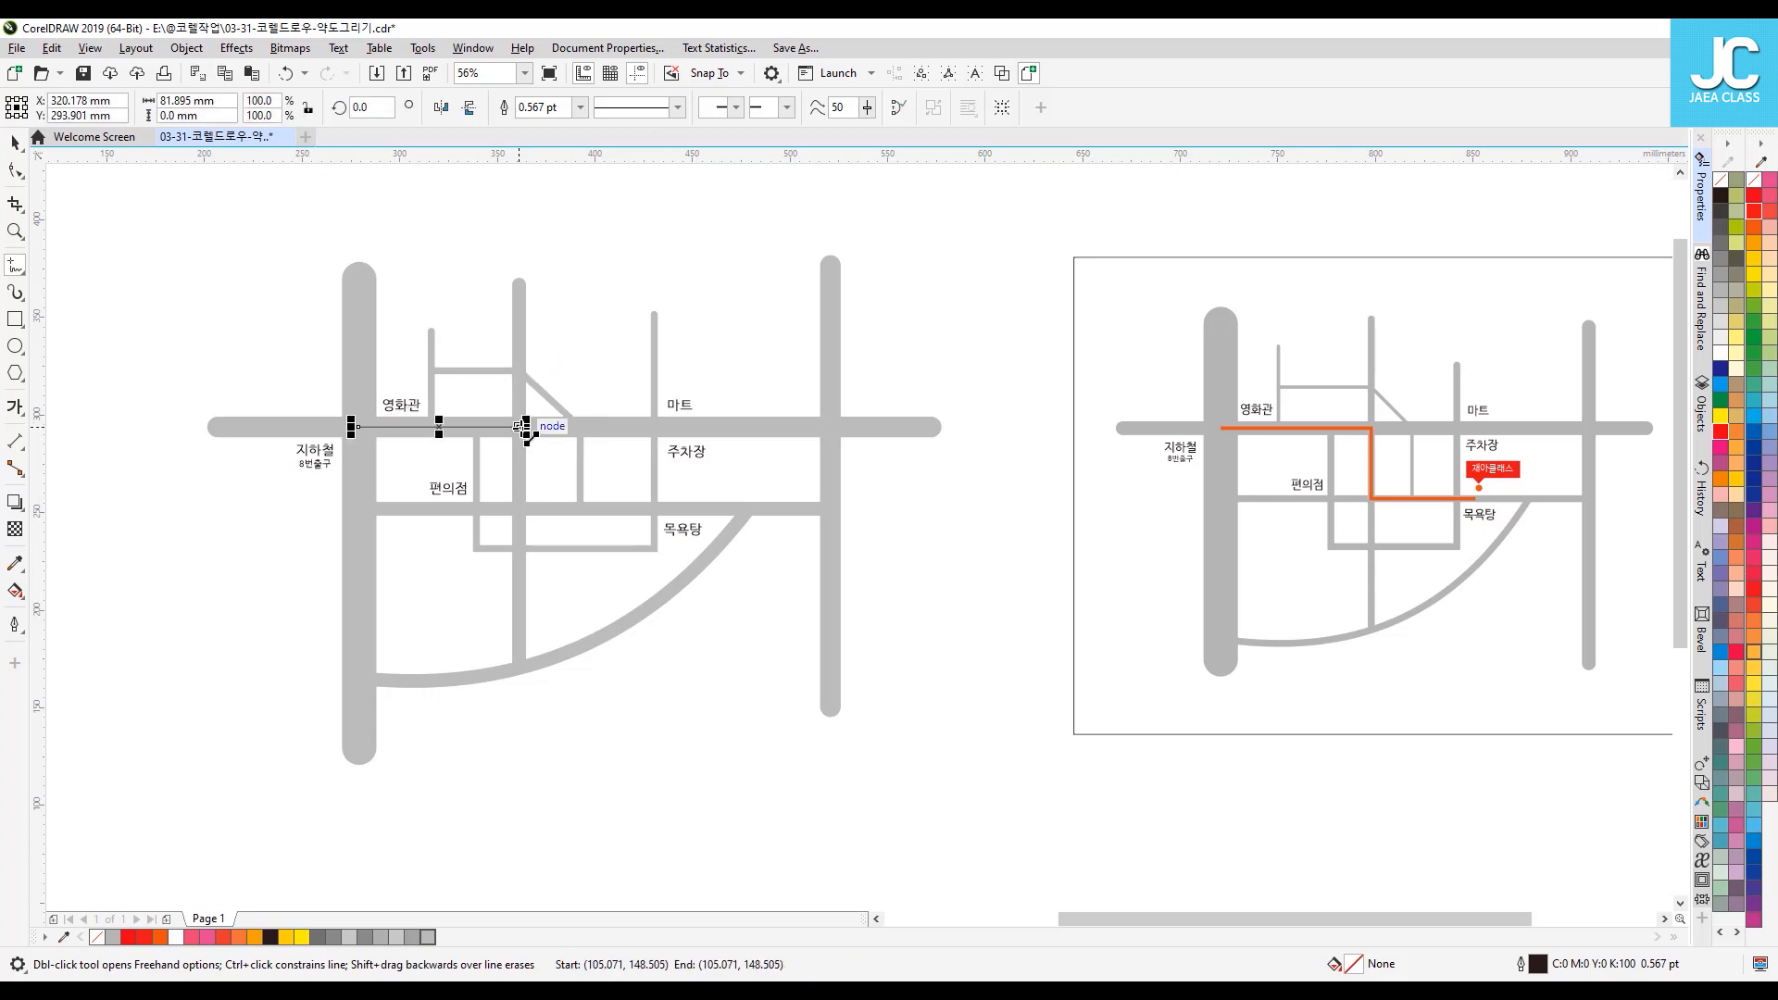
pyautogui.click(521, 510)
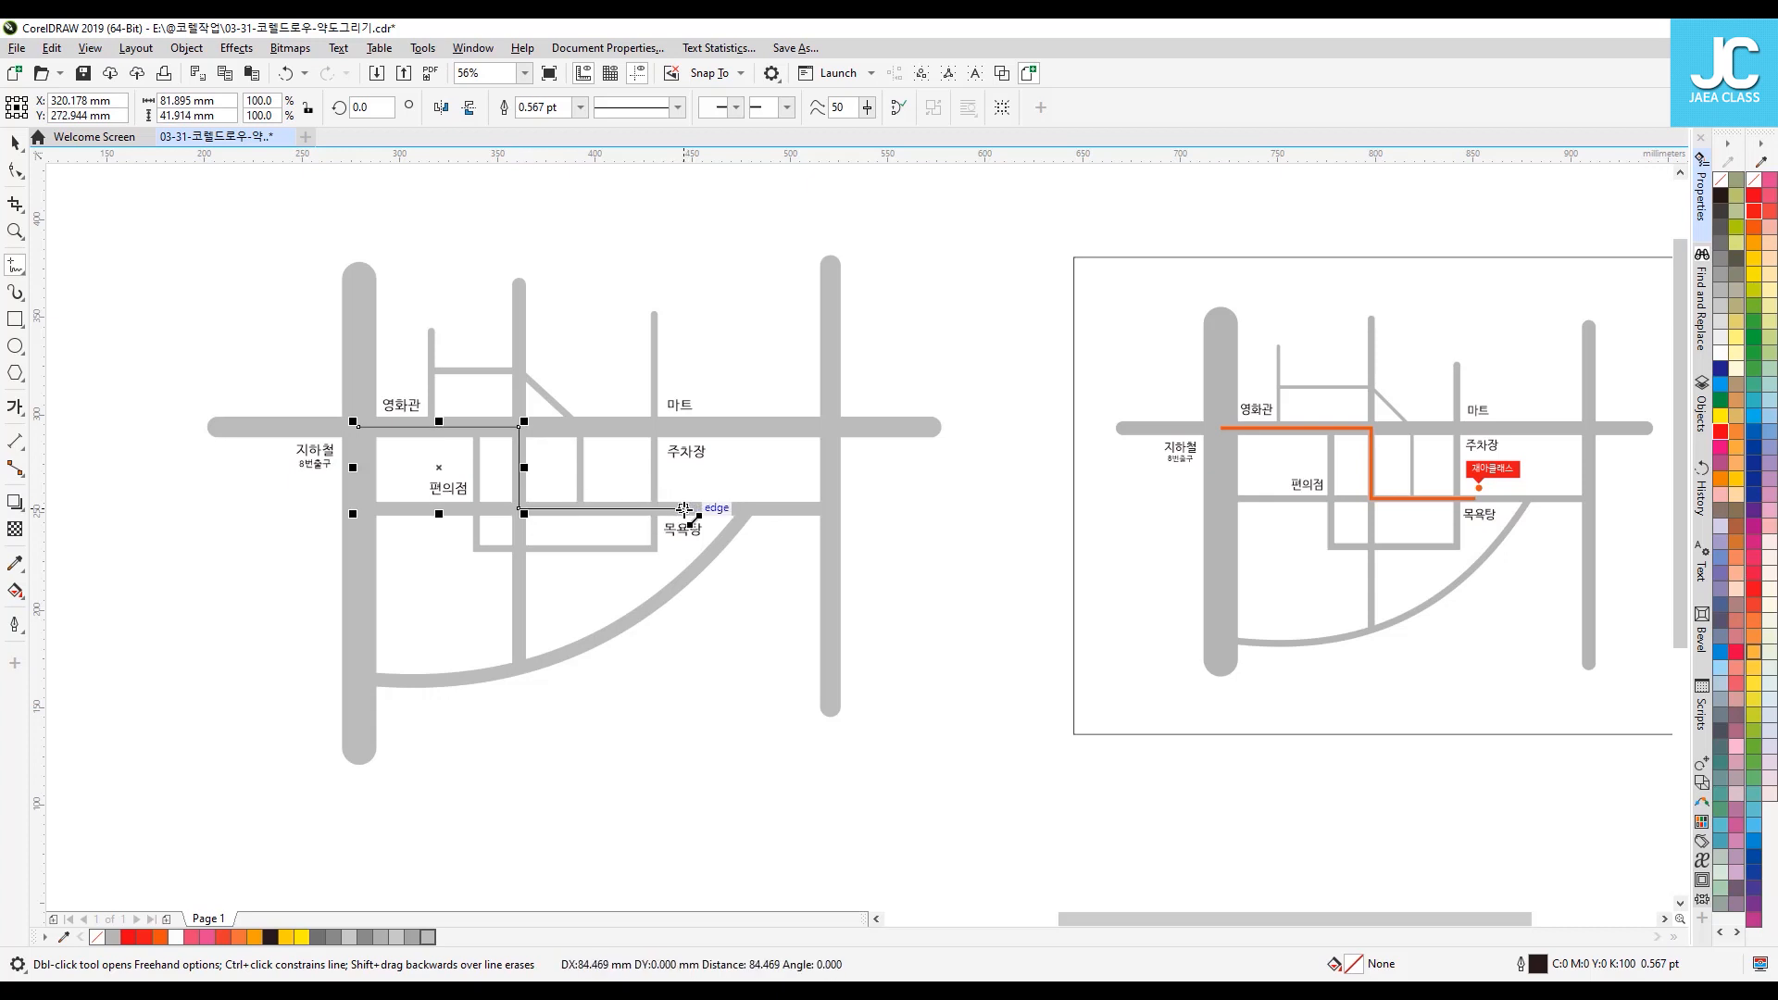
pyautogui.click(685, 508)
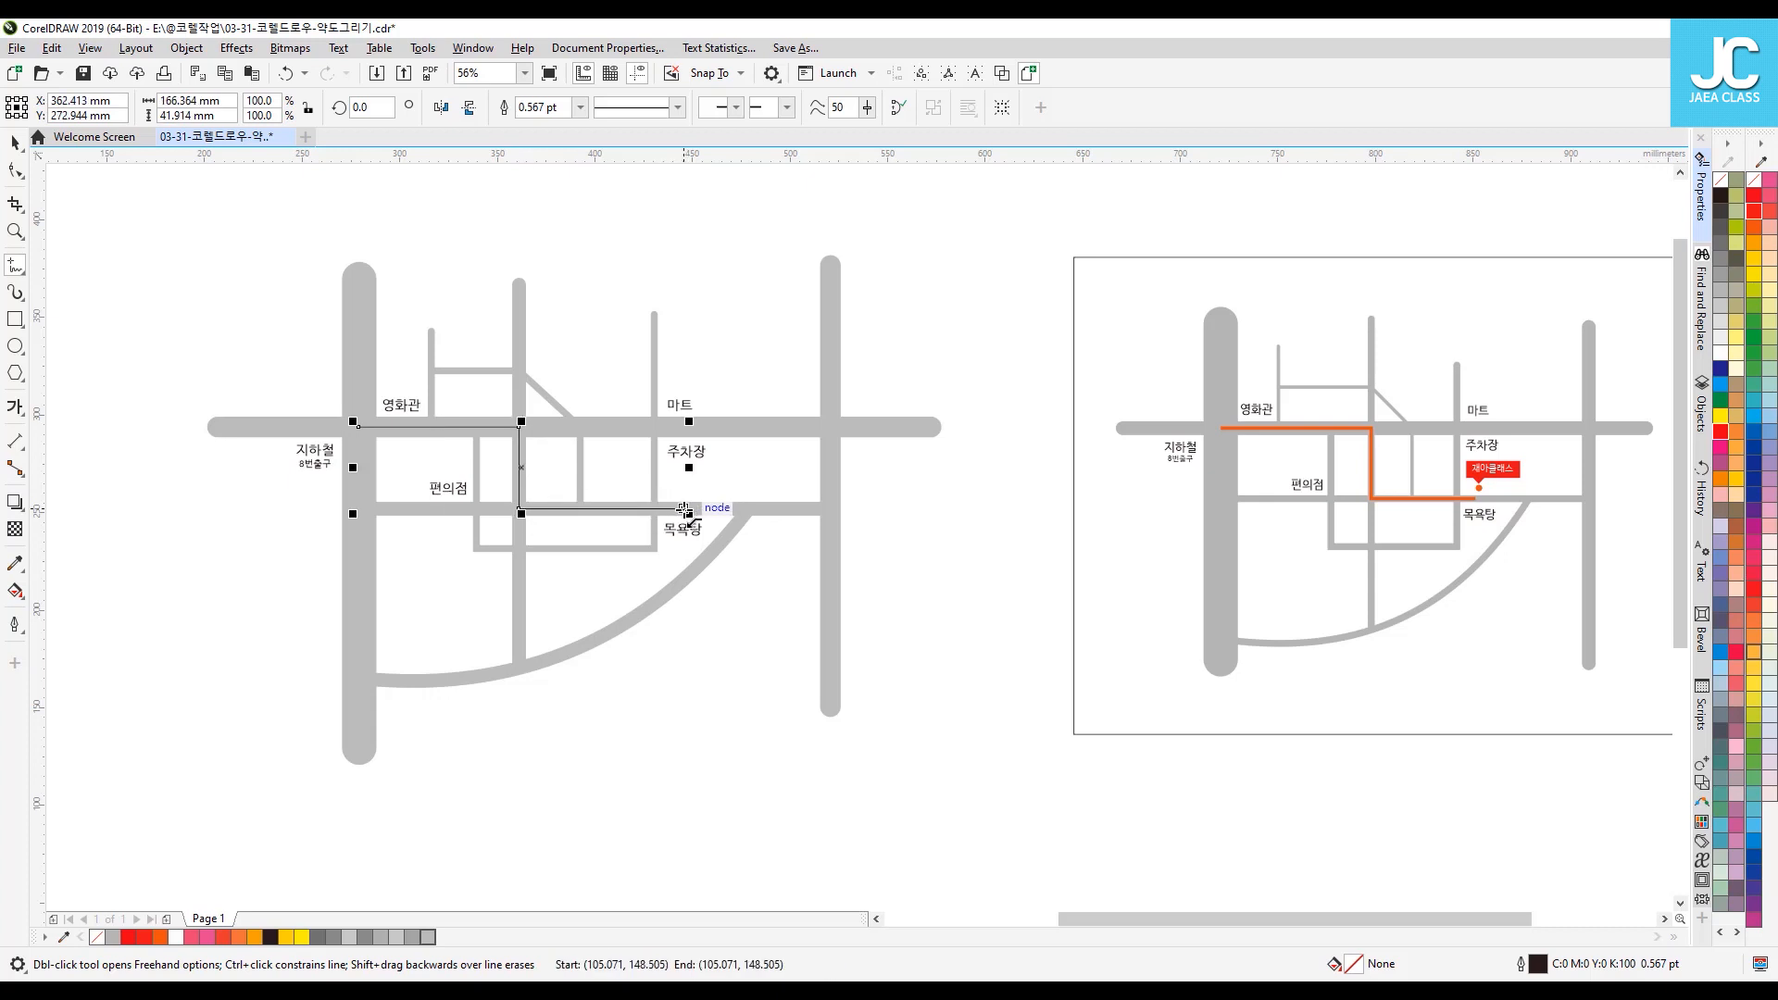
# Step: Set the route line's outline to 10 pt and color it red
pyautogui.click(15, 141)
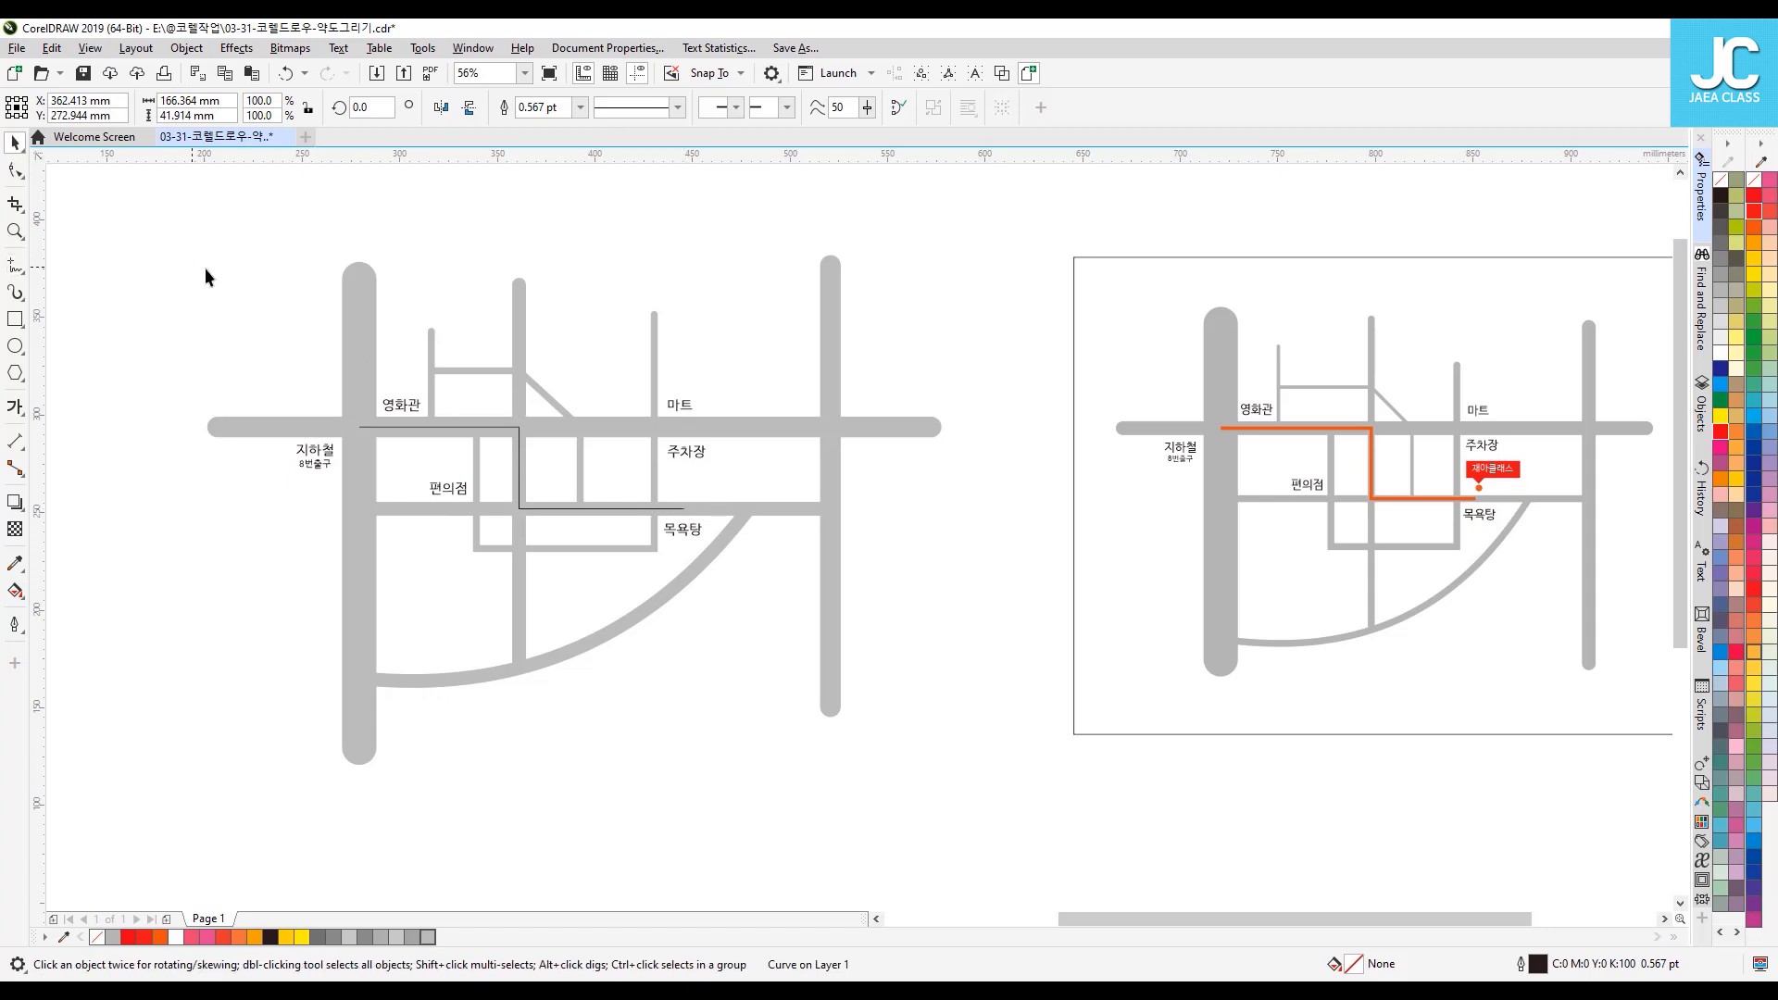
pyautogui.click(518, 427)
pyautogui.click(545, 108)
pyautogui.write('10')
pyautogui.press('Return')
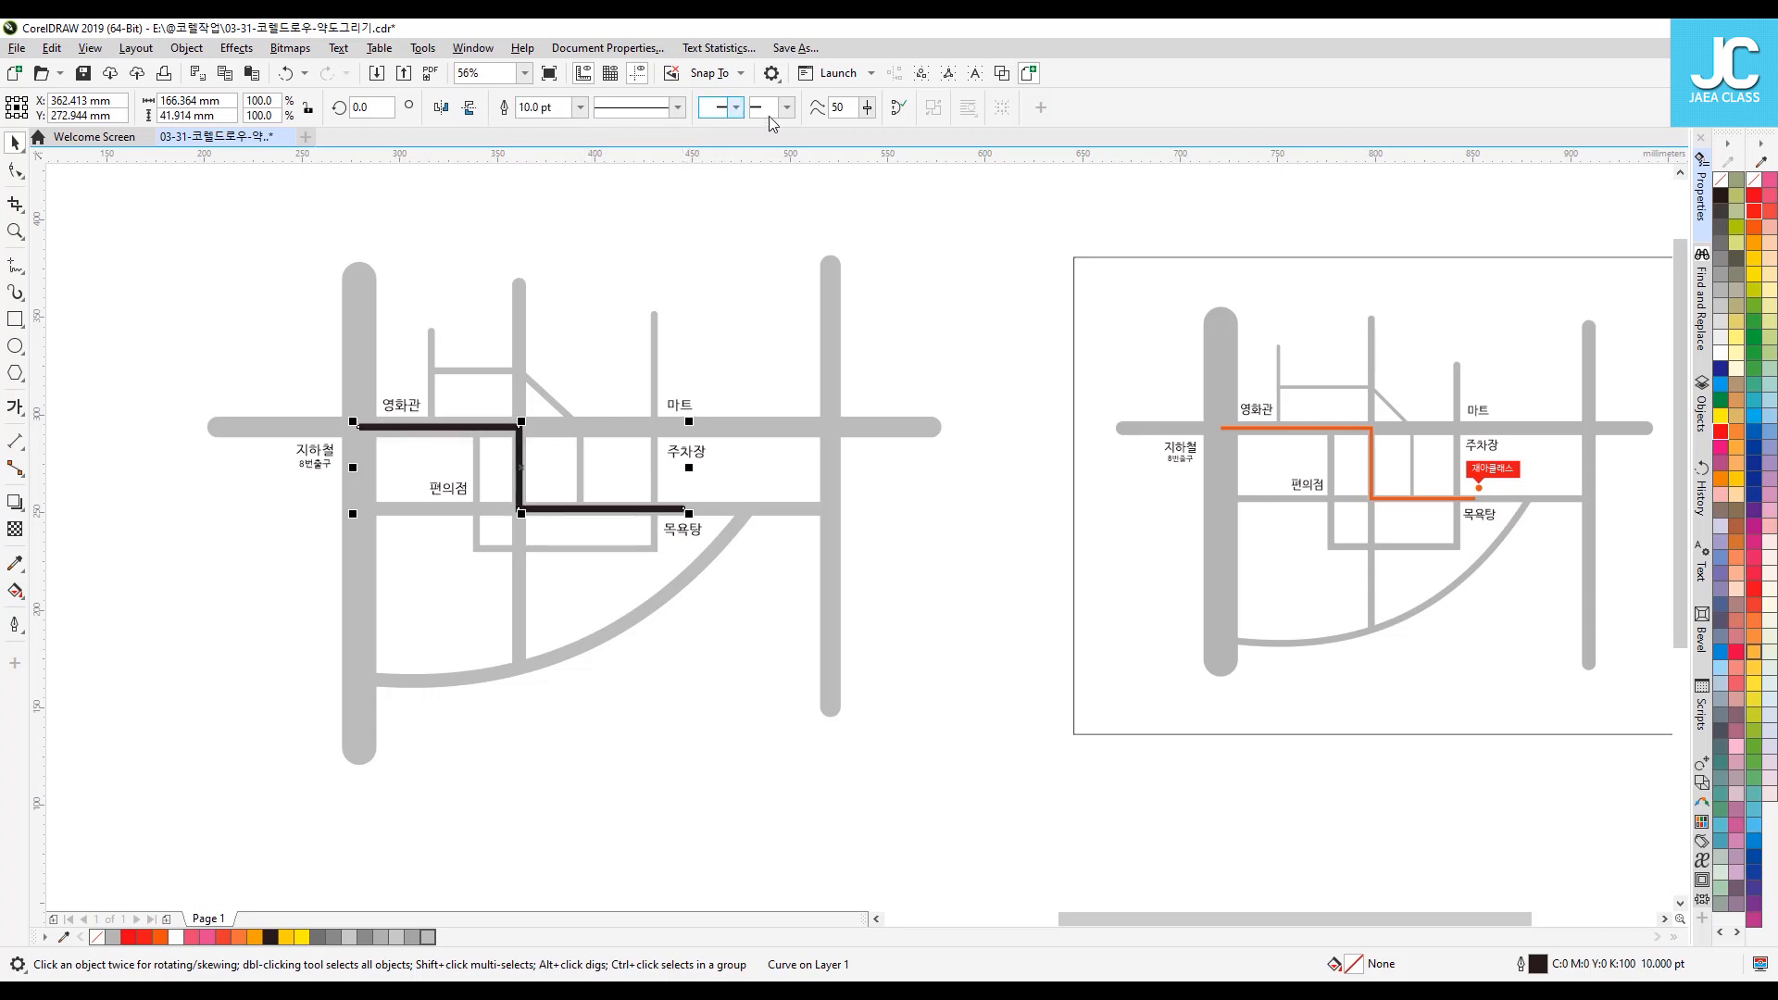
pyautogui.rightClick(1754, 211)
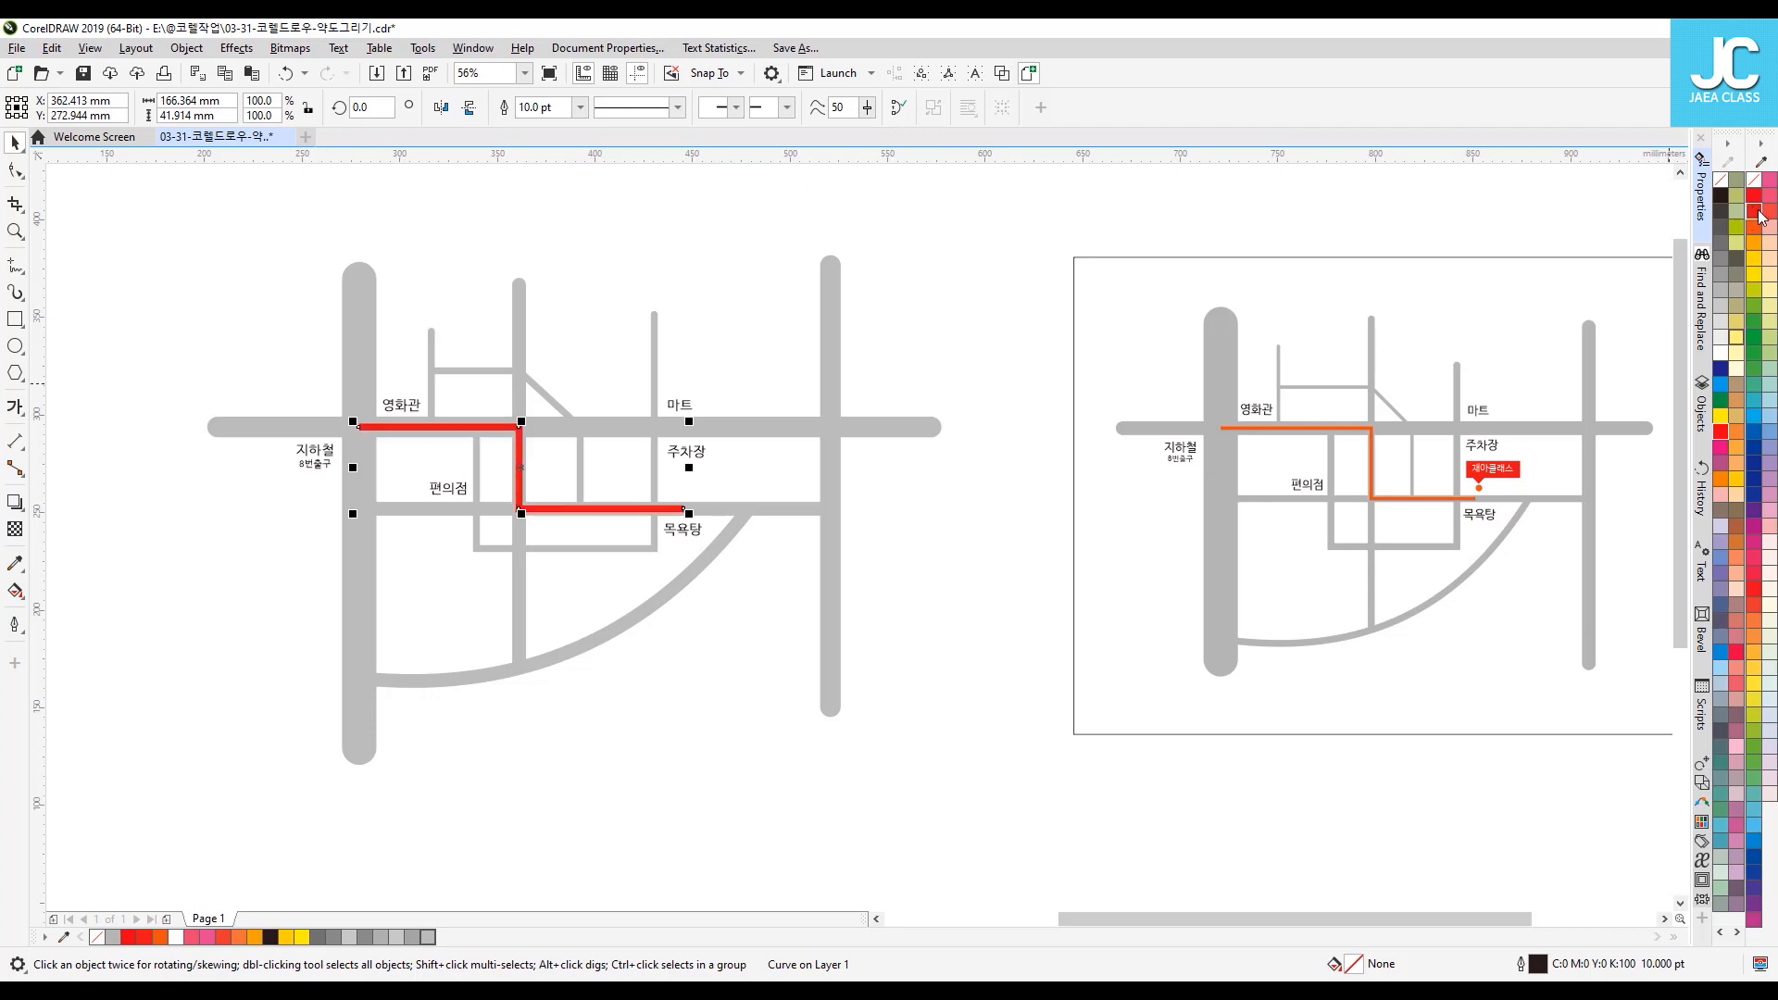
pyautogui.click(275, 303)
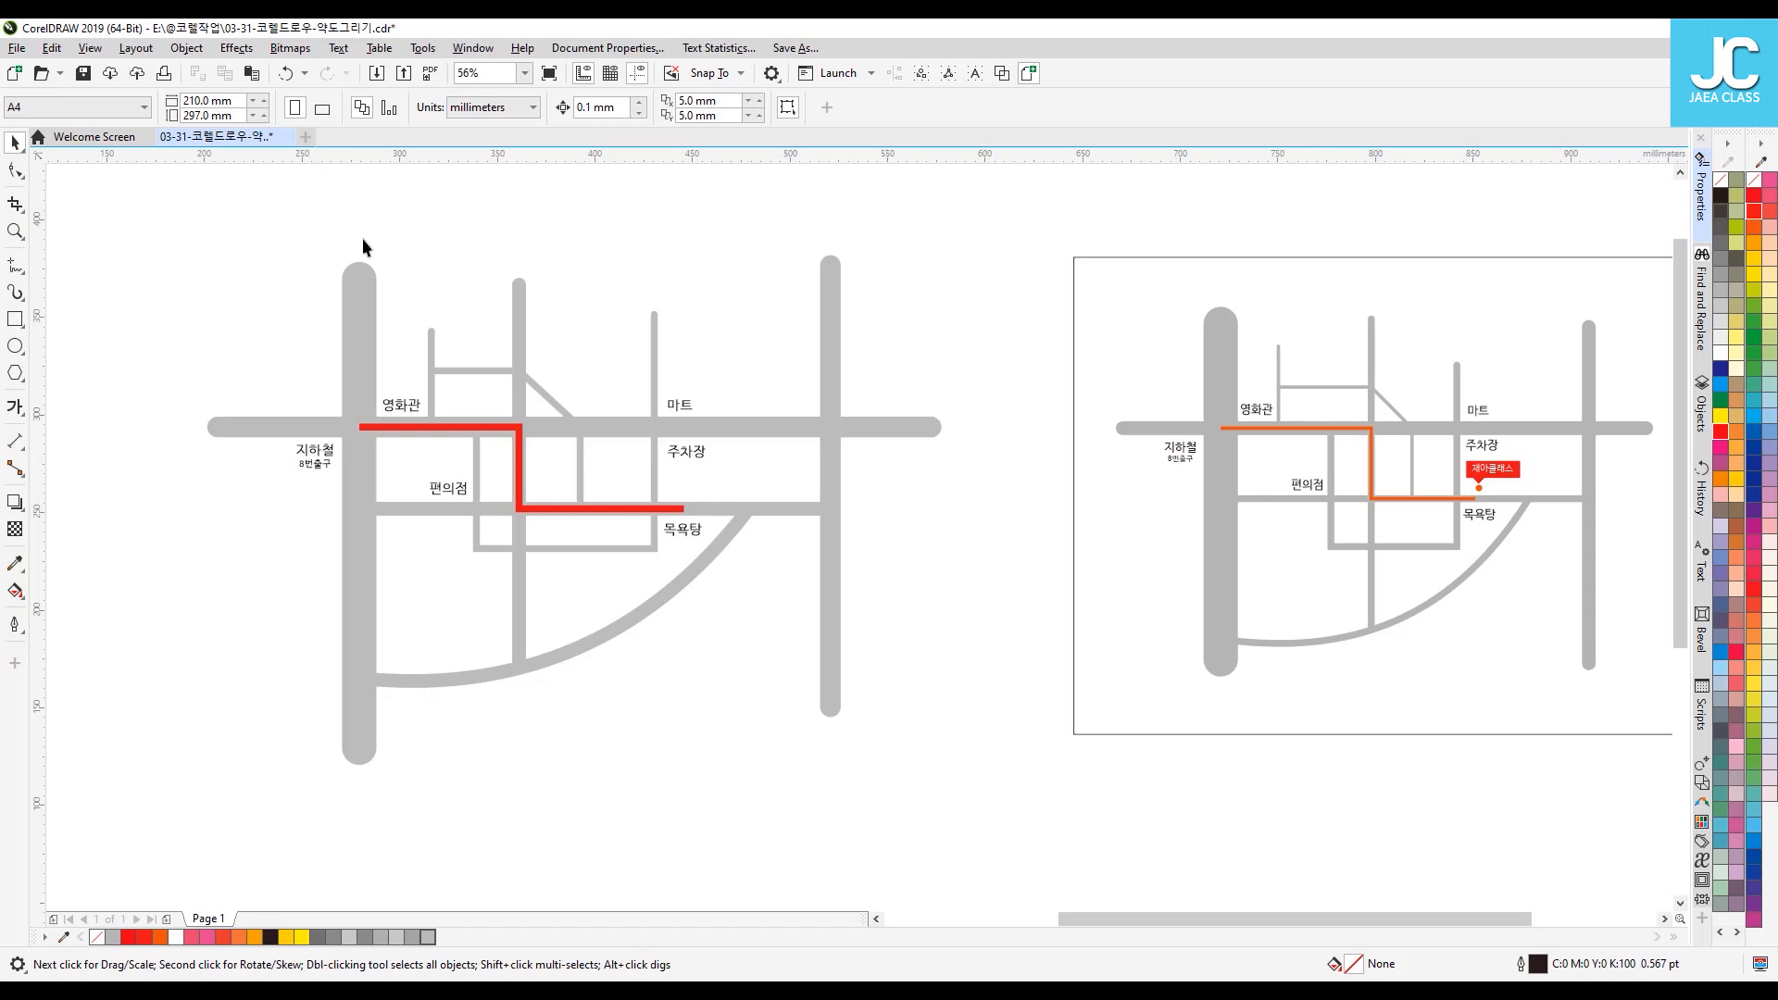
# Step: Draw a circle about 10.4 mm in diameter just above the route's end and fill it red
pyautogui.click(15, 345)
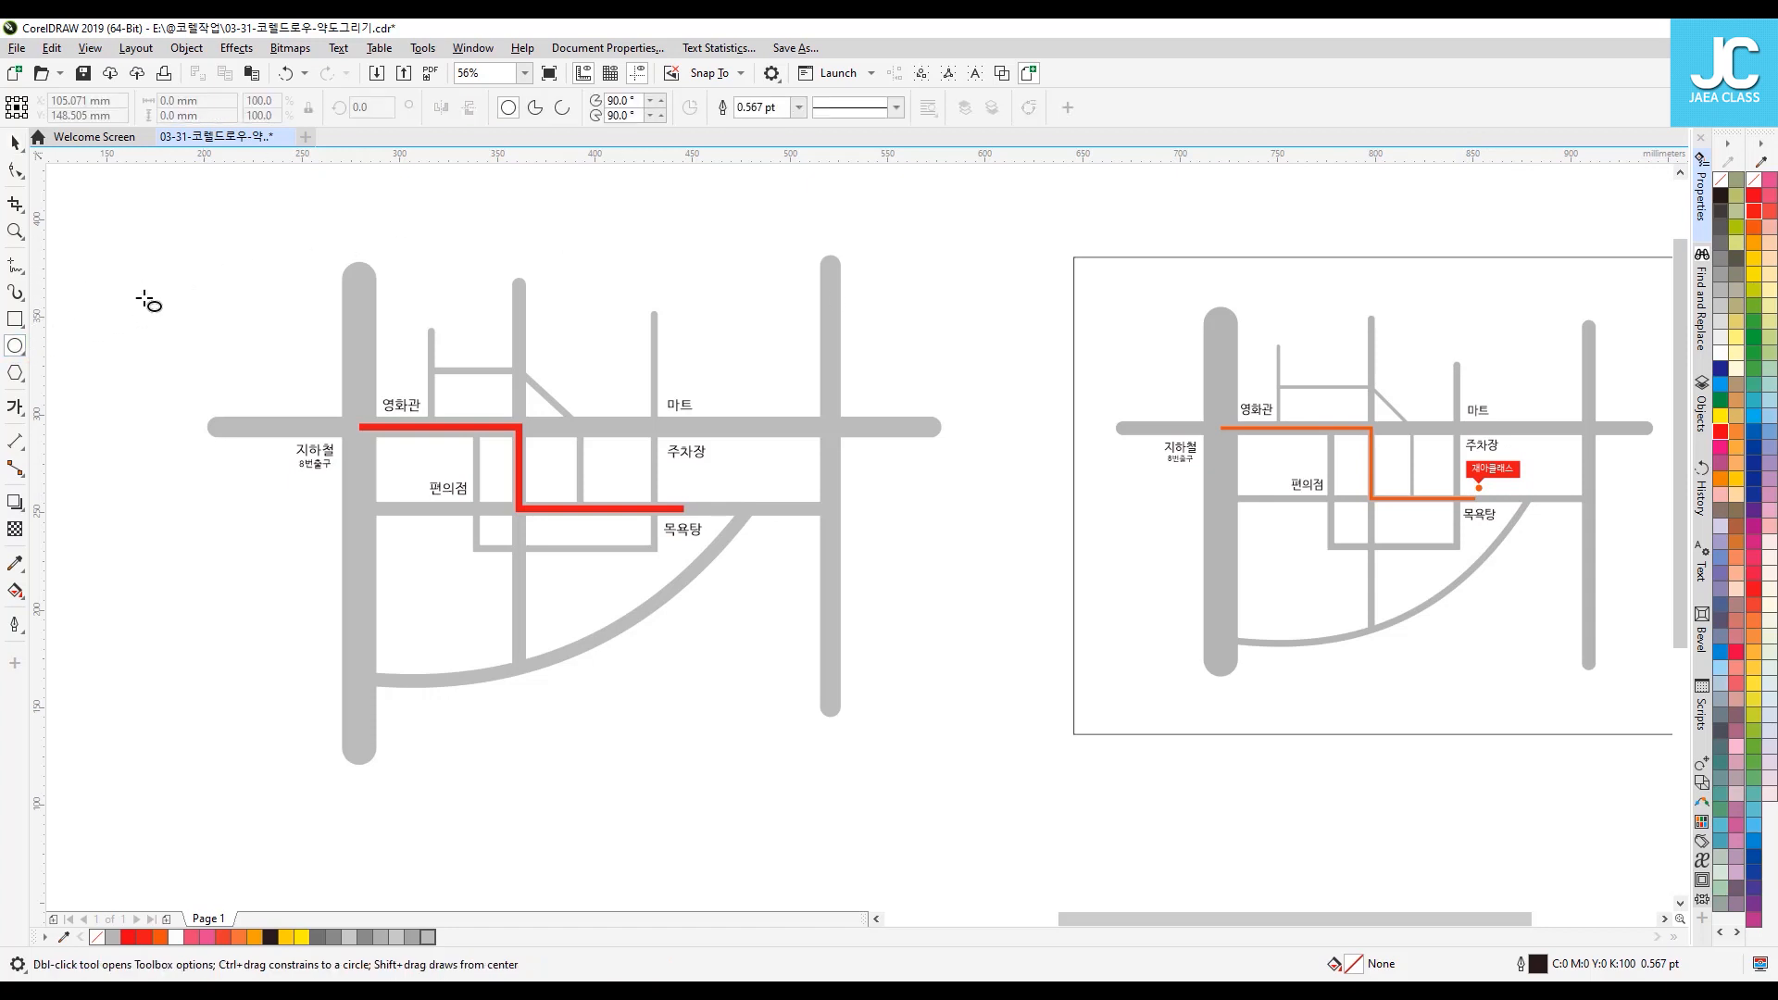
pyautogui.moveTo(135, 289); pyautogui.dragTo(682, 488)
pyautogui.press('space')
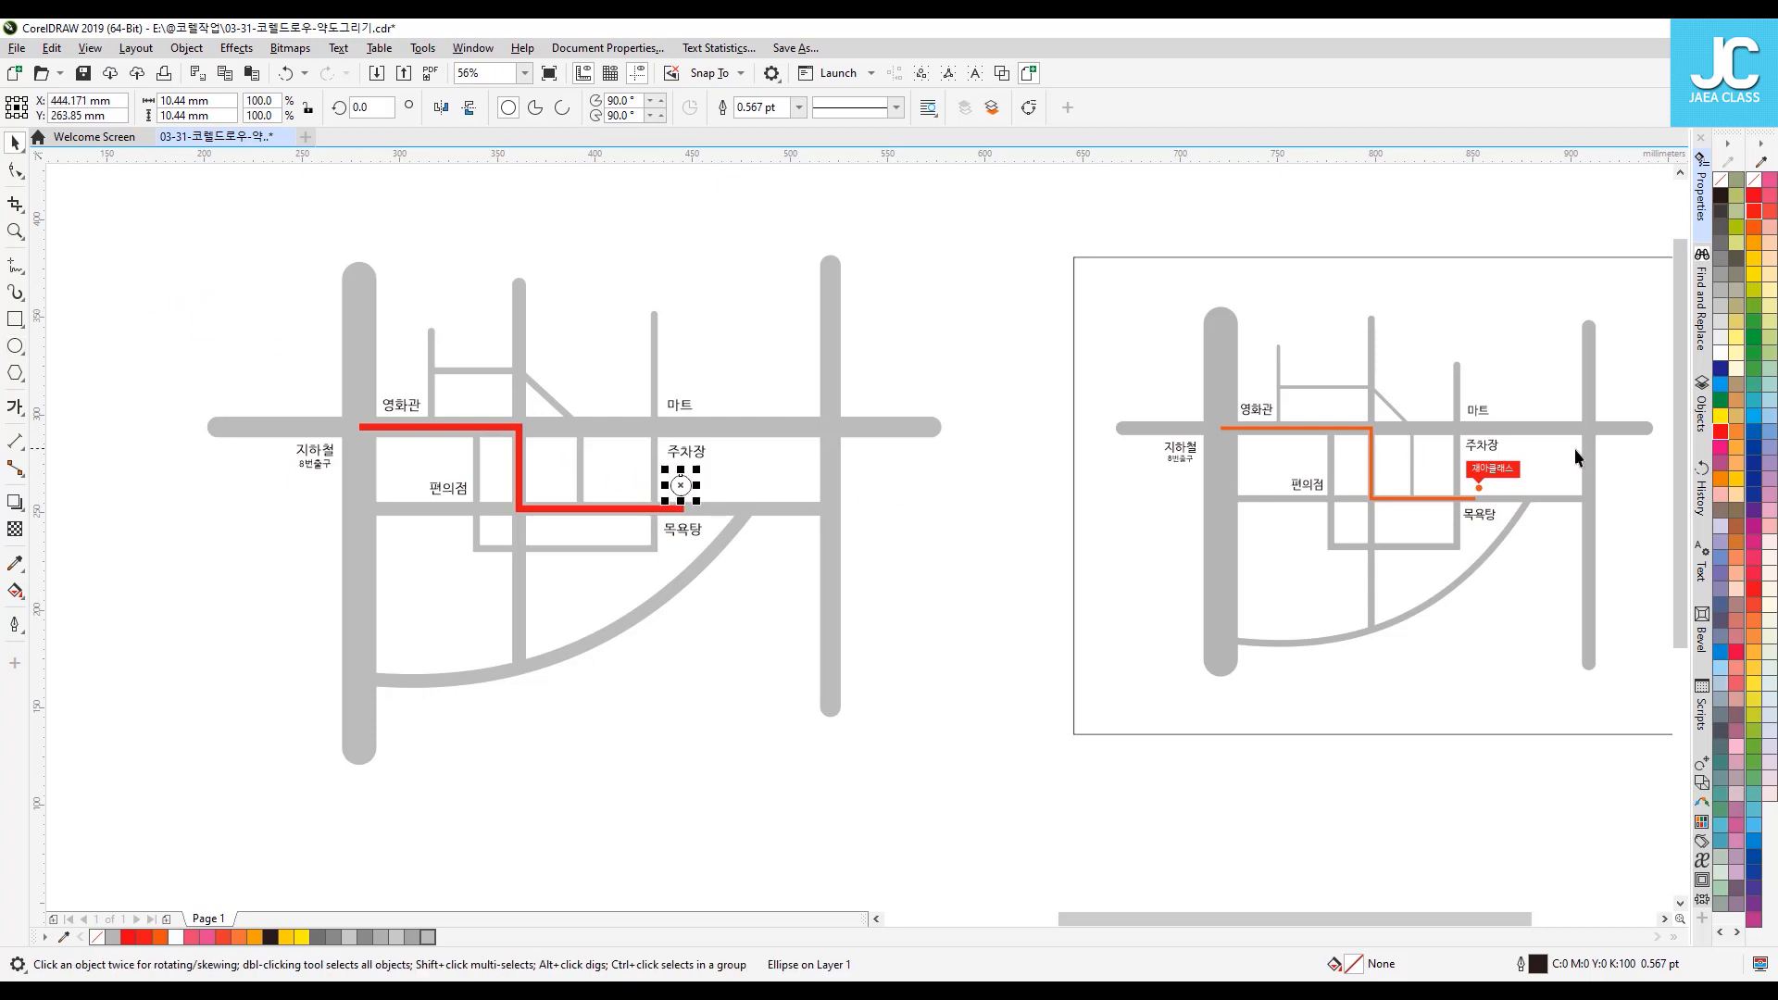
pyautogui.click(1721, 432)
pyautogui.click(948, 516)
pyautogui.click(678, 487)
pyautogui.click(943, 526)
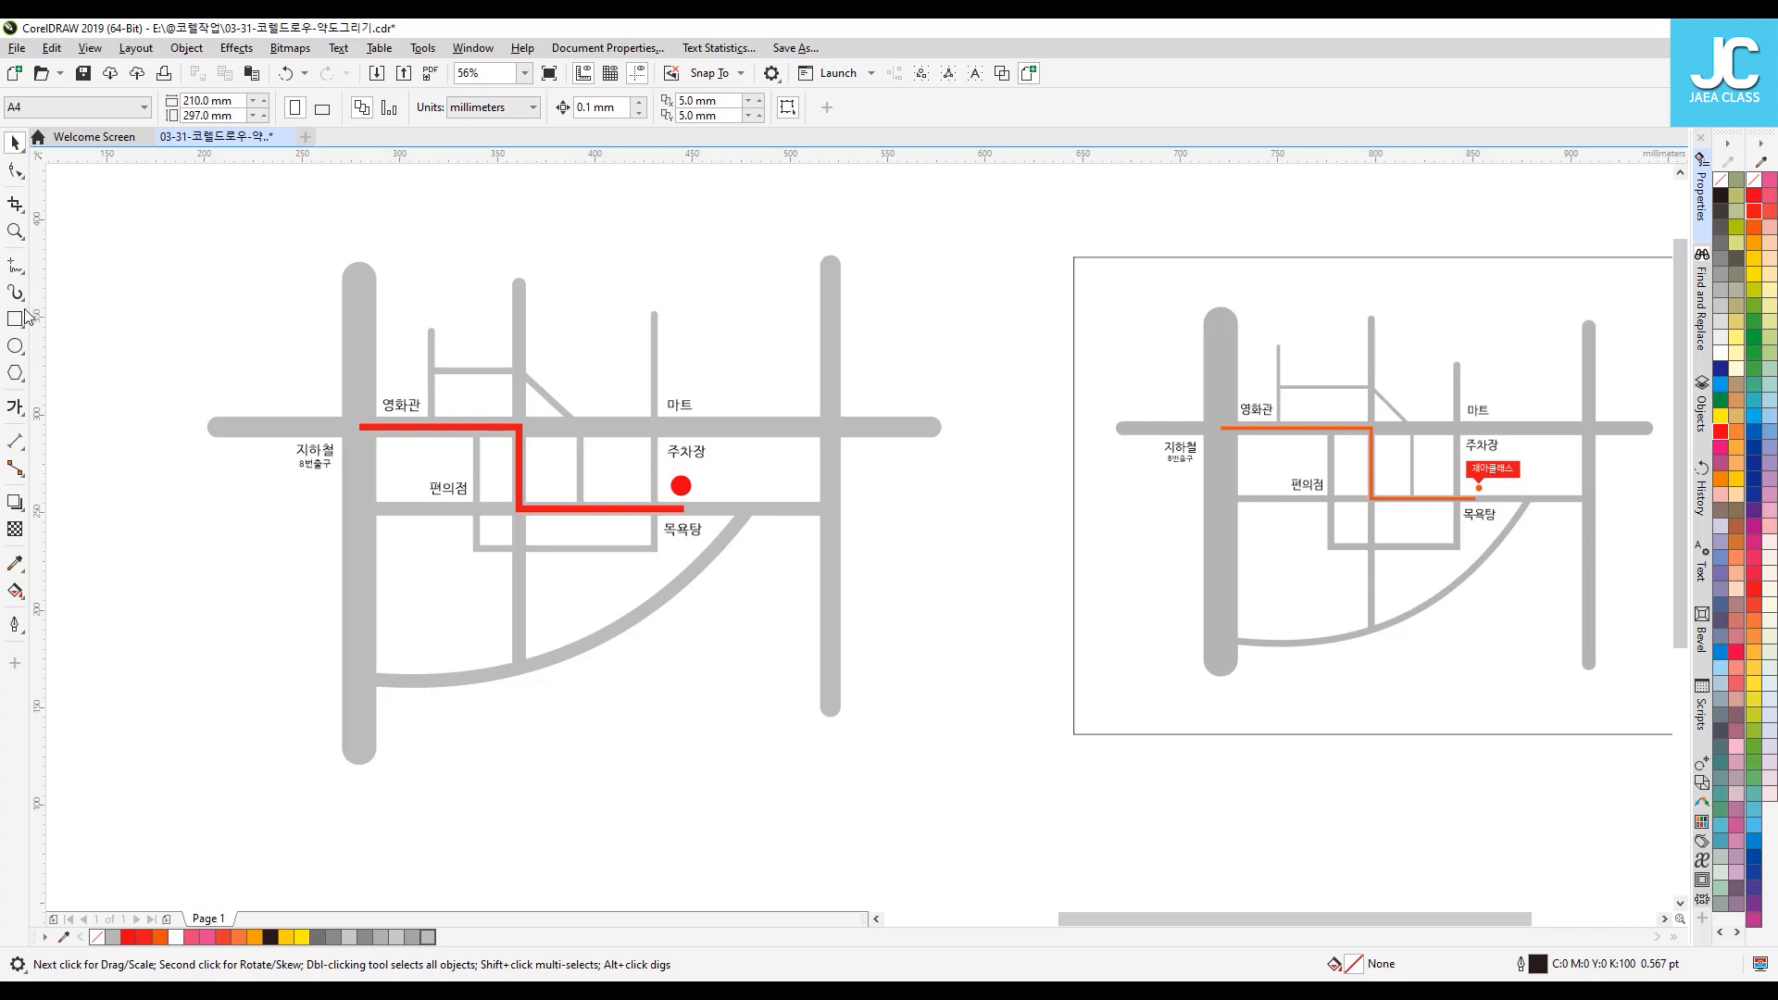
pyautogui.click(14, 407)
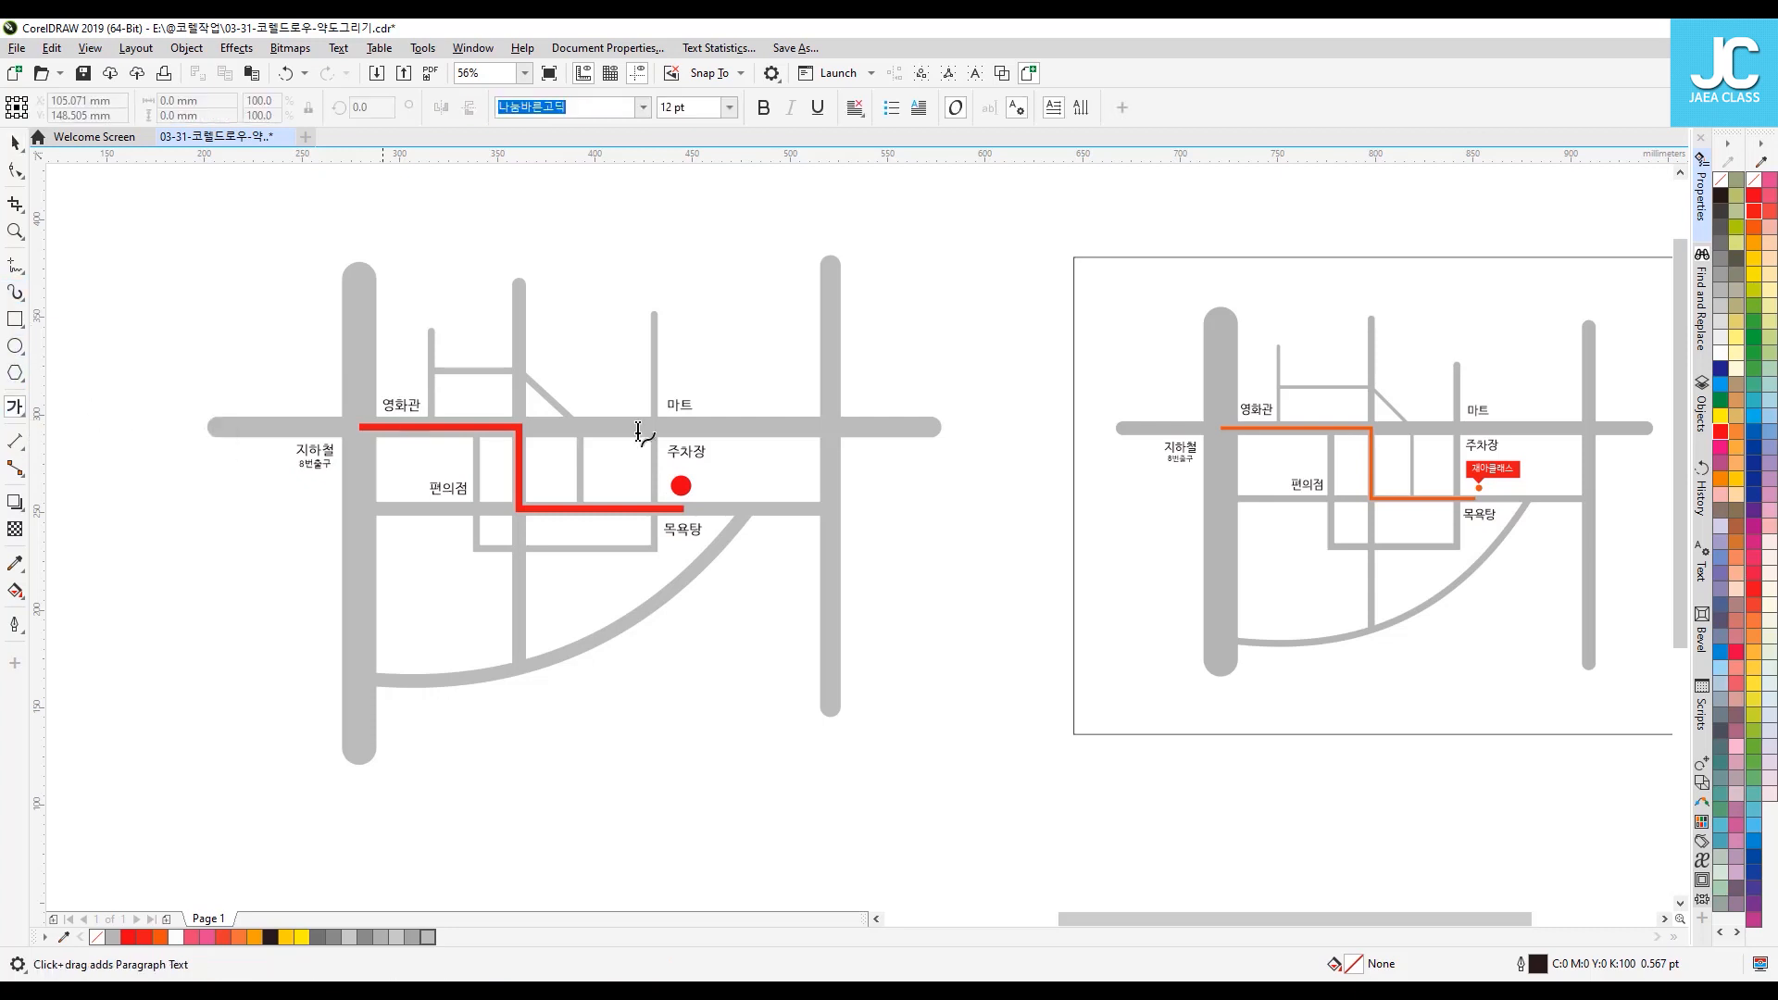
pyautogui.click(697, 247)
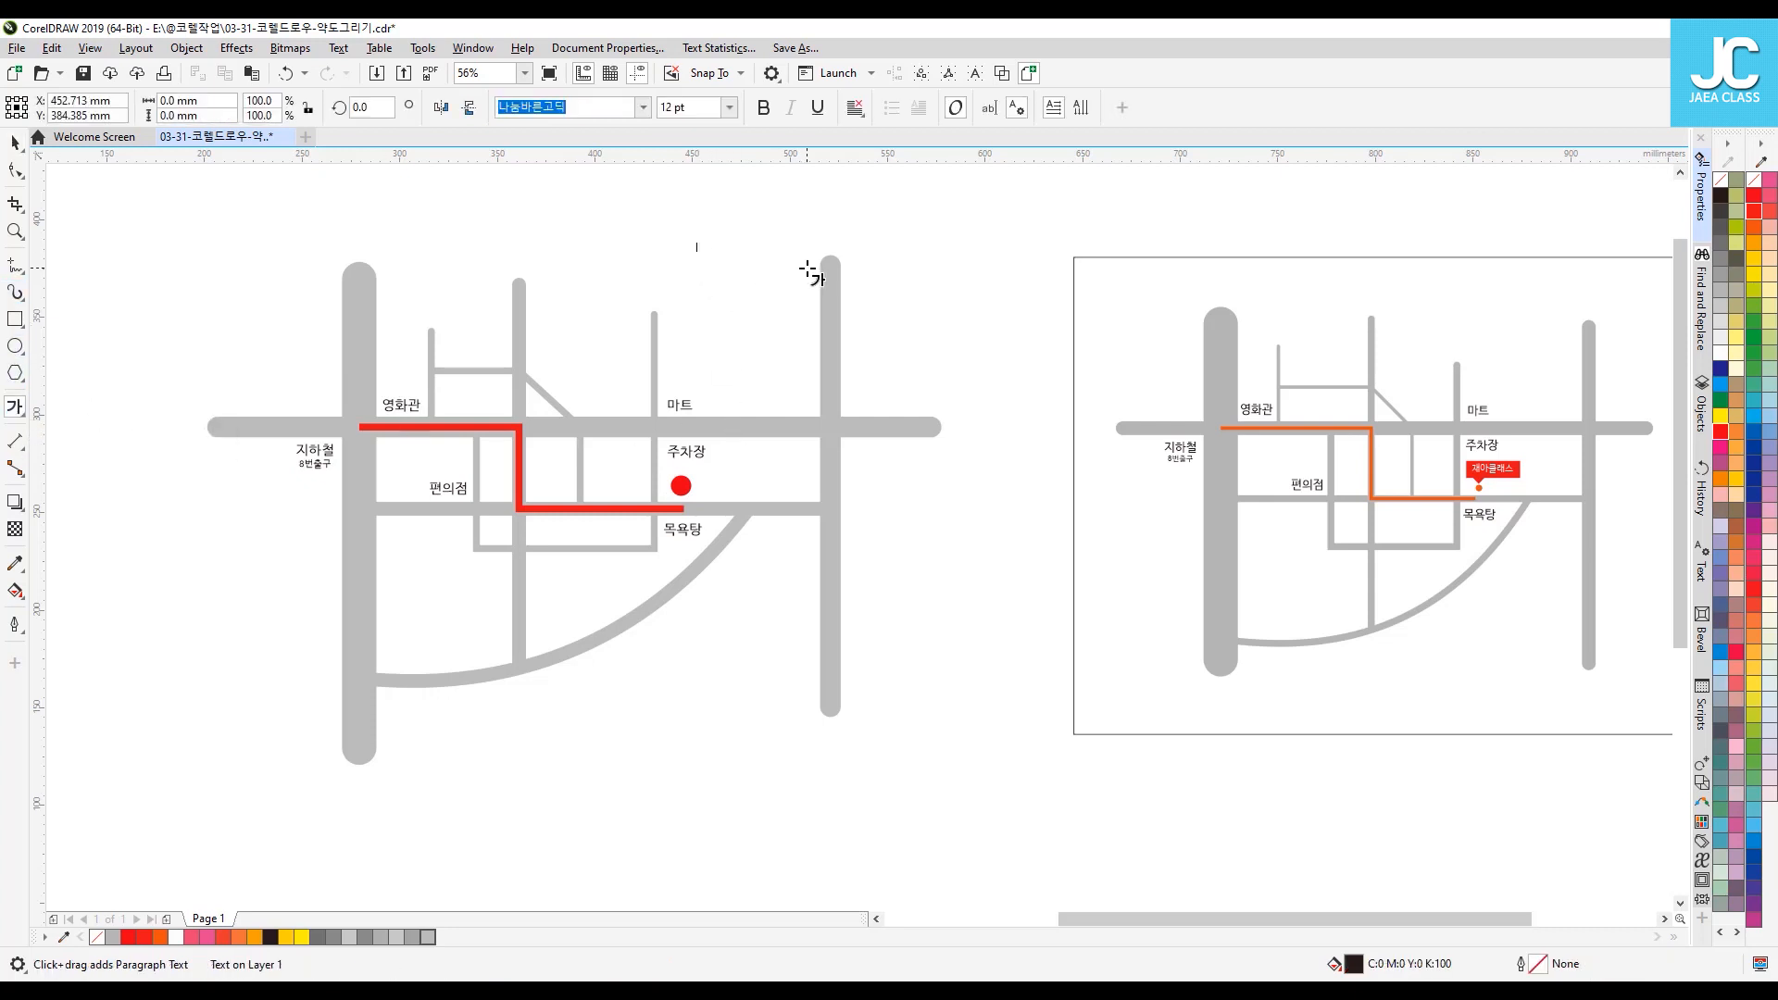
pyautogui.click(15, 142)
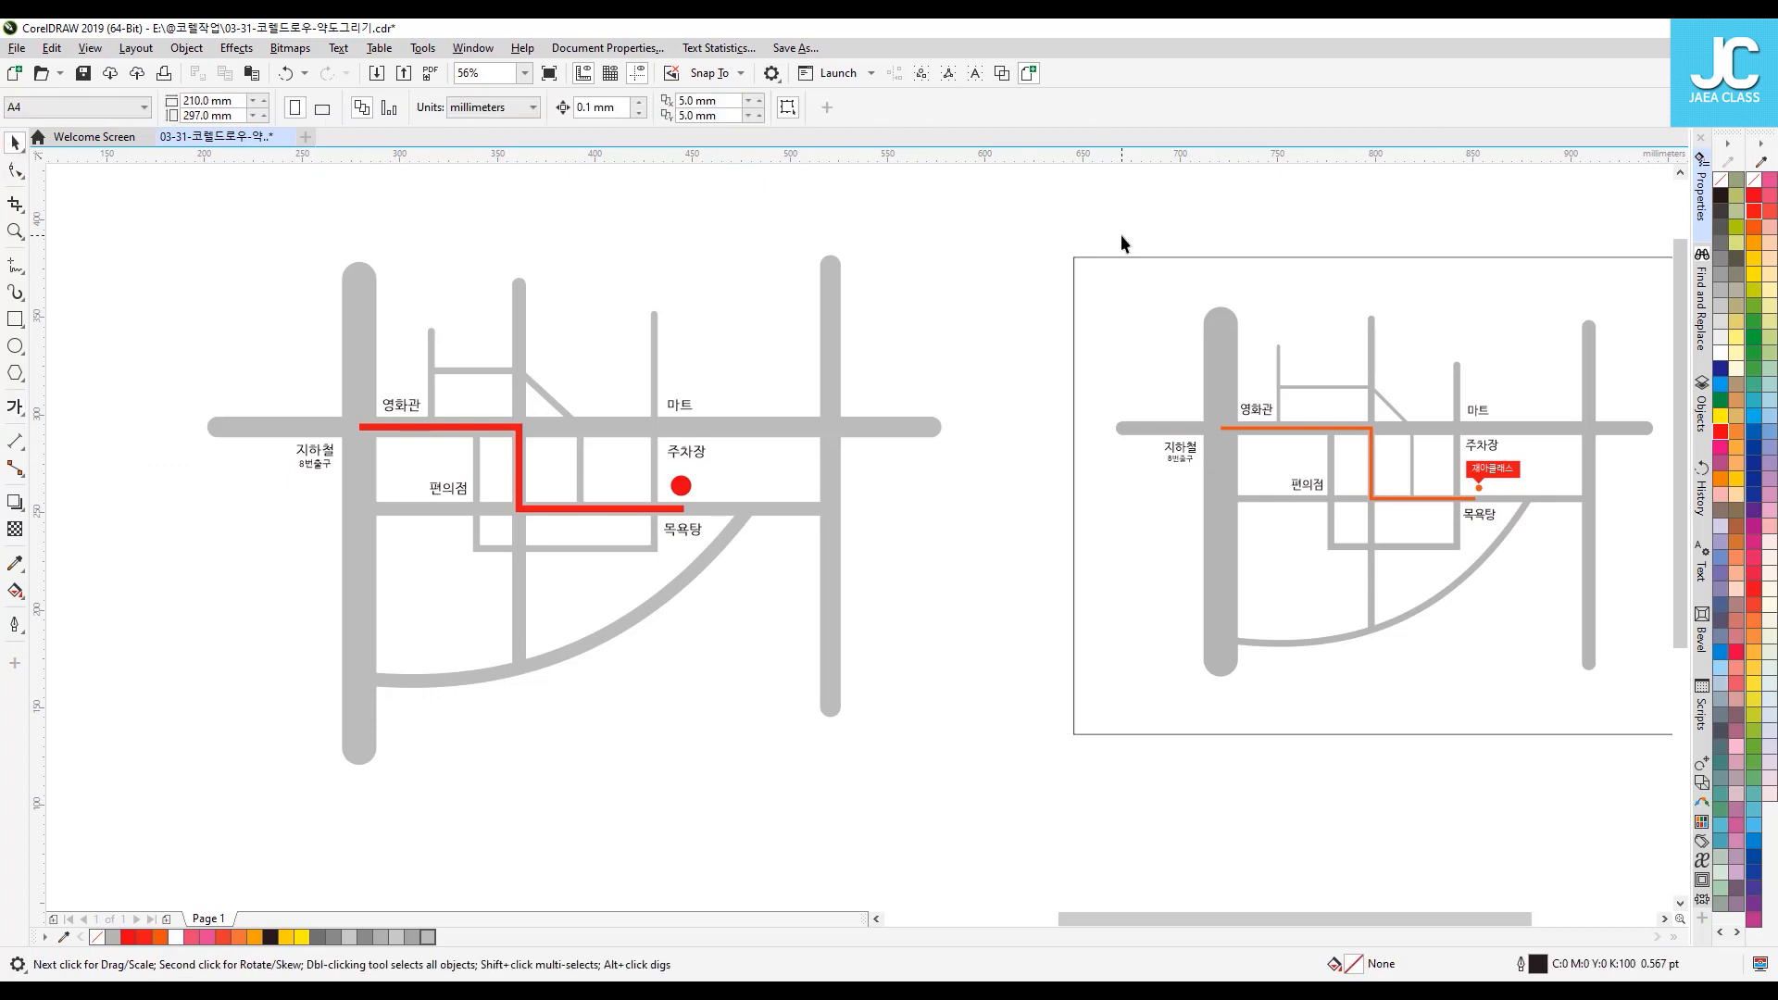
# Step: Add the text 재아클래스 at 12 pt in the empty area below the curved road
pyautogui.click(15, 407)
pyautogui.click(587, 707)
pyautogui.write('재')
pyautogui.write('아크래')
pyautogui.press('BackSpace')
pyautogui.press('BackSpace')
pyautogui.press('BackSpace')
pyautogui.write('클래스')
pyautogui.press('Escape')
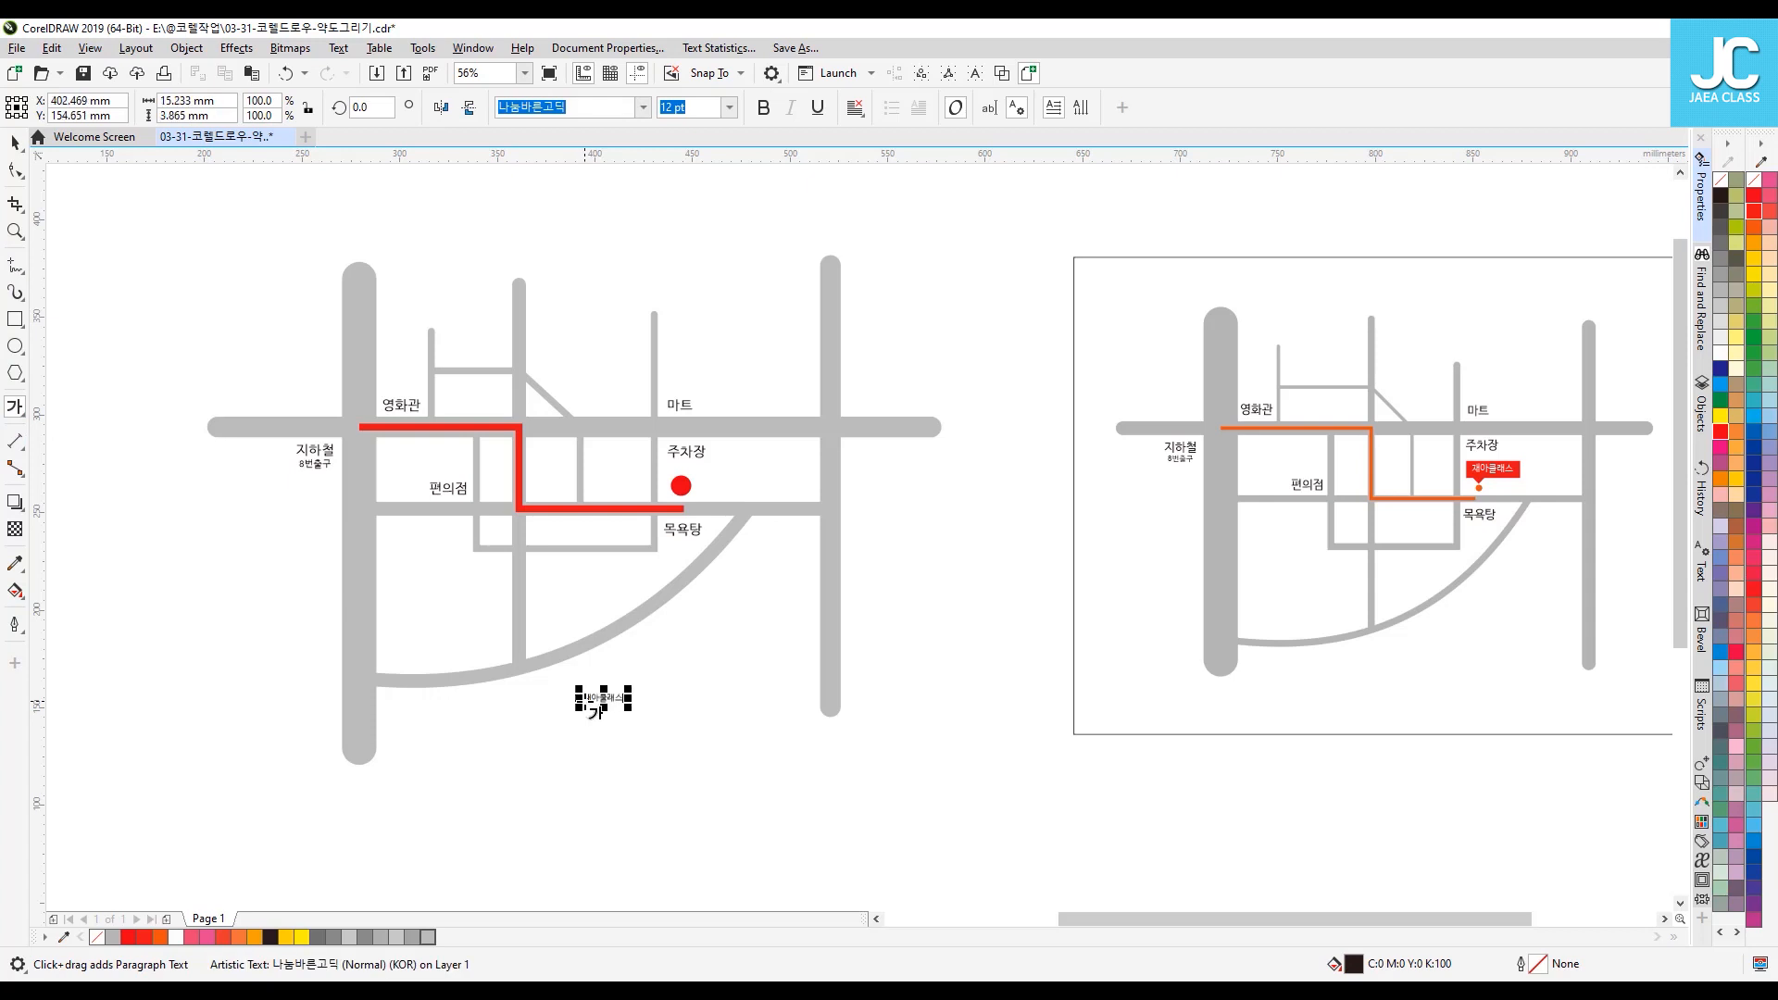
# Step: Try a red-filled rectangle about 35 × 15 mm around the 재아클래스 text, and undo the fill
pyautogui.click(714, 781)
pyautogui.click(14, 319)
pyautogui.moveTo(569, 683); pyautogui.dragTo(638, 712)
pyautogui.press('space')
pyautogui.moveTo(711, 663); pyautogui.dragTo(573, 737)
pyautogui.click(651, 691)
pyautogui.click(637, 688)
pyautogui.click(1724, 434)
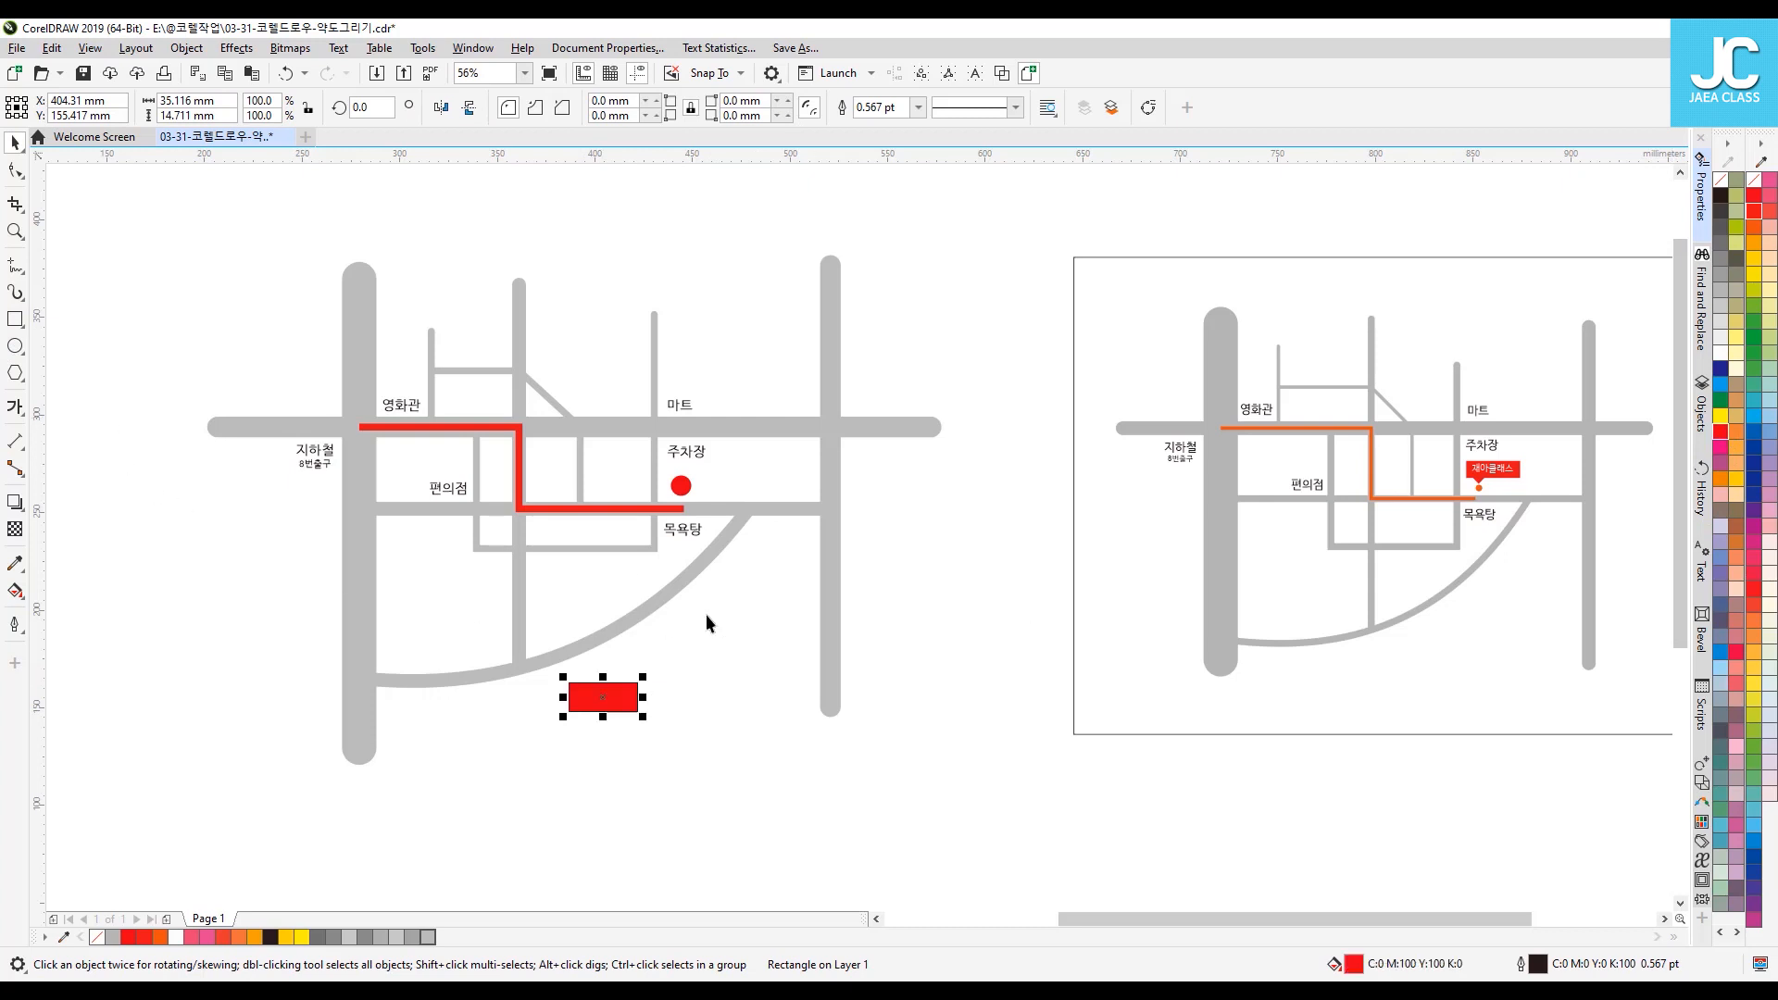
pyautogui.hotkey('ctrl', 'z')
pyautogui.press('Escape')
# Step: Draw a rectangle about 37 × 11 mm below the curved road and fill it red
pyautogui.click(15, 232)
pyautogui.moveTo(512, 667); pyautogui.dragTo(731, 746)
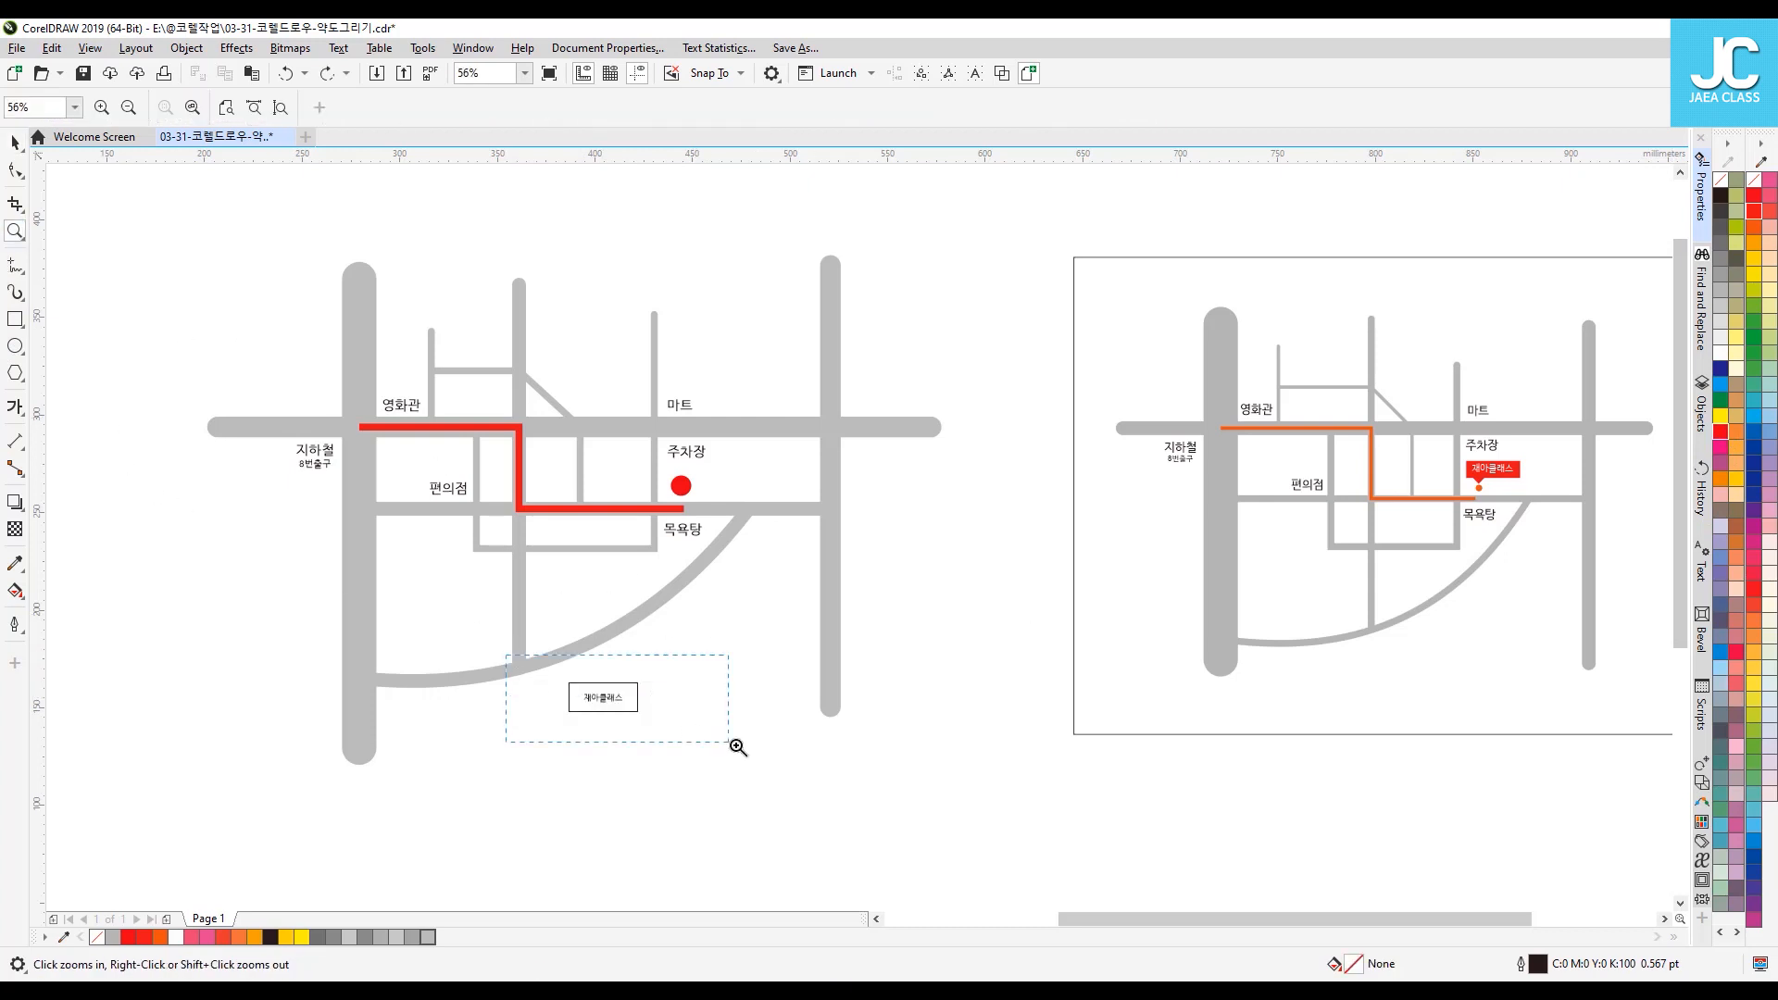
pyautogui.moveTo(730, 746); pyautogui.dragTo(732, 746)
pyautogui.press('F6')
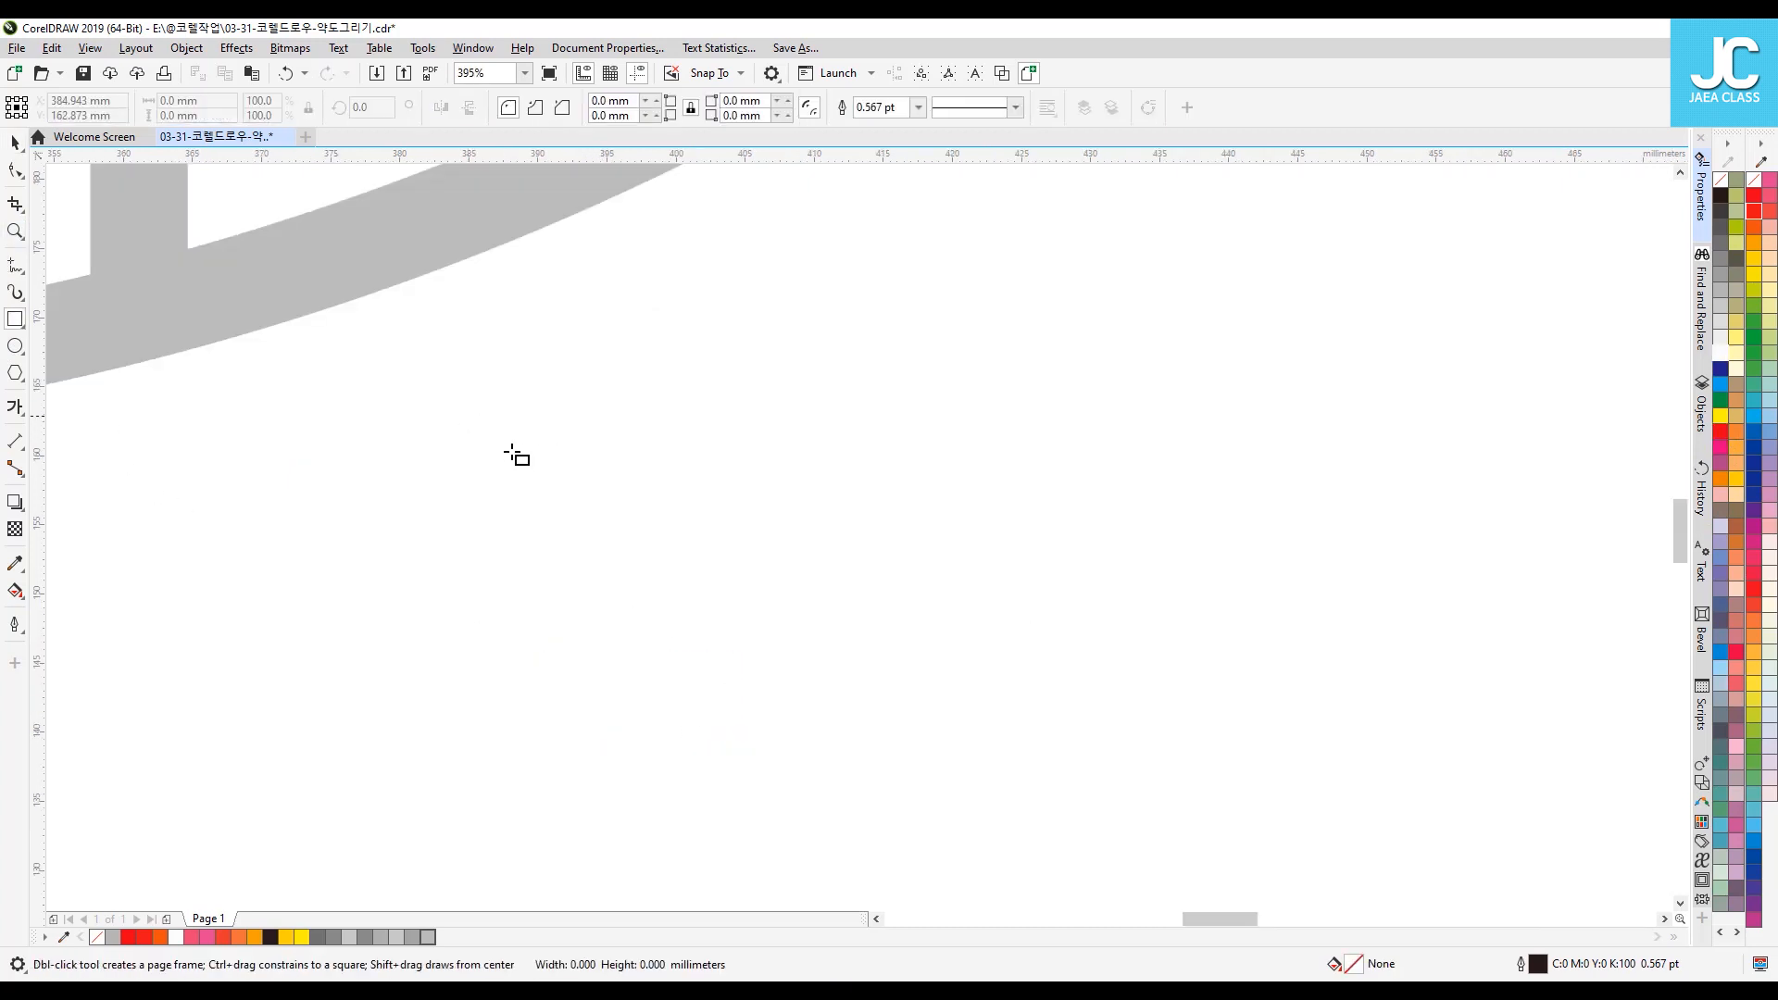
pyautogui.moveTo(468, 417)
pyautogui.mouseDown()
pyautogui.moveTo(954, 551)
pyautogui.moveTo(985, 576)
pyautogui.mouseUp()
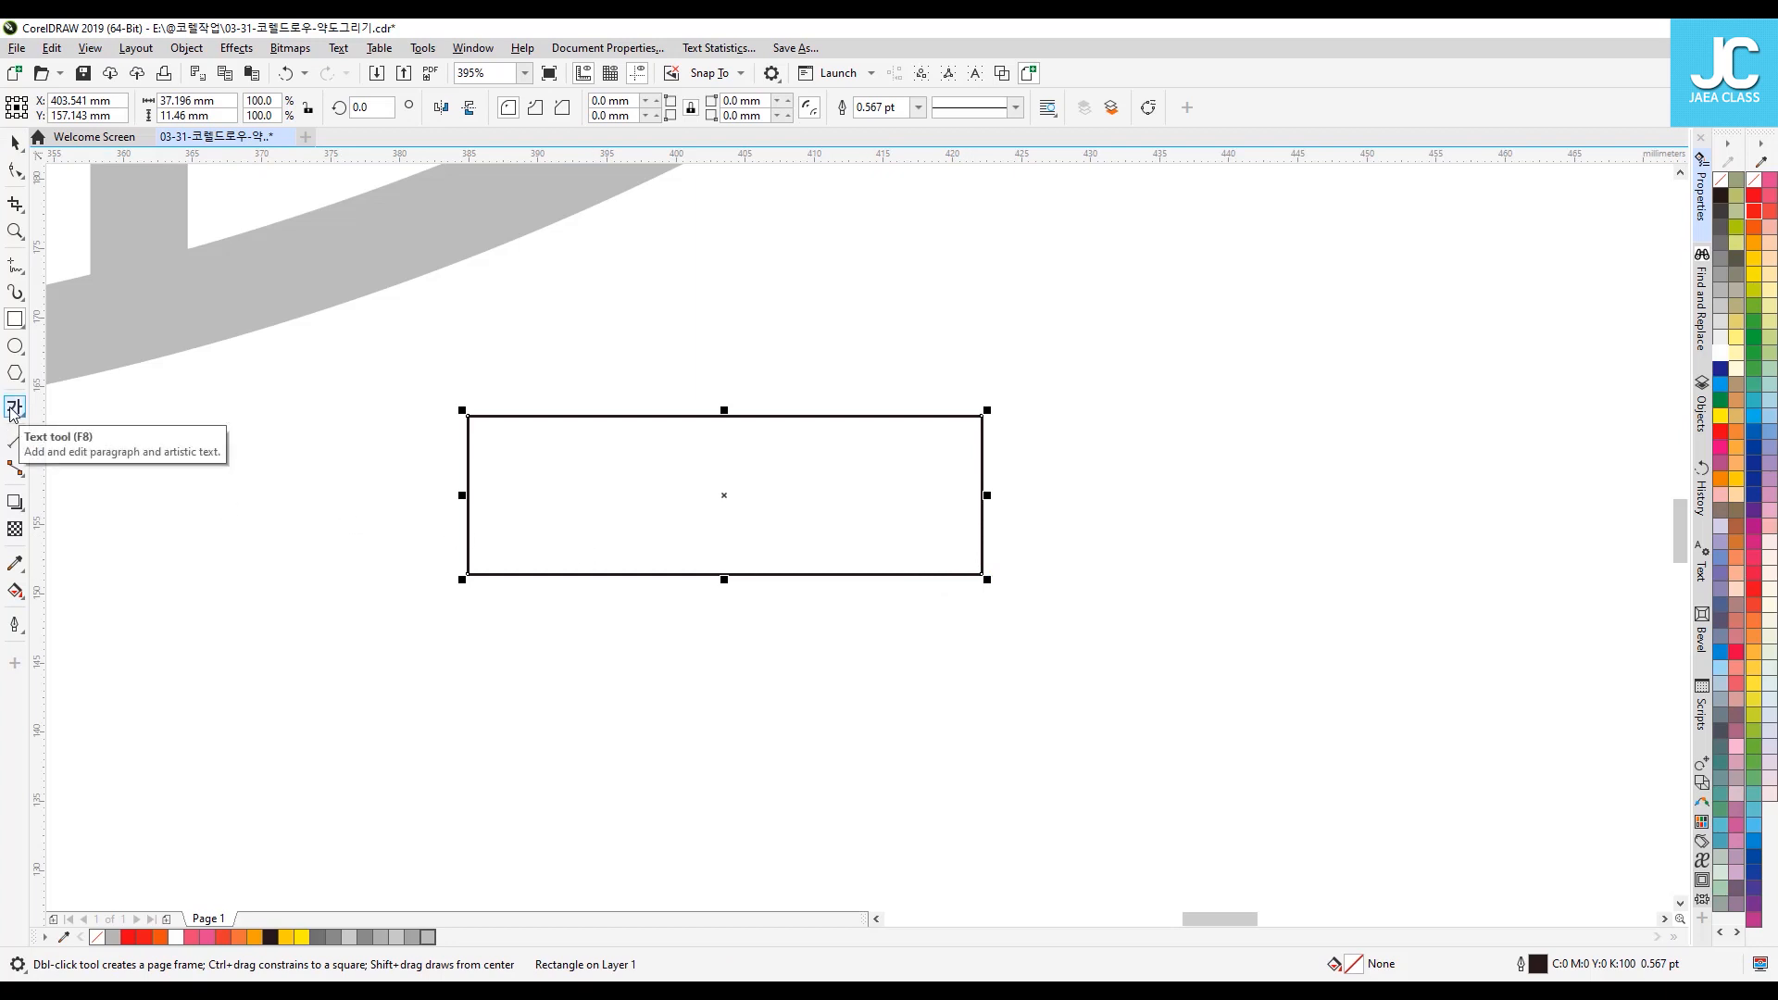
pyautogui.click(1722, 433)
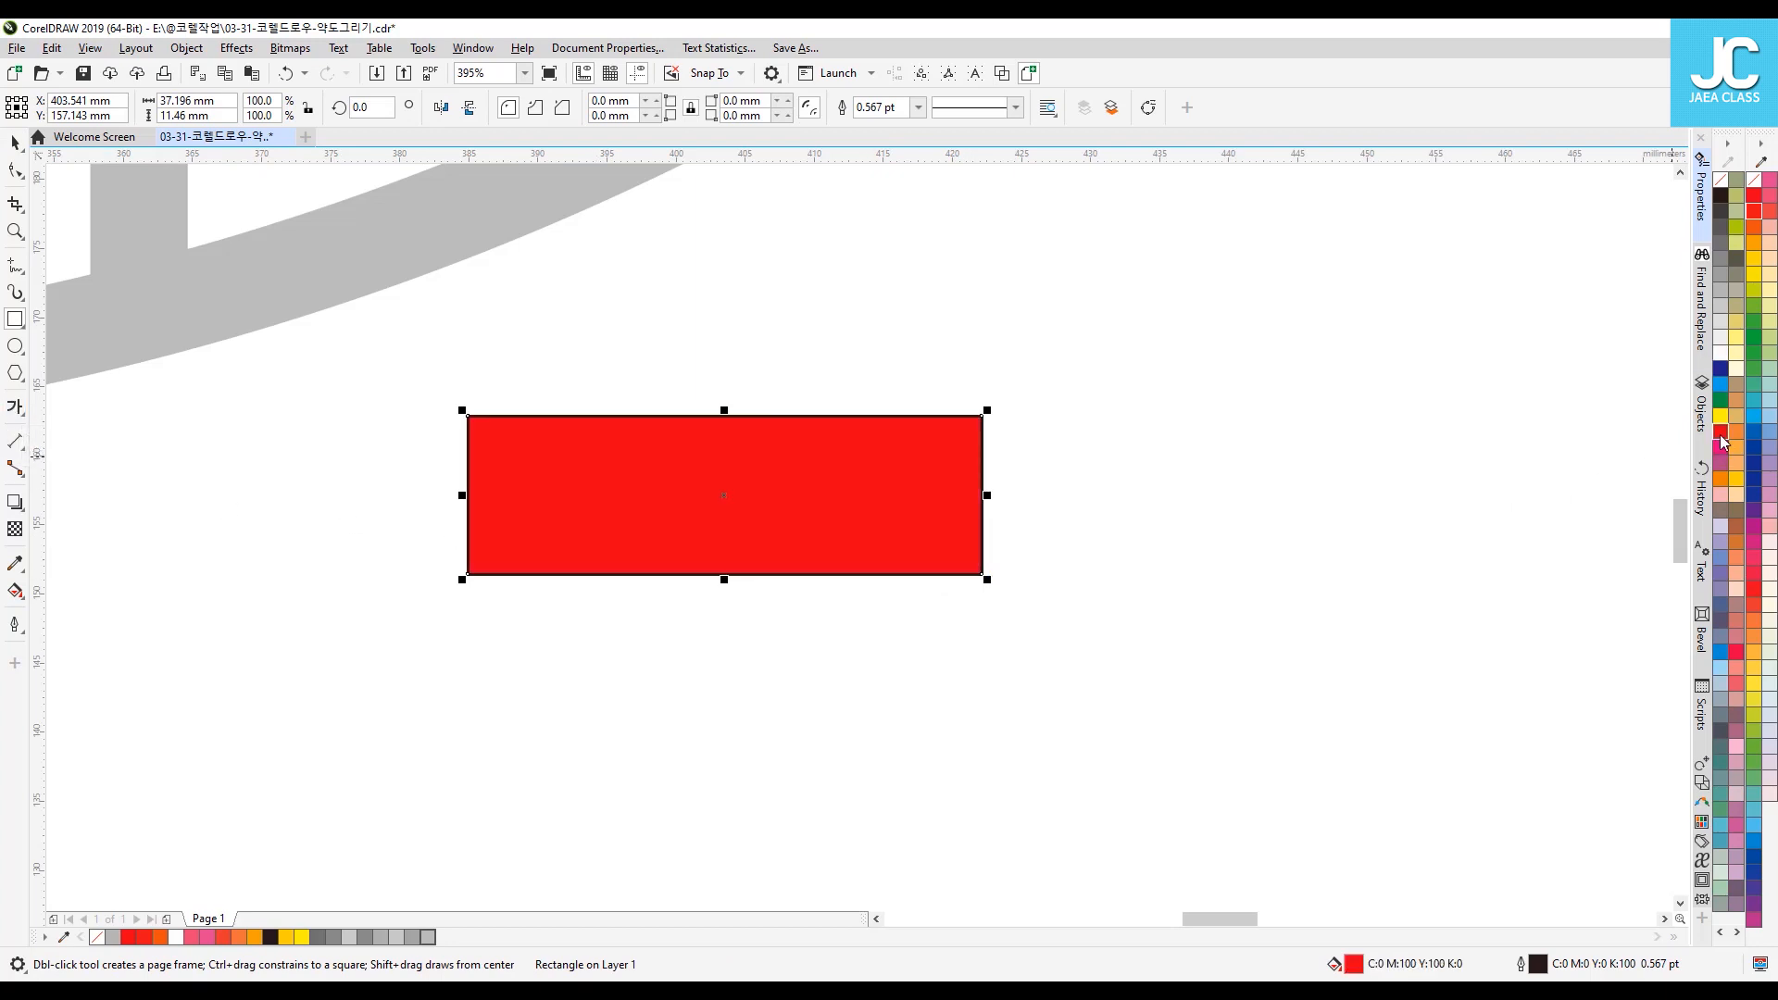
pyautogui.click(15, 142)
pyautogui.click(238, 444)
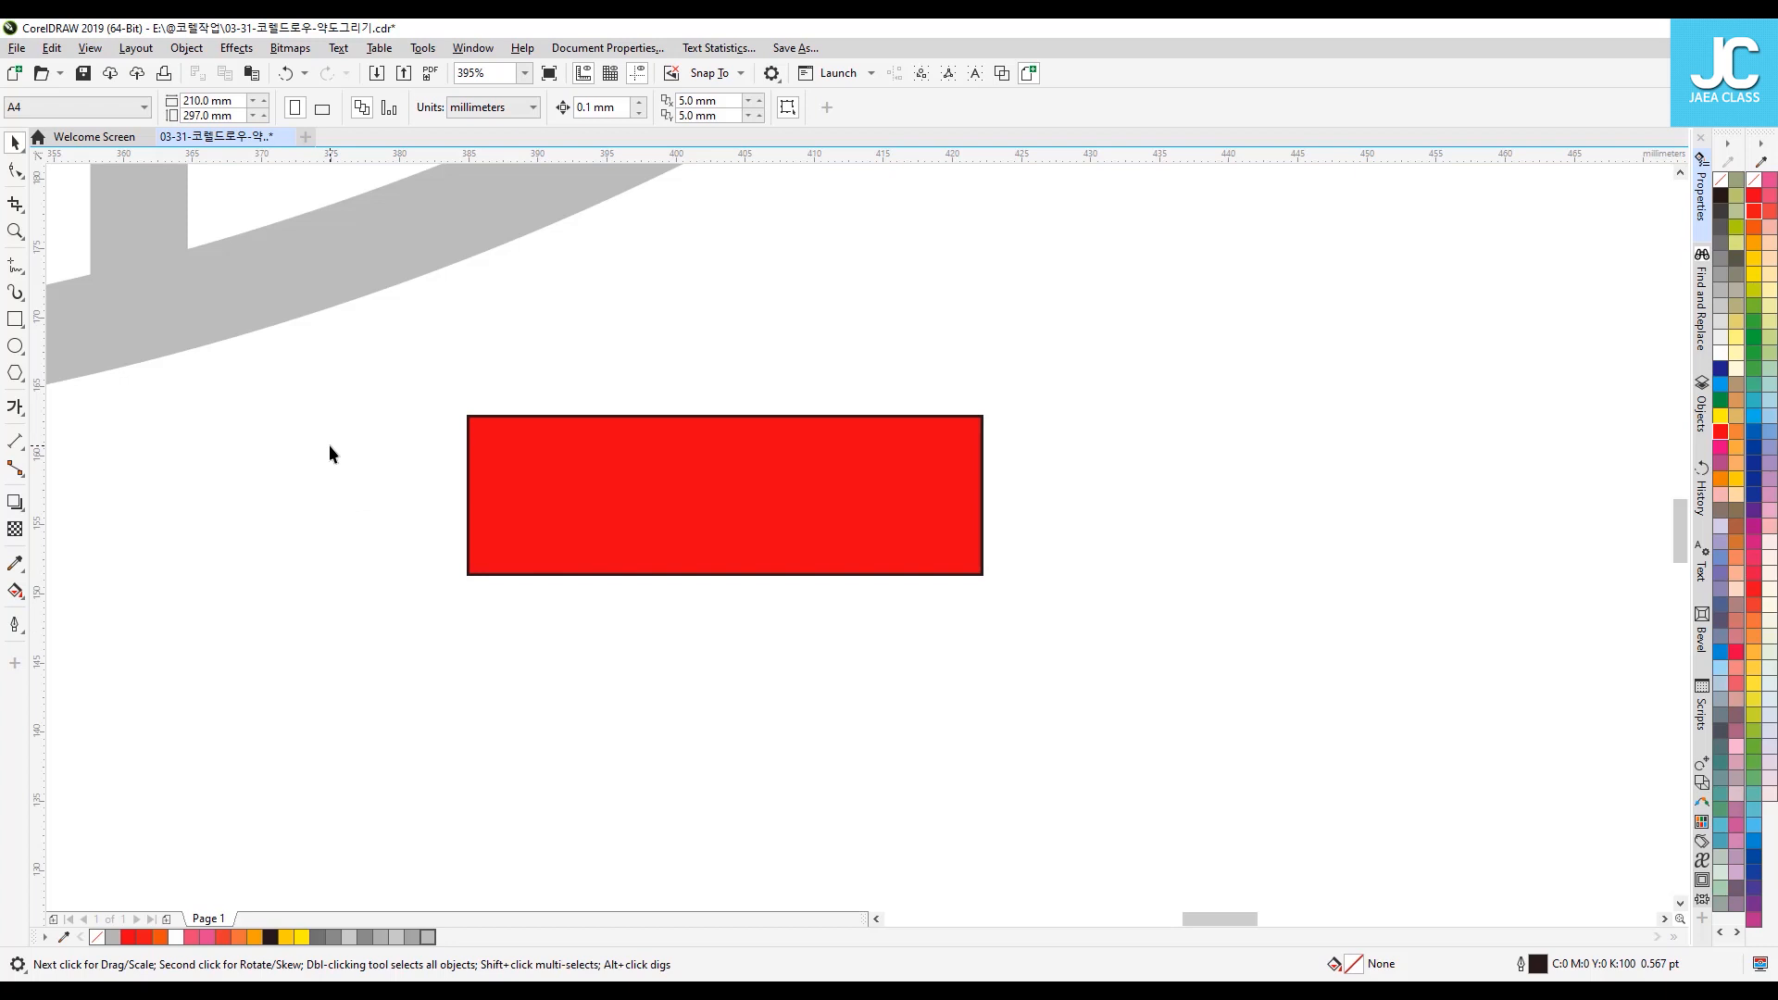
# Step: Draw a downward-pointing triangle about 9 × 7 mm under the left part of the rectangle's lower edge and fill it red
pyautogui.click(15, 267)
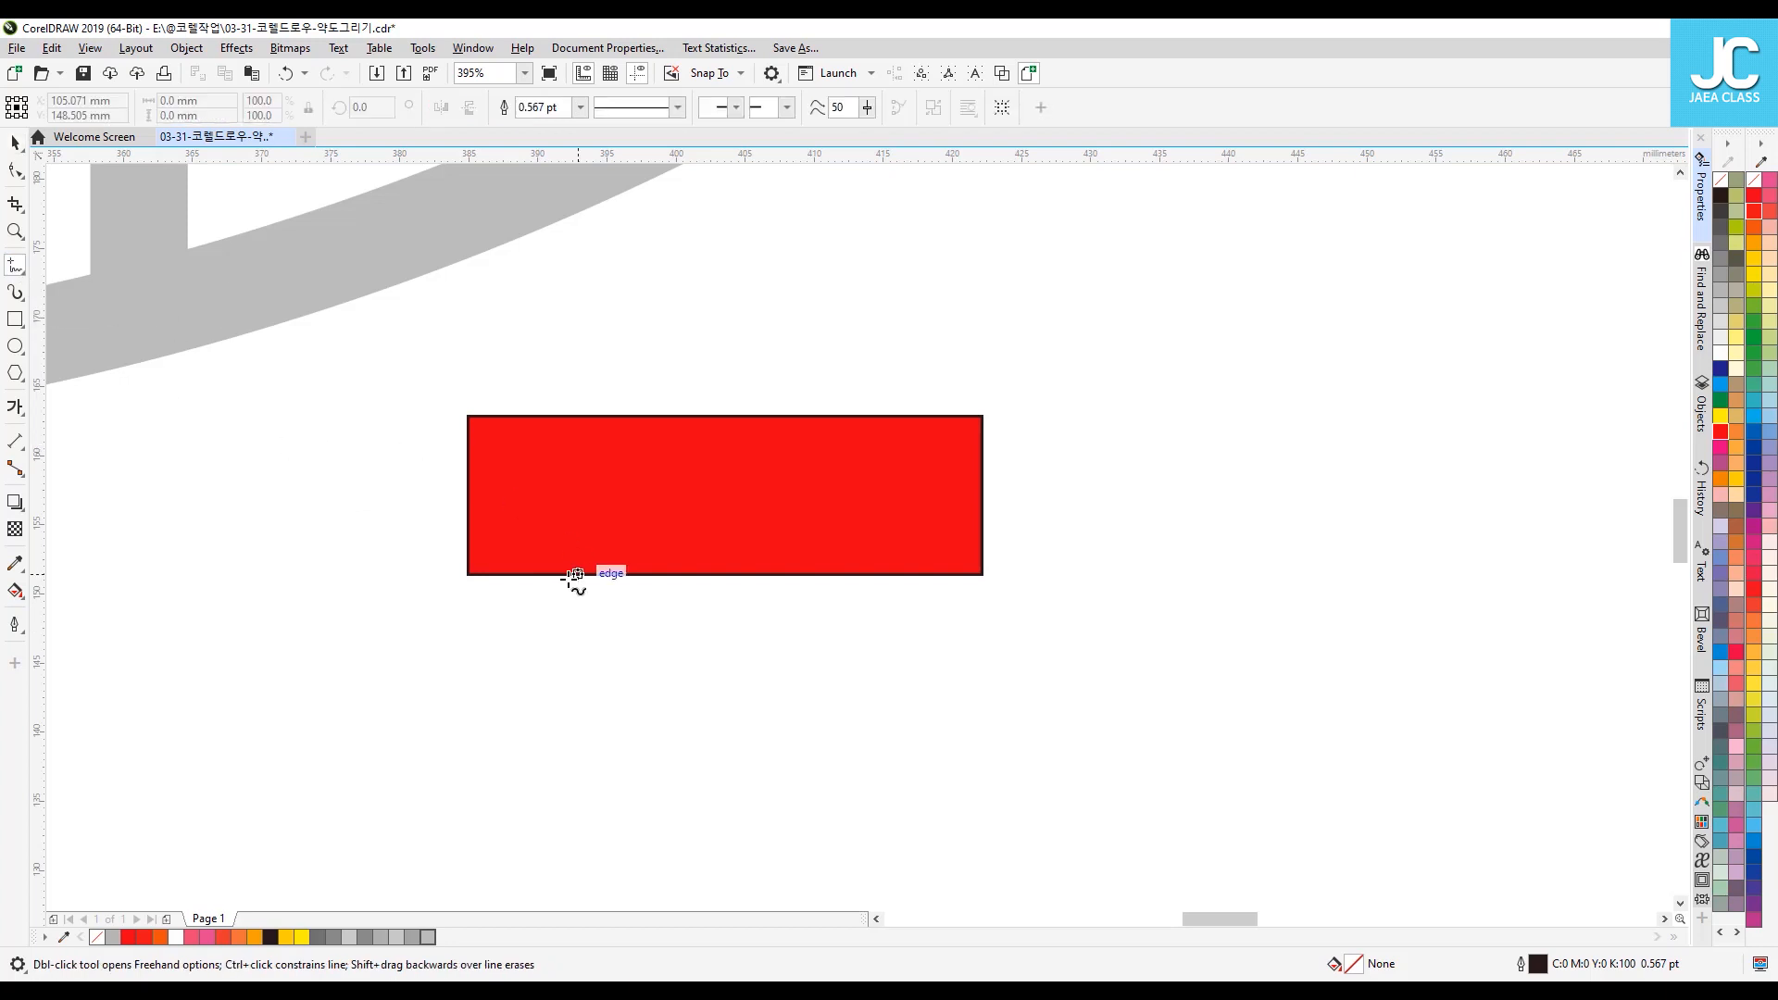
pyautogui.click(503, 573)
pyautogui.click(556, 668)
pyautogui.click(556, 668)
pyautogui.doubleClick(633, 569)
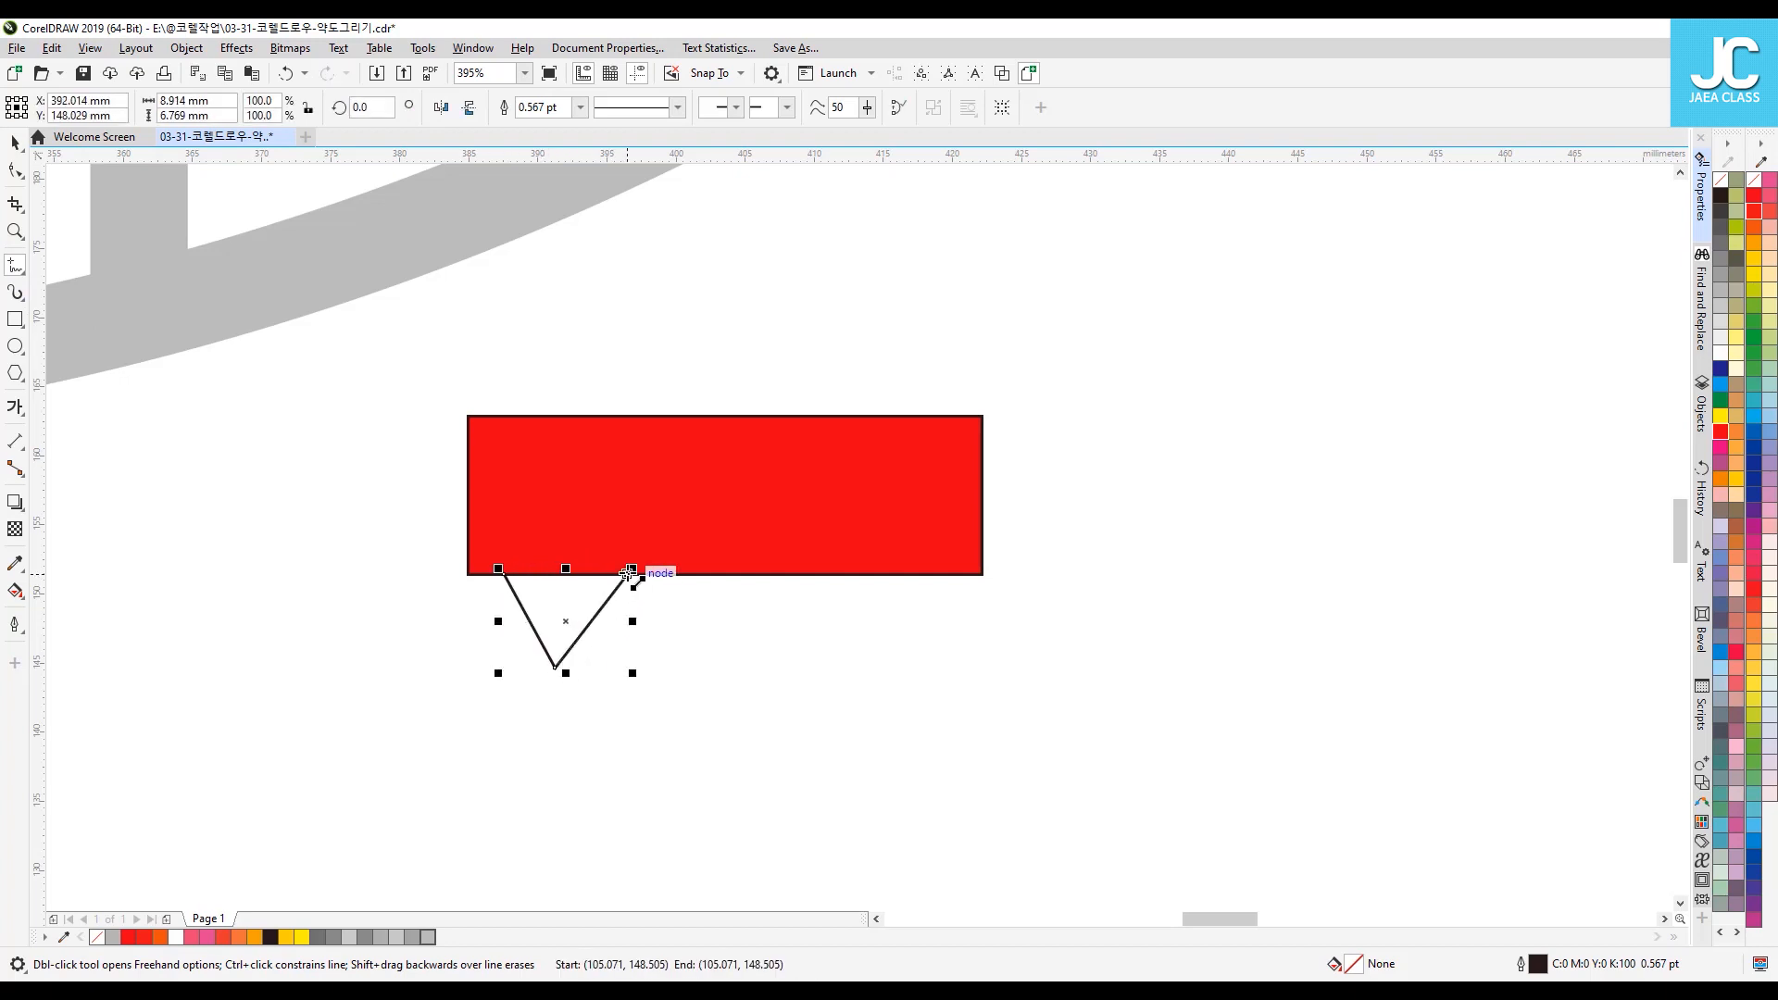
pyautogui.press('space')
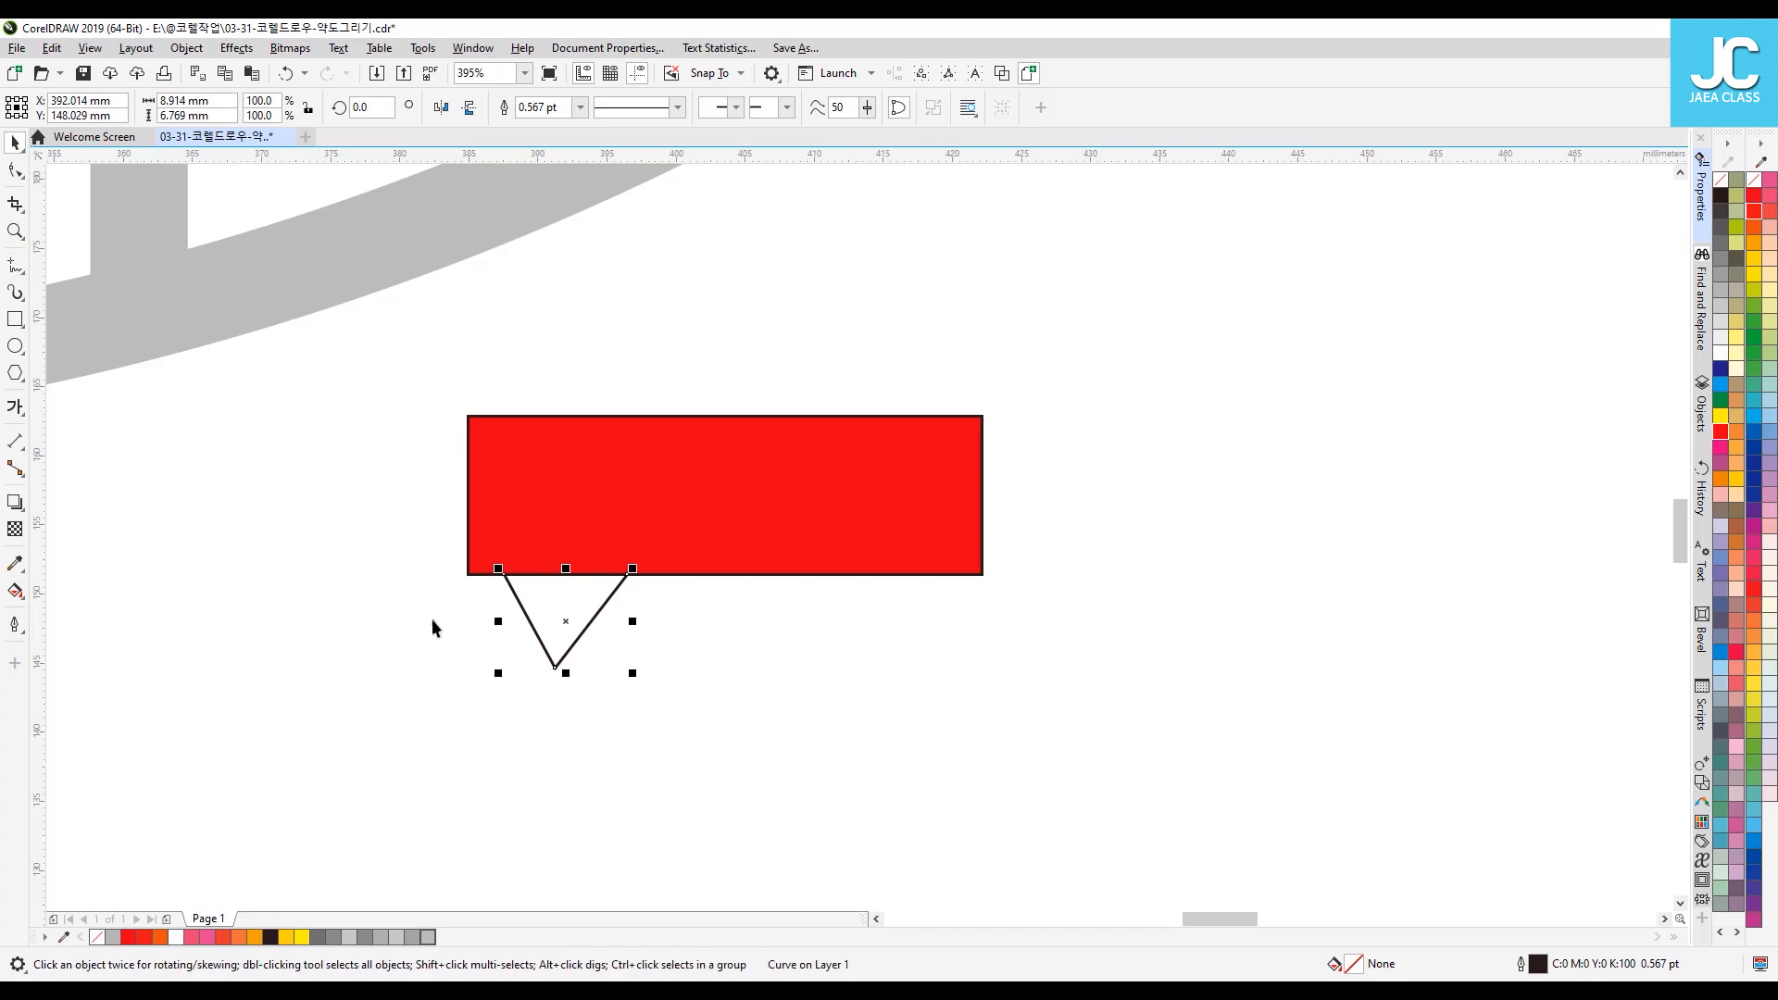
pyautogui.click(1721, 432)
pyautogui.click(363, 426)
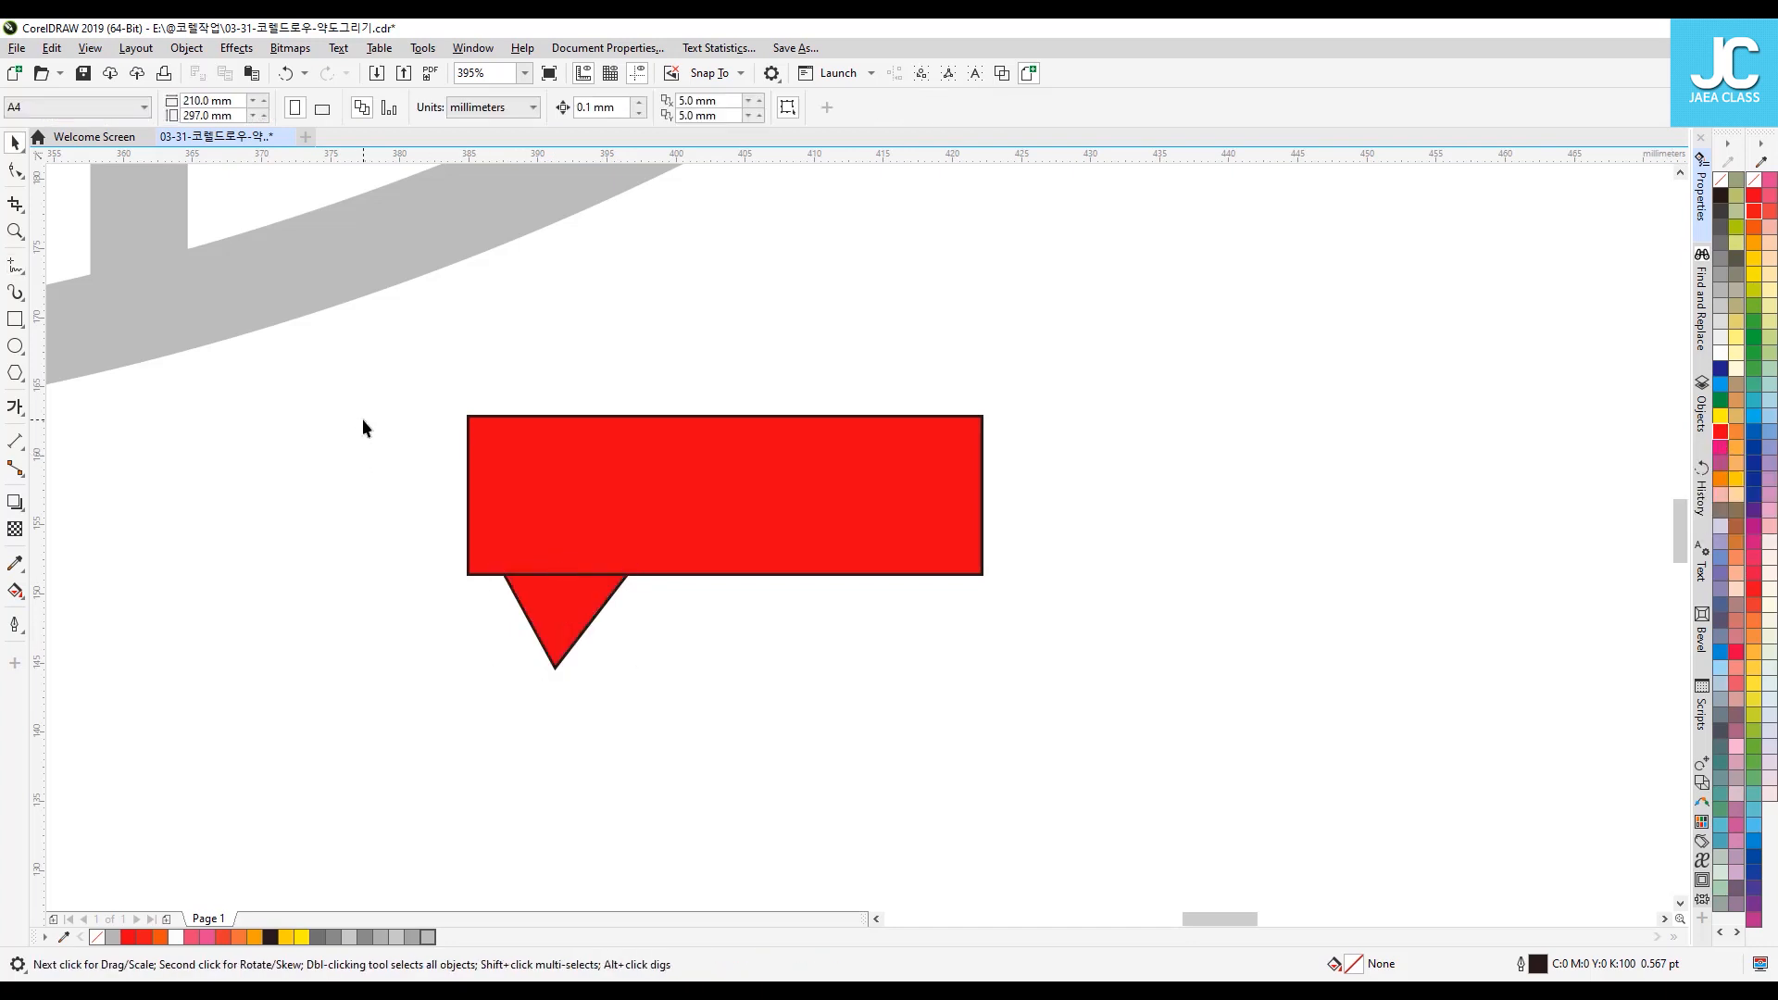
# Step: Remove the outlines from the red rectangle and triangle together
pyautogui.moveTo(1207, 792); pyautogui.dragTo(1208, 792)
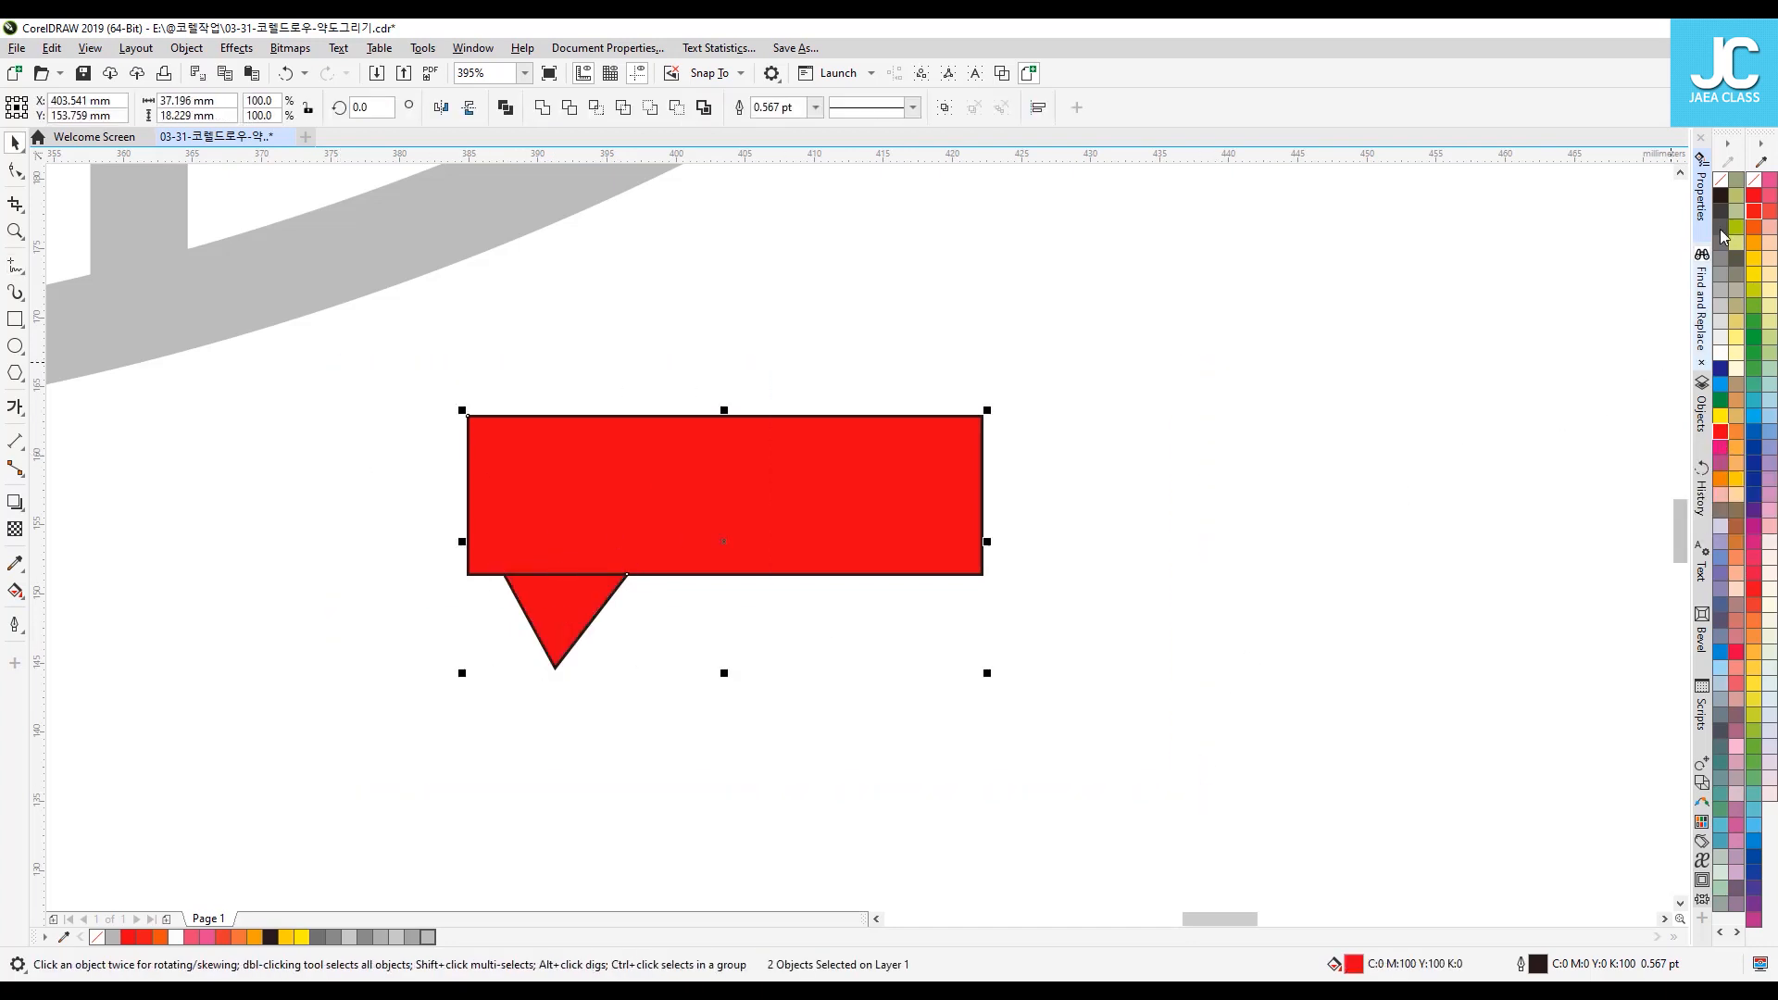
pyautogui.rightClick(1720, 179)
pyautogui.click(1065, 379)
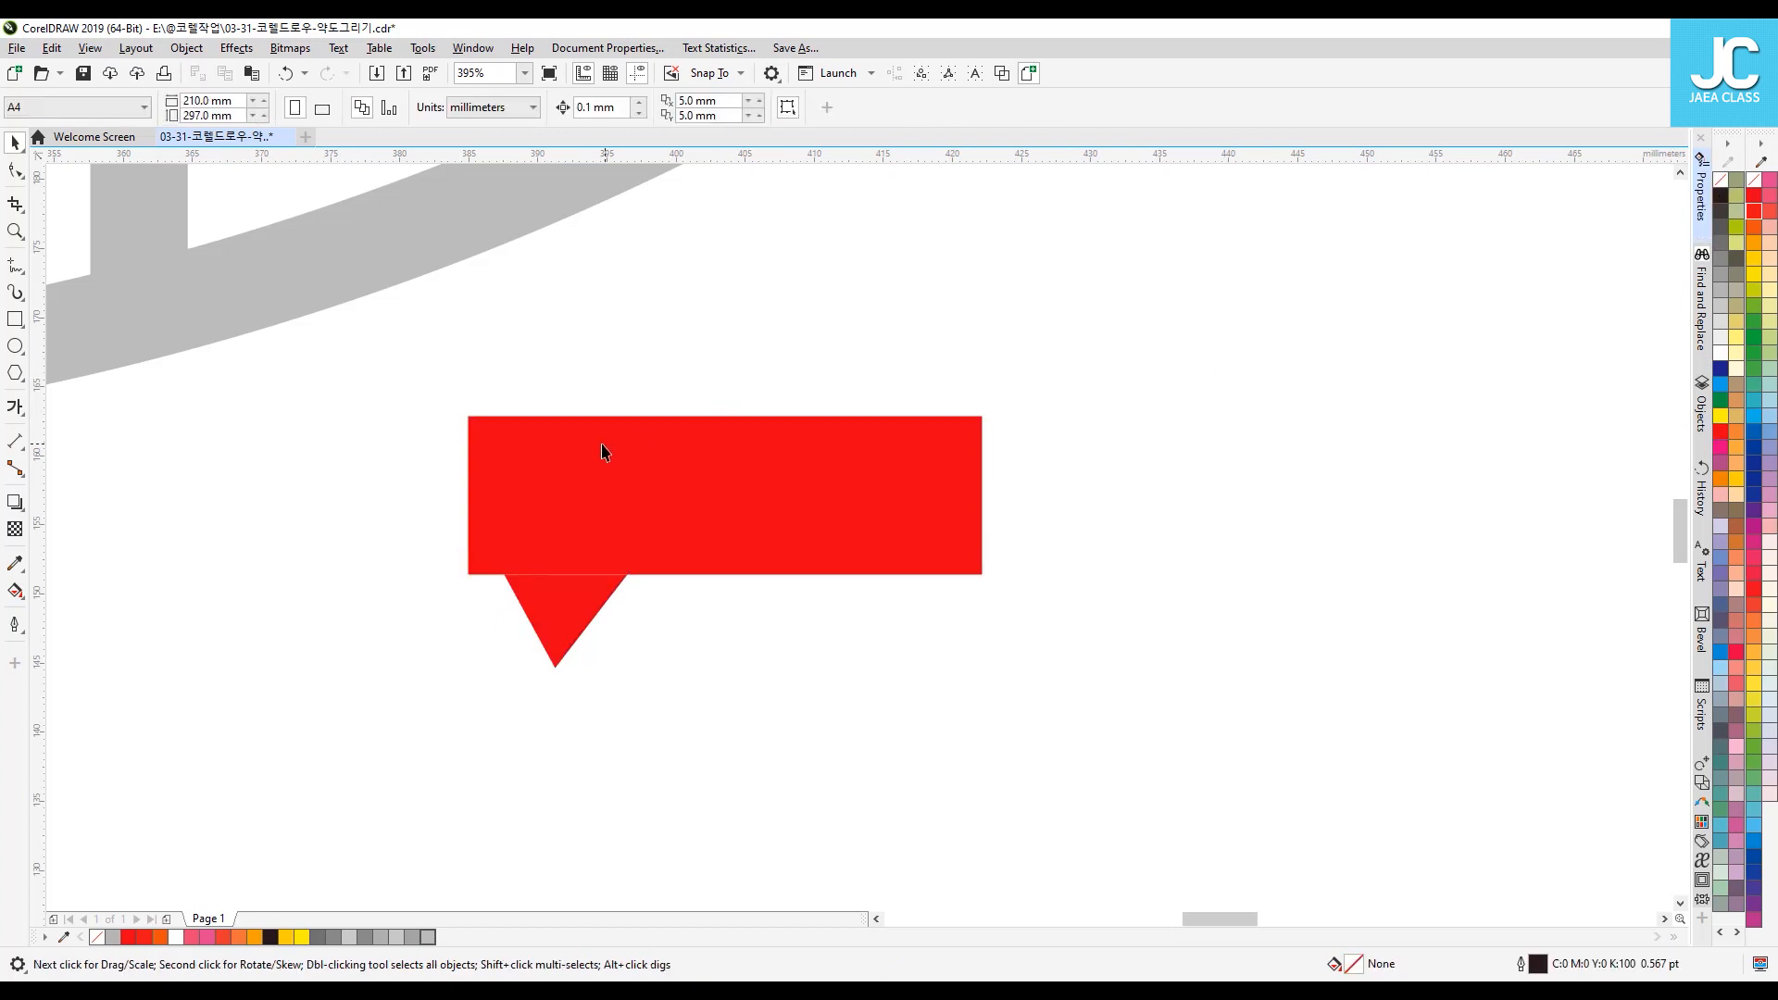
# Step: Try stretching the triangle's upper edge up into the rectangle, and undo the change
pyautogui.click(568, 624)
pyautogui.moveTo(575, 568); pyautogui.dragTo(568, 510)
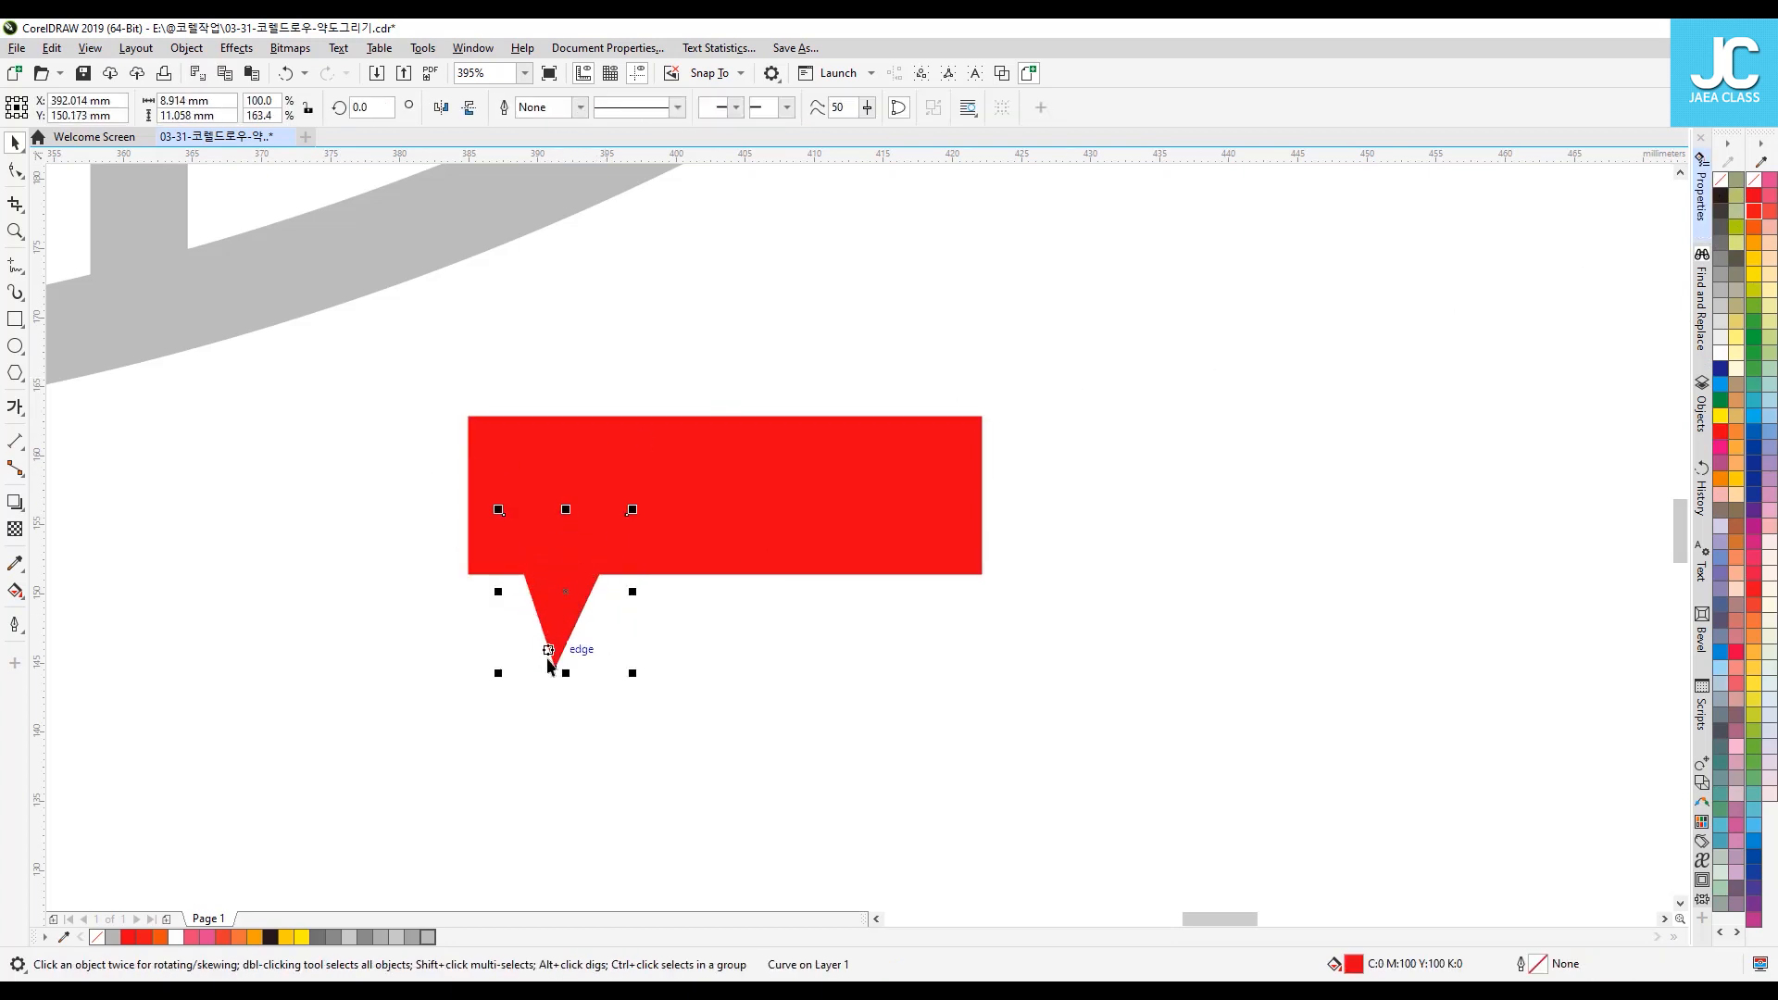
pyautogui.hotkey('ctrl', 'z')
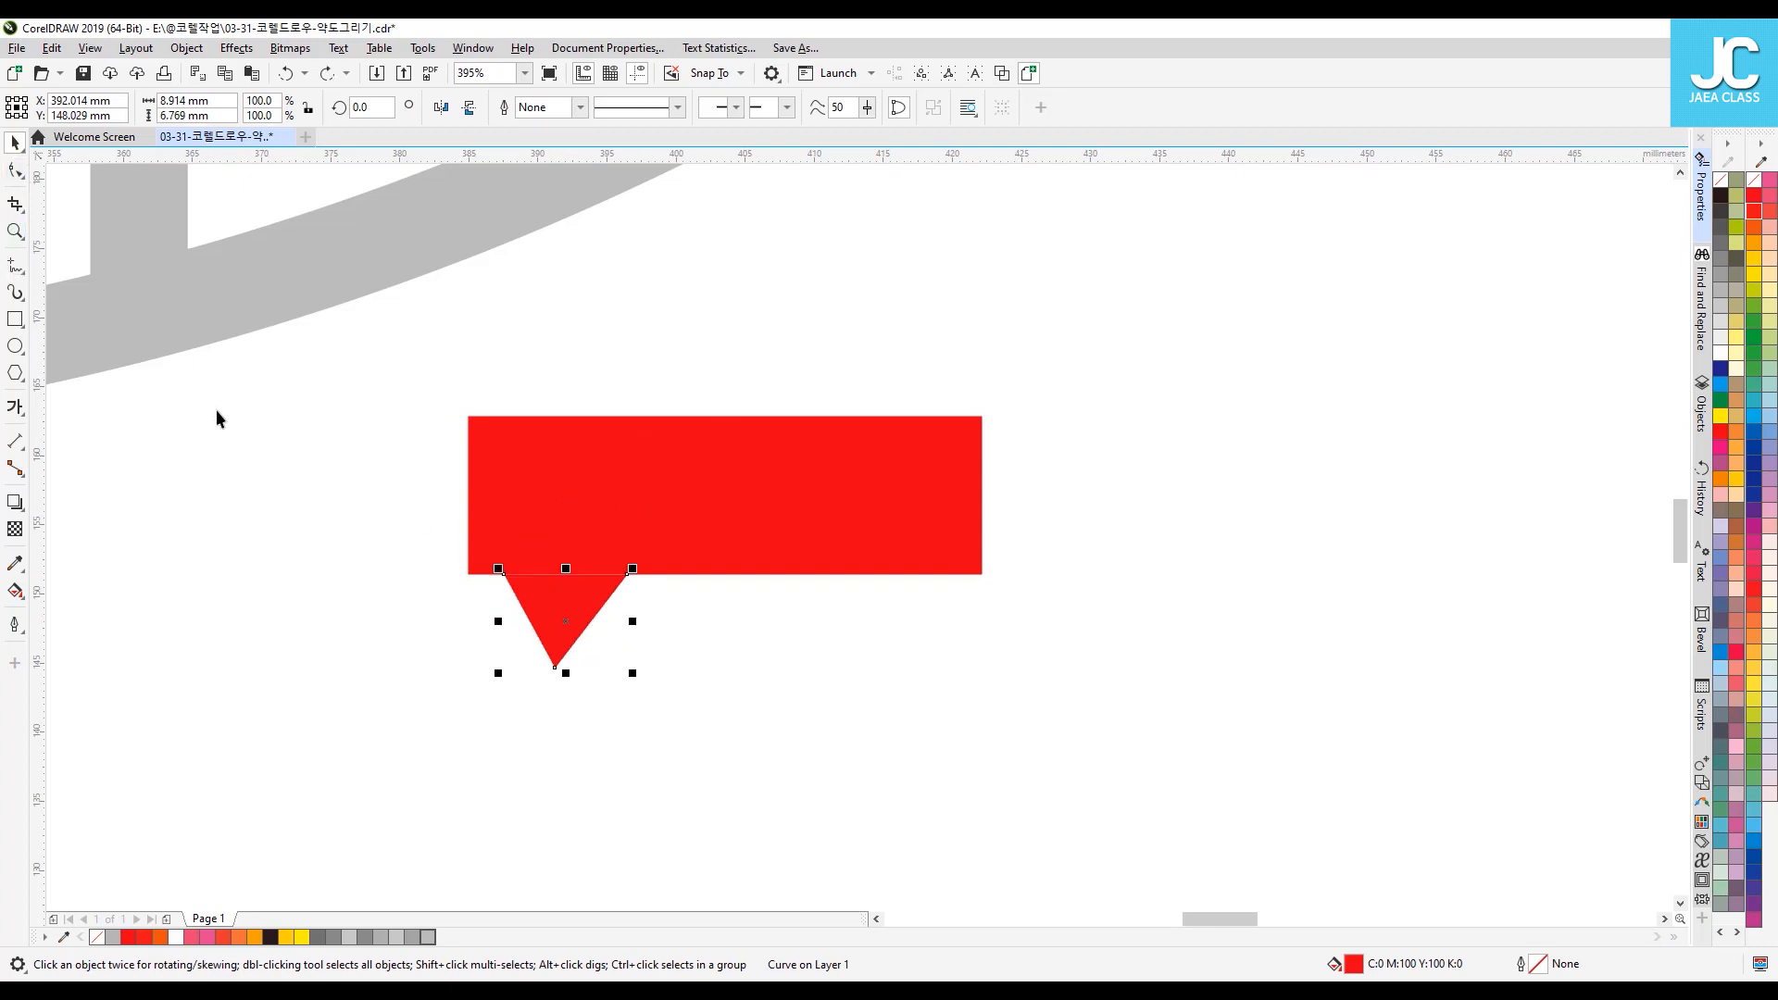
# Step: Move the red triangle slightly left and up so it overlaps the rectangle's lower edge
pyautogui.click(428, 547)
pyautogui.moveTo(581, 598); pyautogui.dragTo(569, 585)
pyautogui.click(470, 619)
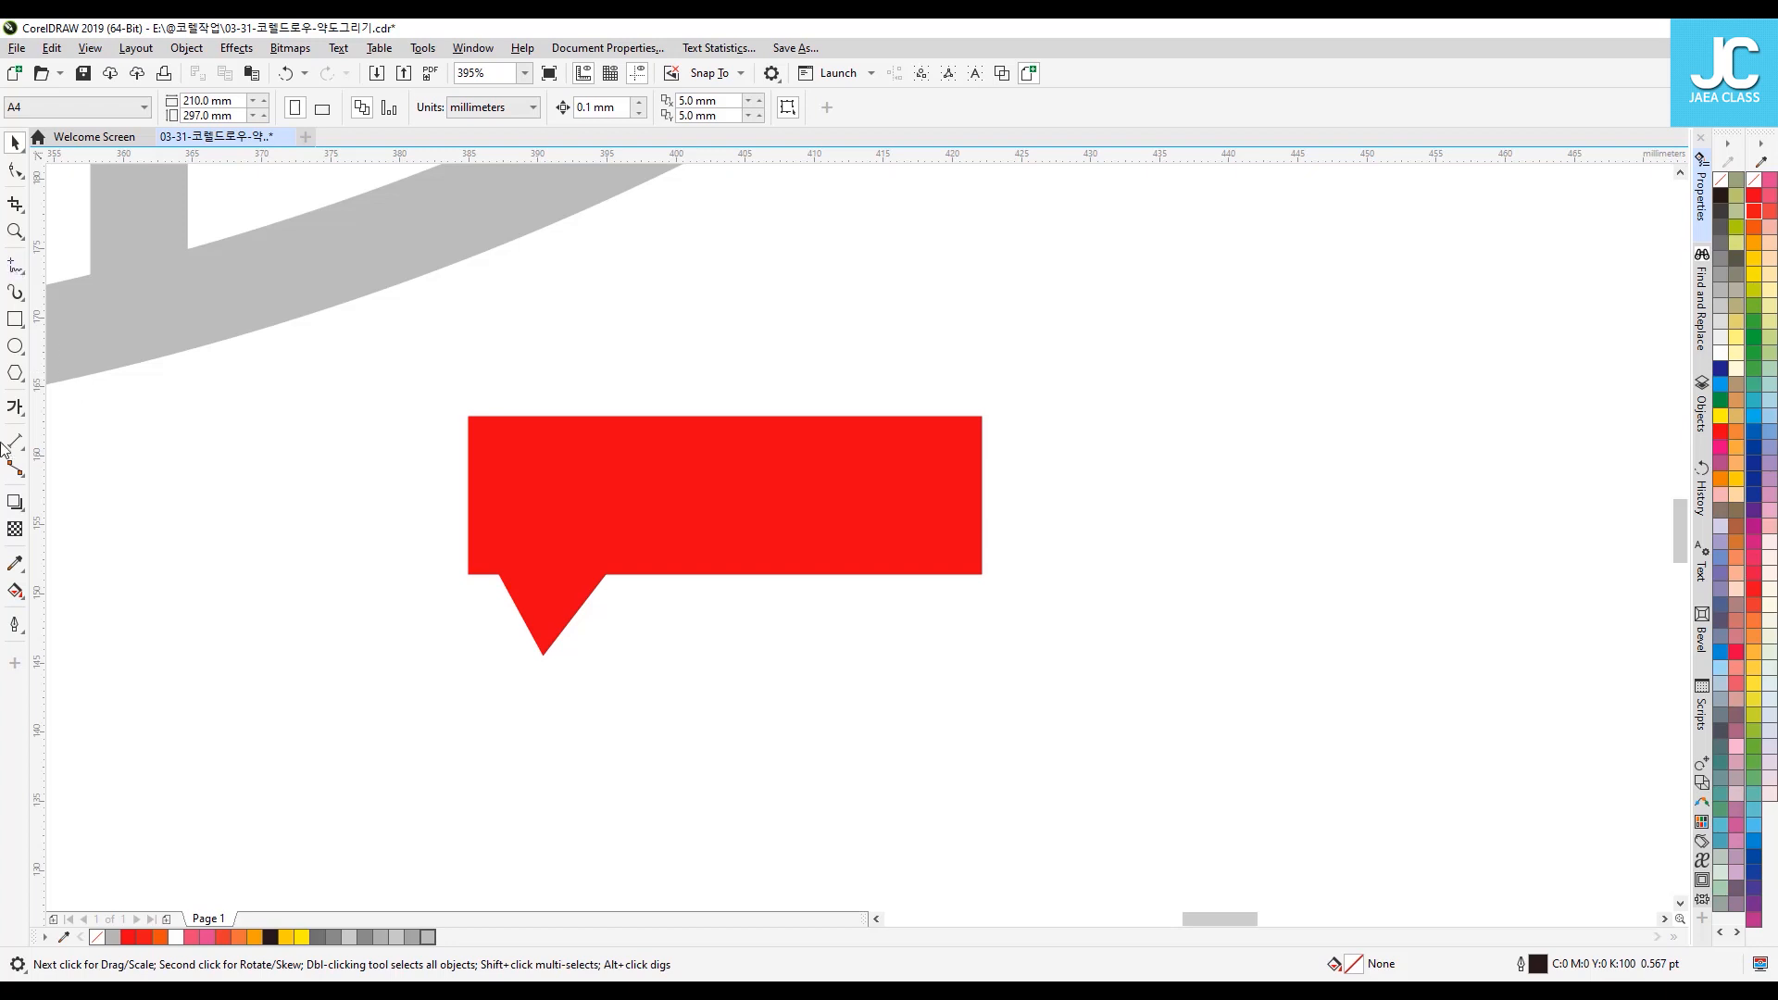
# Step: Add the artistic text 재아클래스 inside the red rectangle
pyautogui.click(15, 408)
pyautogui.click(563, 503)
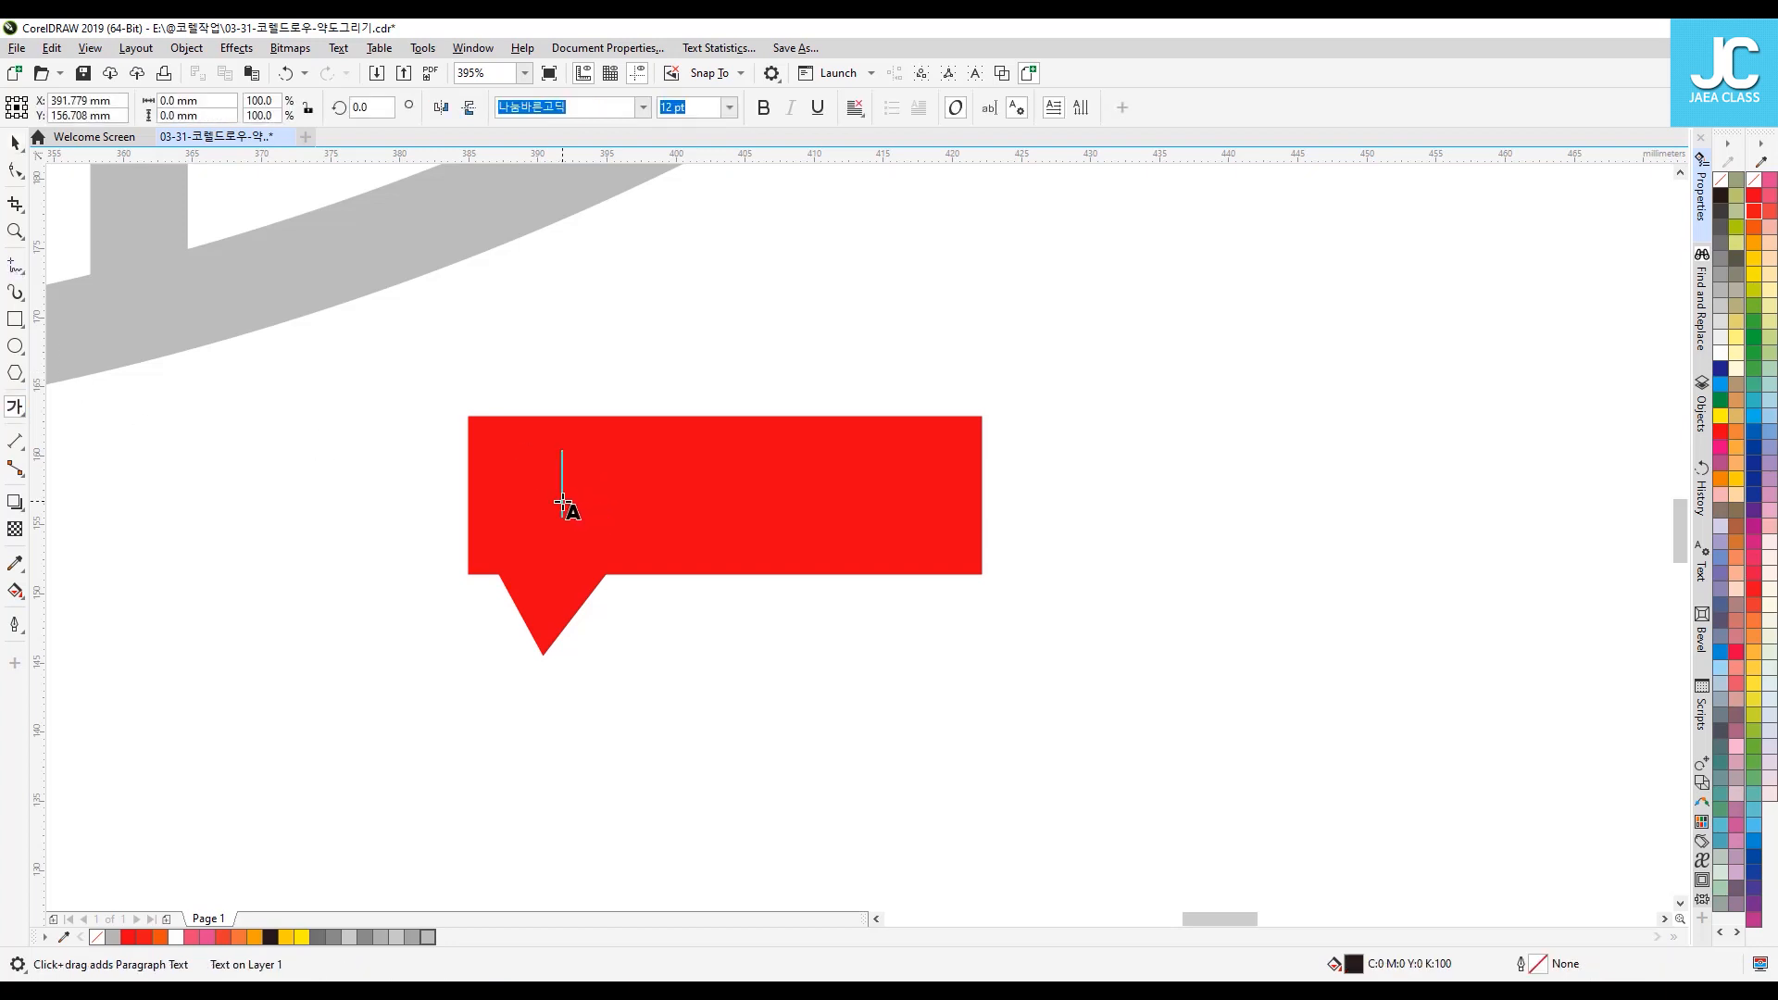
pyautogui.write('wodkz')
pyautogui.press('BackSpace')
pyautogui.press('BackSpace')
pyautogui.press('BackSpace')
pyautogui.press('BackSpace')
pyautogui.press('BackSpace')
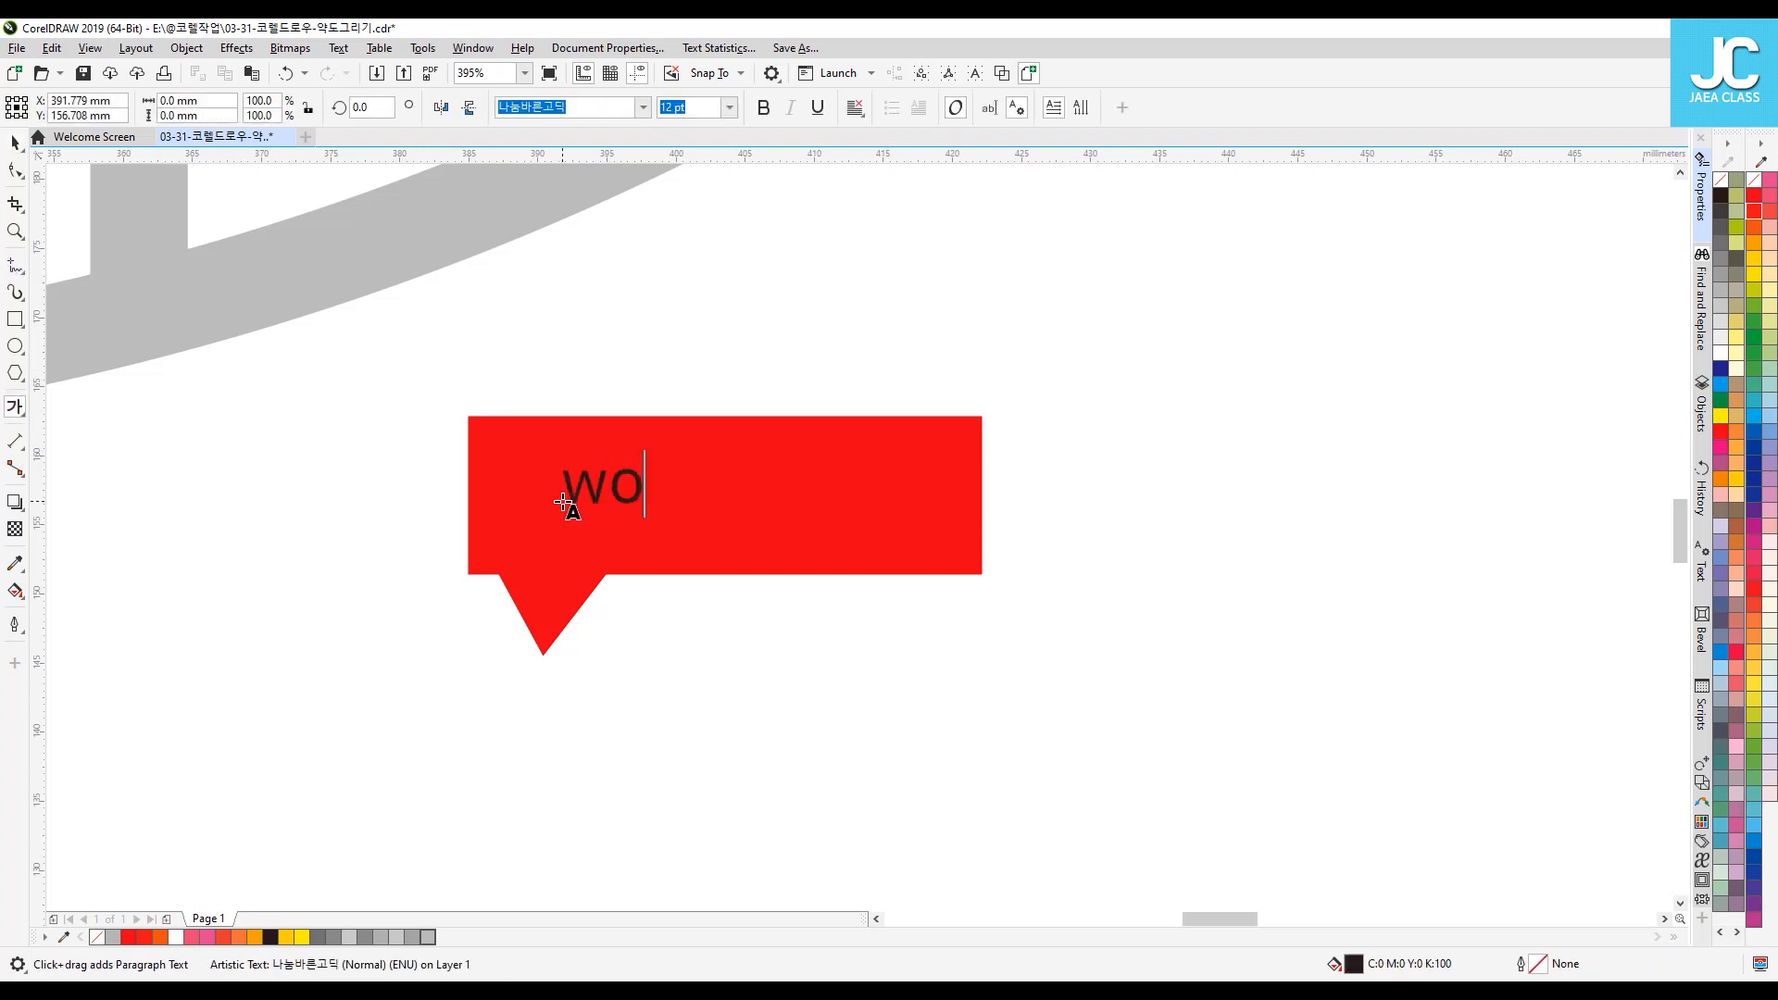
pyautogui.write('재아클래스')
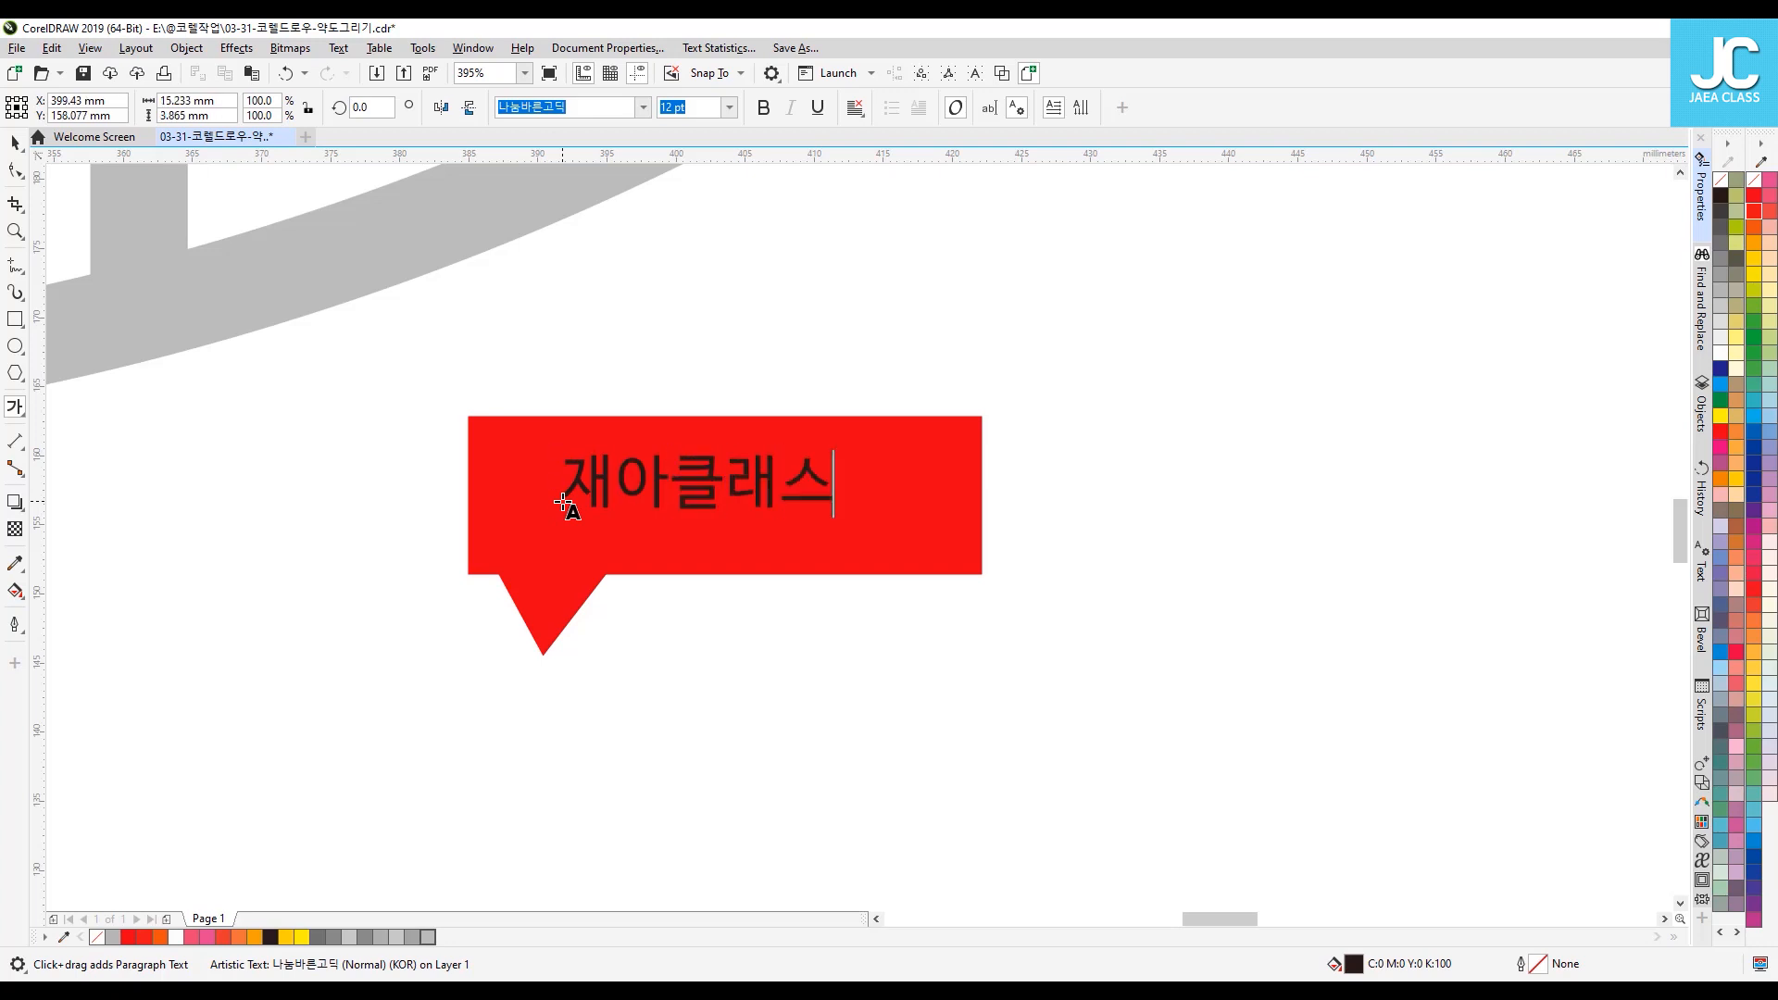
# Step: Enlarge the 재아클래스 text to about 25 mm wide and fill it white
pyautogui.click(14, 144)
pyautogui.moveTo(840, 514); pyautogui.dragTo(907, 530)
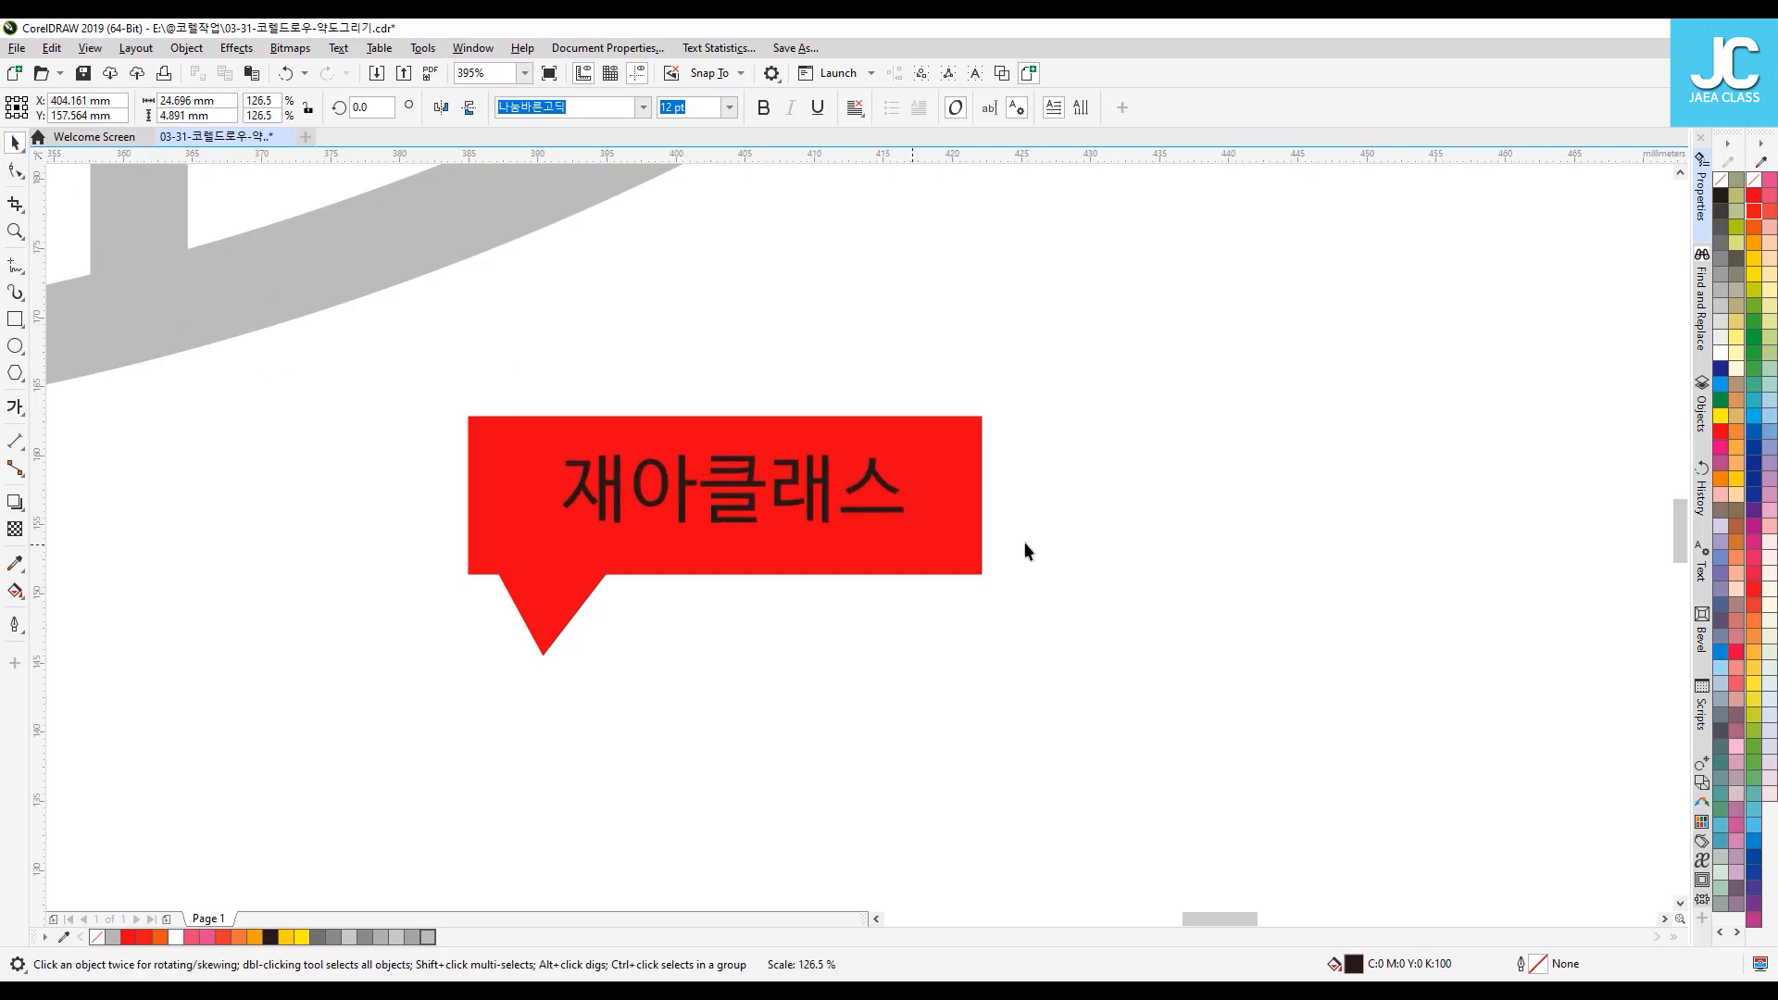
pyautogui.click(1723, 354)
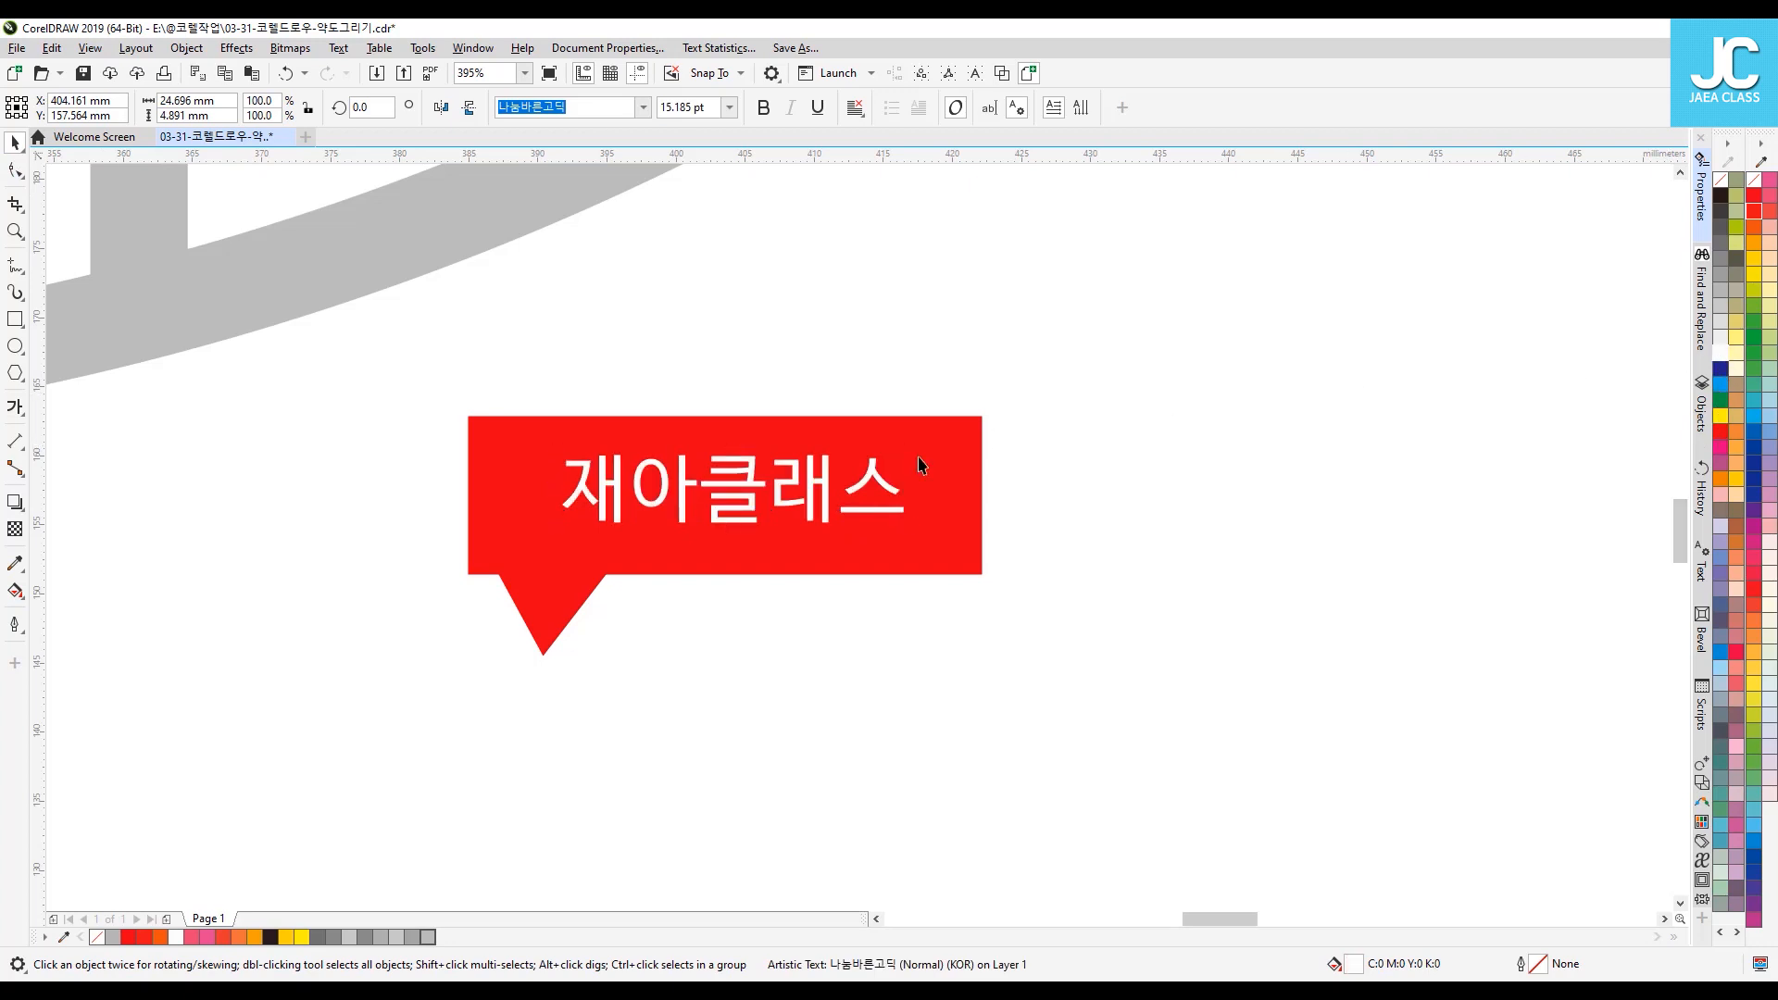
# Step: Shift the 재아클래스 text slightly left toward the middle of the red rectangle
pyautogui.press('Escape')
pyautogui.moveTo(757, 490); pyautogui.dragTo(731, 485)
pyautogui.hotkey('ctrl', 'z')
# Step: Move the rectangle, triangle and 재아클래스 text together to just right of the red location dot, below 주차장
pyautogui.moveTo(1065, 389); pyautogui.dragTo(460, 667)
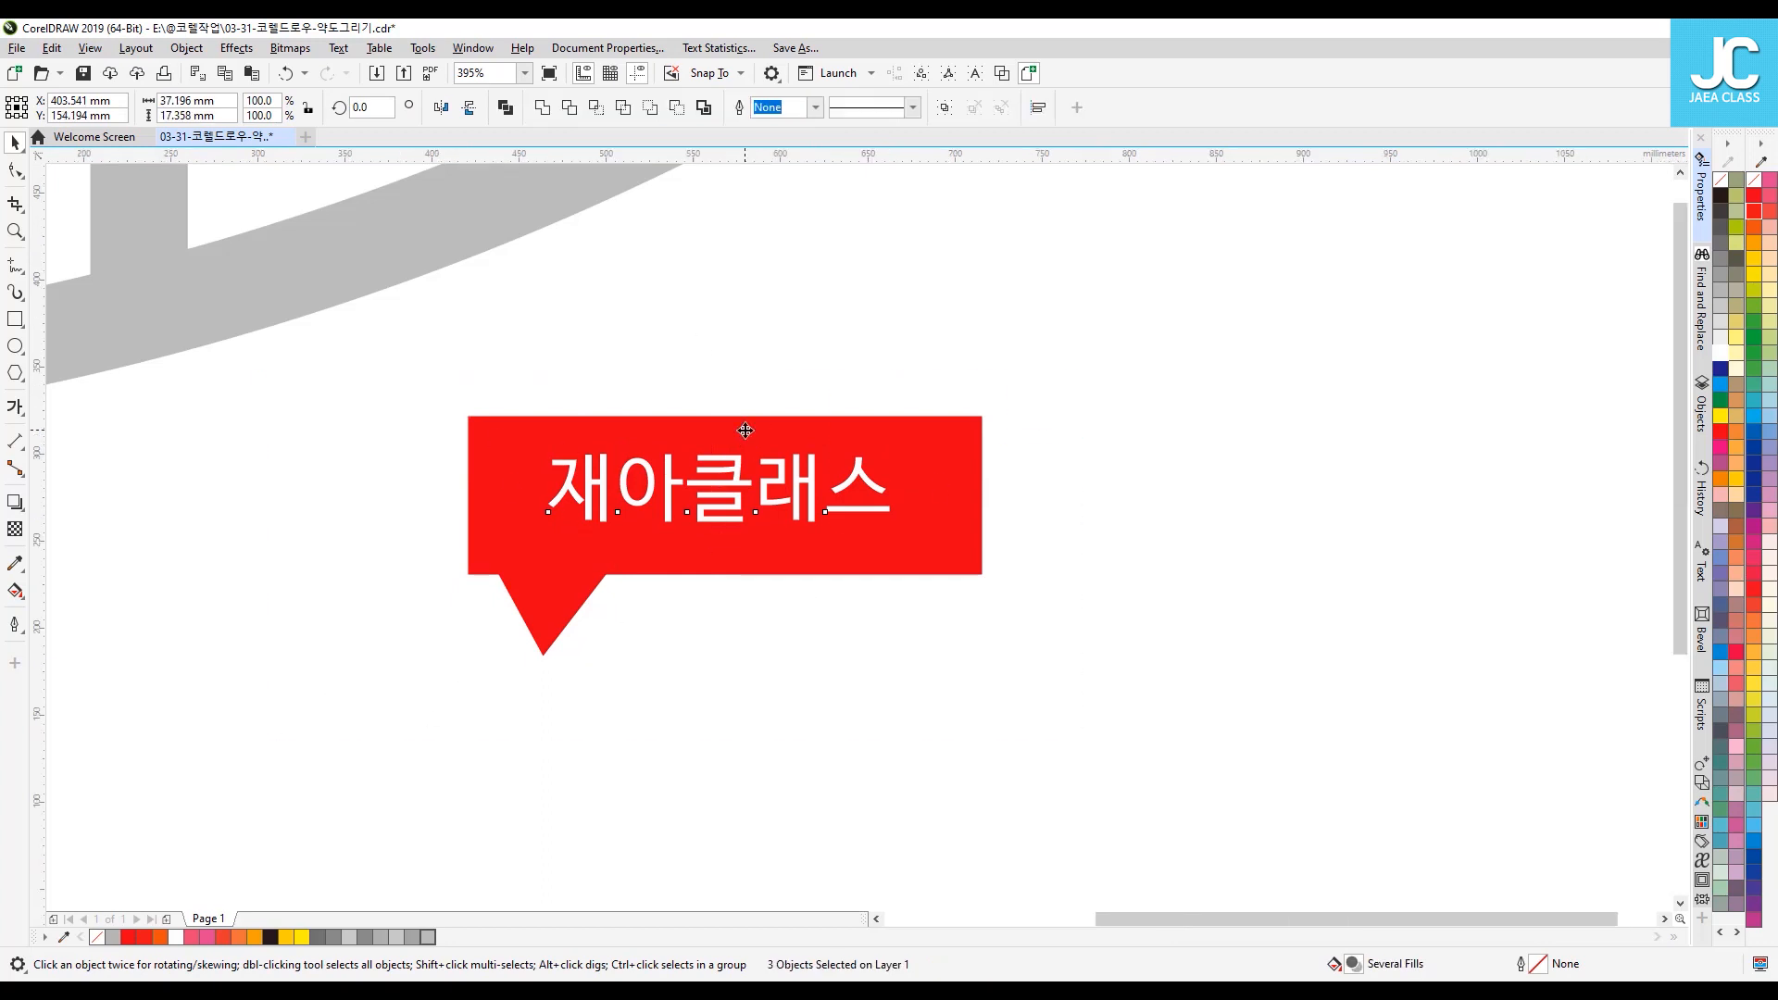
pyautogui.press('F4')
pyautogui.moveTo(441, 704); pyautogui.dragTo(559, 516)
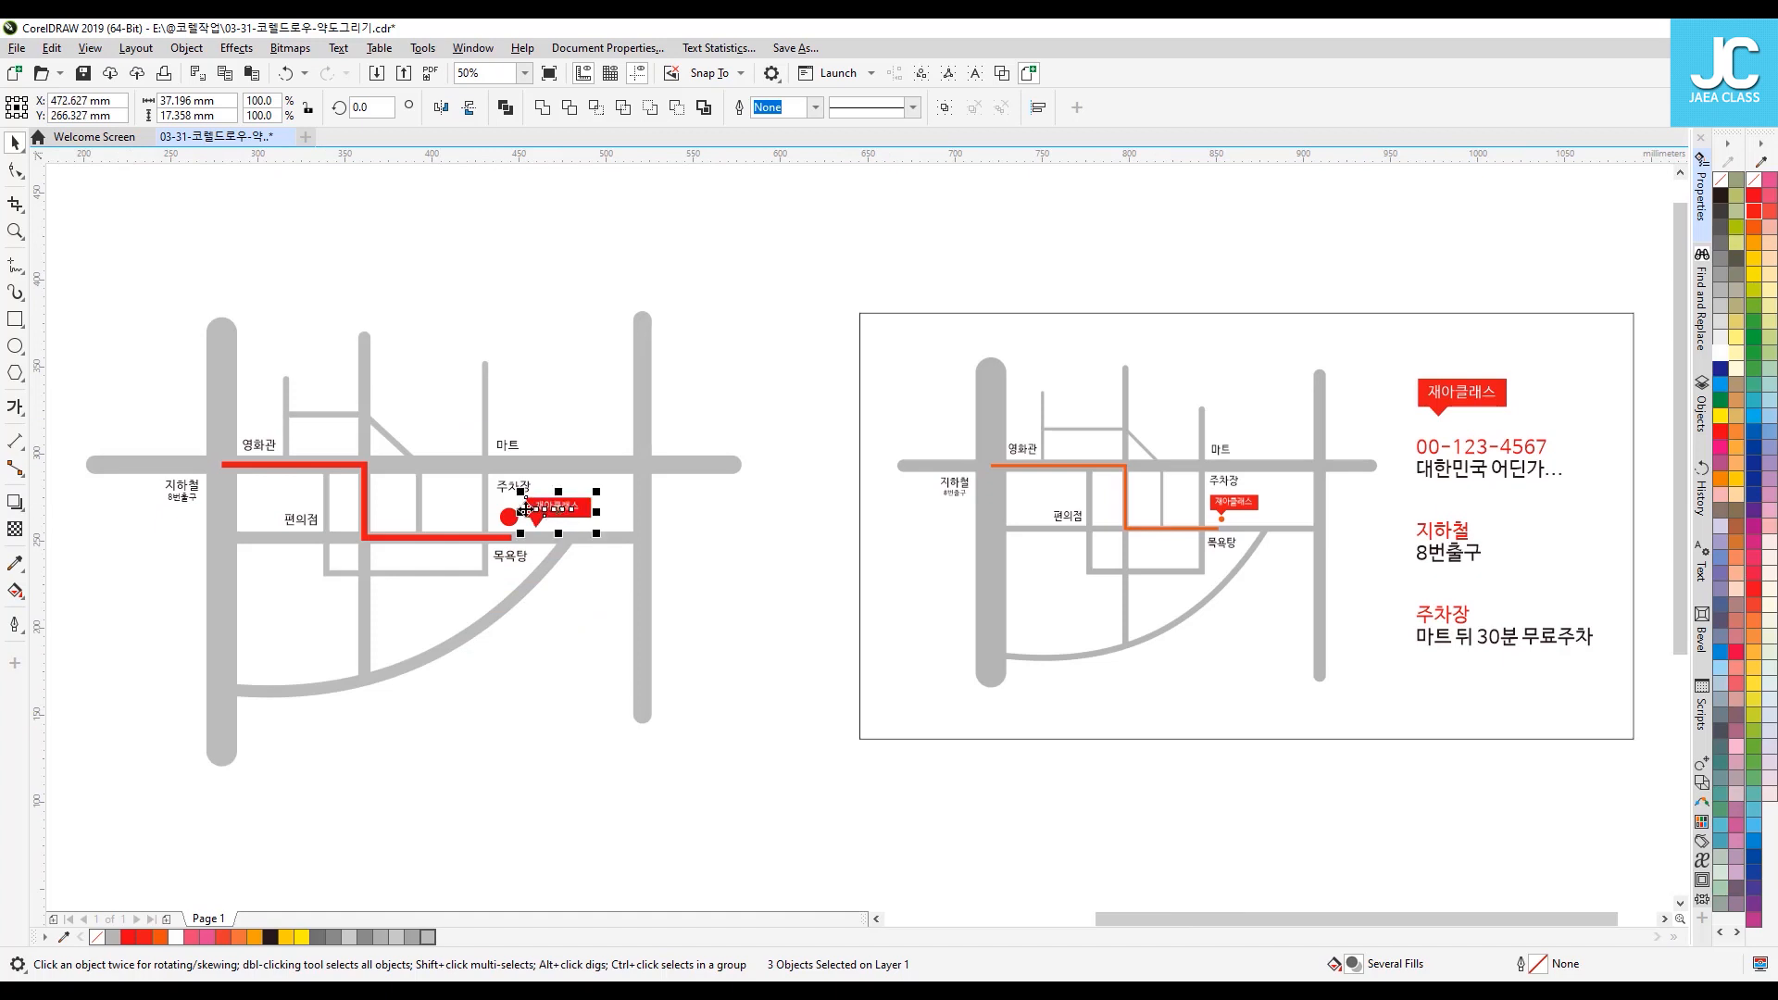
# Step: Try moving the red dot away to the right and the whole callout left into its place, and undo both moves
pyautogui.click(13, 231)
pyautogui.moveTo(411, 460); pyautogui.dragTo(736, 573)
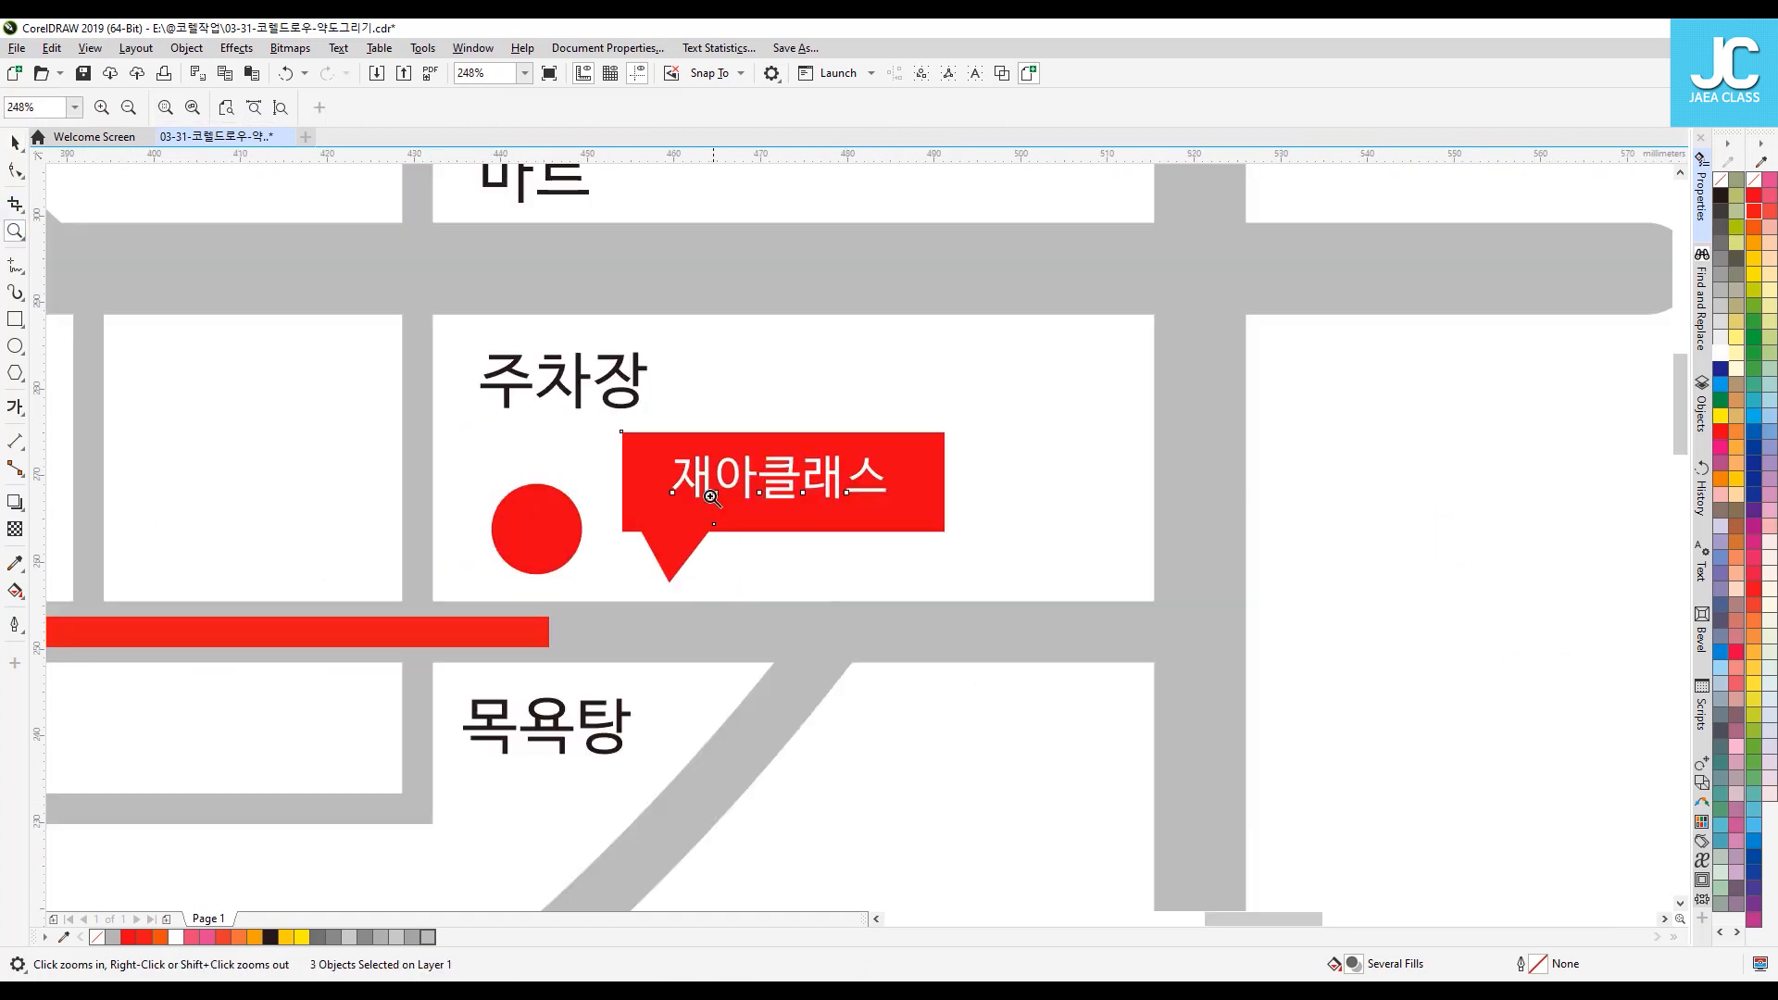
pyautogui.click(14, 142)
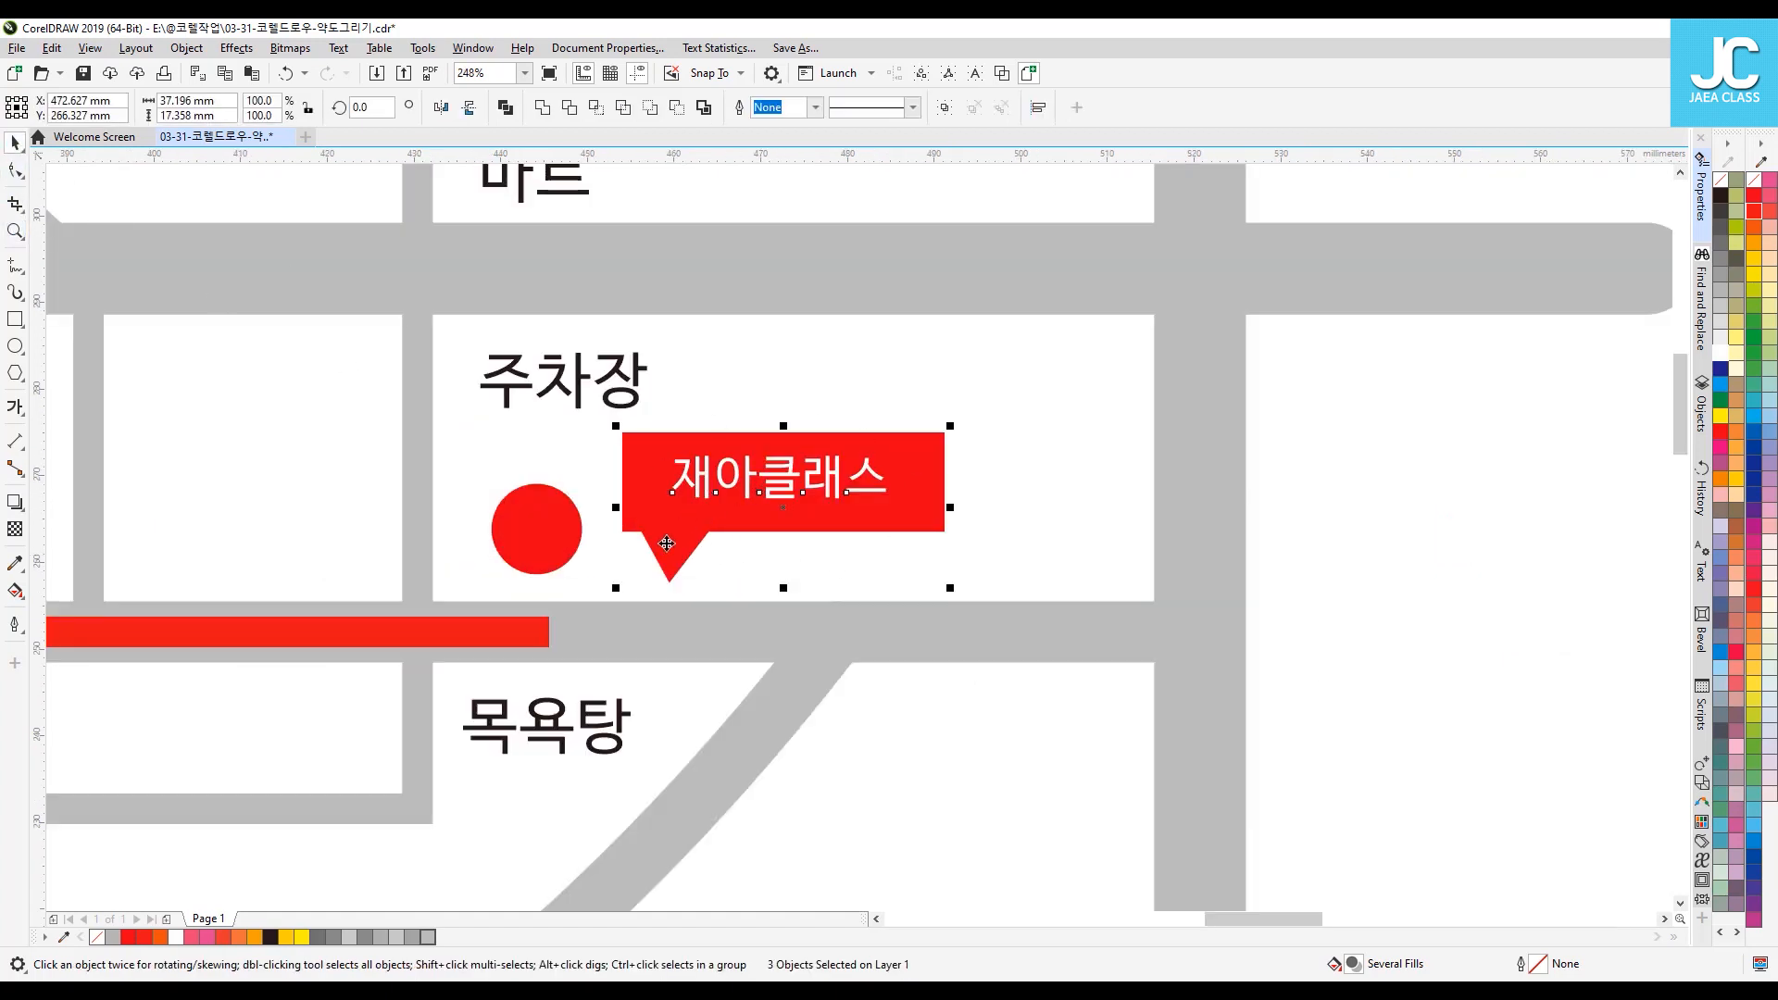
pyautogui.moveTo(531, 530); pyautogui.dragTo(1365, 542)
pyautogui.click(887, 463)
pyautogui.keyDown('shift'); pyautogui.click(915, 452); pyautogui.keyUp('shift')
pyautogui.keyDown('shift'); pyautogui.click(670, 551); pyautogui.keyUp('shift')
pyautogui.moveTo(797, 491); pyautogui.dragTo(657, 497)
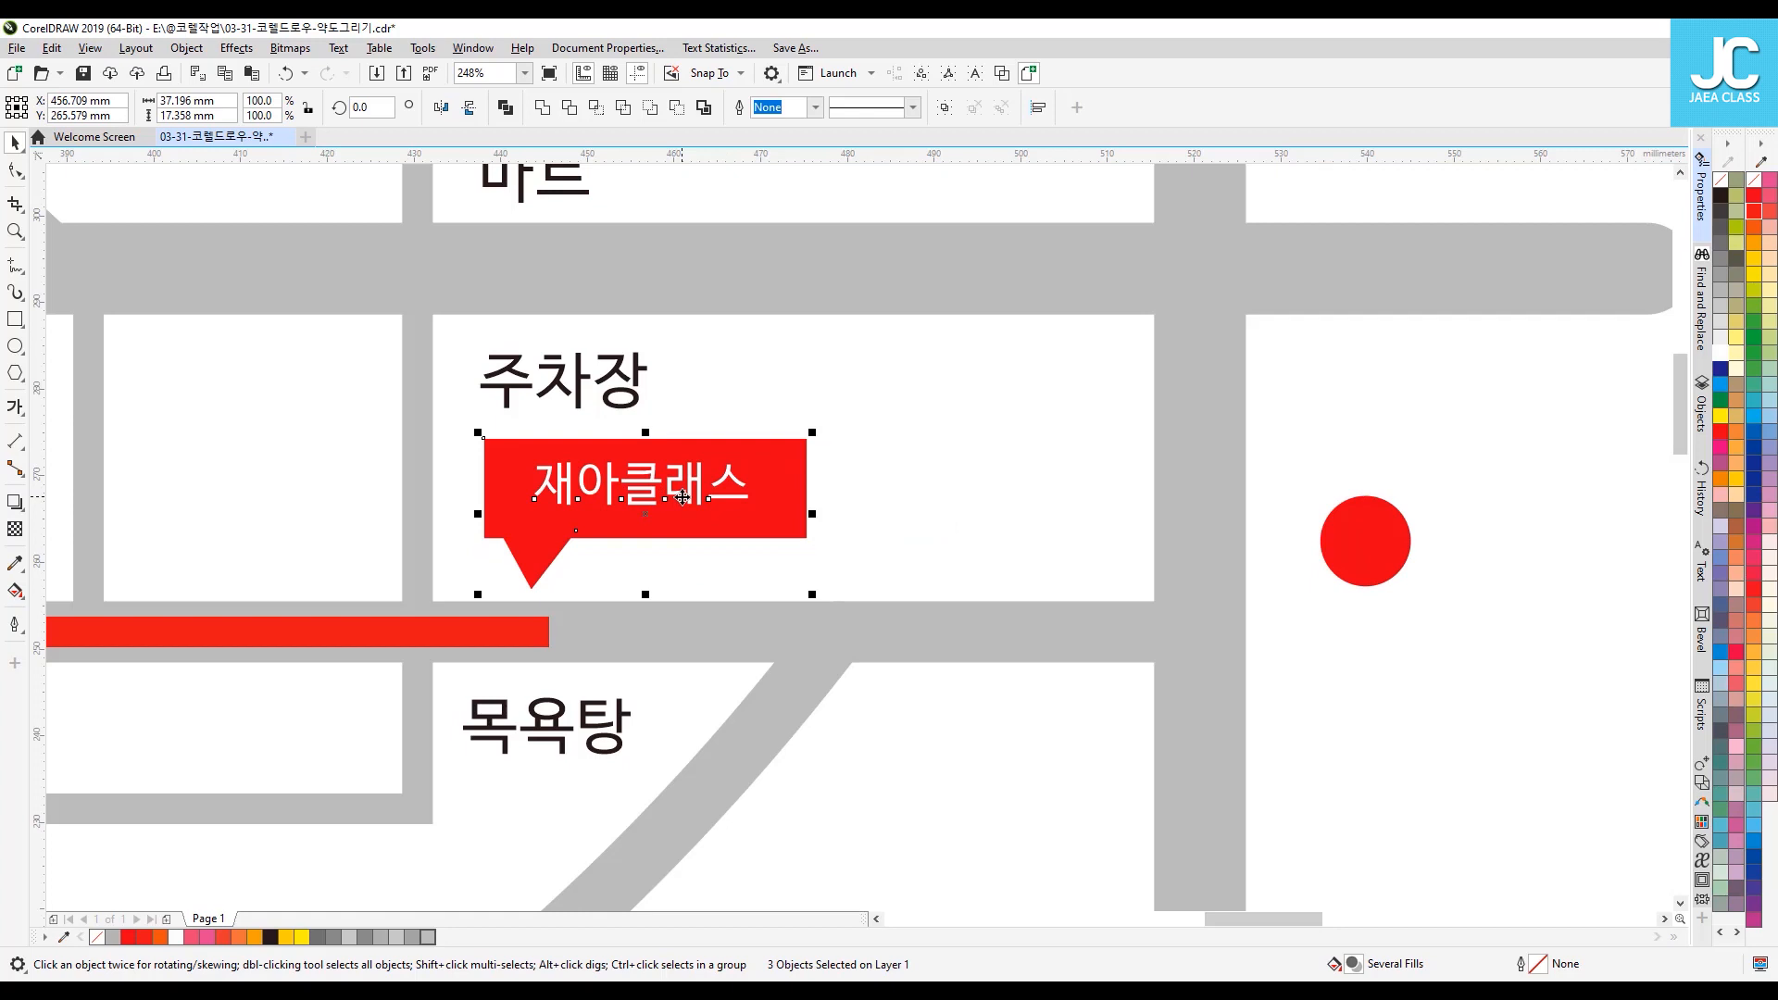
pyautogui.hotkey('ctrl', 'z')
pyautogui.hotkey('ctrl', 'z')
# Step: Try reshaping the callout's triangle so its tip points left out of the rectangle toward the dot, and undo the last node move
pyautogui.press('Escape')
pyautogui.click(677, 551)
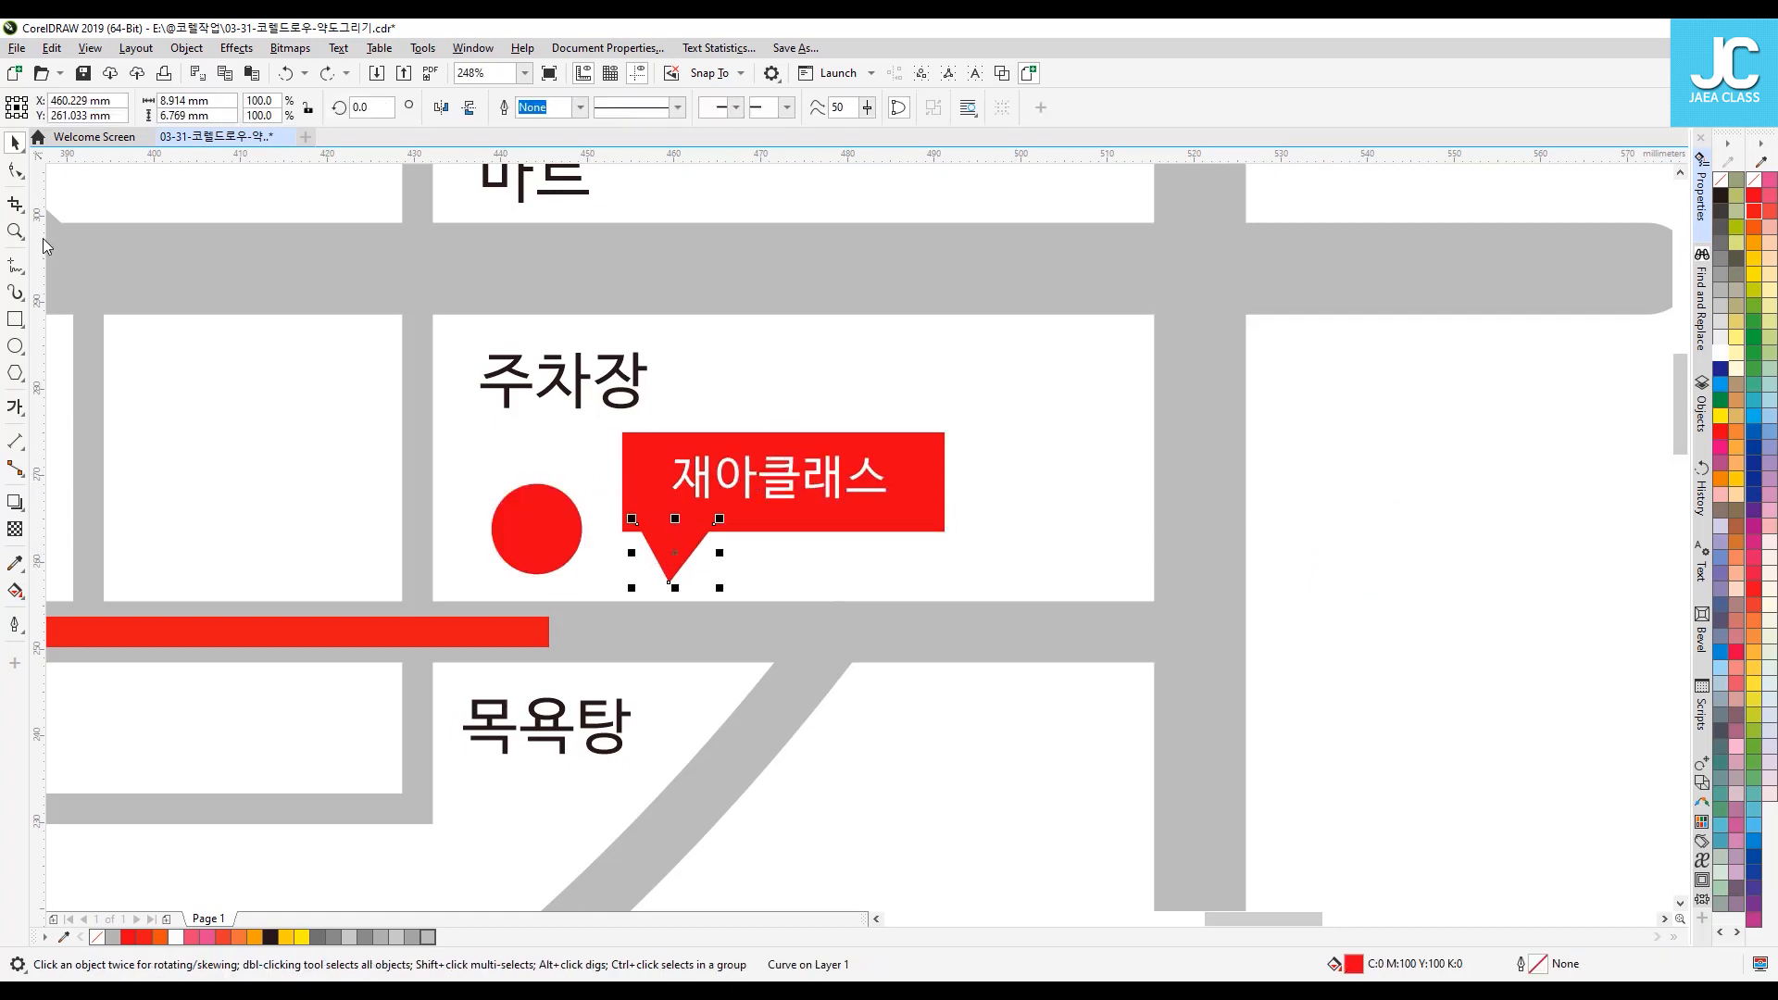
pyautogui.click(15, 169)
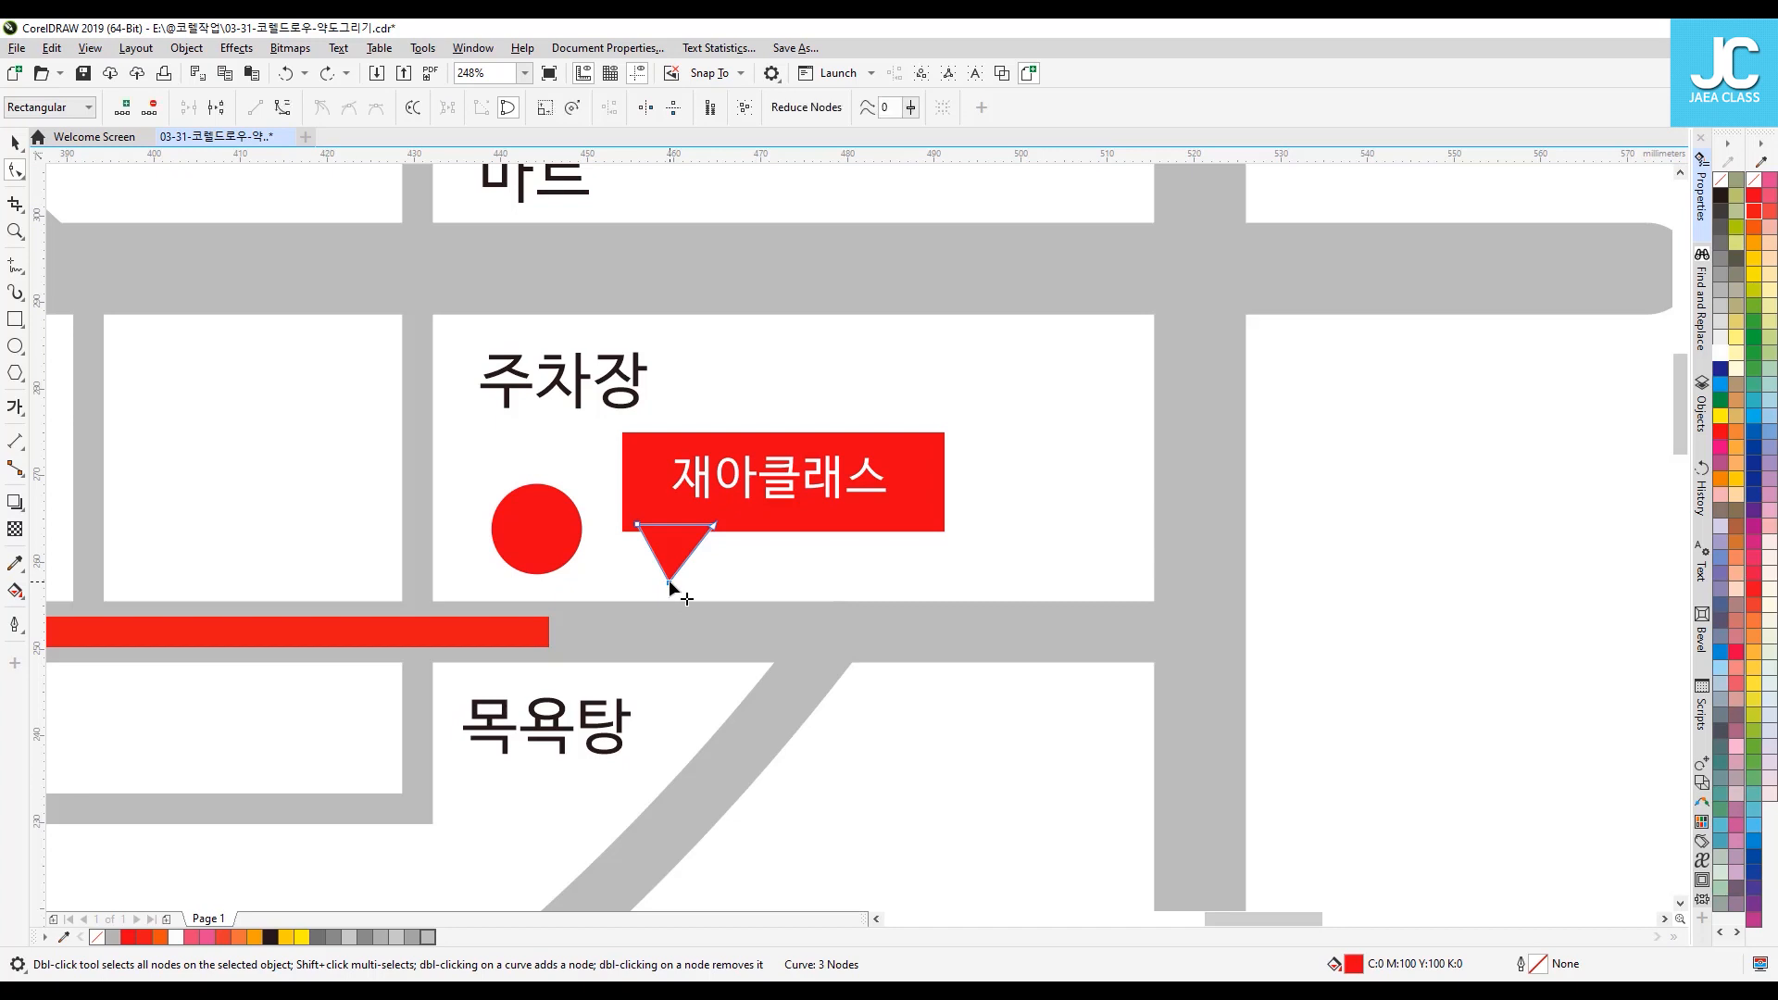
pyautogui.moveTo(669, 580); pyautogui.dragTo(576, 467)
pyautogui.moveTo(714, 524); pyautogui.dragTo(591, 511)
pyautogui.press('space')
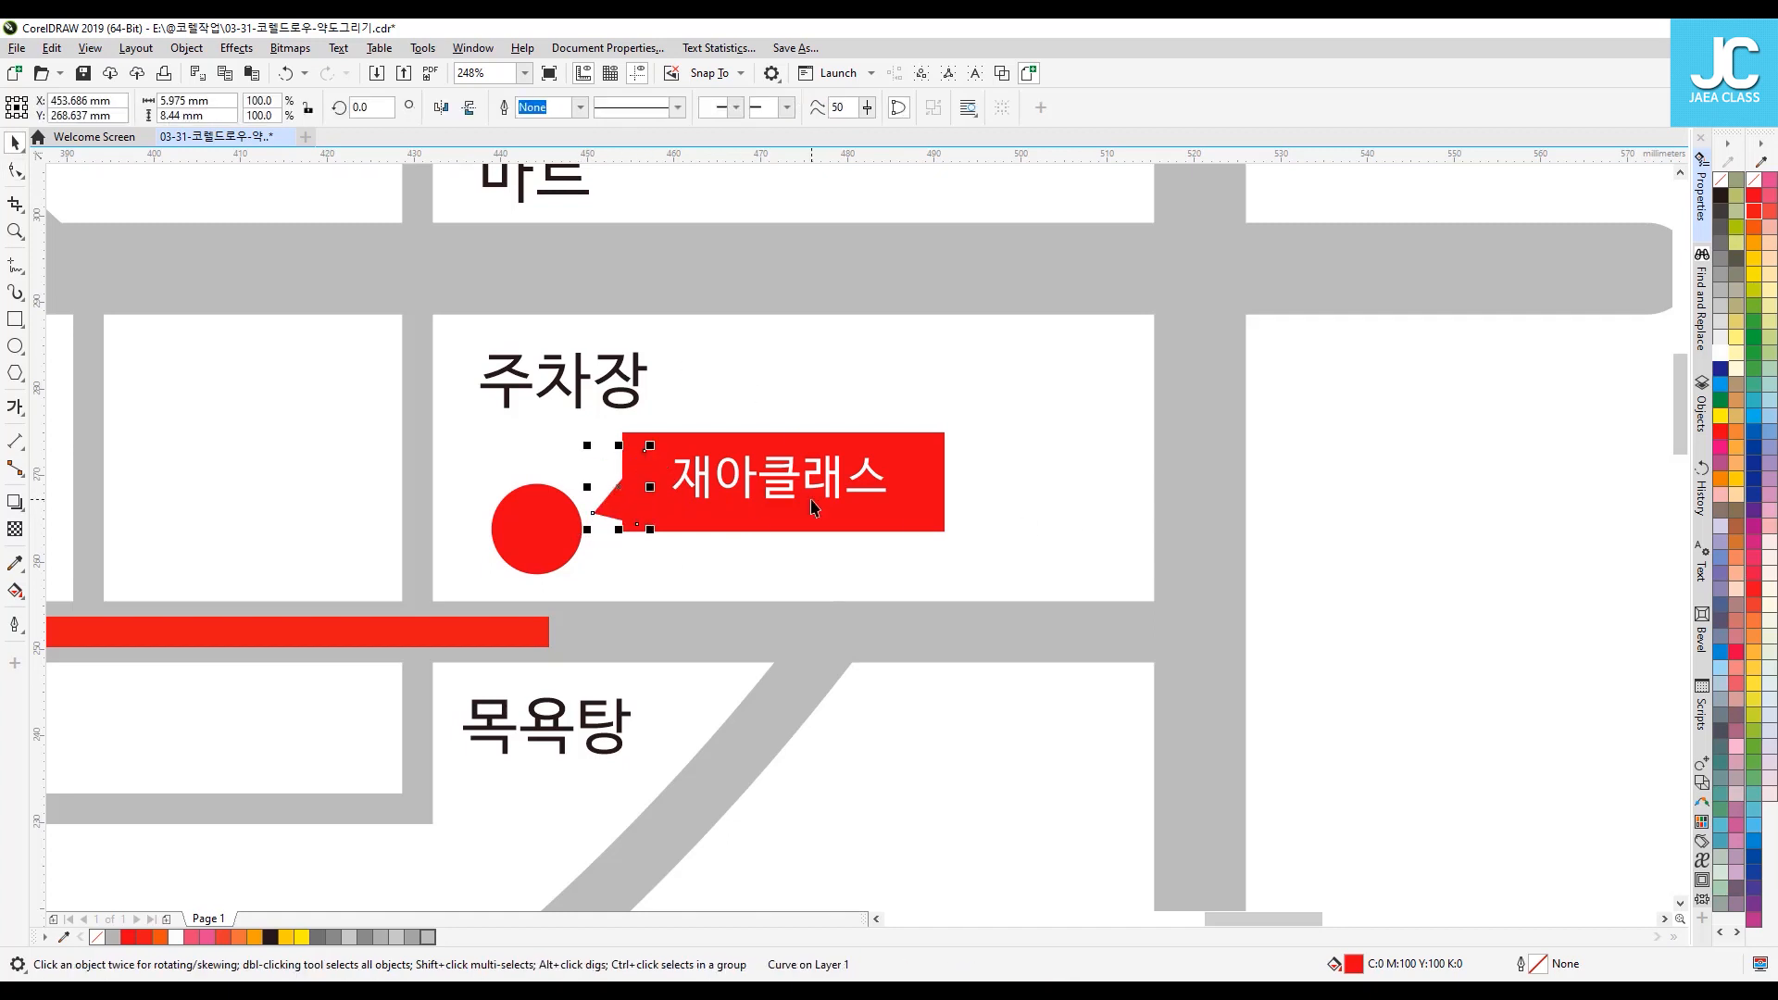
pyautogui.press('Escape')
pyautogui.hotkey('ctrl', 'z')
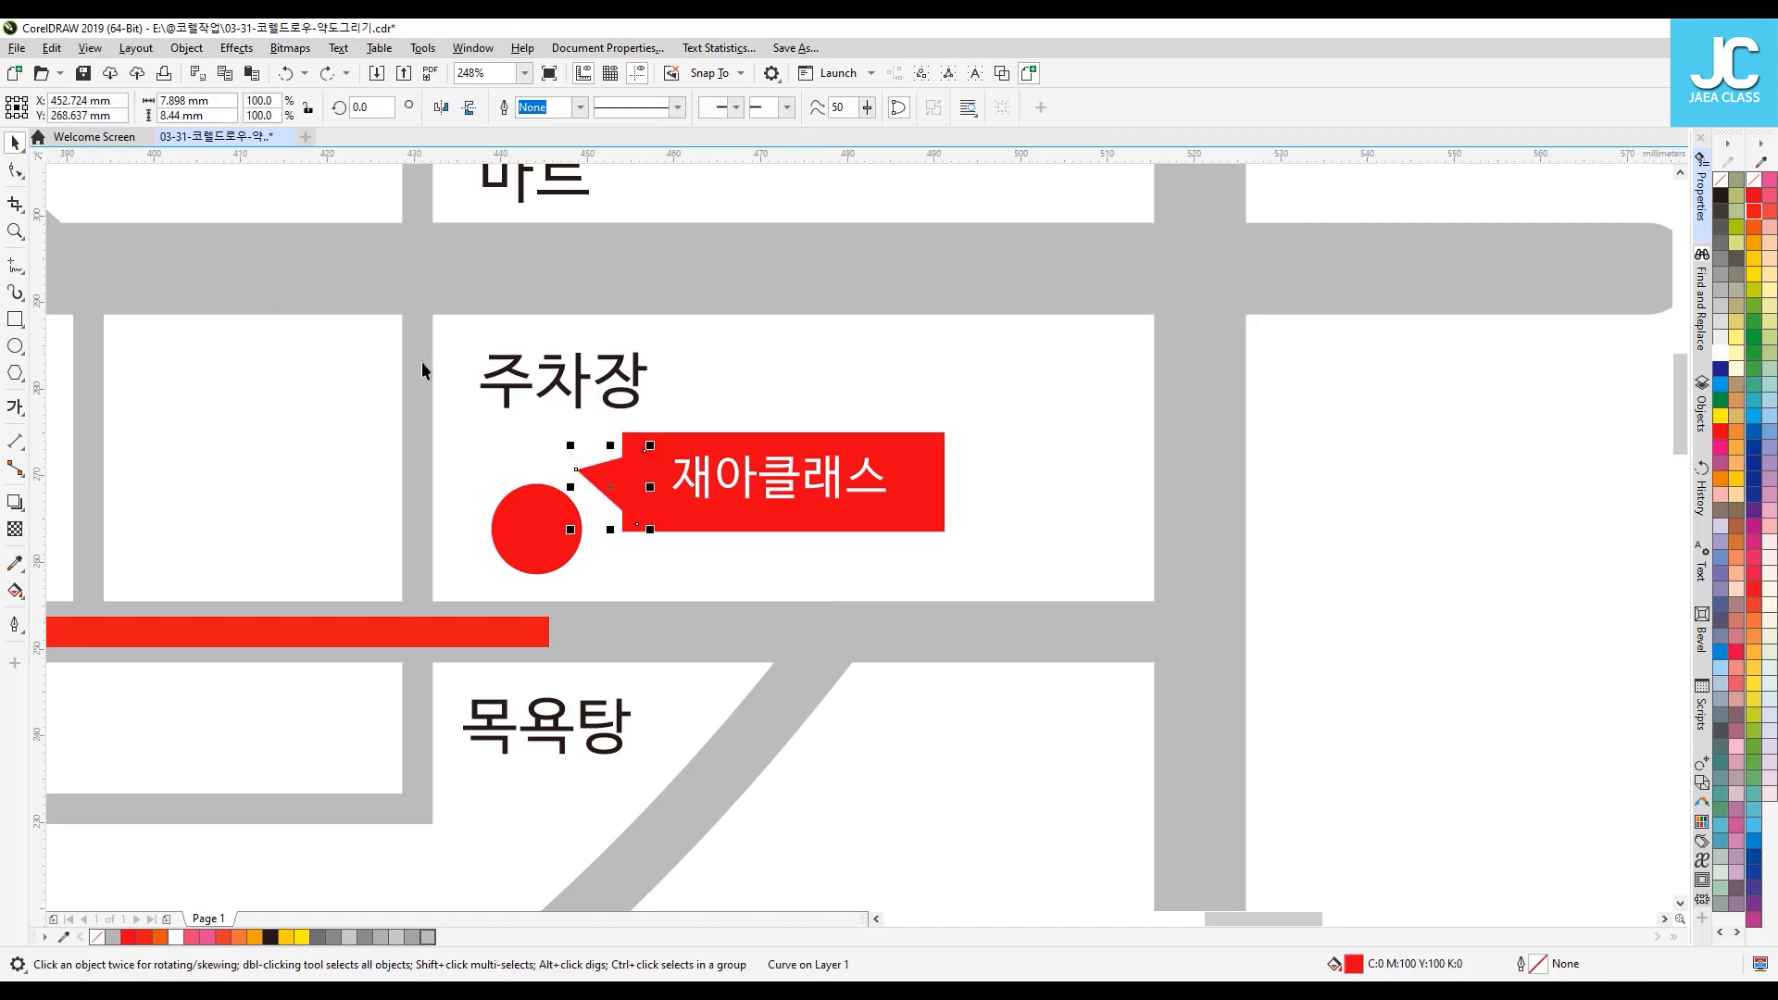
# Step: Try reshaping the triangle into a slanted tail below the right half of the rectangle, and undo the last node move
pyautogui.press('F10')
pyautogui.moveTo(577, 470); pyautogui.dragTo(806, 583)
pyautogui.moveTo(638, 525); pyautogui.dragTo(912, 502)
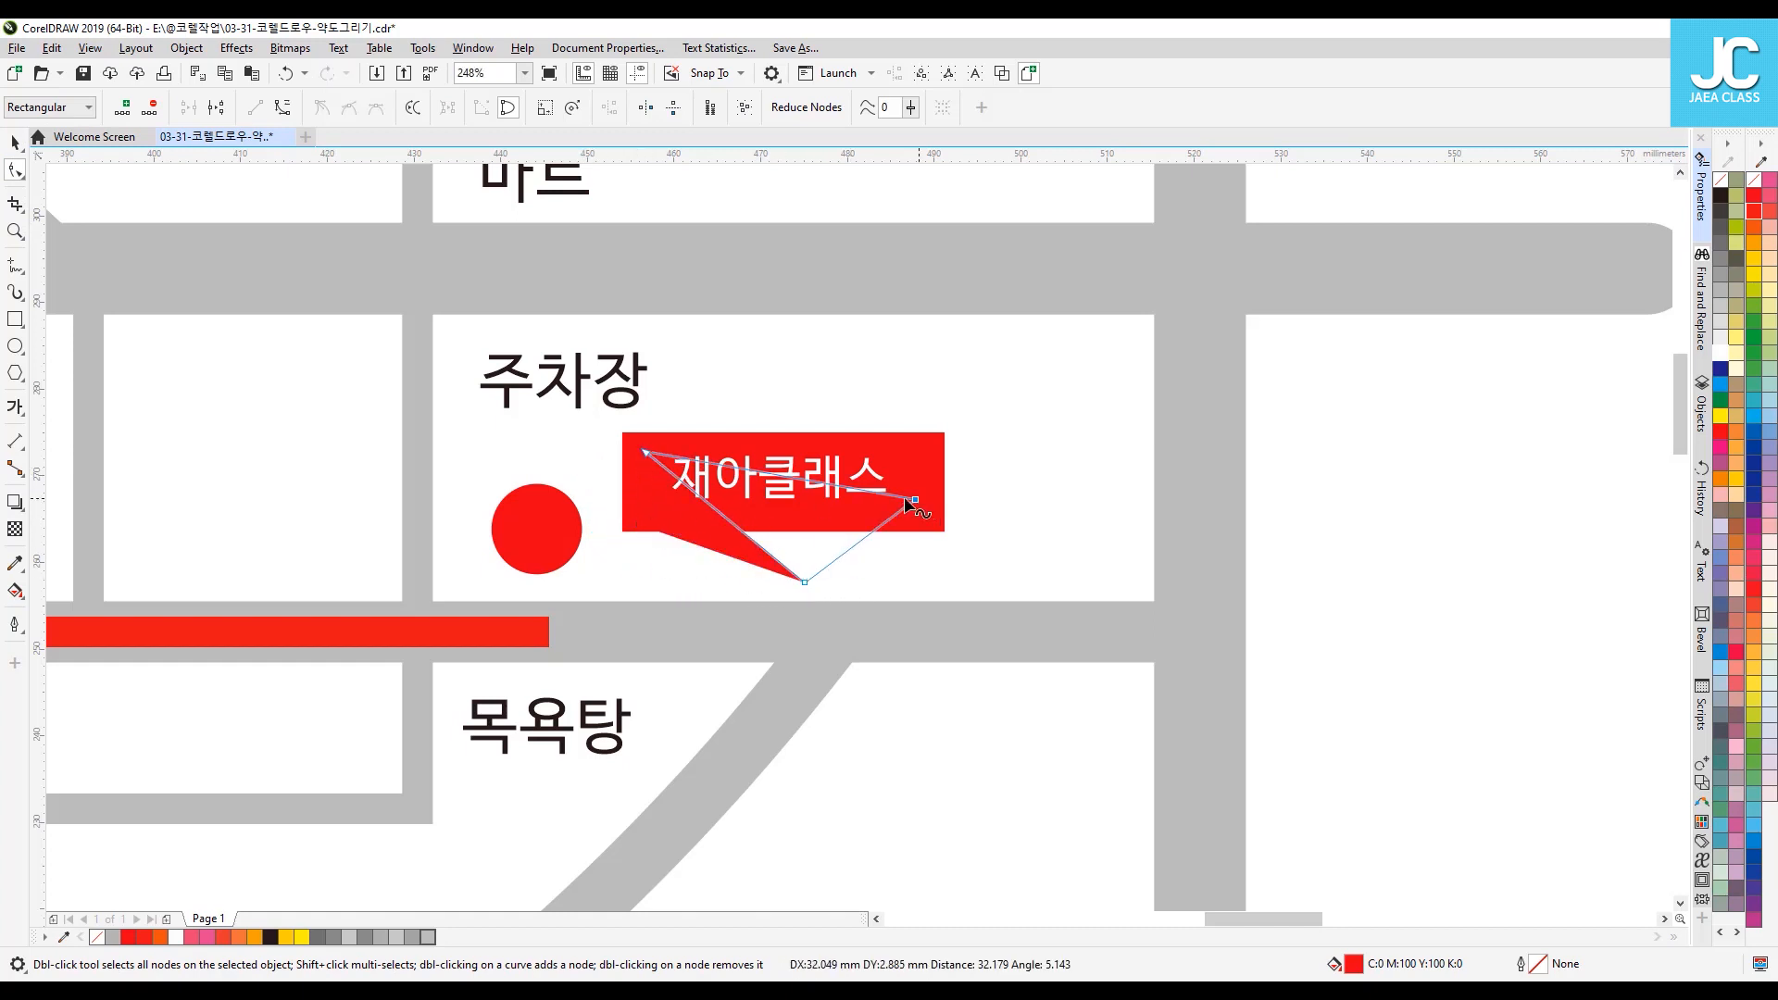
pyautogui.moveTo(645, 452); pyautogui.dragTo(744, 500)
pyautogui.moveTo(876, 511); pyautogui.dragTo(876, 512)
pyautogui.press('space')
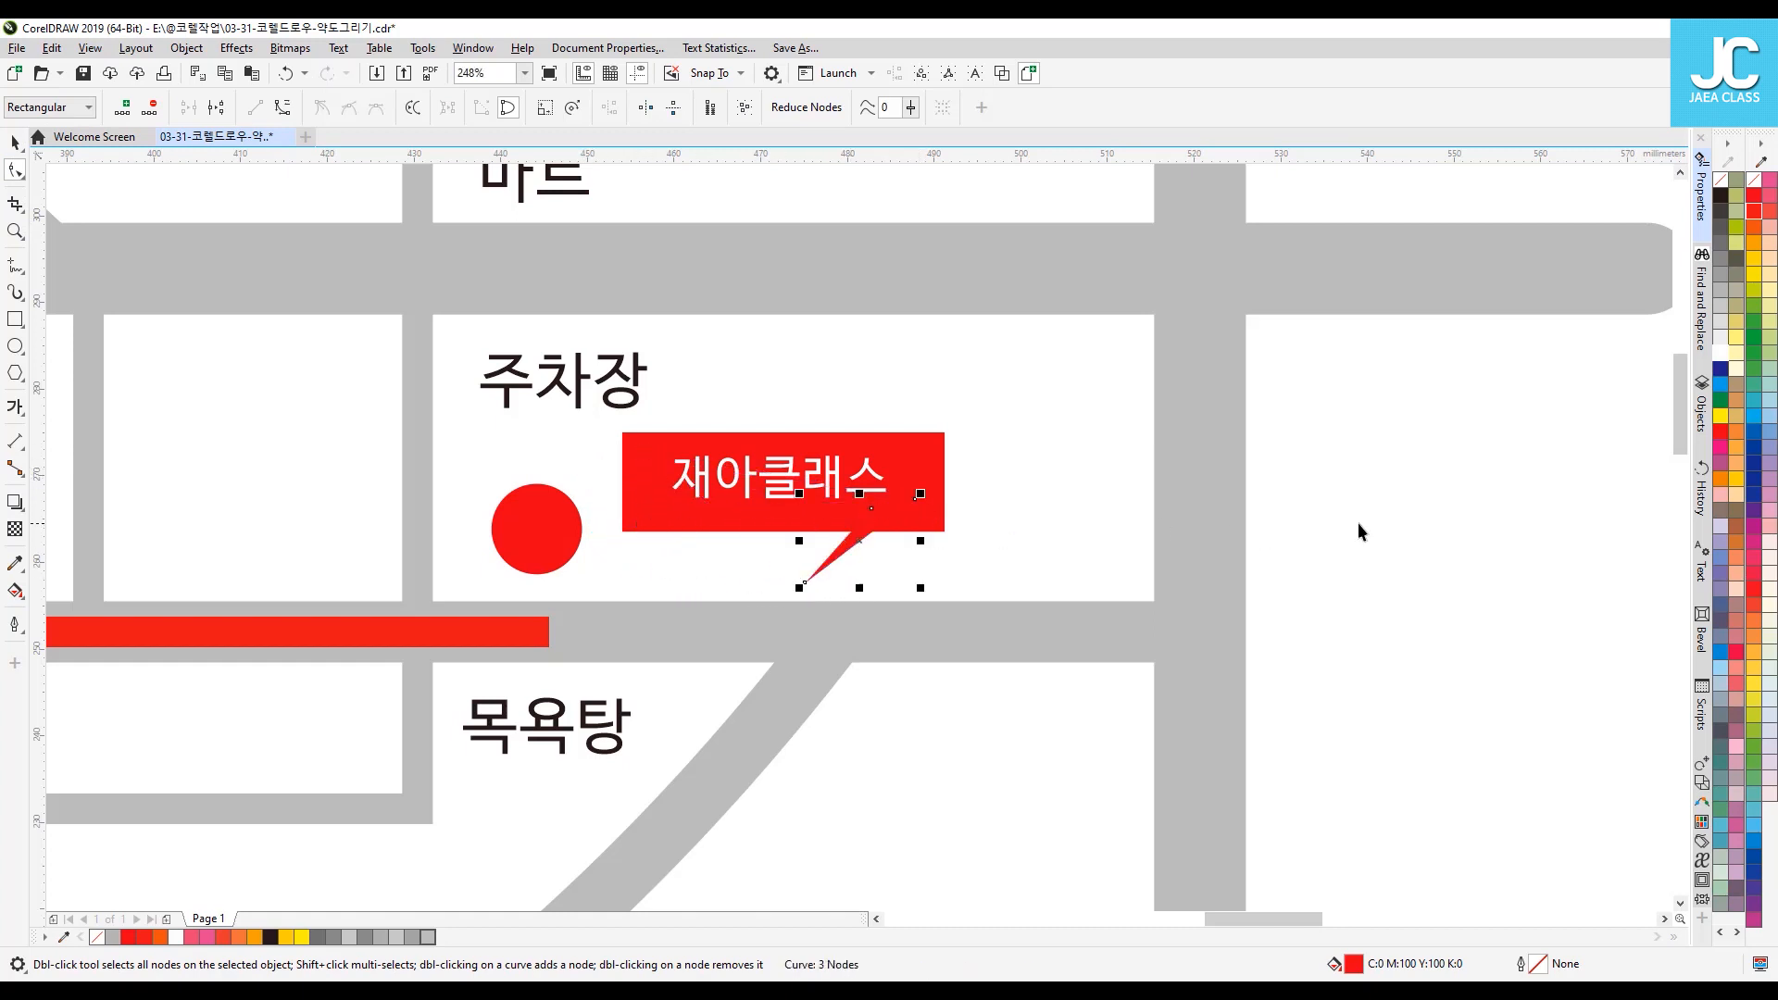
pyautogui.click(1356, 524)
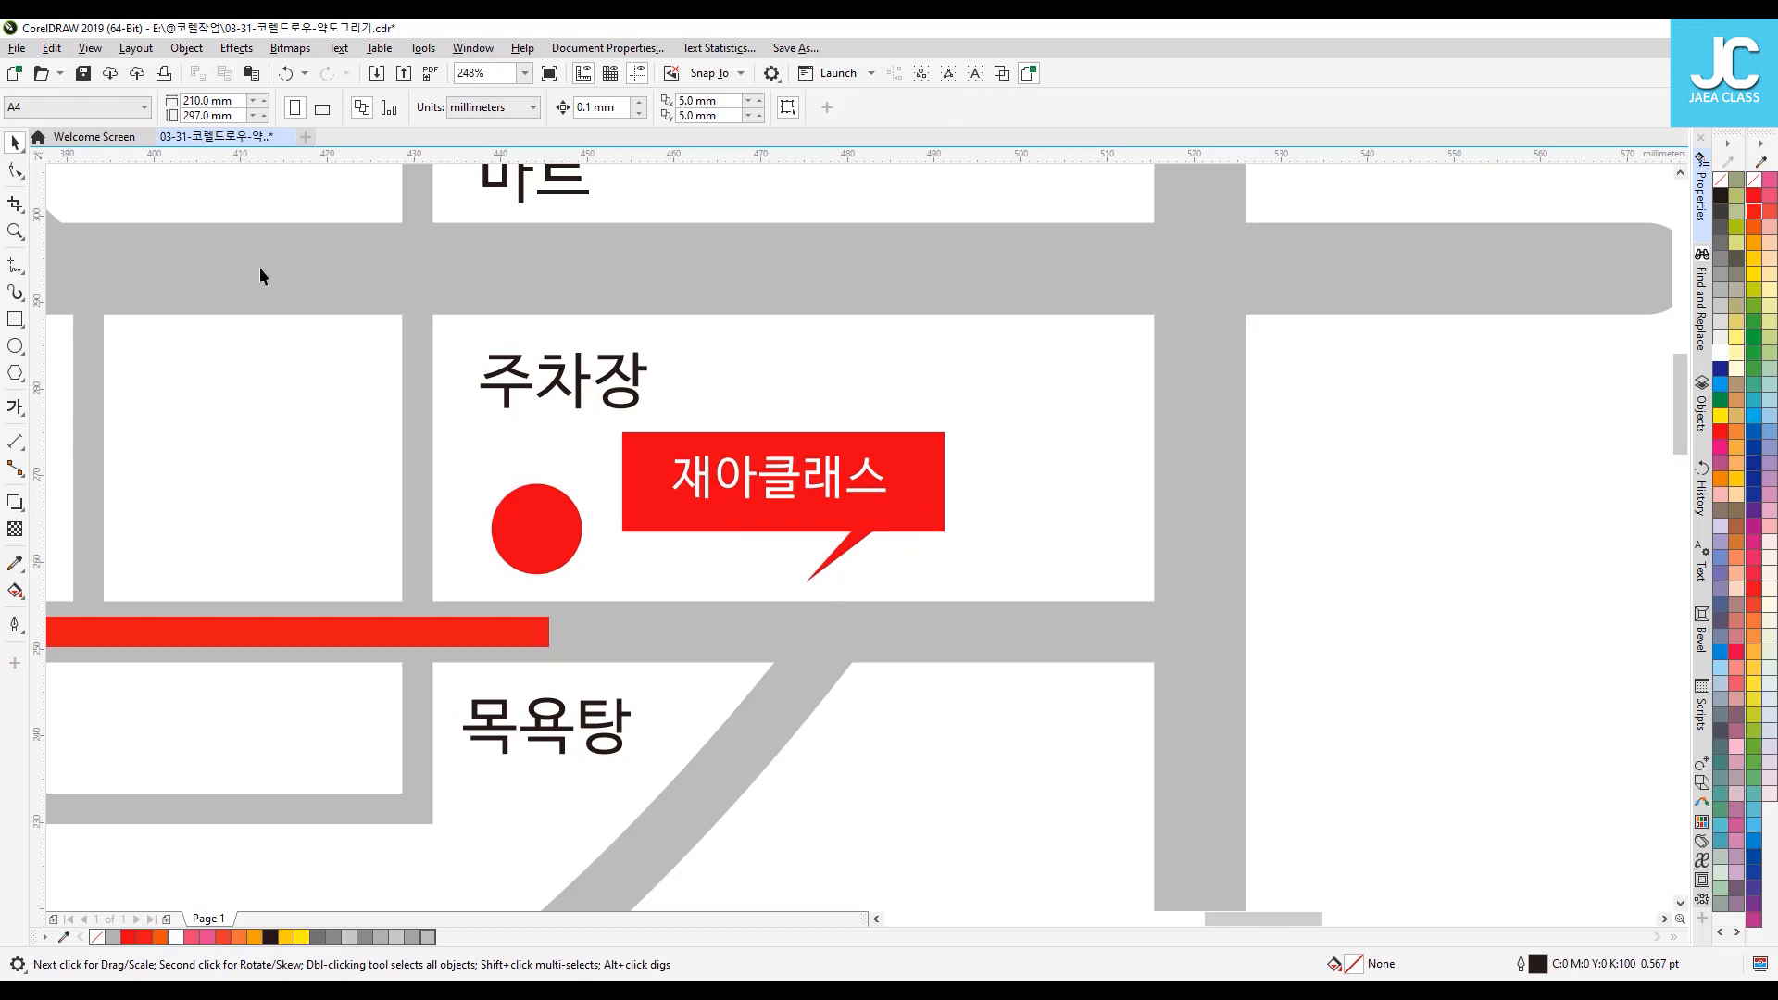
pyautogui.hotkey('ctrl', 'z')
# Step: Reshape the triangle's nodes into a tail from the rectangle's lower-left corner, with its tip pointing at the red dot
pyautogui.click(17, 173)
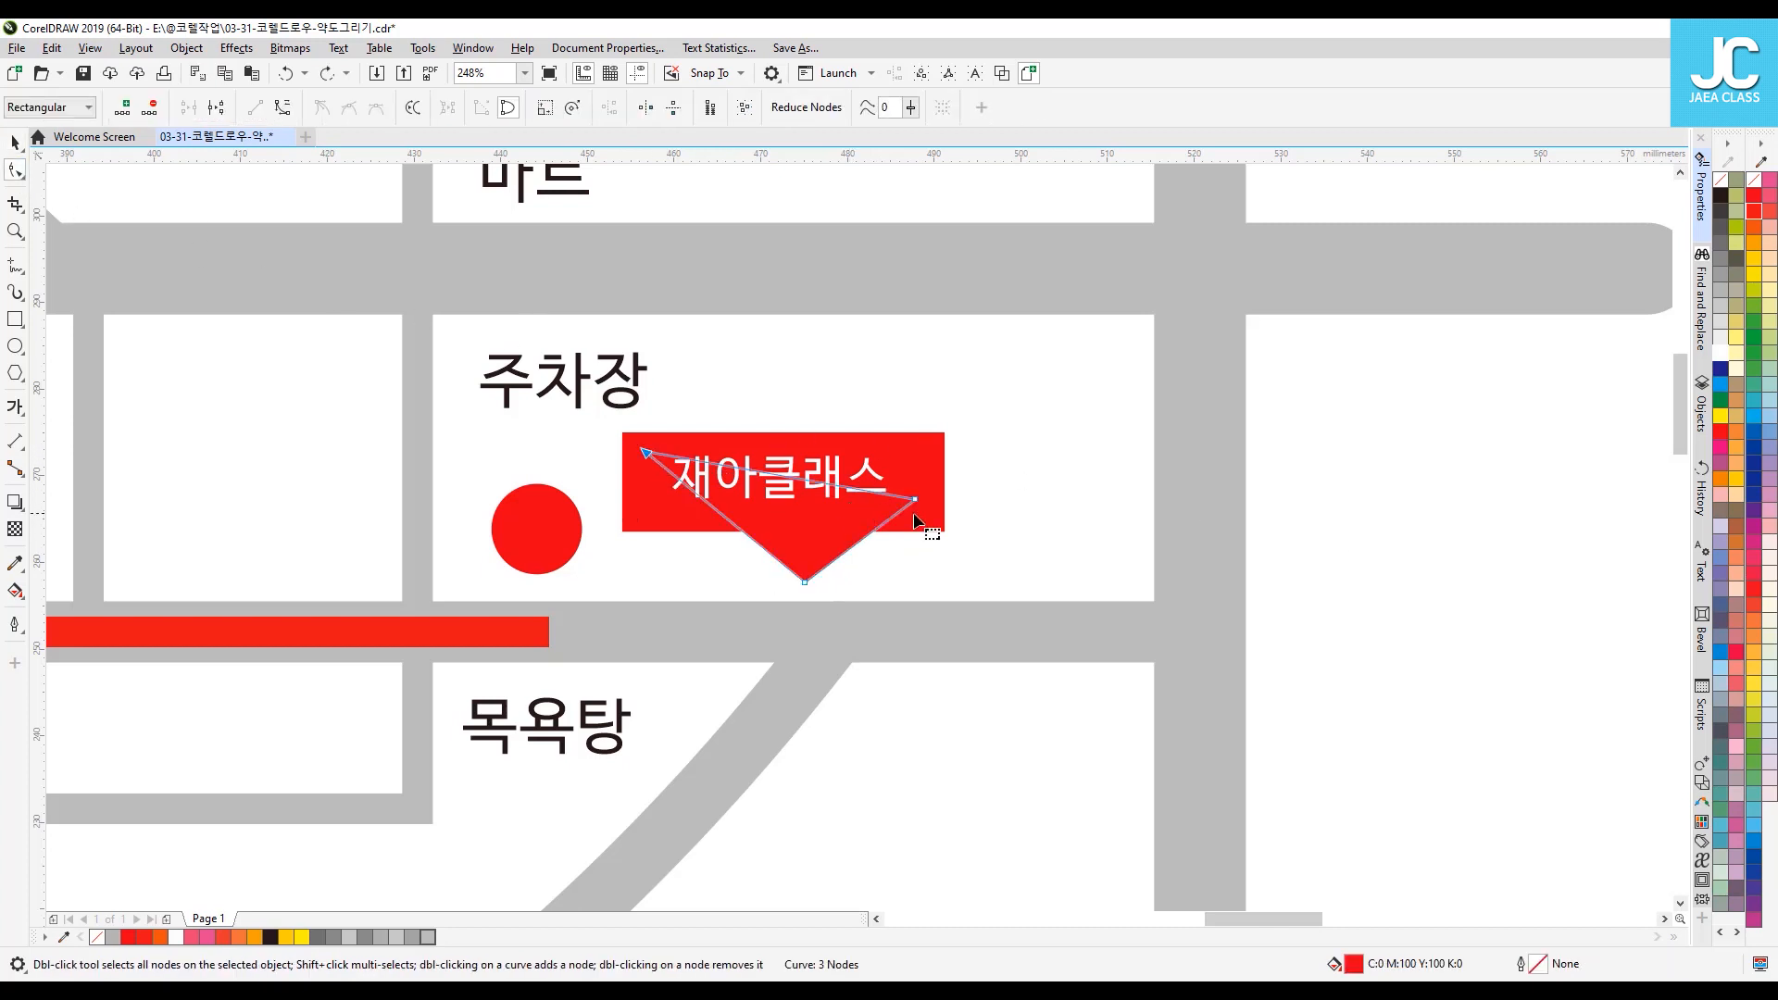
pyautogui.moveTo(915, 501); pyautogui.dragTo(736, 458)
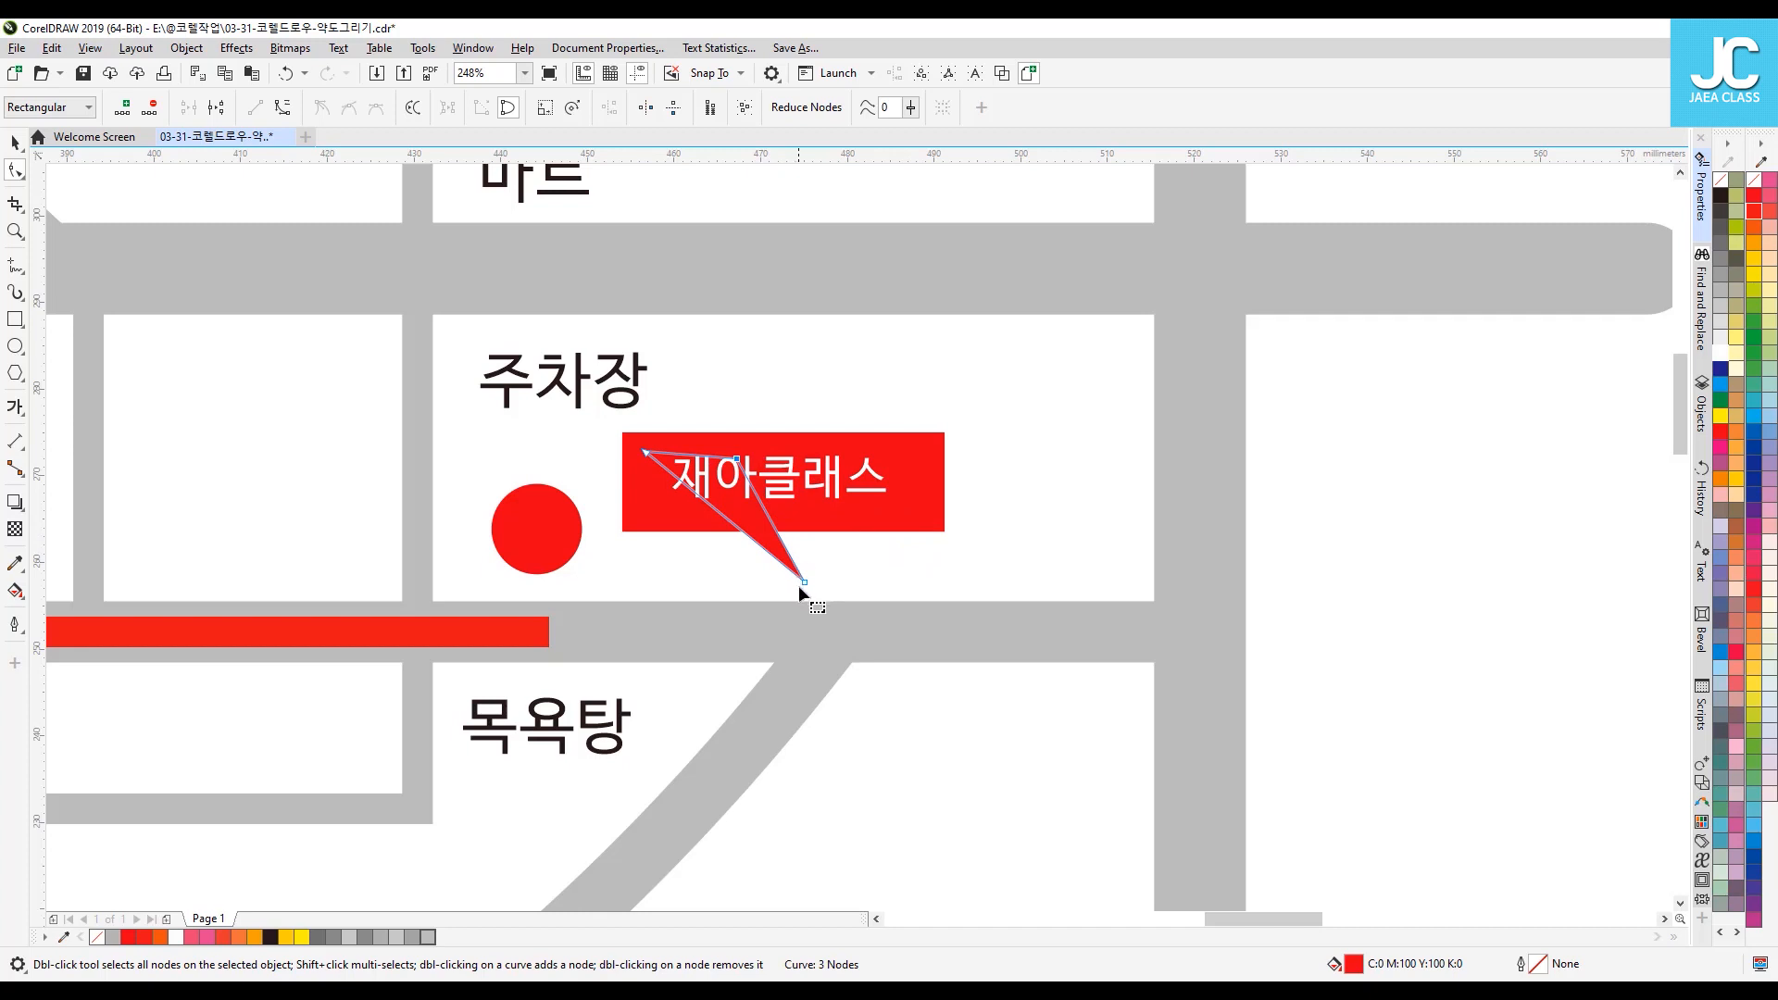
pyautogui.moveTo(805, 584); pyautogui.dragTo(638, 555)
pyautogui.moveTo(736, 459); pyautogui.dragTo(640, 494)
pyautogui.moveTo(638, 556); pyautogui.dragTo(588, 546)
pyautogui.moveTo(661, 497)
pyautogui.mouseDown()
pyautogui.moveTo(691, 533)
pyautogui.moveTo(634, 478)
pyautogui.mouseUp()
pyautogui.press('space')
pyautogui.click(1380, 520)
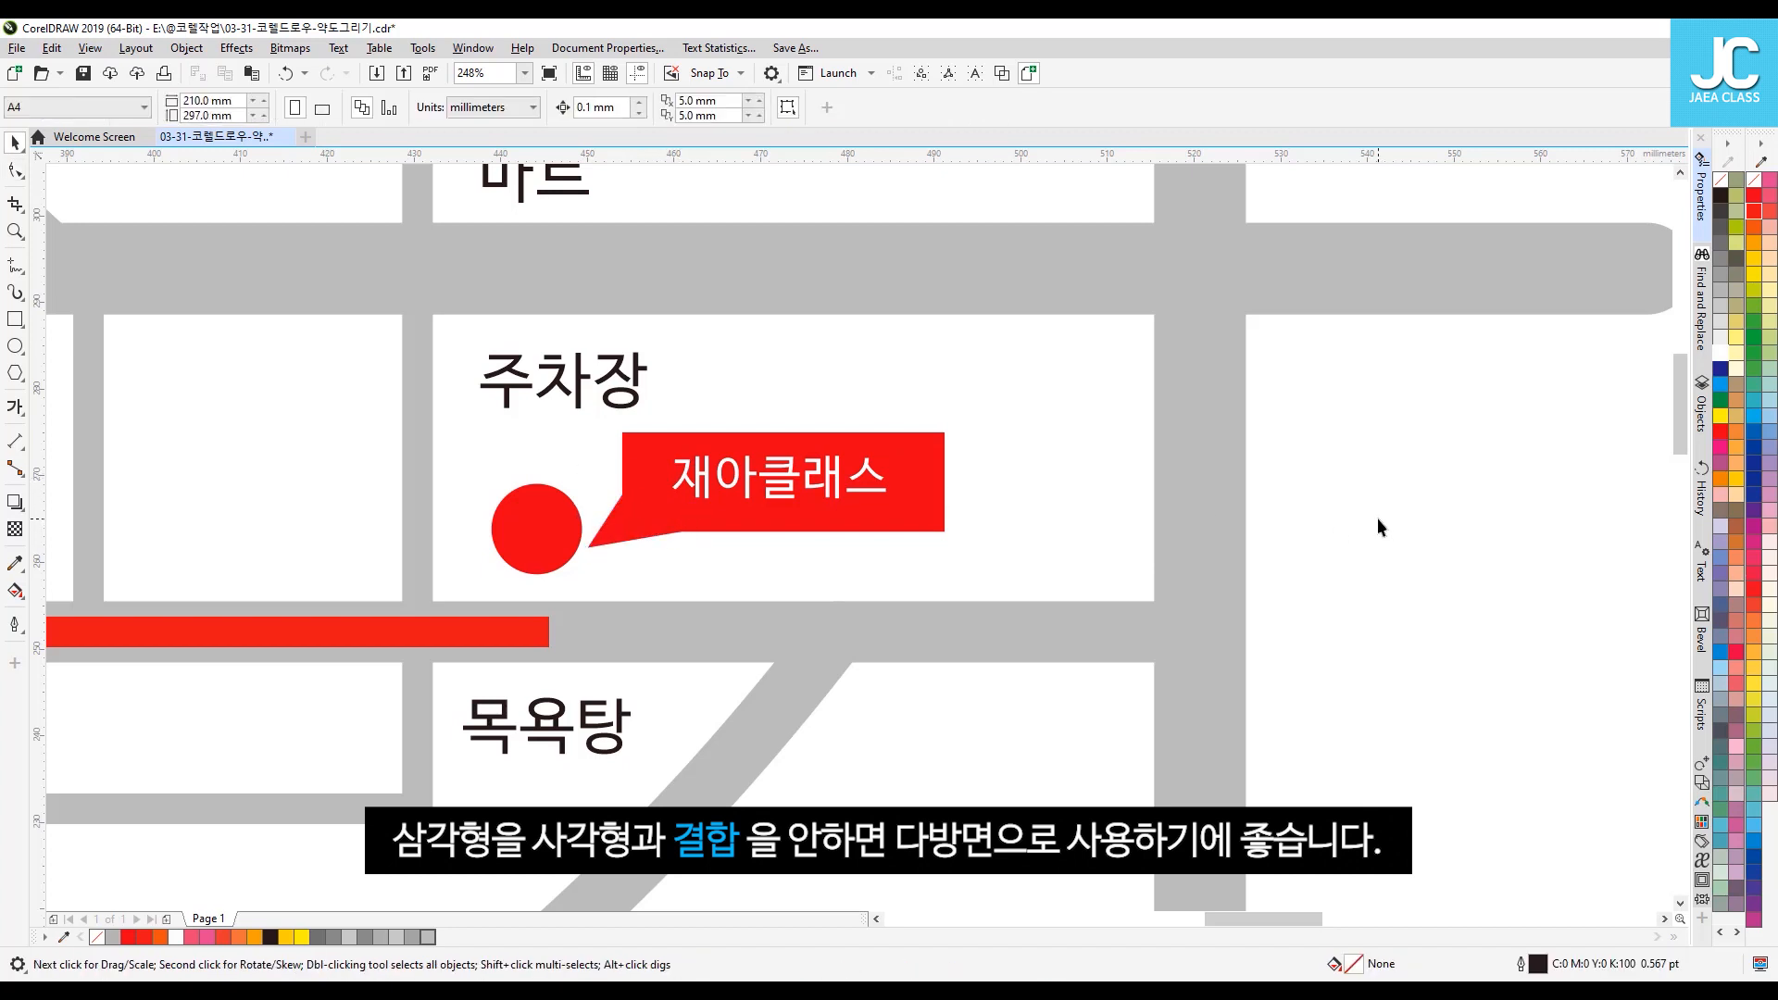
# Step: Try placing the tail at other spots around the rectangle, including pointing up from its upper edge, and undo the changes
pyautogui.click(663, 519)
pyautogui.keyDown('shift'); pyautogui.click(736, 443); pyautogui.keyUp('shift')
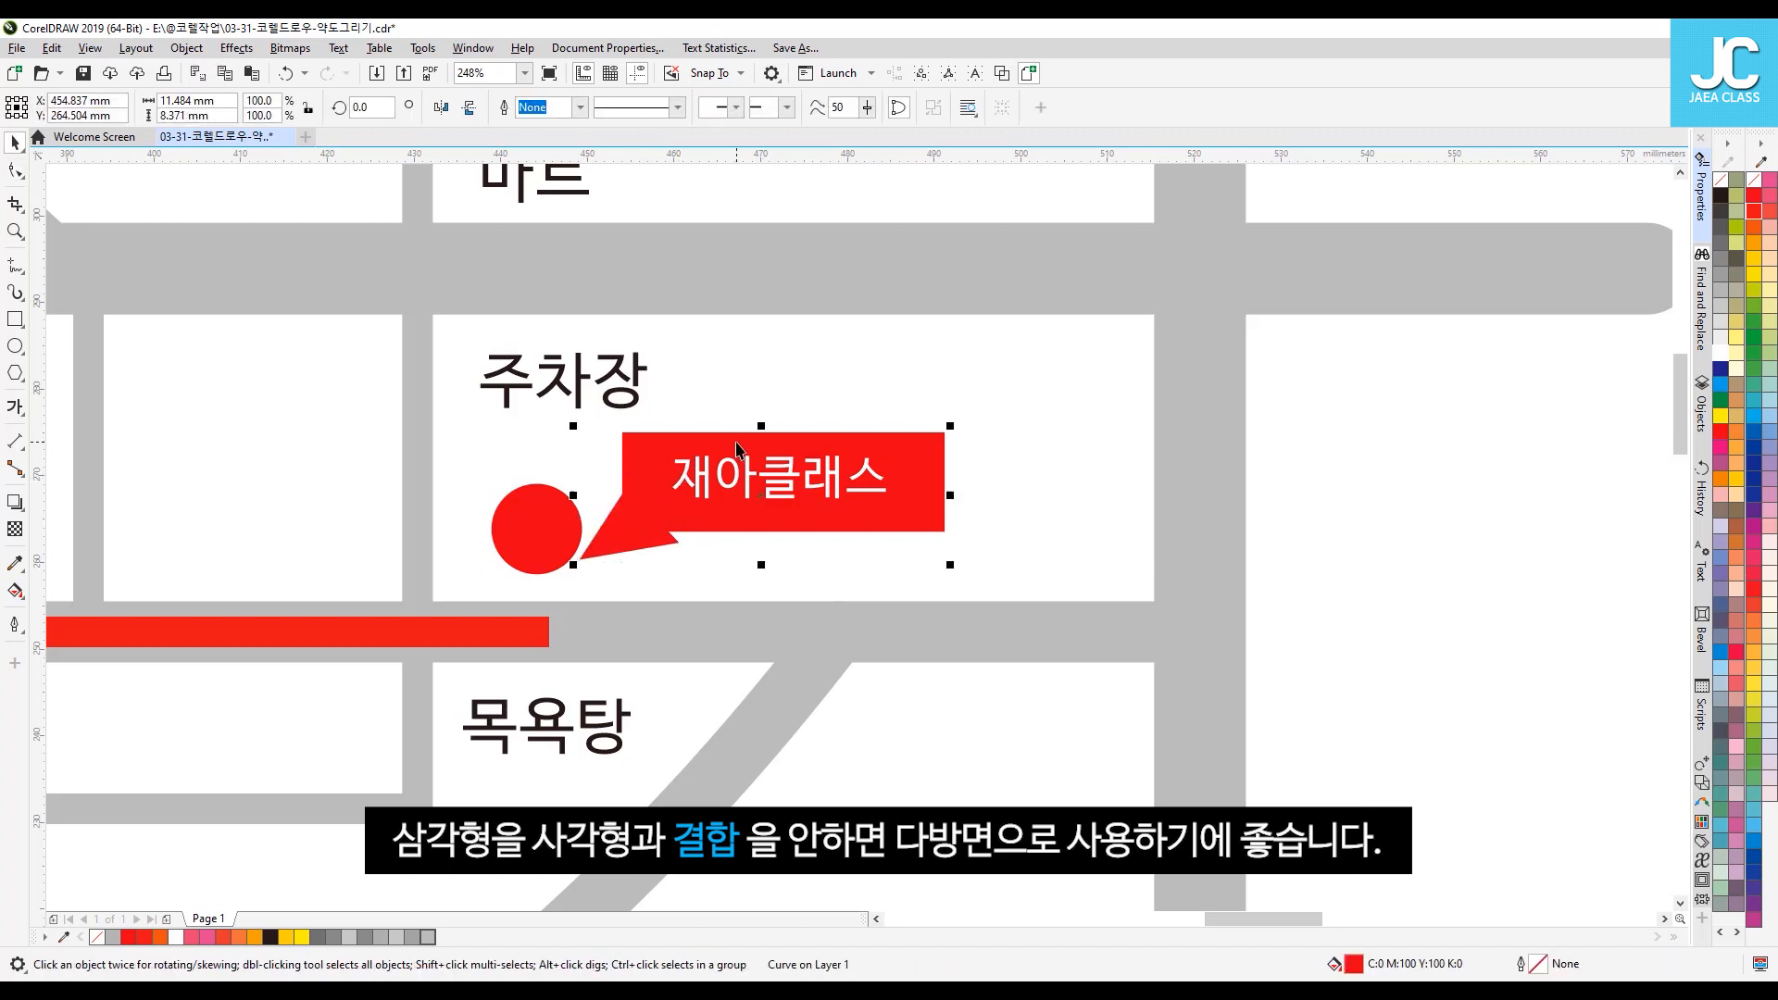
pyautogui.hotkey('ctrl', 'z')
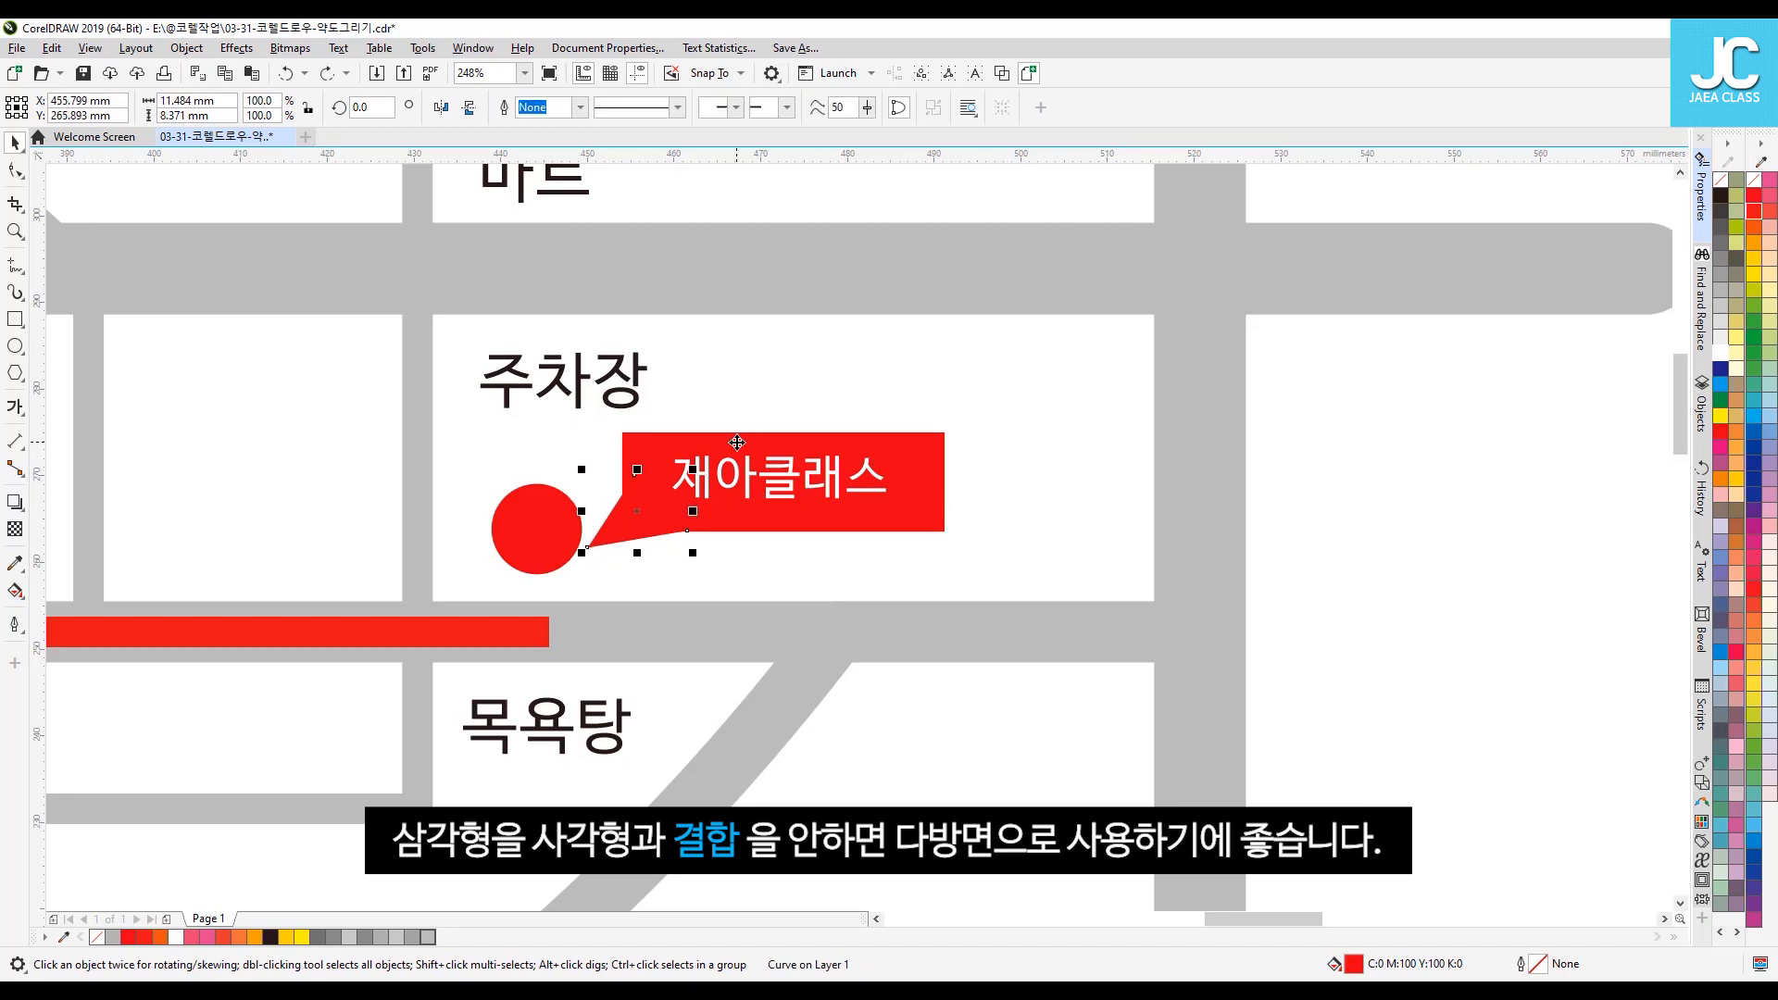
pyautogui.hotkey('ctrl', 'z')
pyautogui.hotkey('ctrl', 'z')
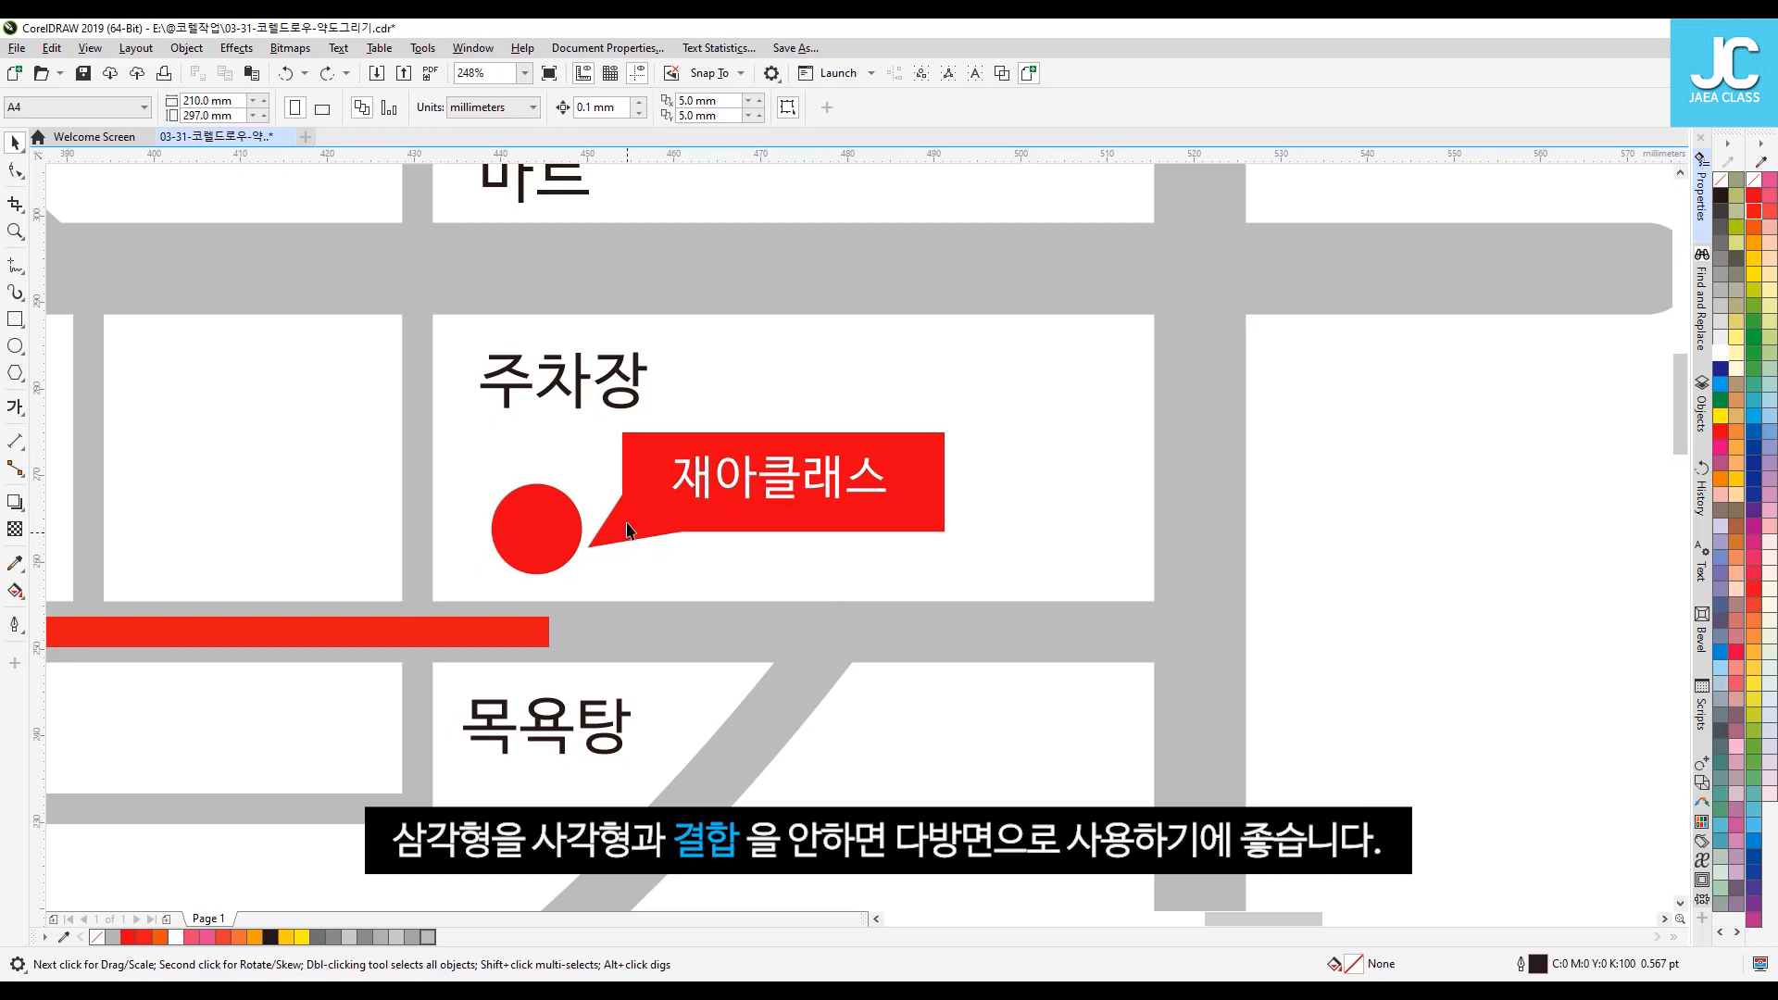
pyautogui.moveTo(700, 431); pyautogui.dragTo(893, 419)
pyautogui.hotkey('ctrl', 'z')
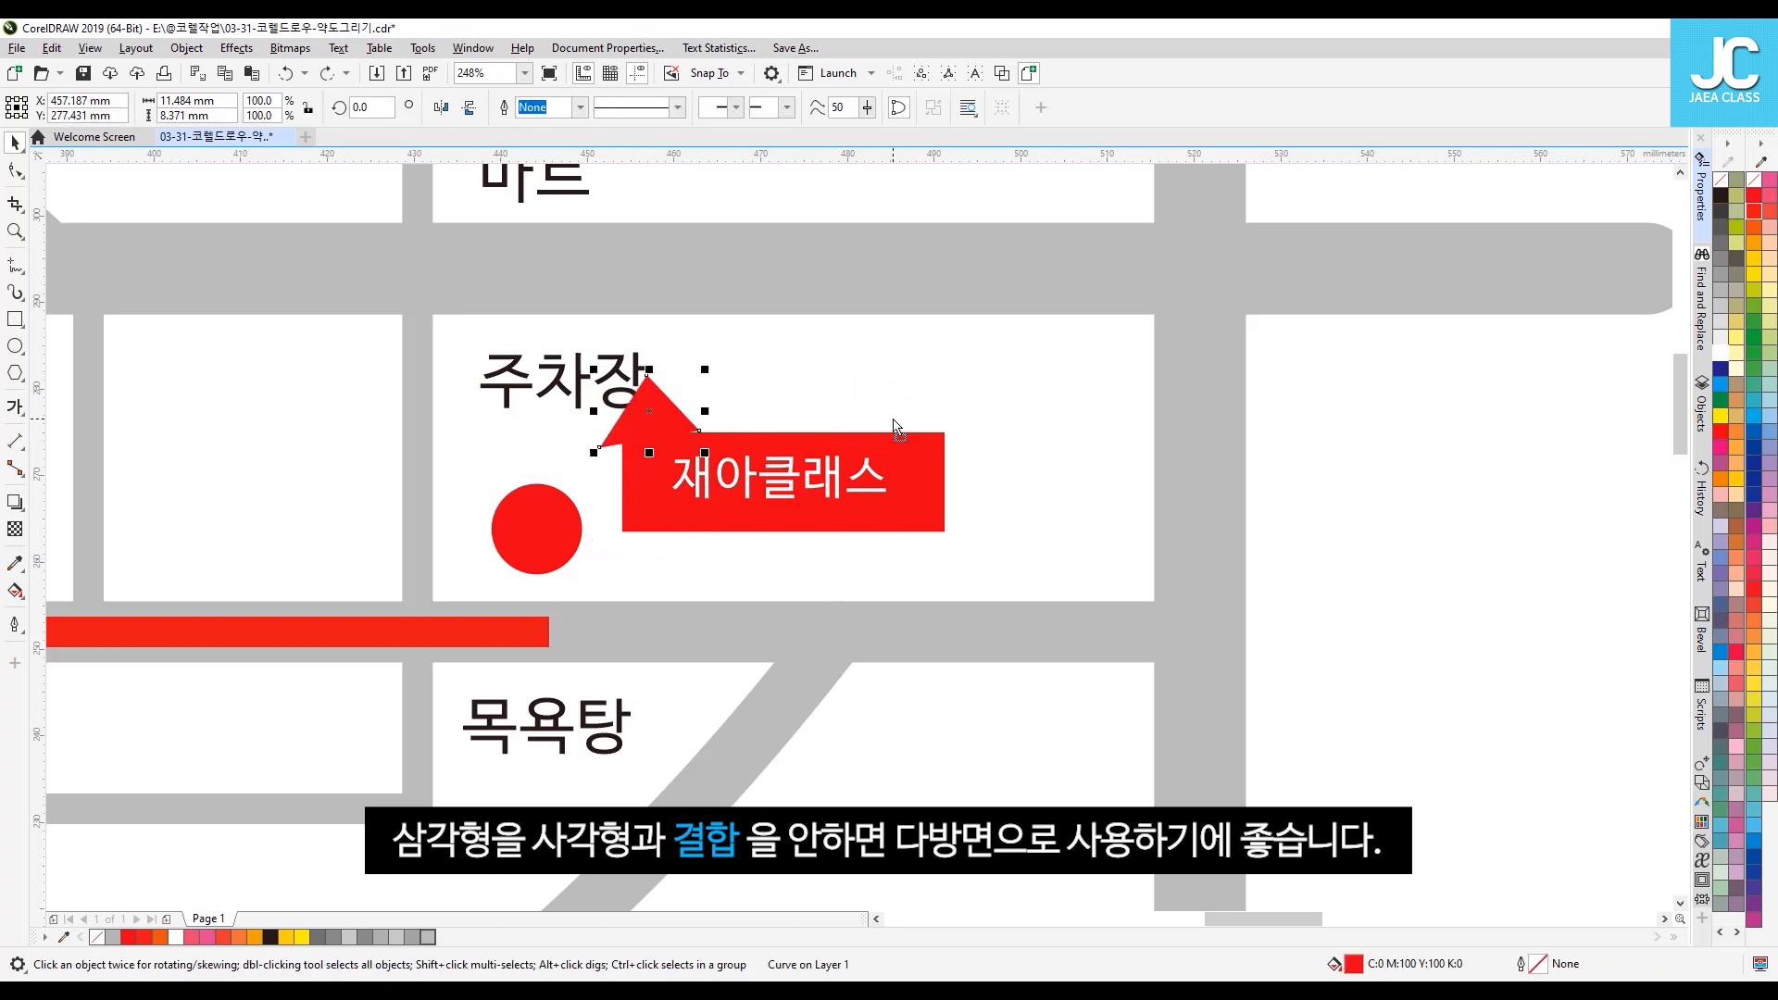
pyautogui.hotkey('ctrl', 'z')
pyautogui.hotkey('ctrl', 'z')
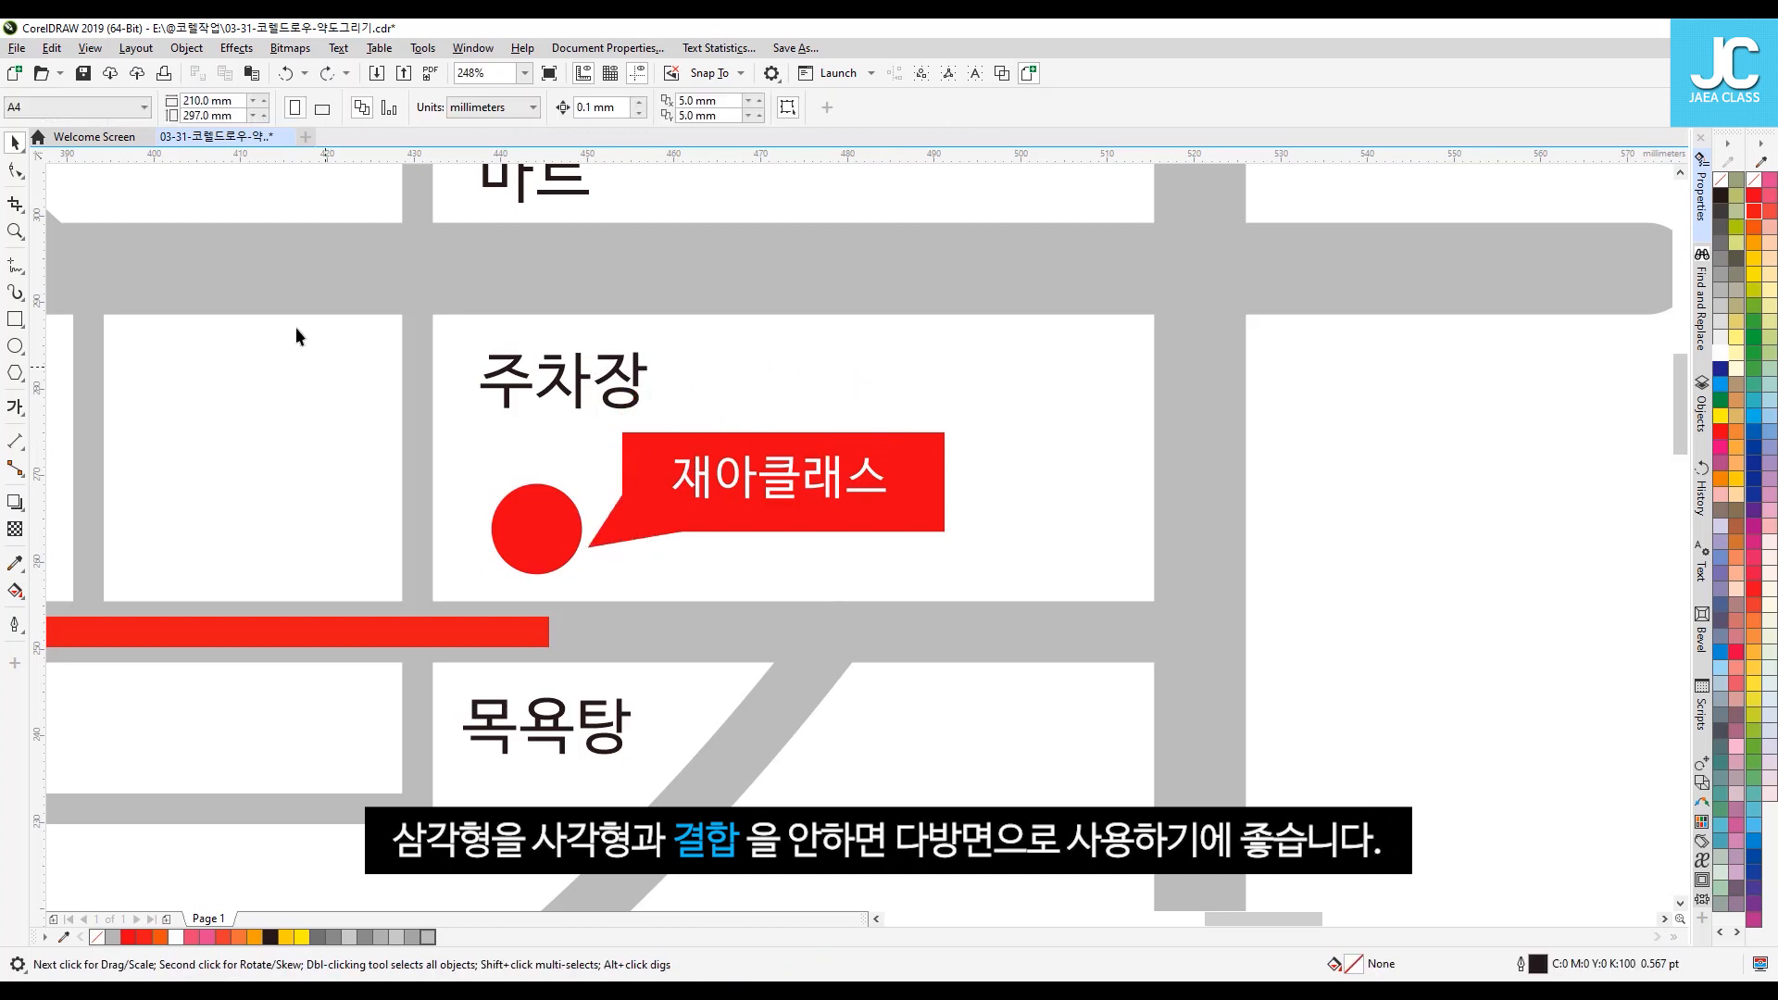
# Step: Show the whole map together with the reference layout
pyautogui.click(15, 230)
pyautogui.rightClick(217, 282)
pyautogui.click(15, 141)
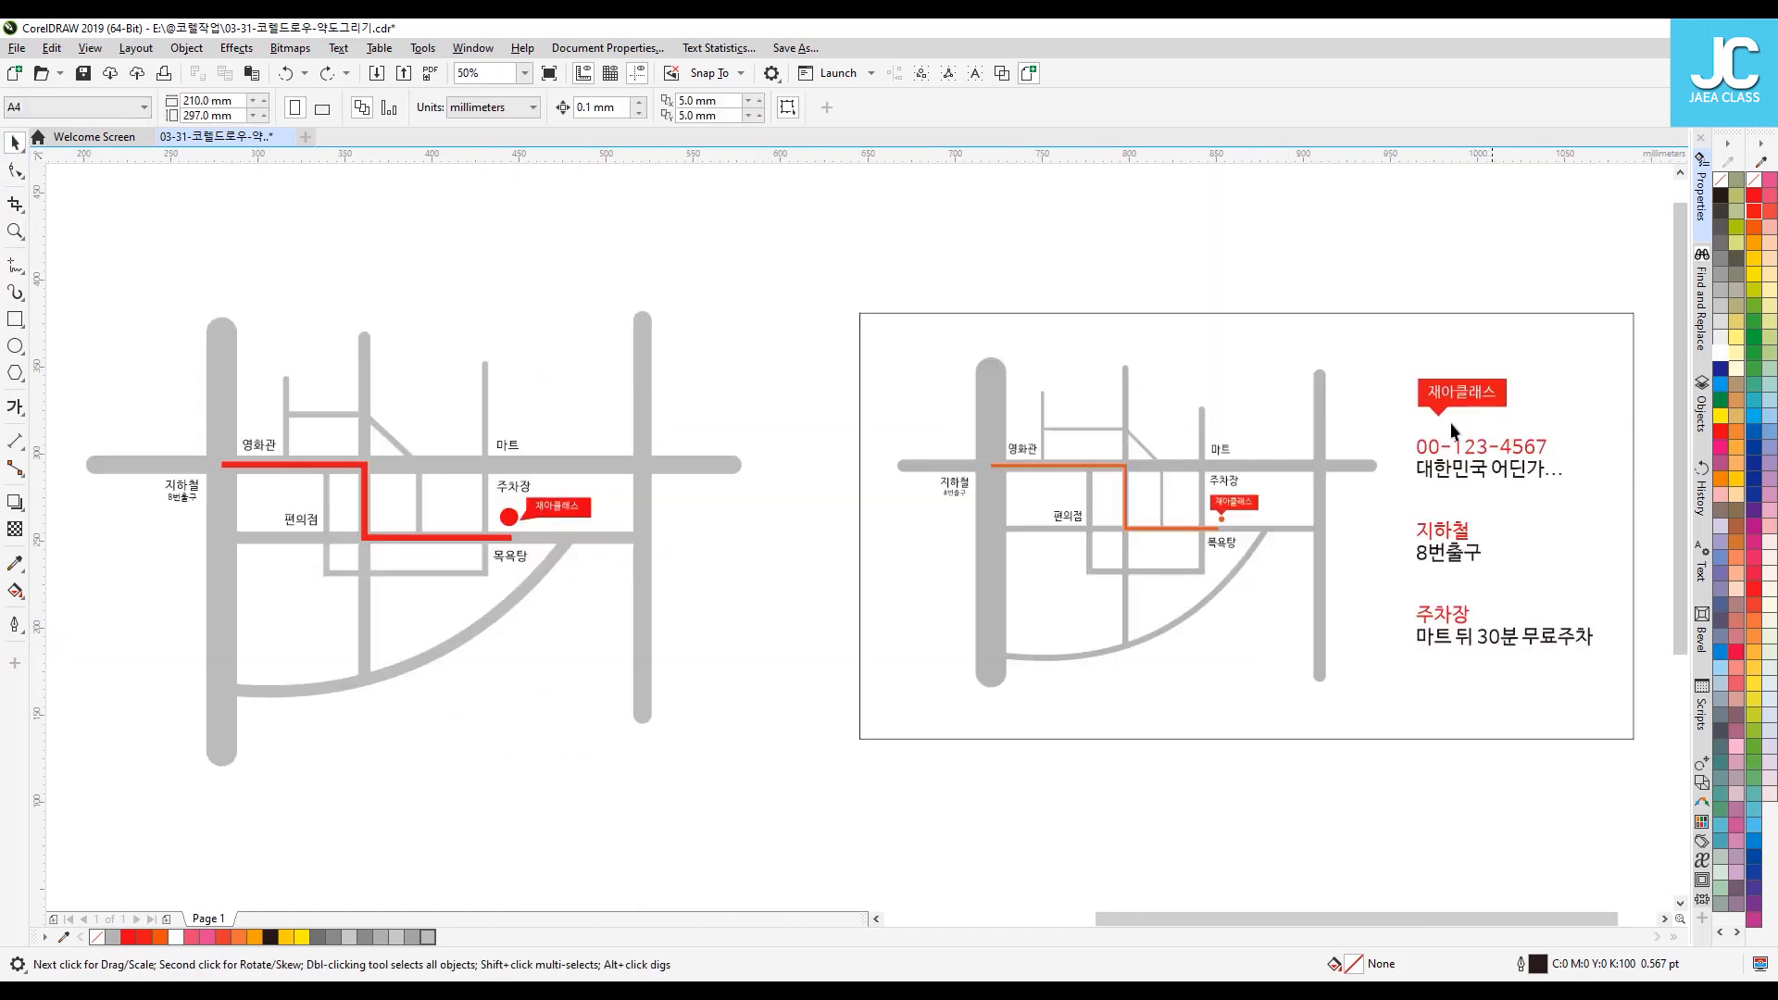